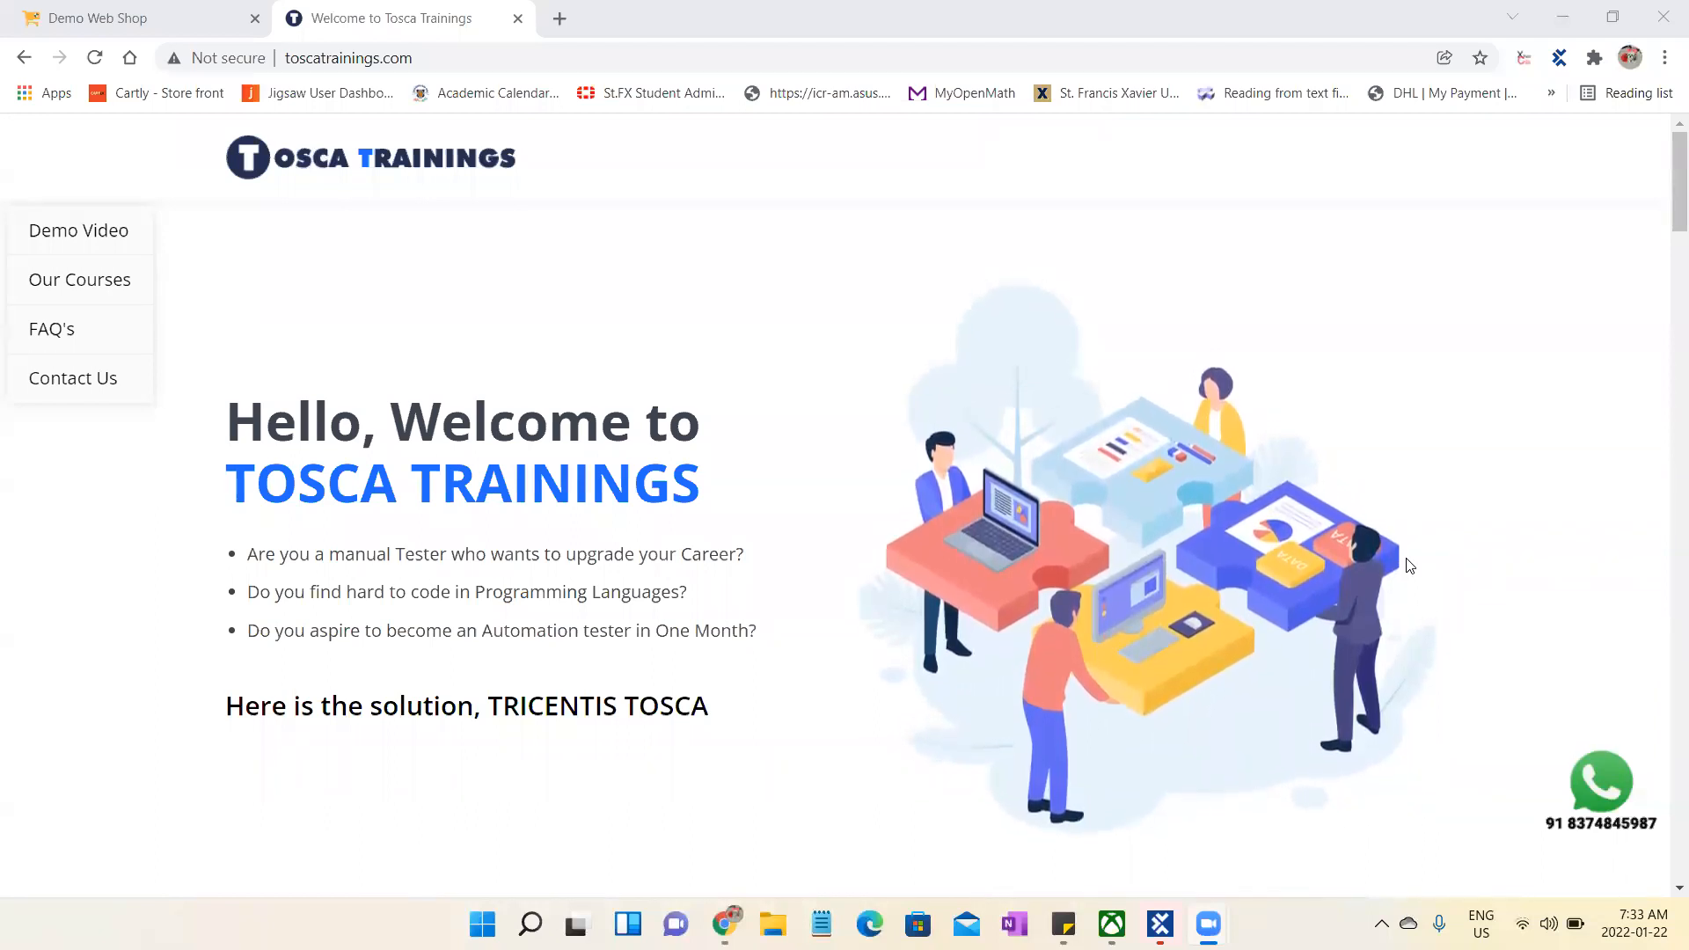
# - Review the Tosca course content on the training site, including the Introduction and Tosca Overview sections, down to the final topics
pyautogui.moveTo(1665, 196); pyautogui.dragTo(1664, 375)
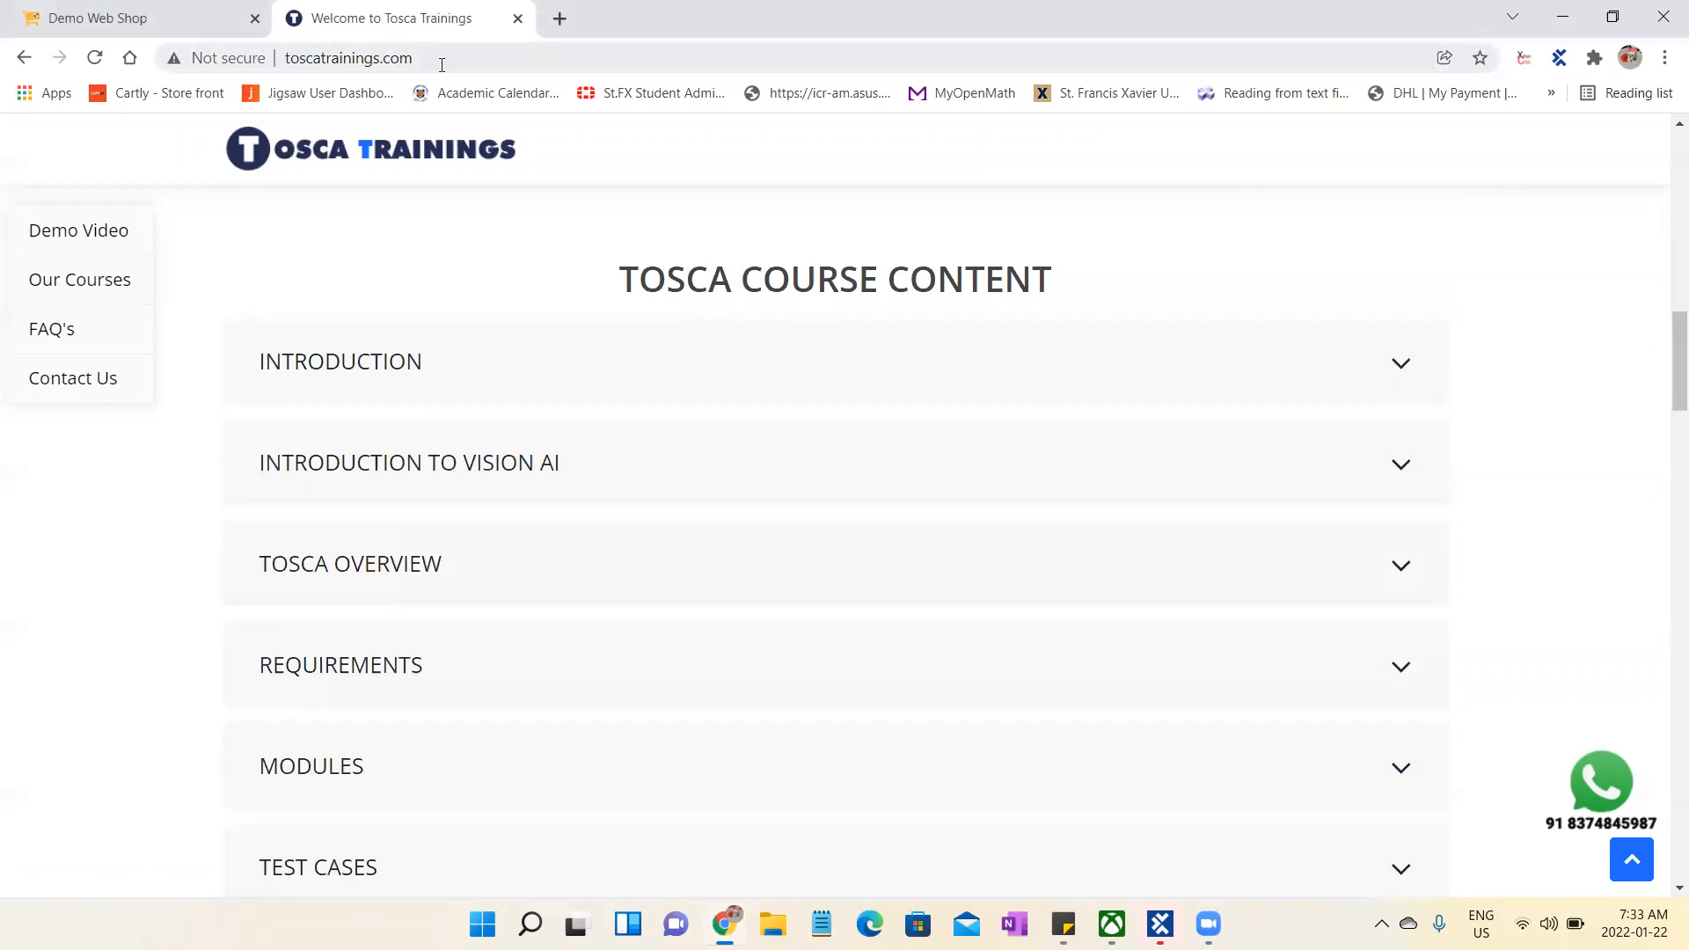
pyautogui.click(1377, 365)
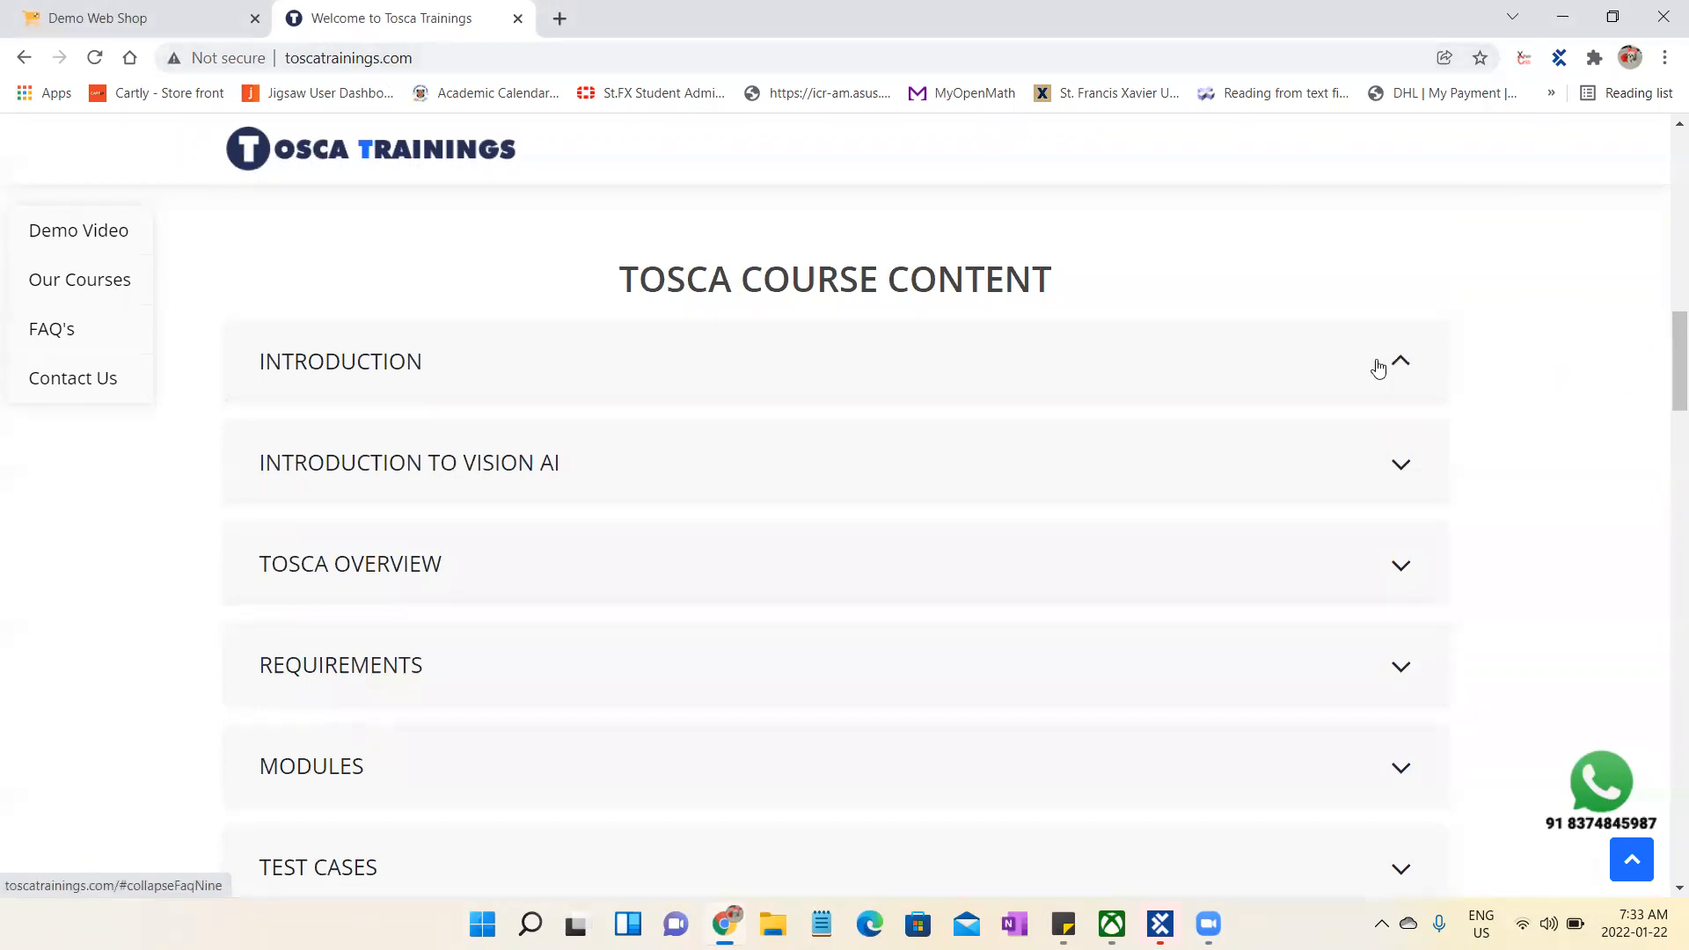
pyautogui.click(1377, 366)
pyautogui.click(1400, 567)
pyautogui.click(1400, 567)
pyautogui.moveTo(1676, 365); pyautogui.dragTo(1665, 546)
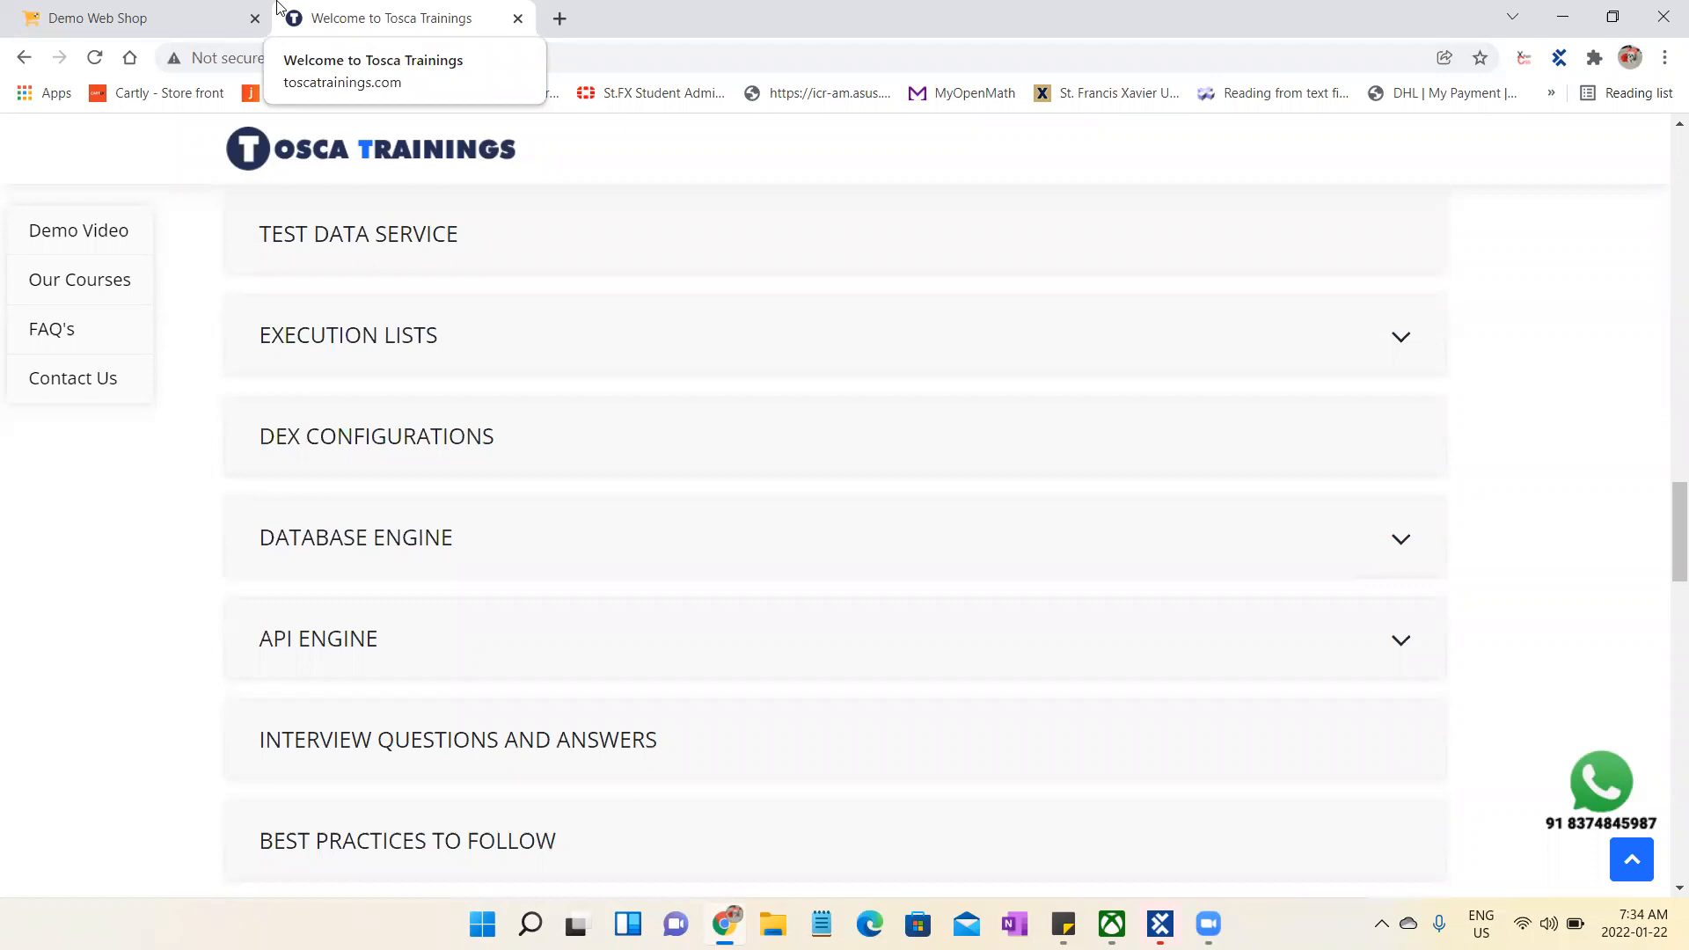
# - View the Demo Web Shop and the Tosca Commander workspace, and look at the shop's Register form before returning to its home page
pyautogui.click(147, 18)
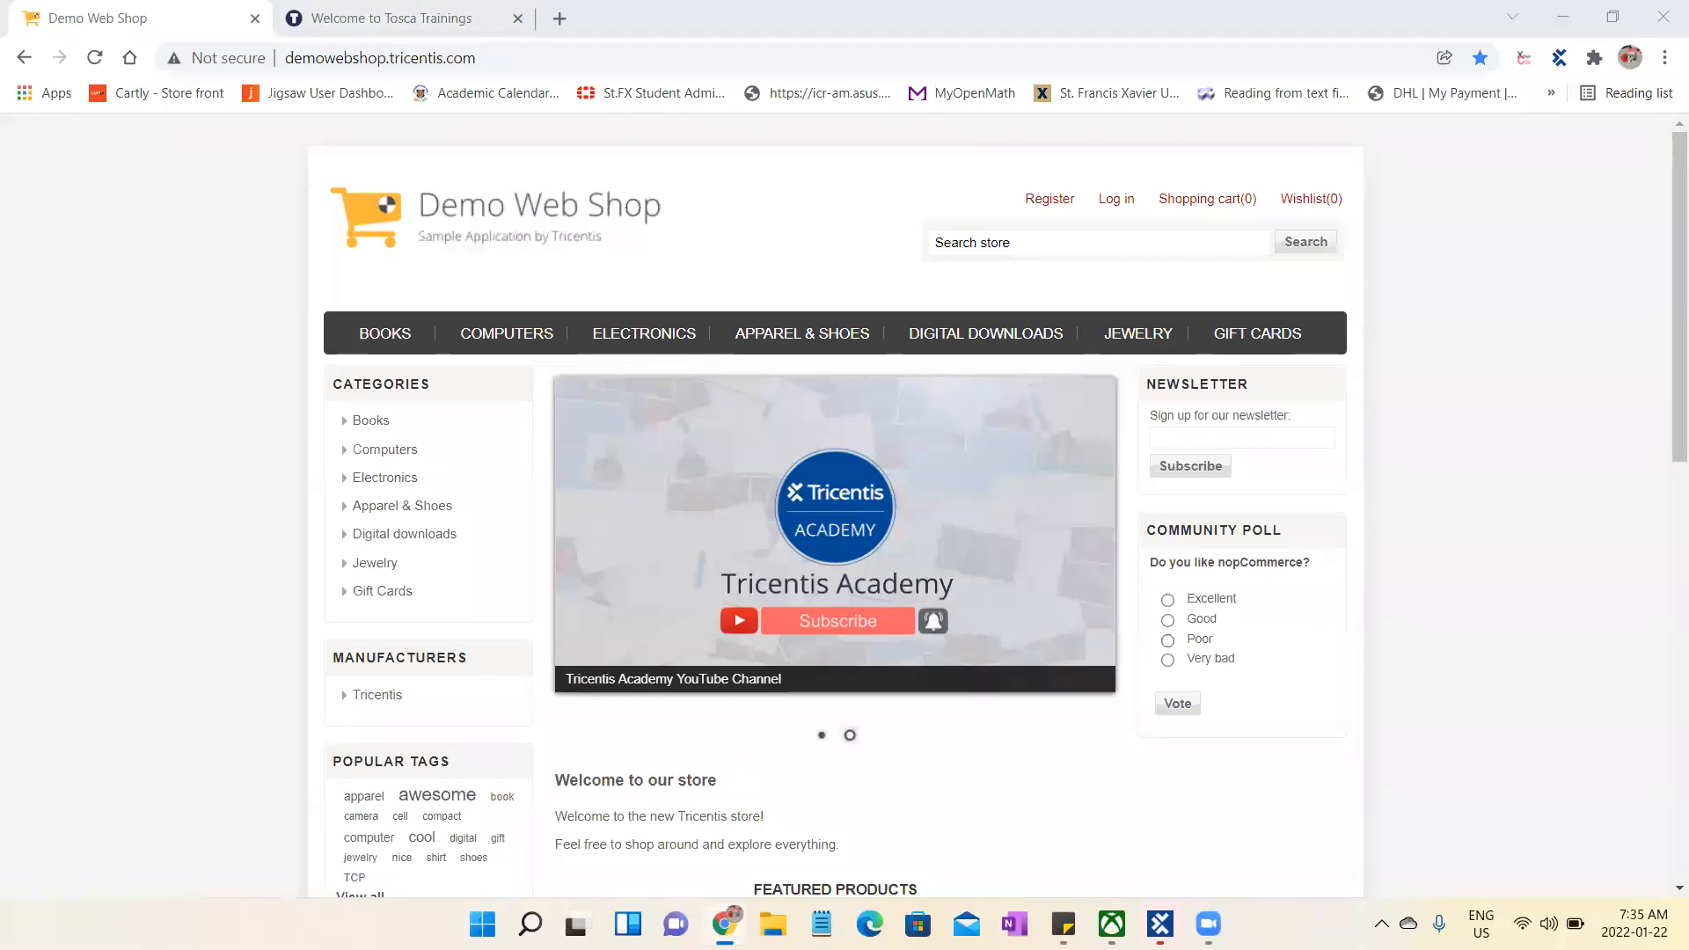
pyautogui.hotkey('alt', 'Tab')
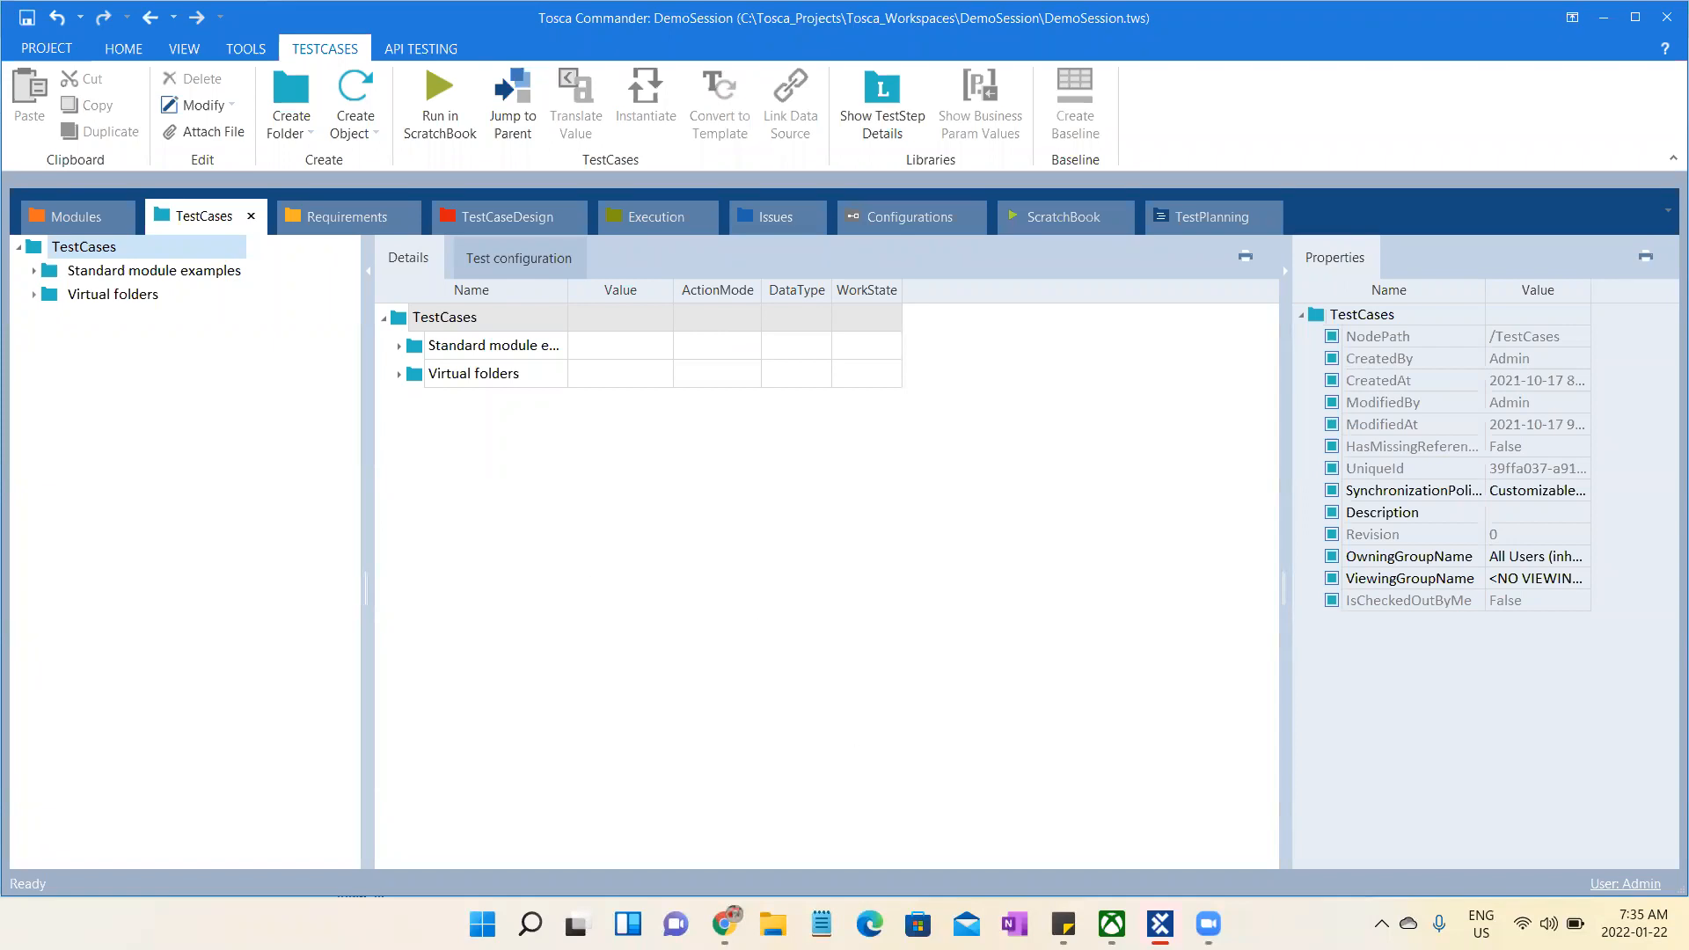
pyautogui.hotkey('alt', 'Tab')
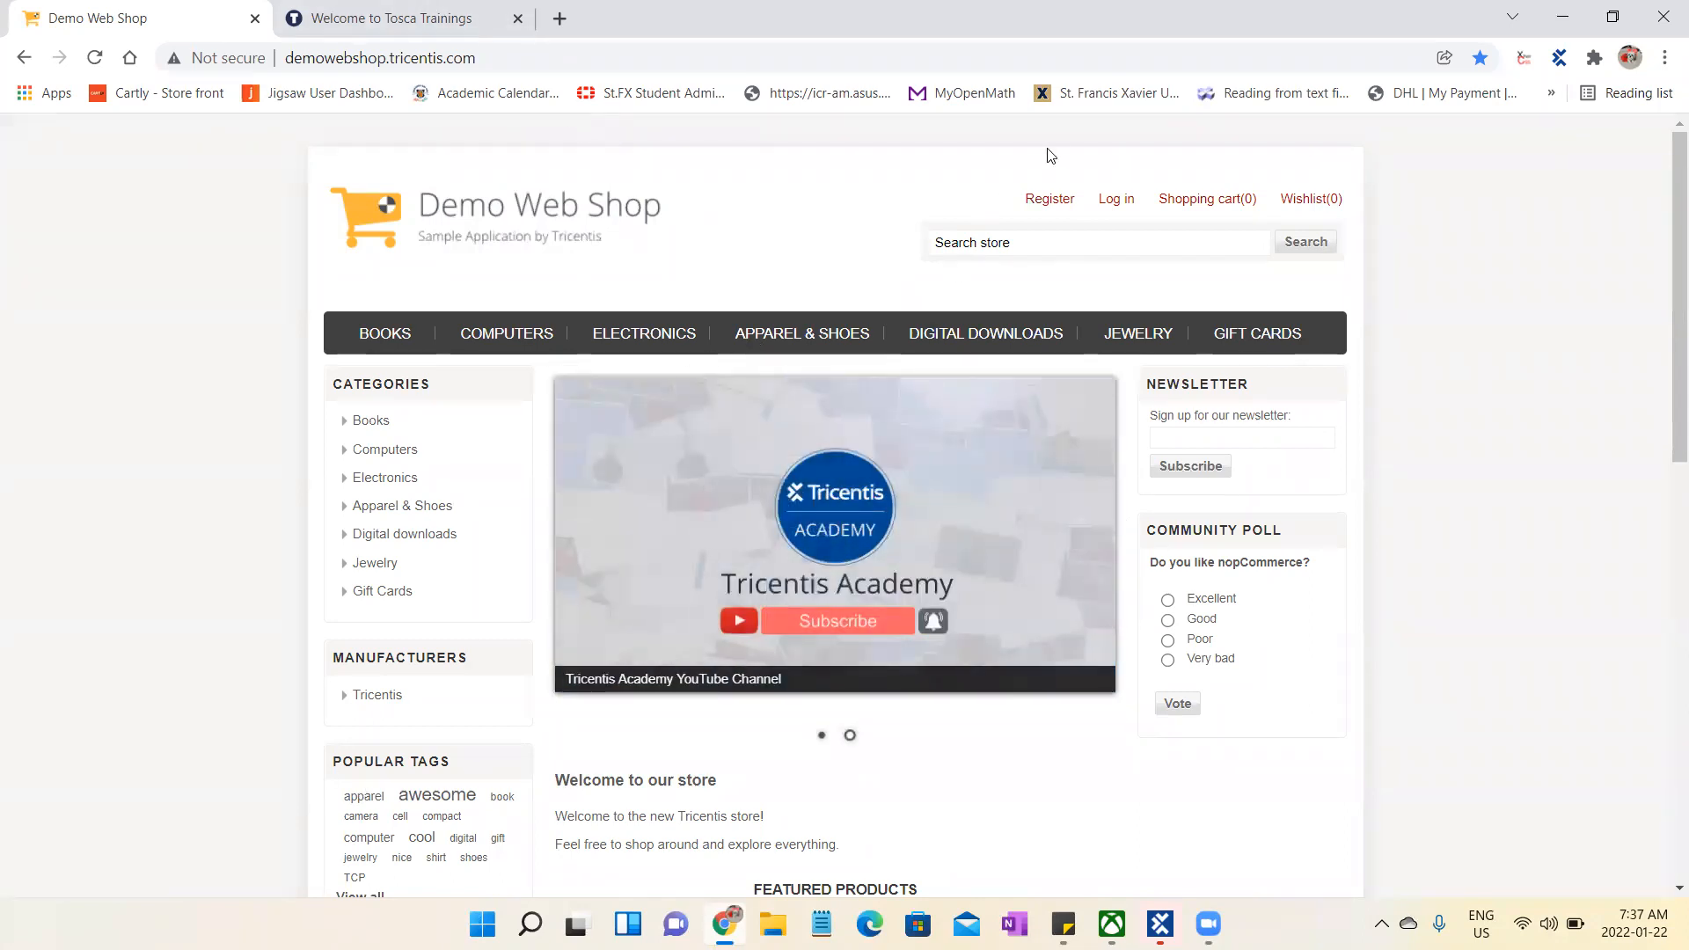
pyautogui.click(1050, 202)
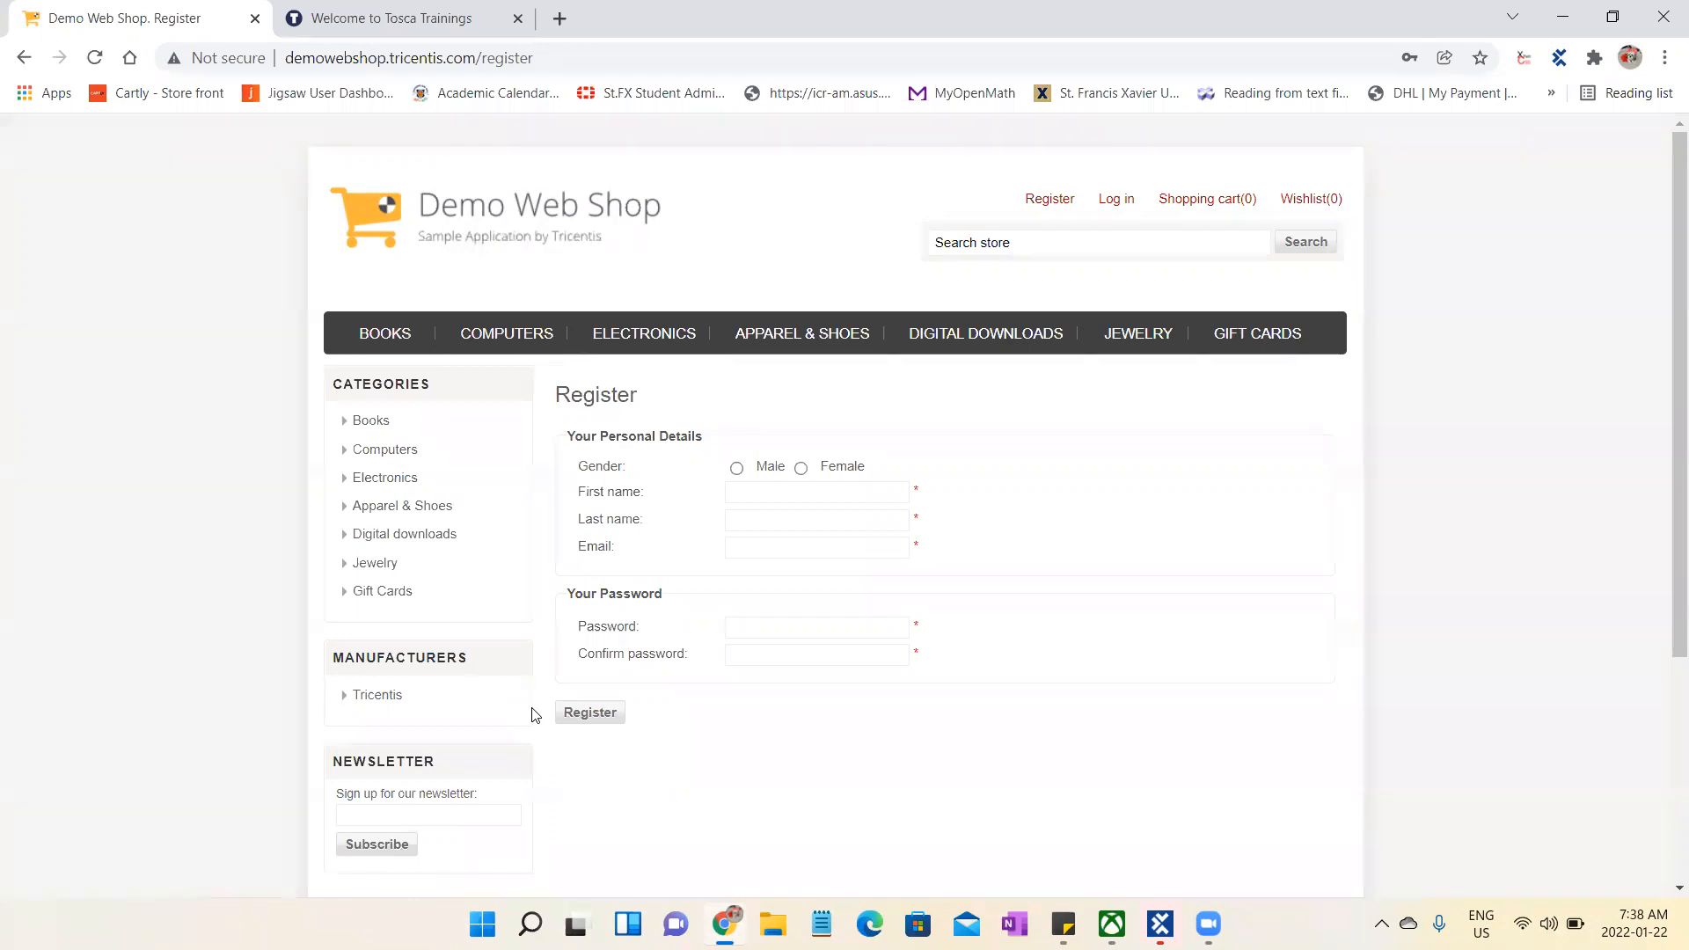
pyautogui.click(479, 213)
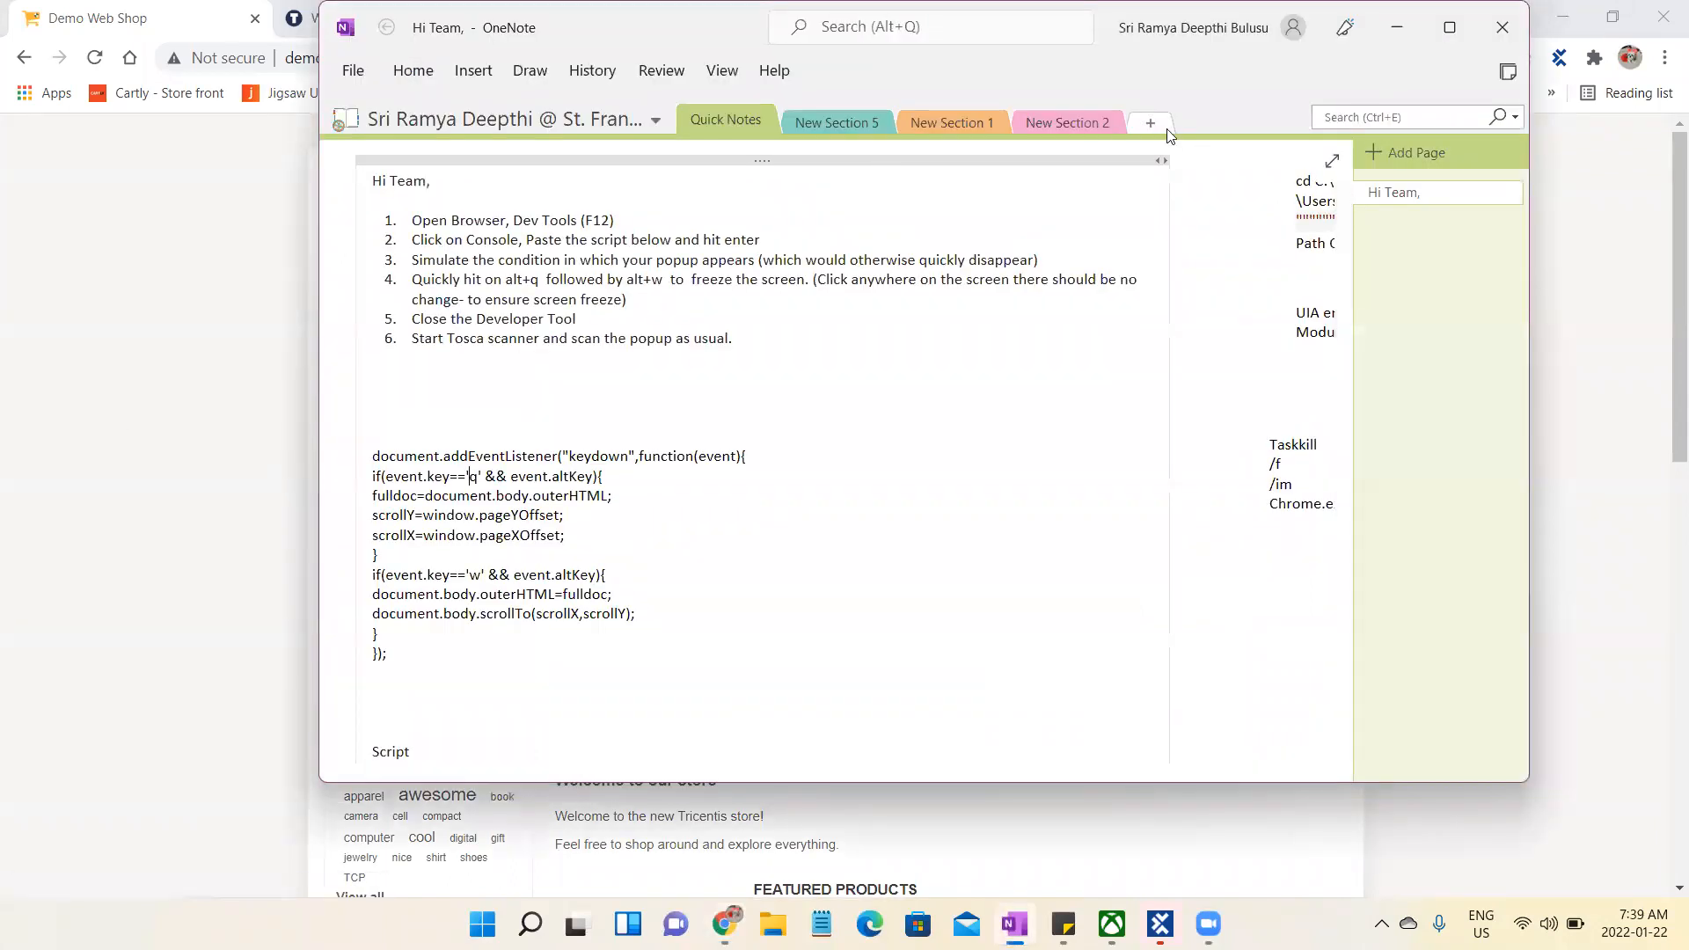
# - Create a new section in the OneNote notebook and write "Visible" and "Invisible" on separate lines of its page
pyautogui.click(1167, 131)
pyautogui.click(612, 312)
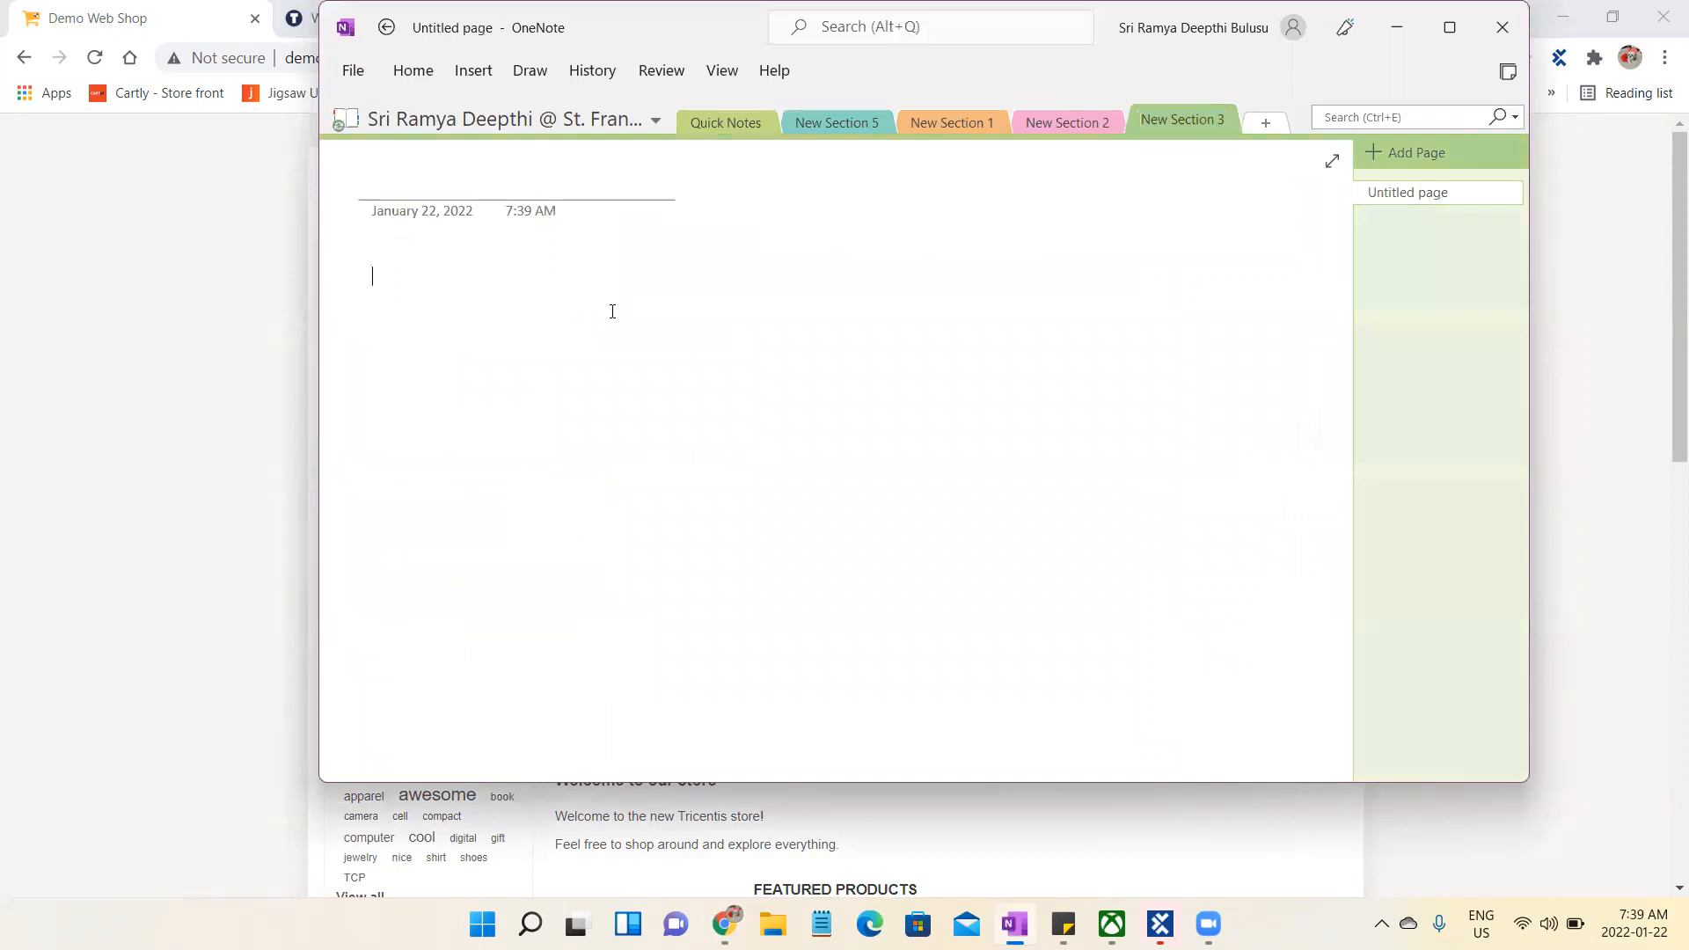
pyautogui.write('Visible')
pyautogui.press('Return')
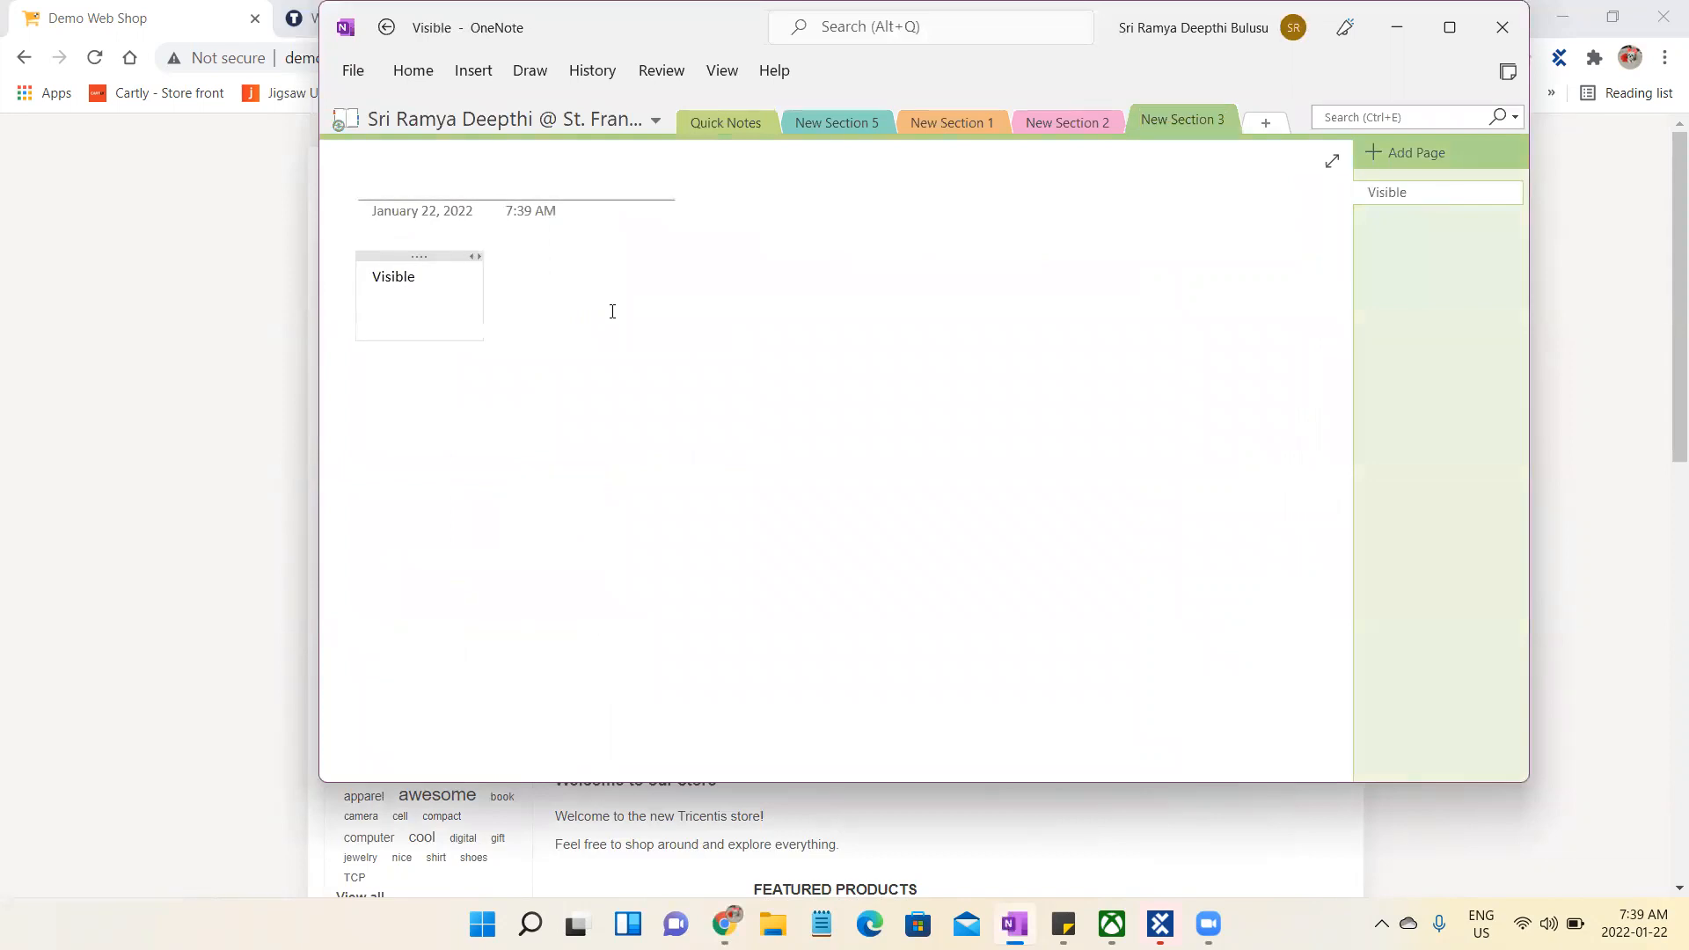
pyautogui.write('Invisible')
pyautogui.click(1219, 910)
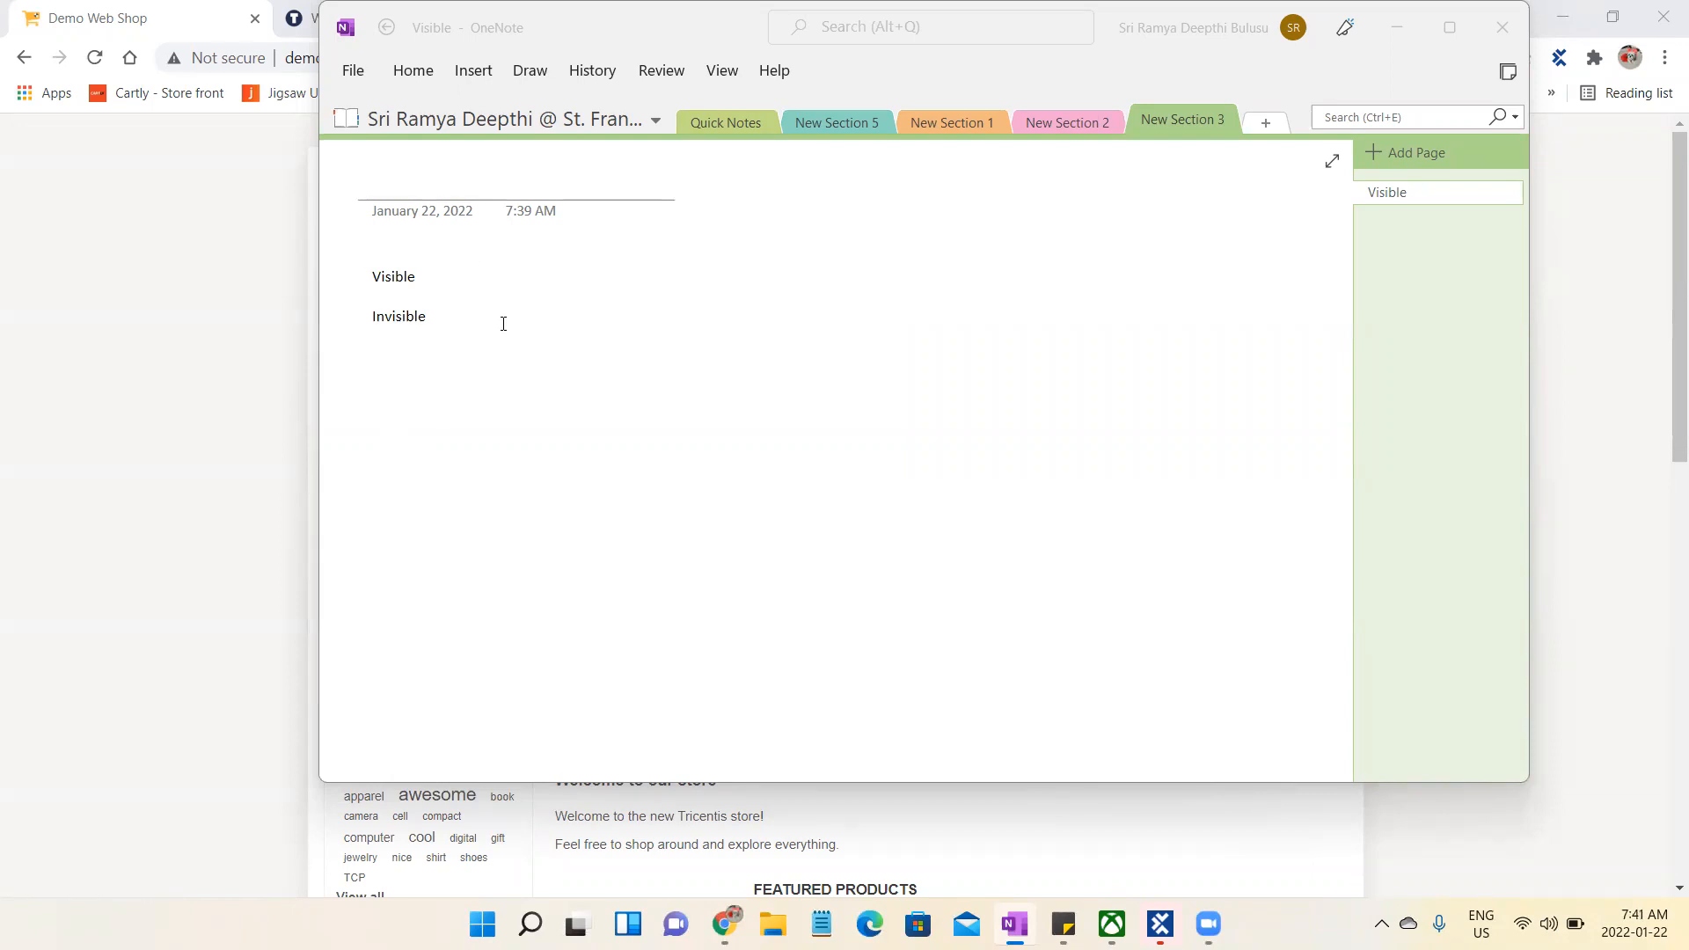
# - Insert the line "Elements/Controls/Objects" between "Visible" and "Invisible" in the note
pyautogui.click(457, 247)
pyautogui.press('Return')
pyautogui.press('Return')
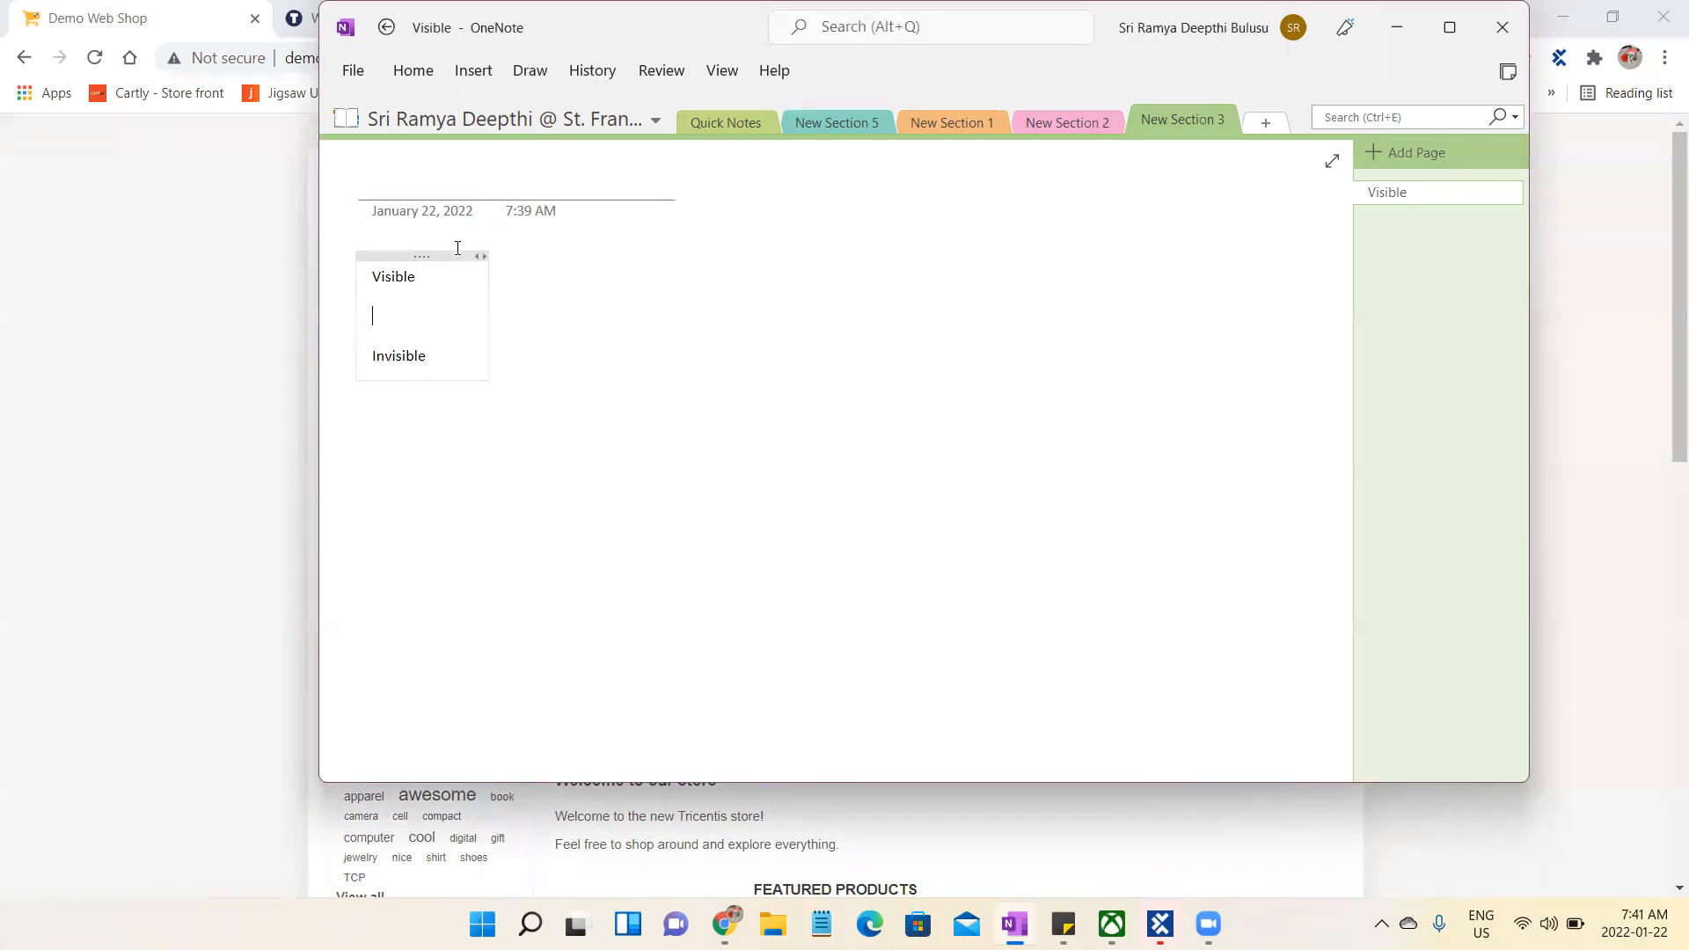
pyautogui.write('Elem')
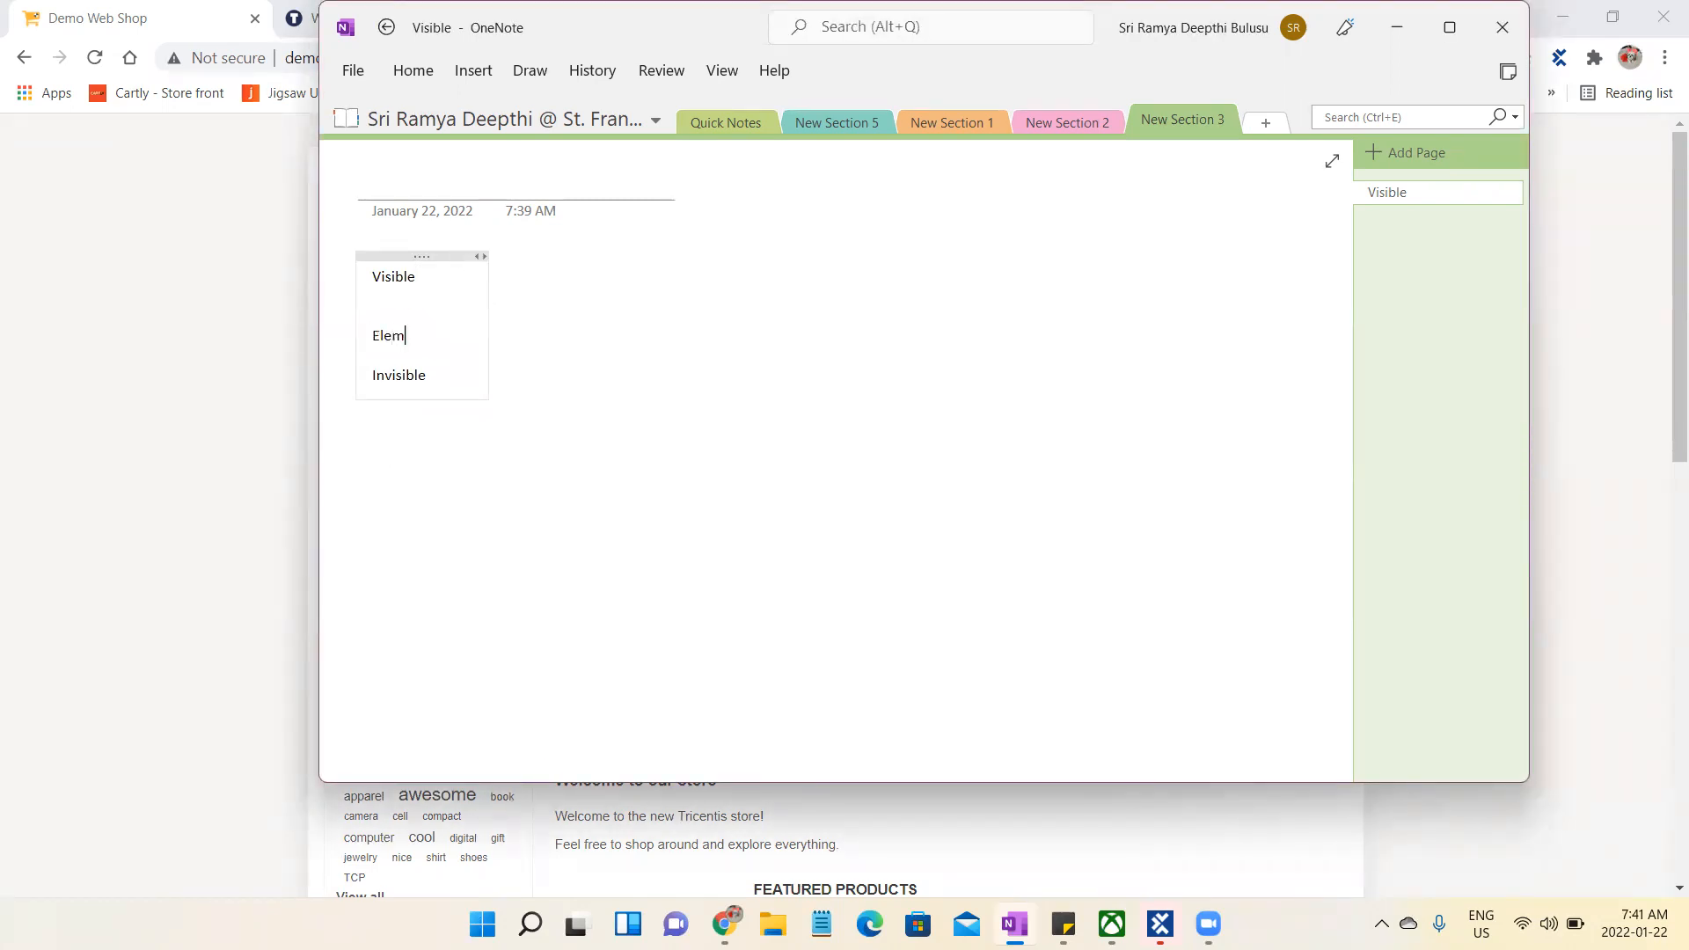
pyautogui.write('ents/Controls/Objects')
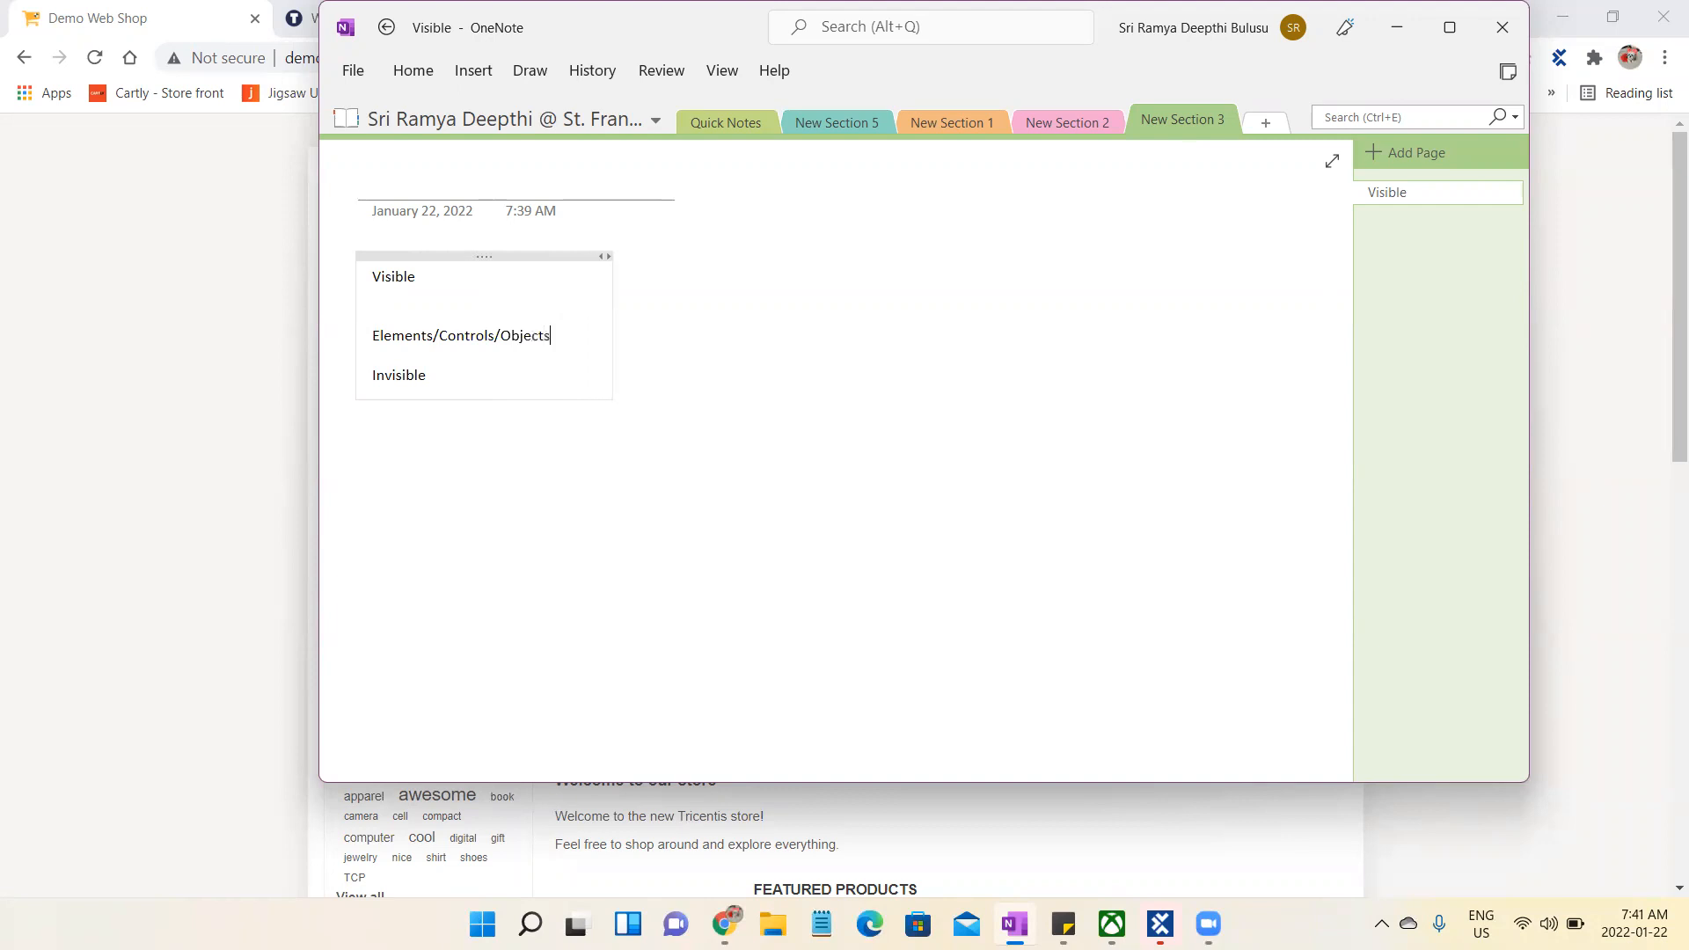
# - Move the "Elements/Controls/Objects" line to the top of the note as a heading, with blank lines above "Visible"
pyautogui.moveTo(565, 351); pyautogui.dragTo(359, 335)
pyautogui.hotkey('ctrl', 'c')
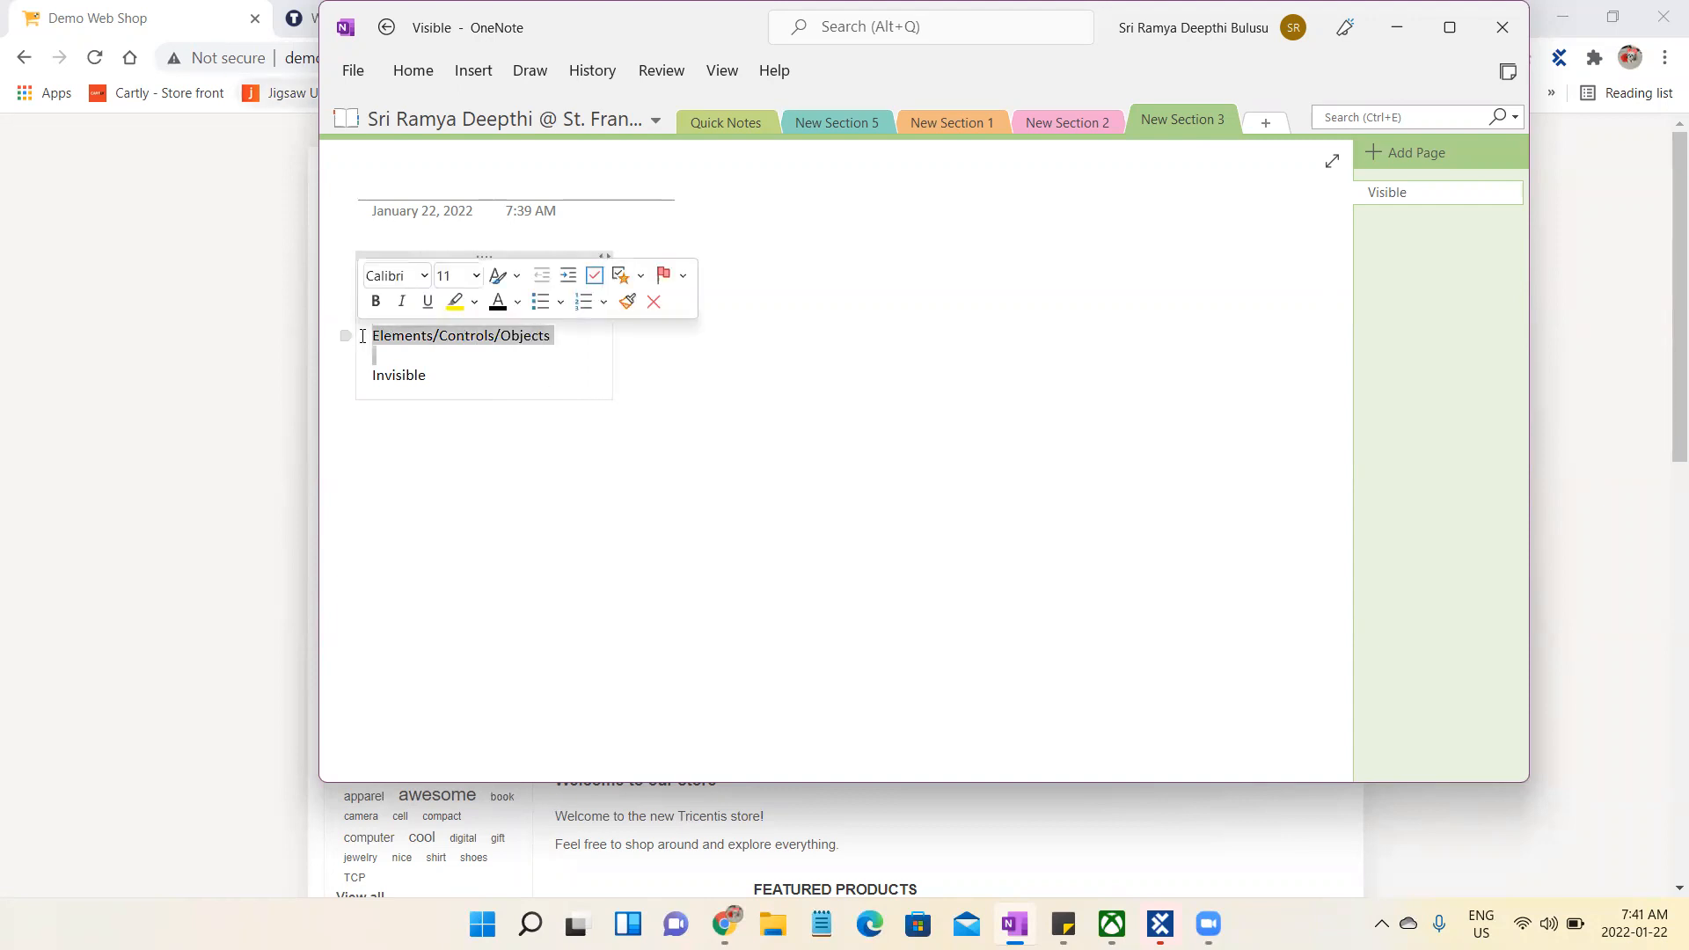
pyautogui.press('Delete')
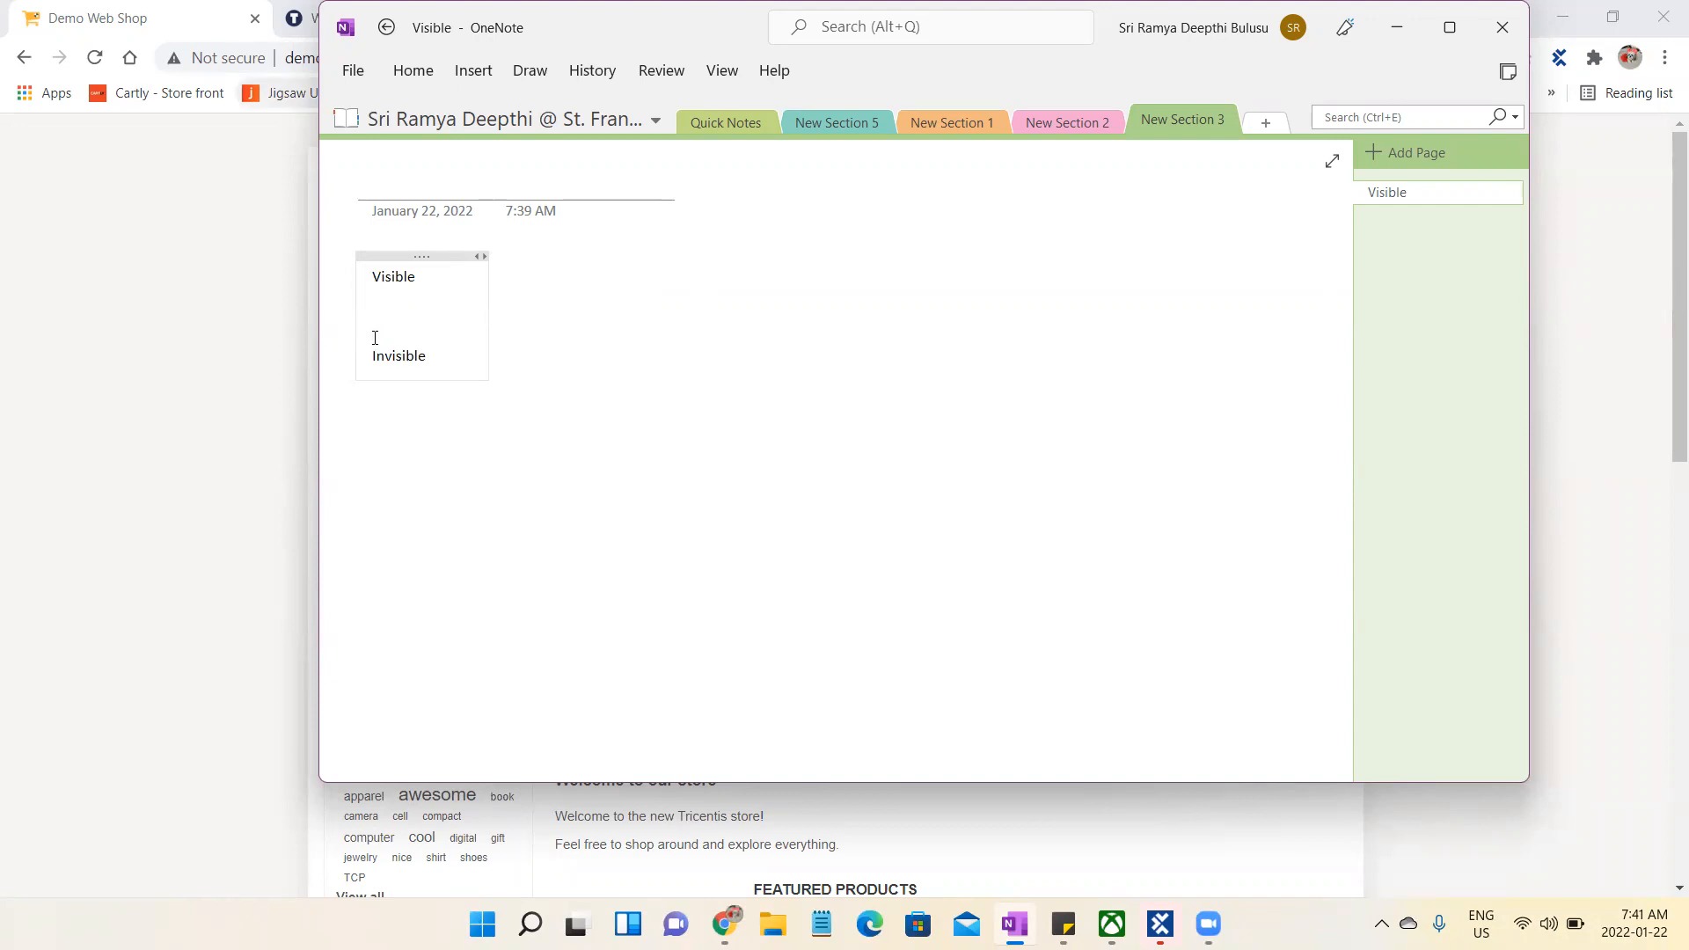
pyautogui.click(377, 278)
pyautogui.press('Return')
pyautogui.press('Return')
pyautogui.press('Return')
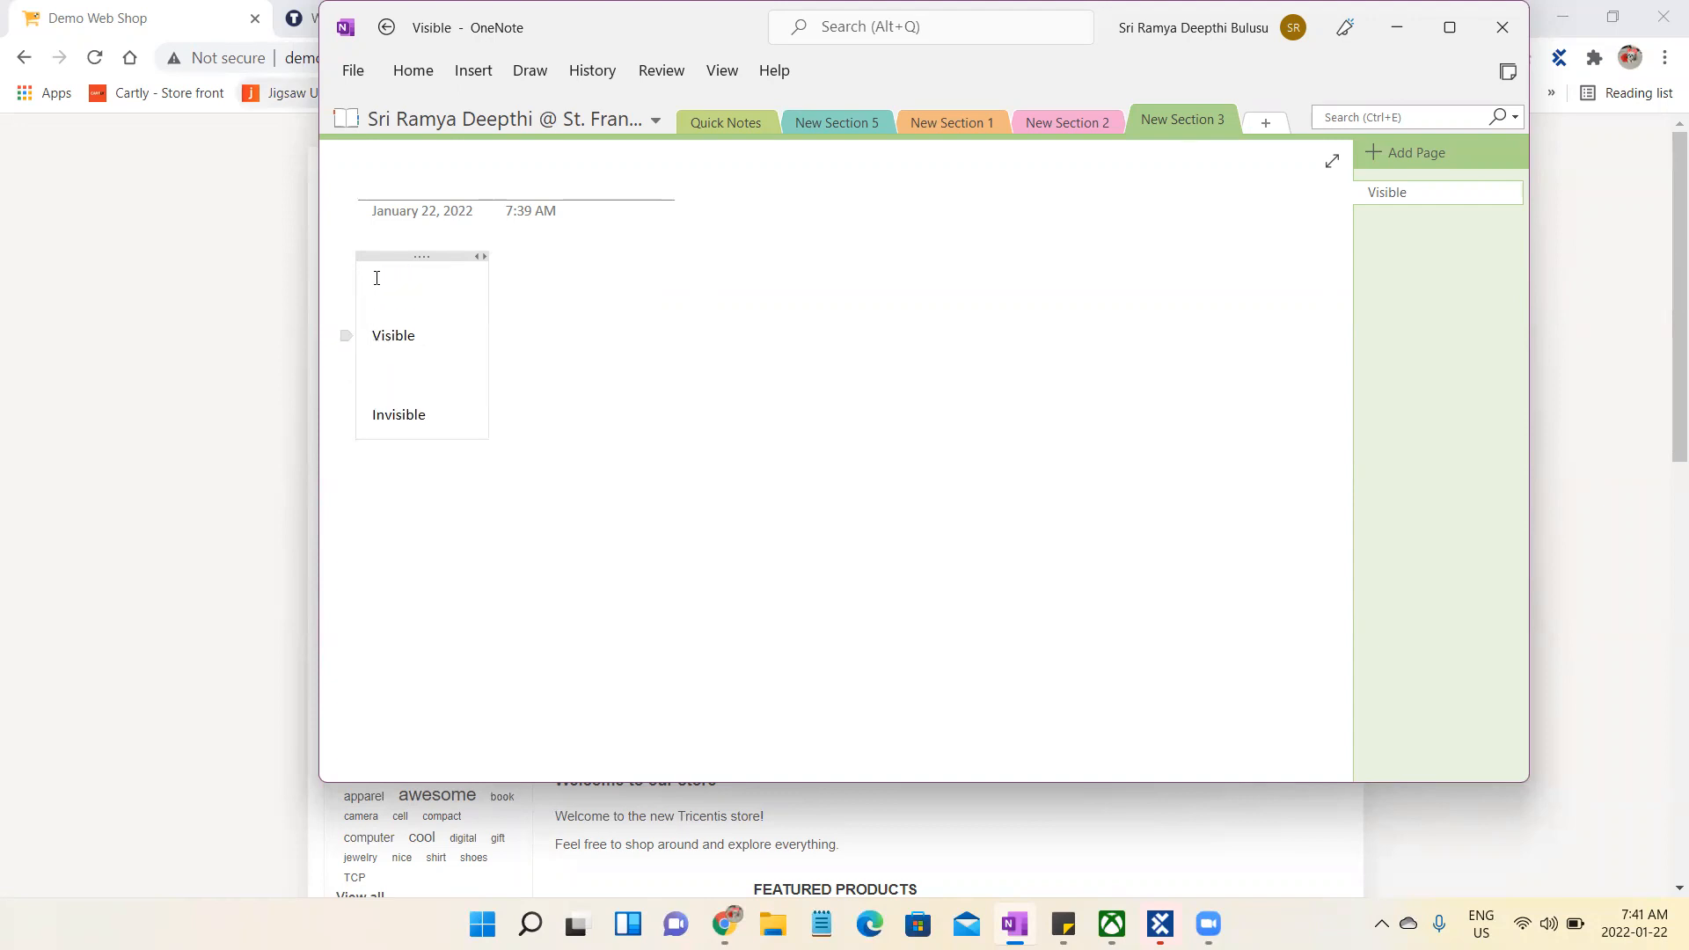
pyautogui.click(387, 283)
pyautogui.hotkey('ctrl', 'v')
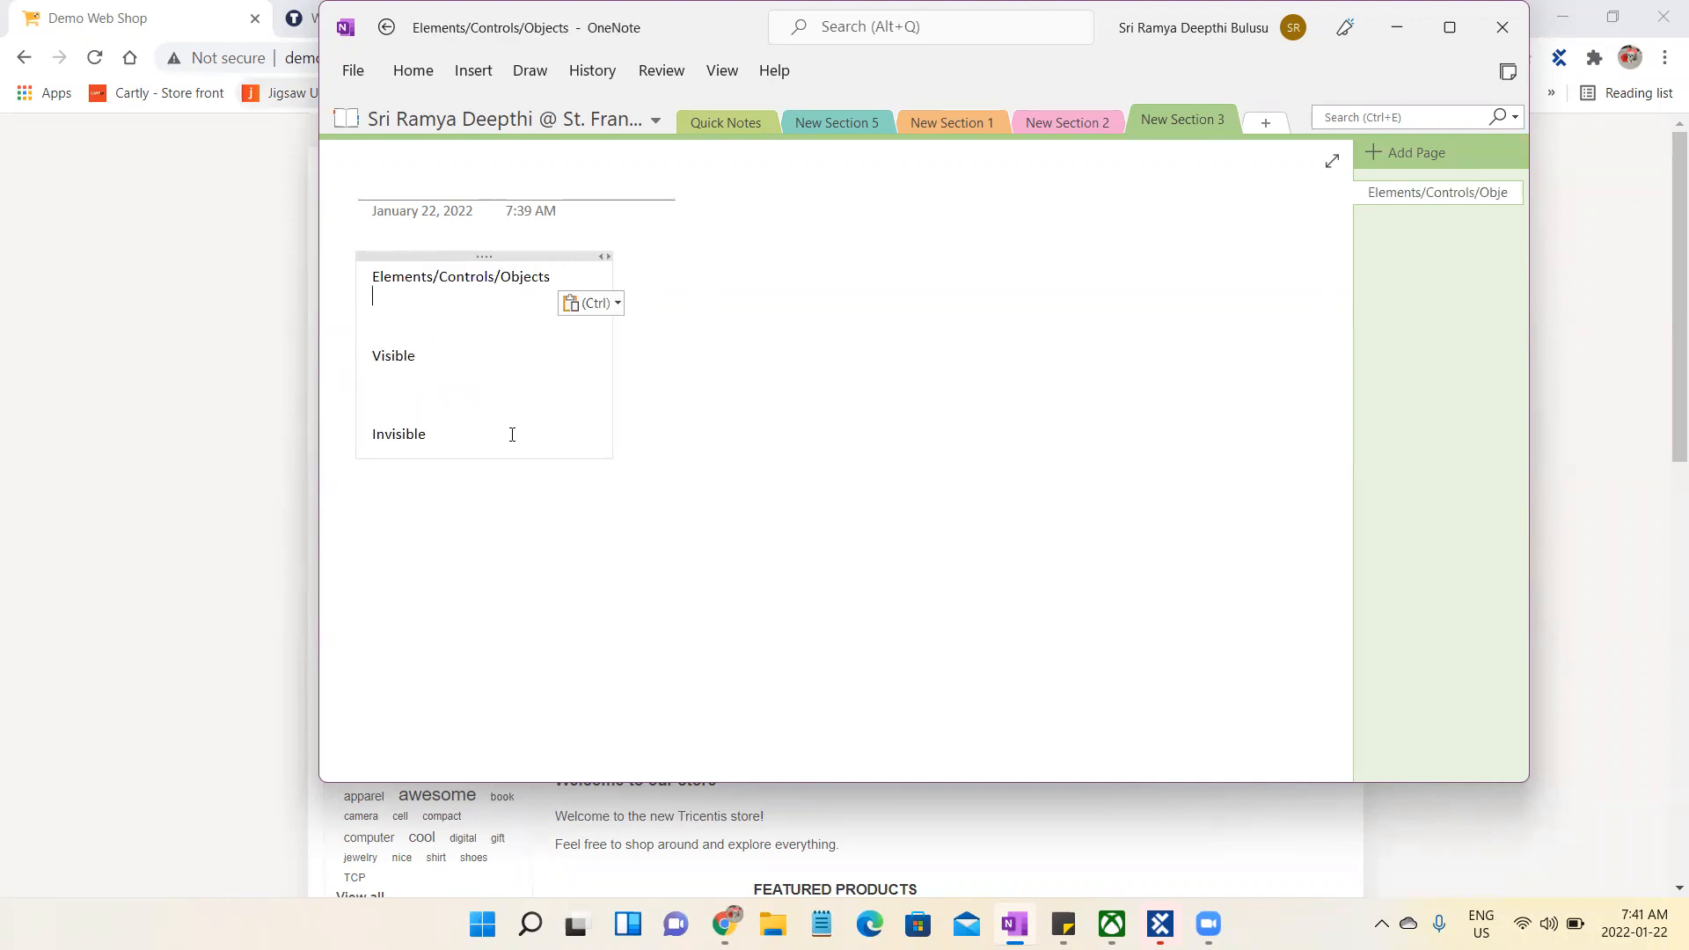
# - List "Dropdowns", "Text Boxes" and "Tables" on separate lines under "Visible" in the note
pyautogui.click(396, 459)
pyautogui.click(397, 375)
pyautogui.write('Dropdowns')
pyautogui.press('Return')
pyautogui.write('Text Boxes')
pyautogui.press('Return')
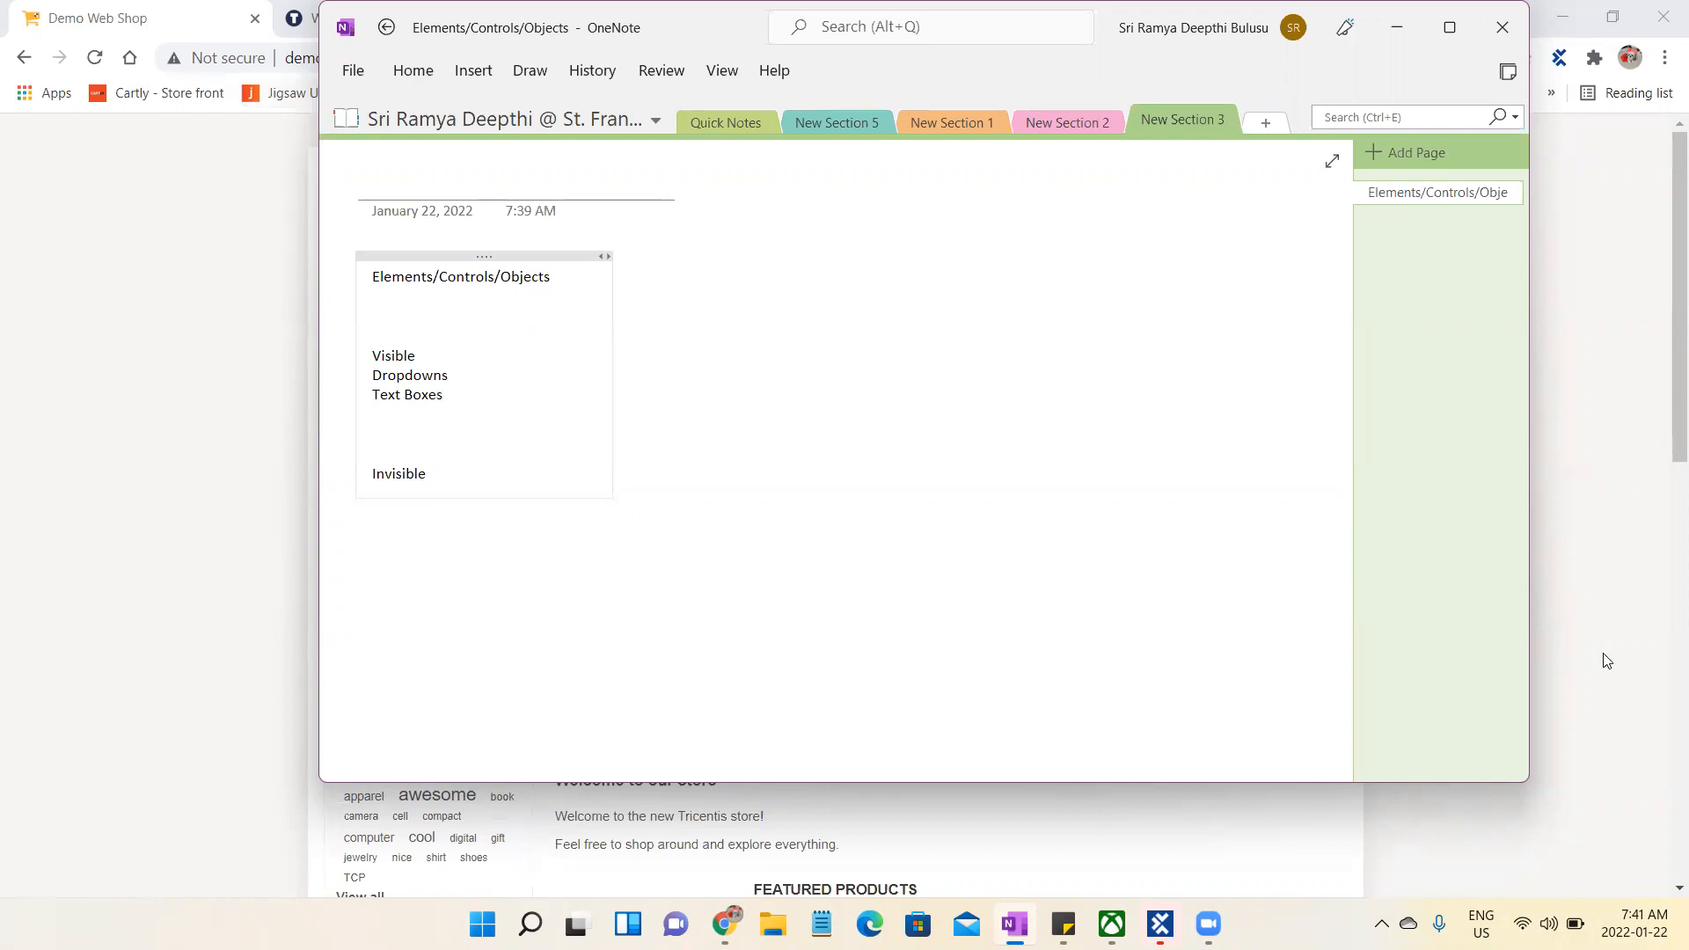
pyautogui.write('Tables')
# - Return to the Demo Web Shop in the browser and open the developer tools to examine the page's HTML elements
pyautogui.click(1397, 27)
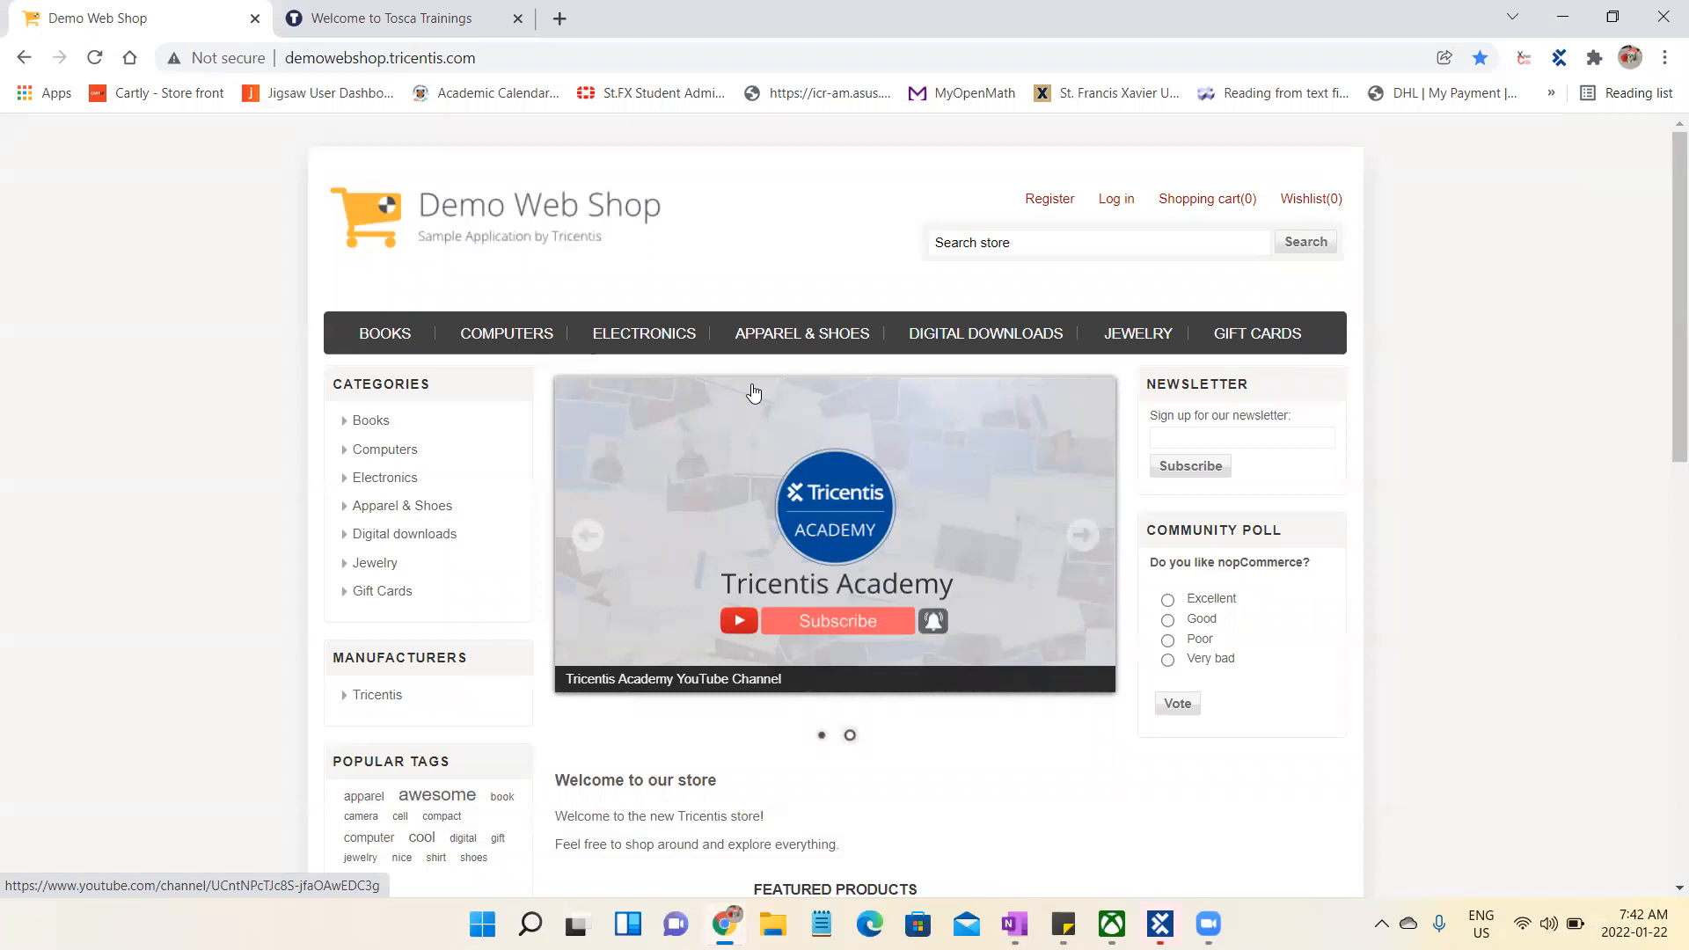
pyautogui.press('F12')
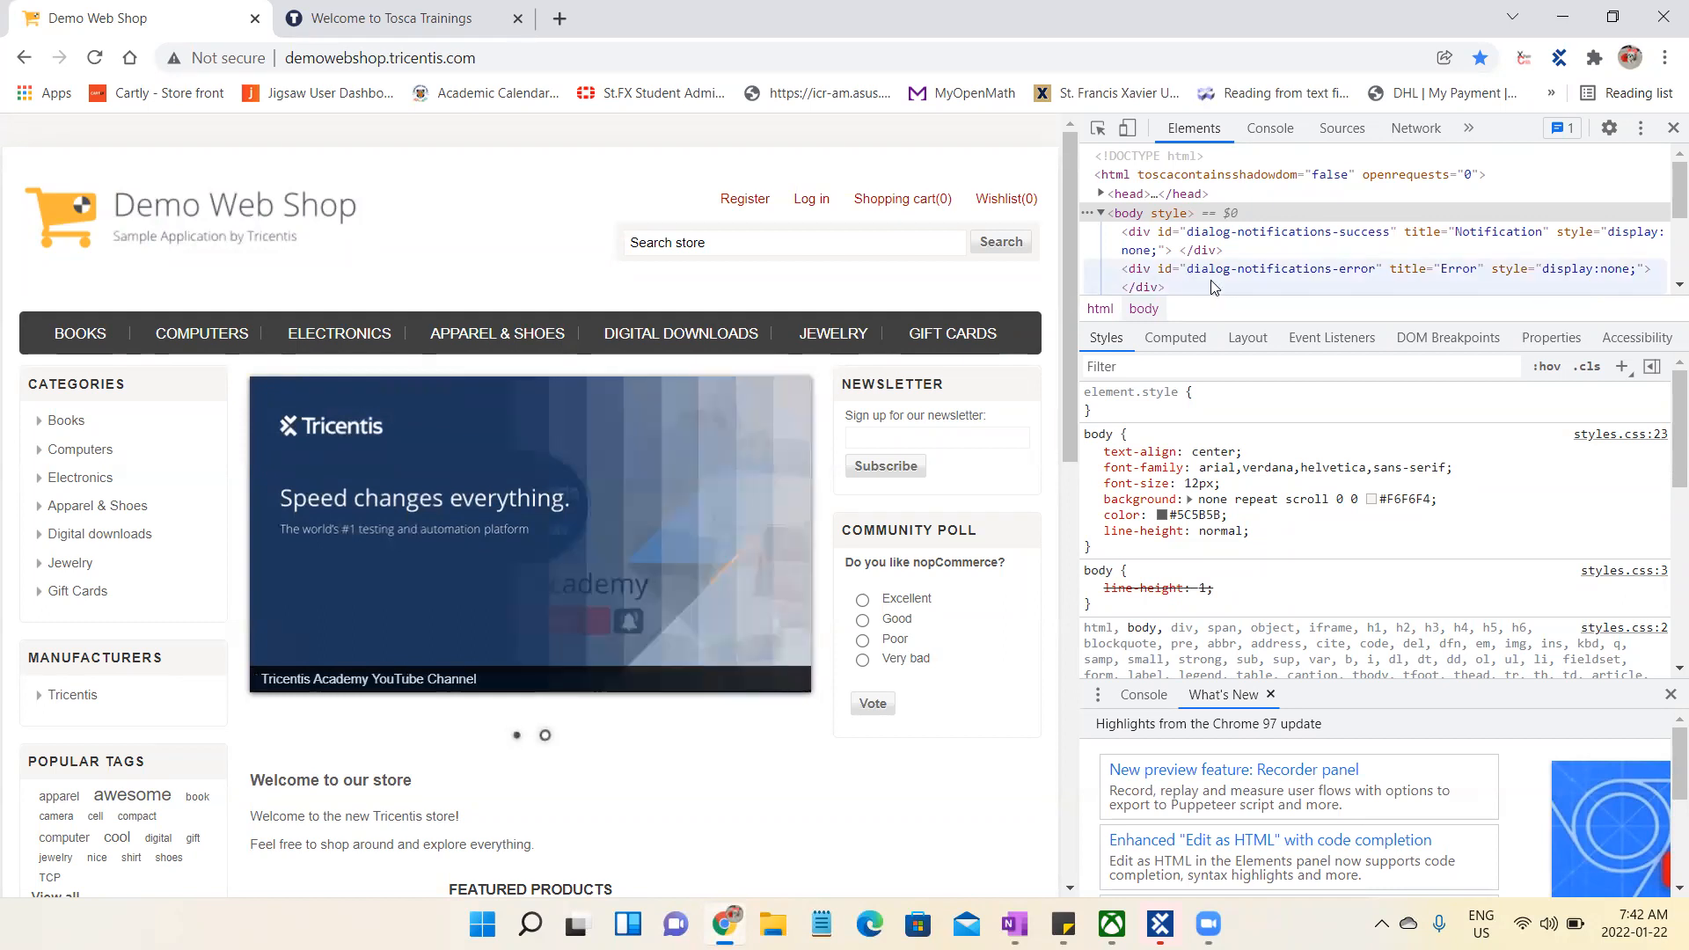
pyautogui.scroll(-2, 1662, 257)
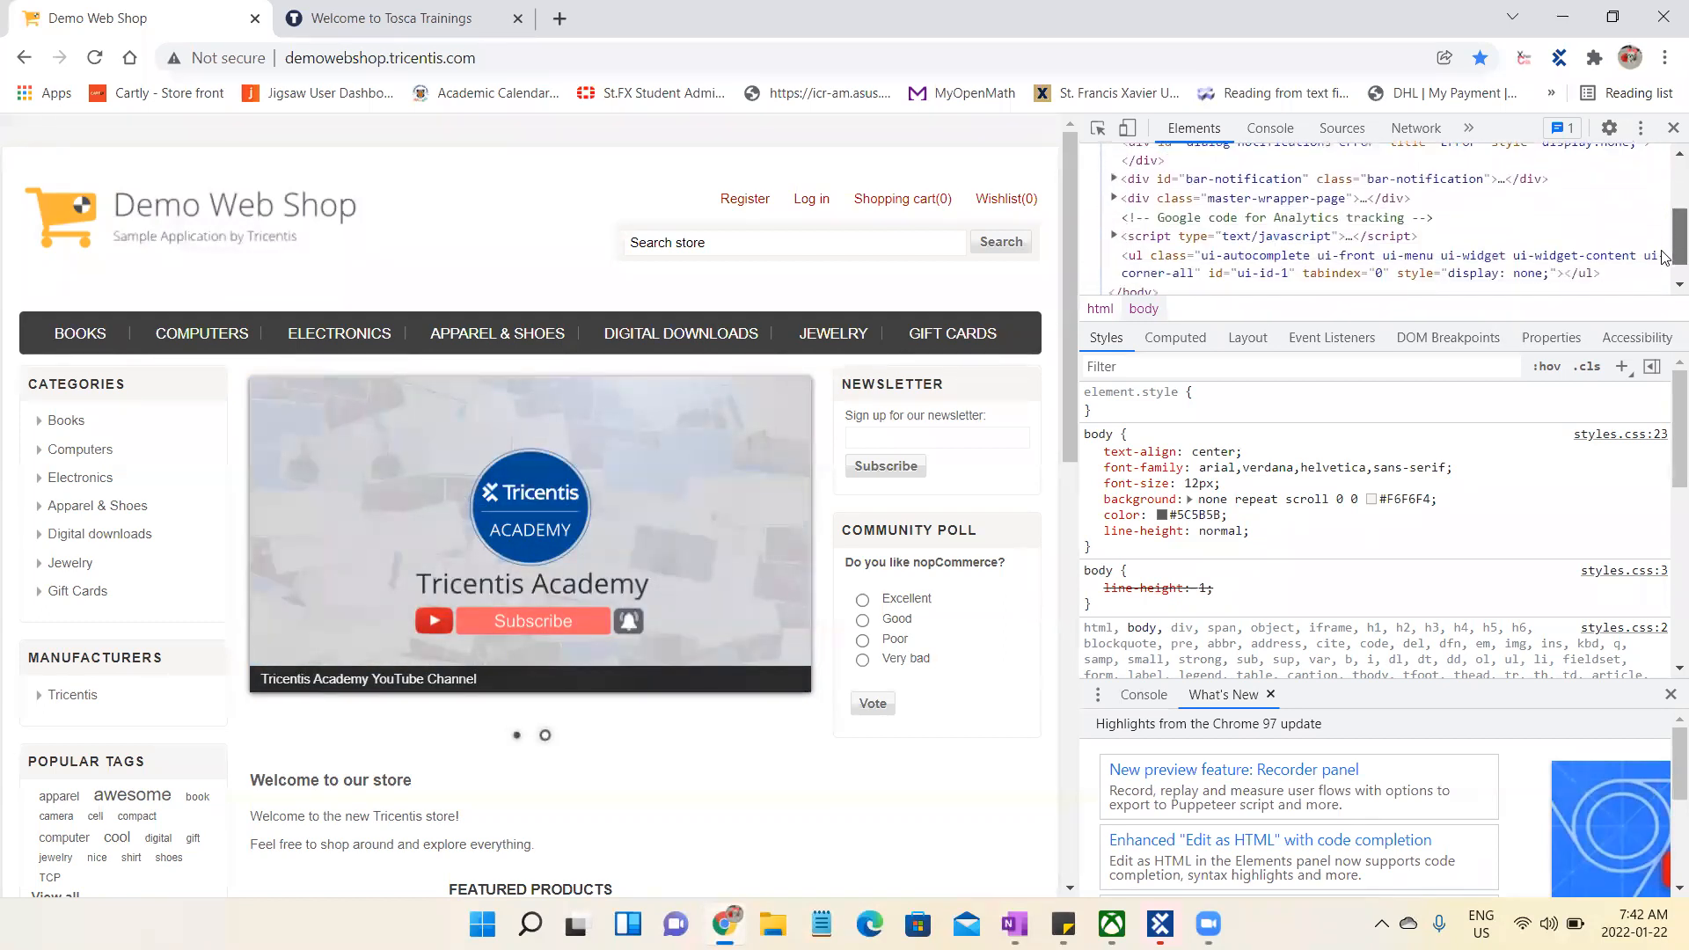
pyautogui.scroll(1, 1665, 230)
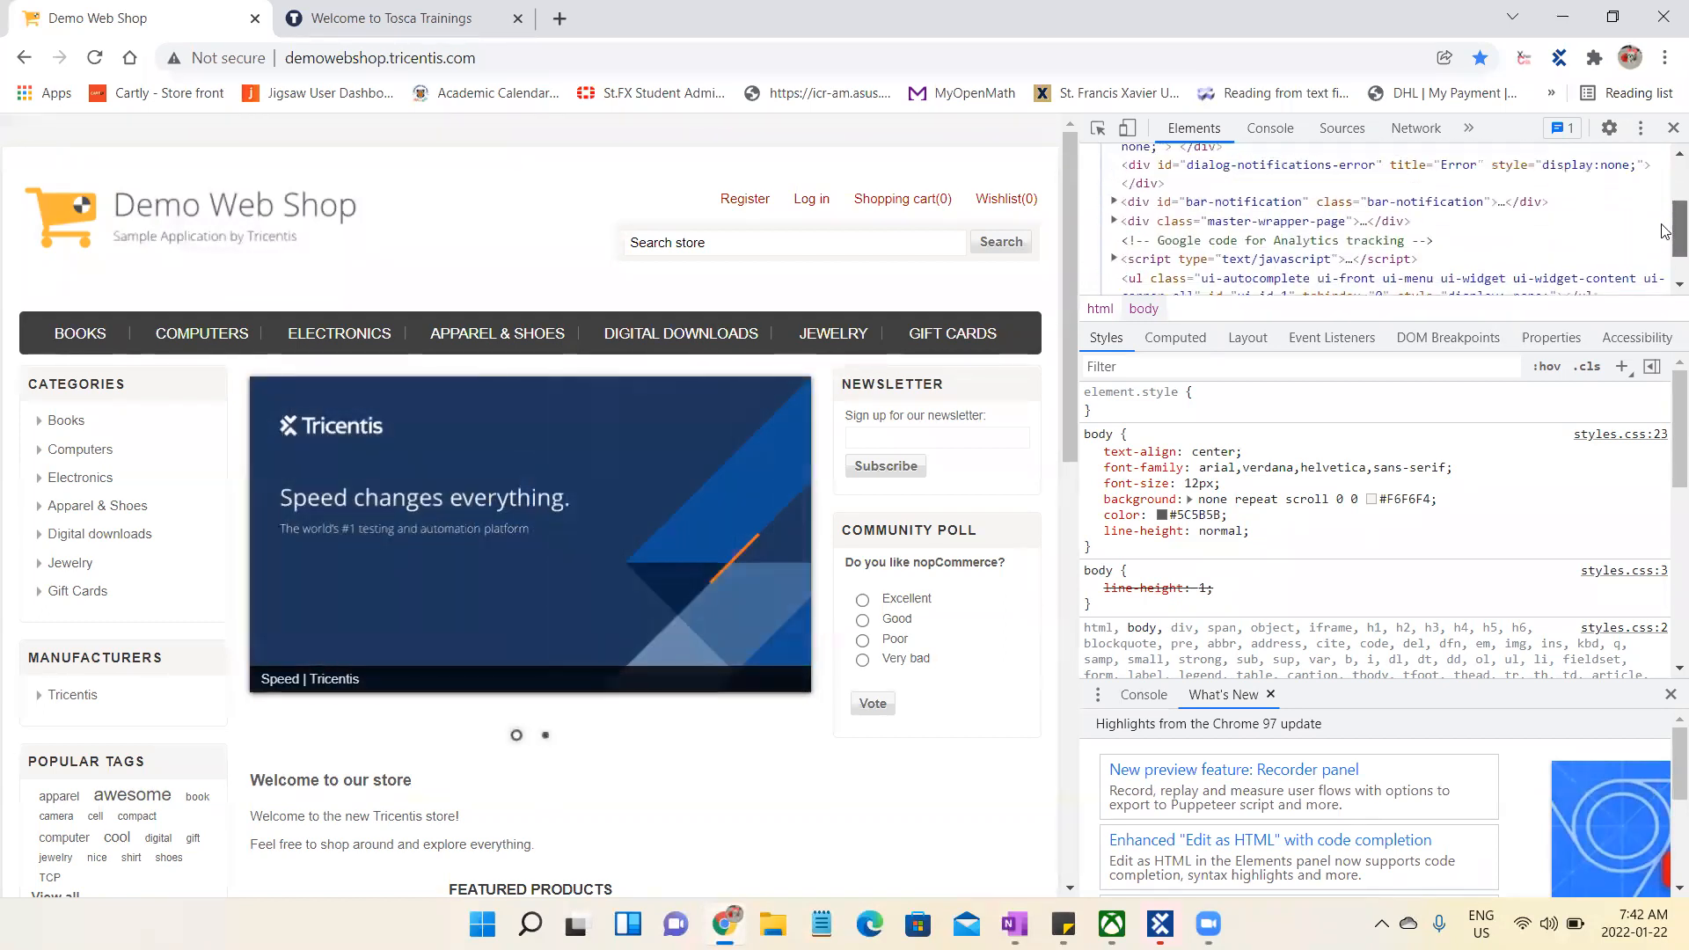
pyautogui.scroll(2, 1665, 230)
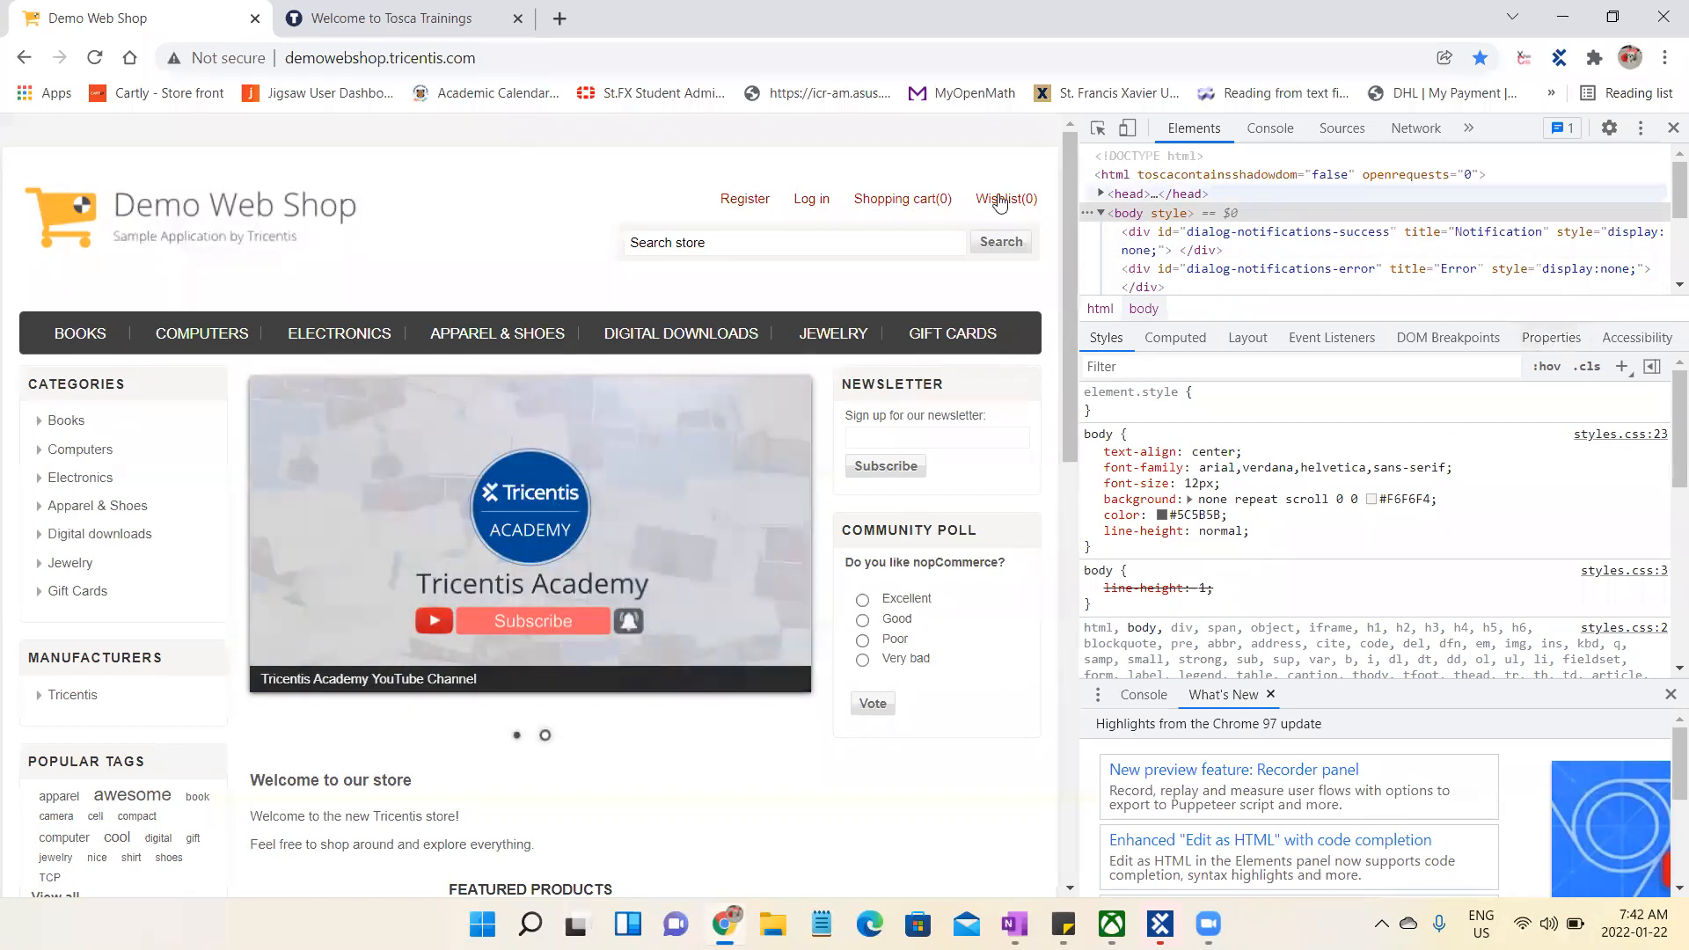
pyautogui.moveTo(897, 207)
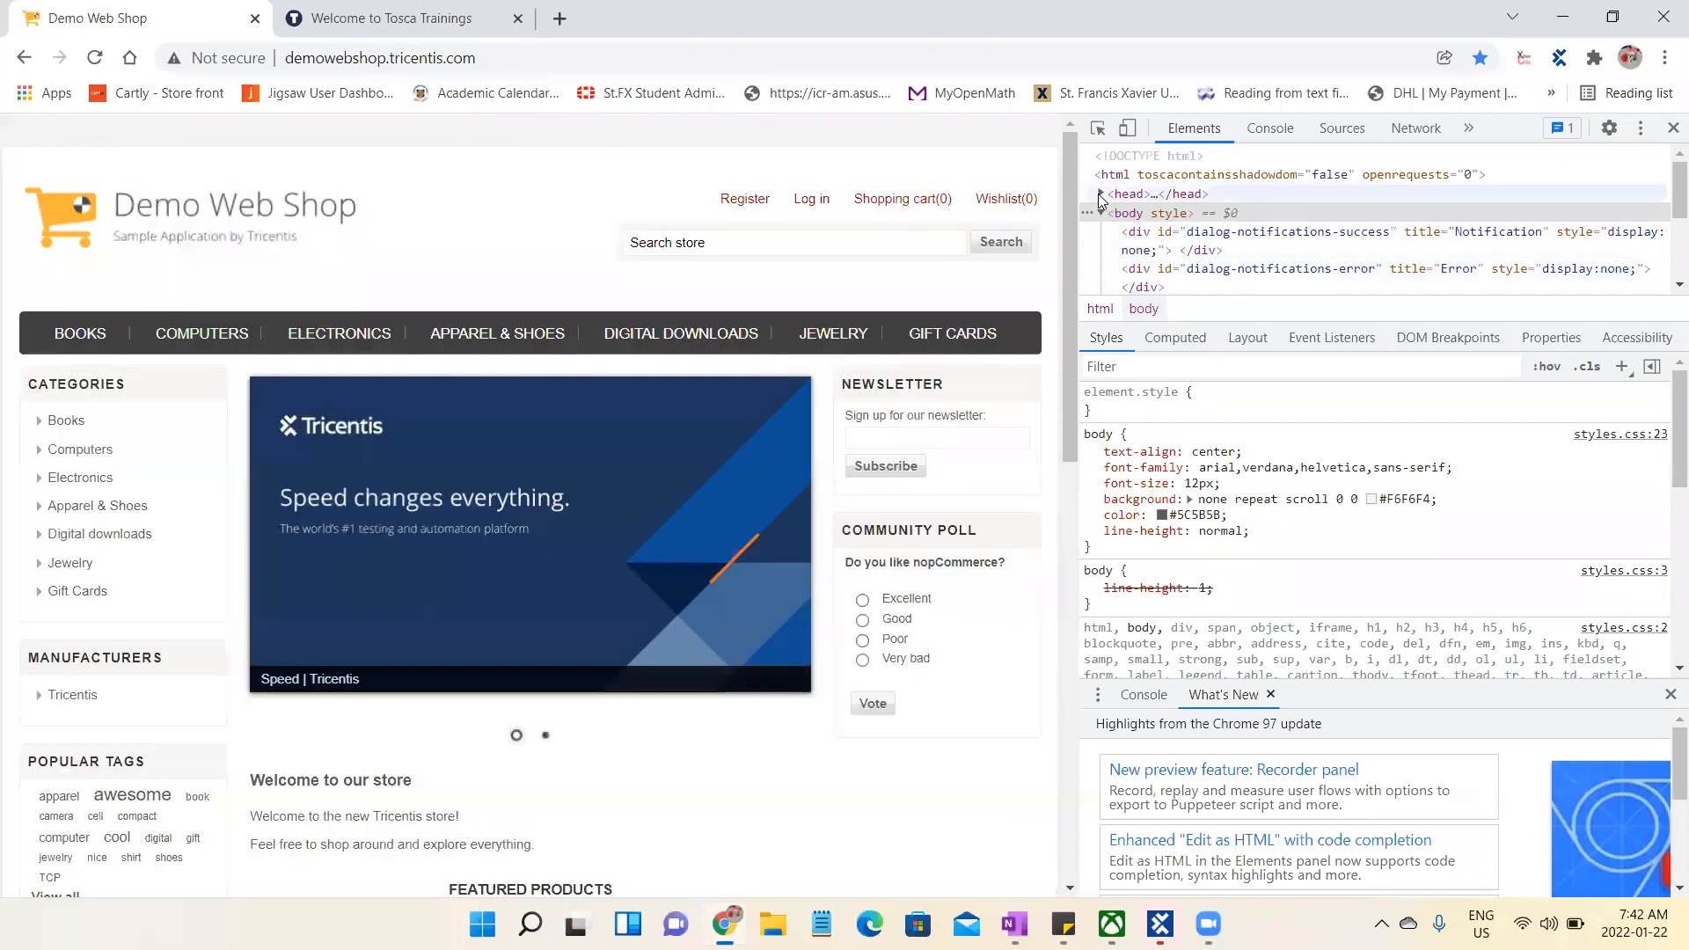
# - Expand the page's head element and try to change its title text to "TOSCA TRAININGS"
pyautogui.click(1099, 195)
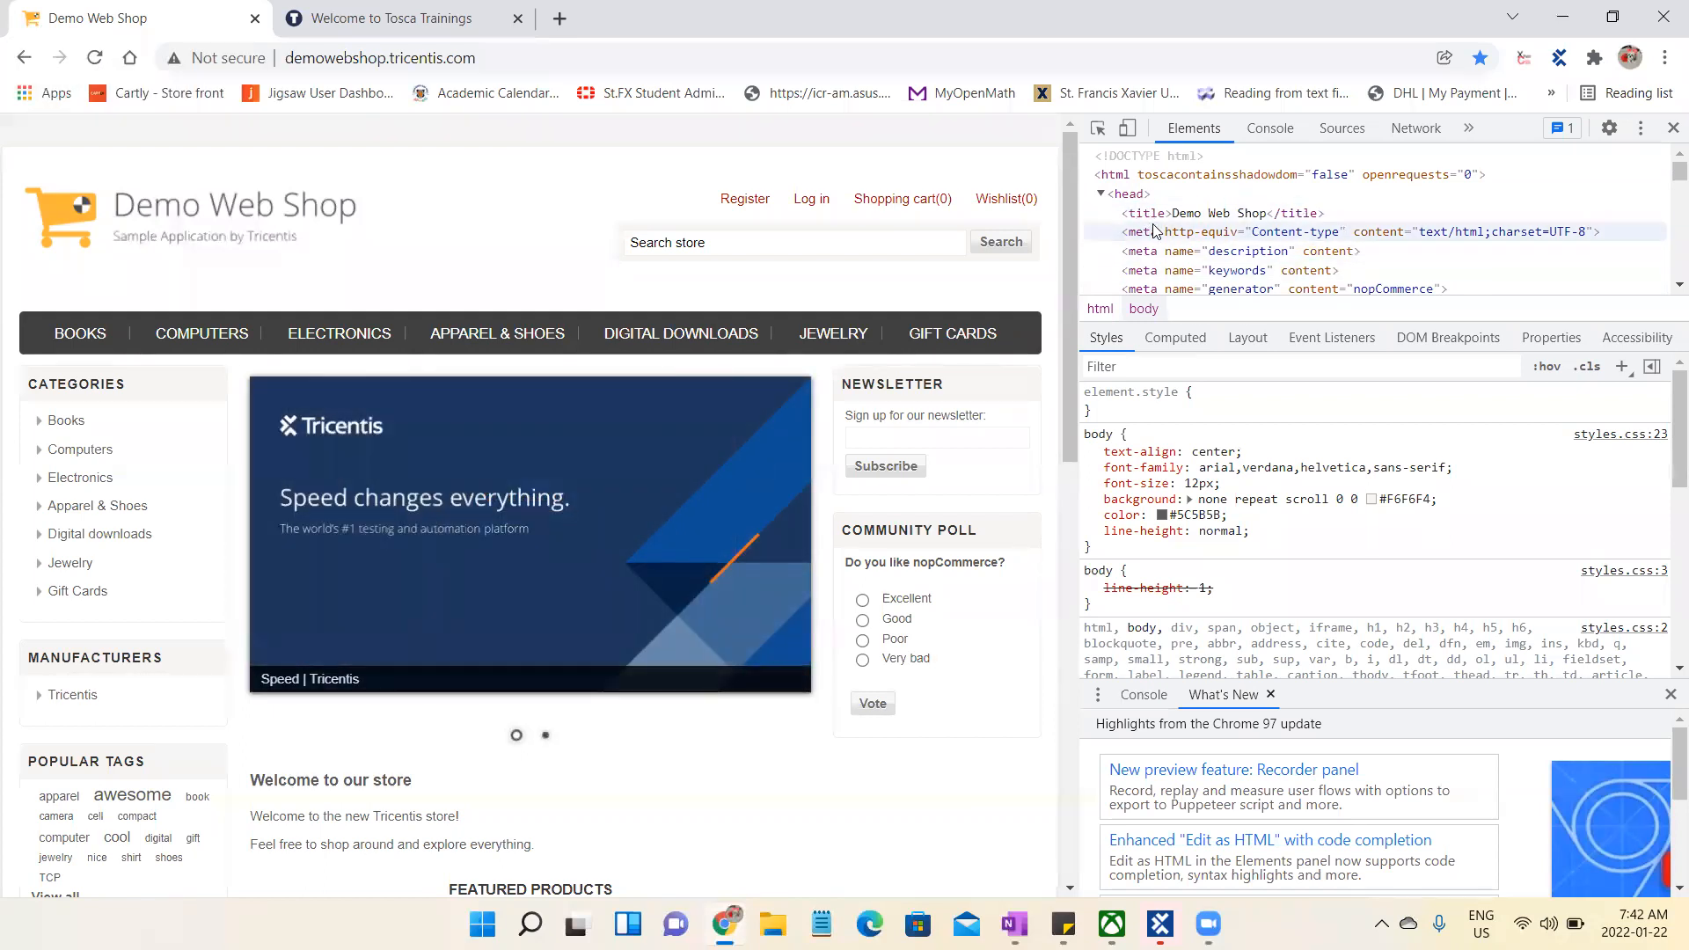
pyautogui.click(1262, 216)
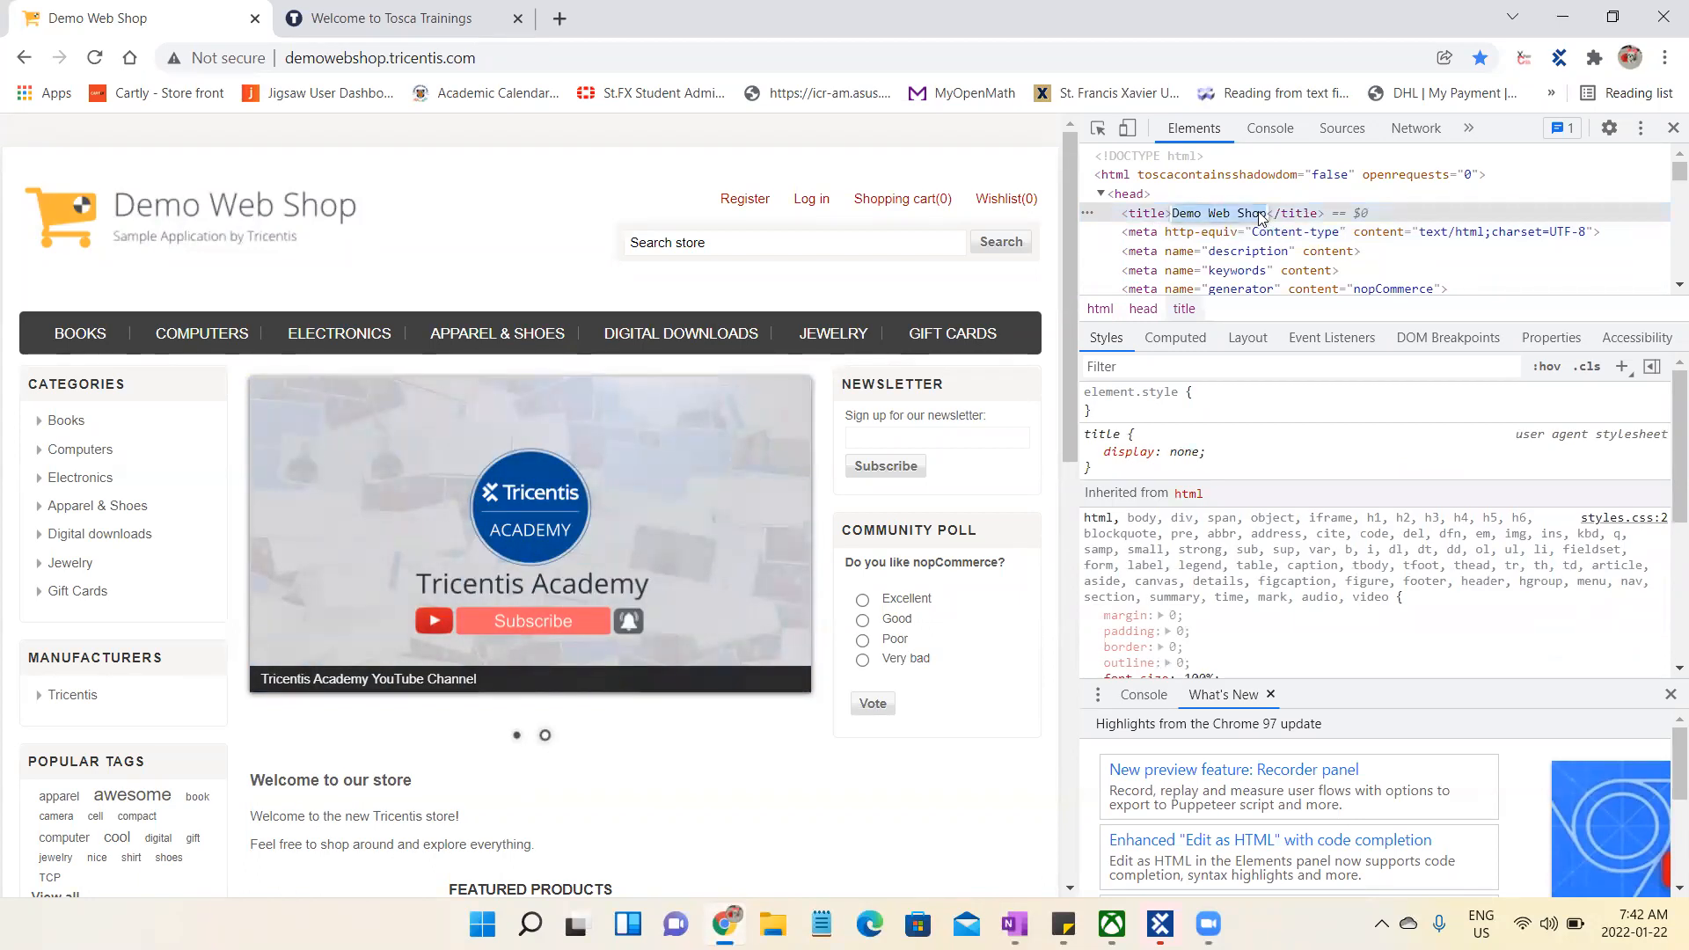
pyautogui.write('T')
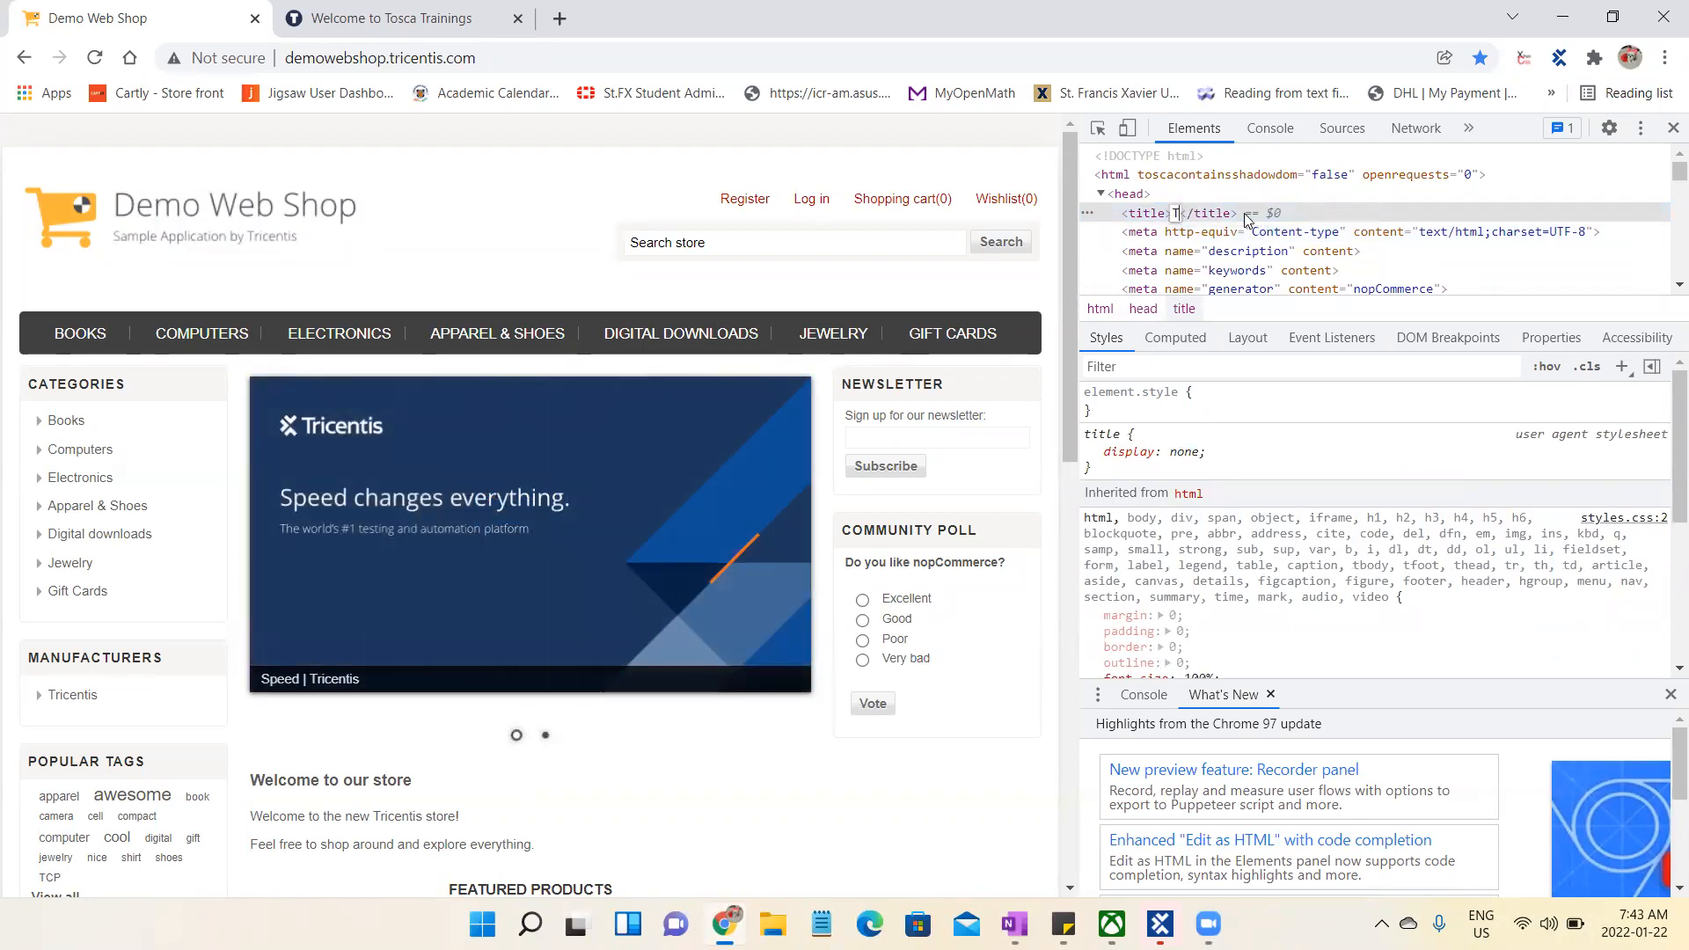
pyautogui.write('OSCA ')
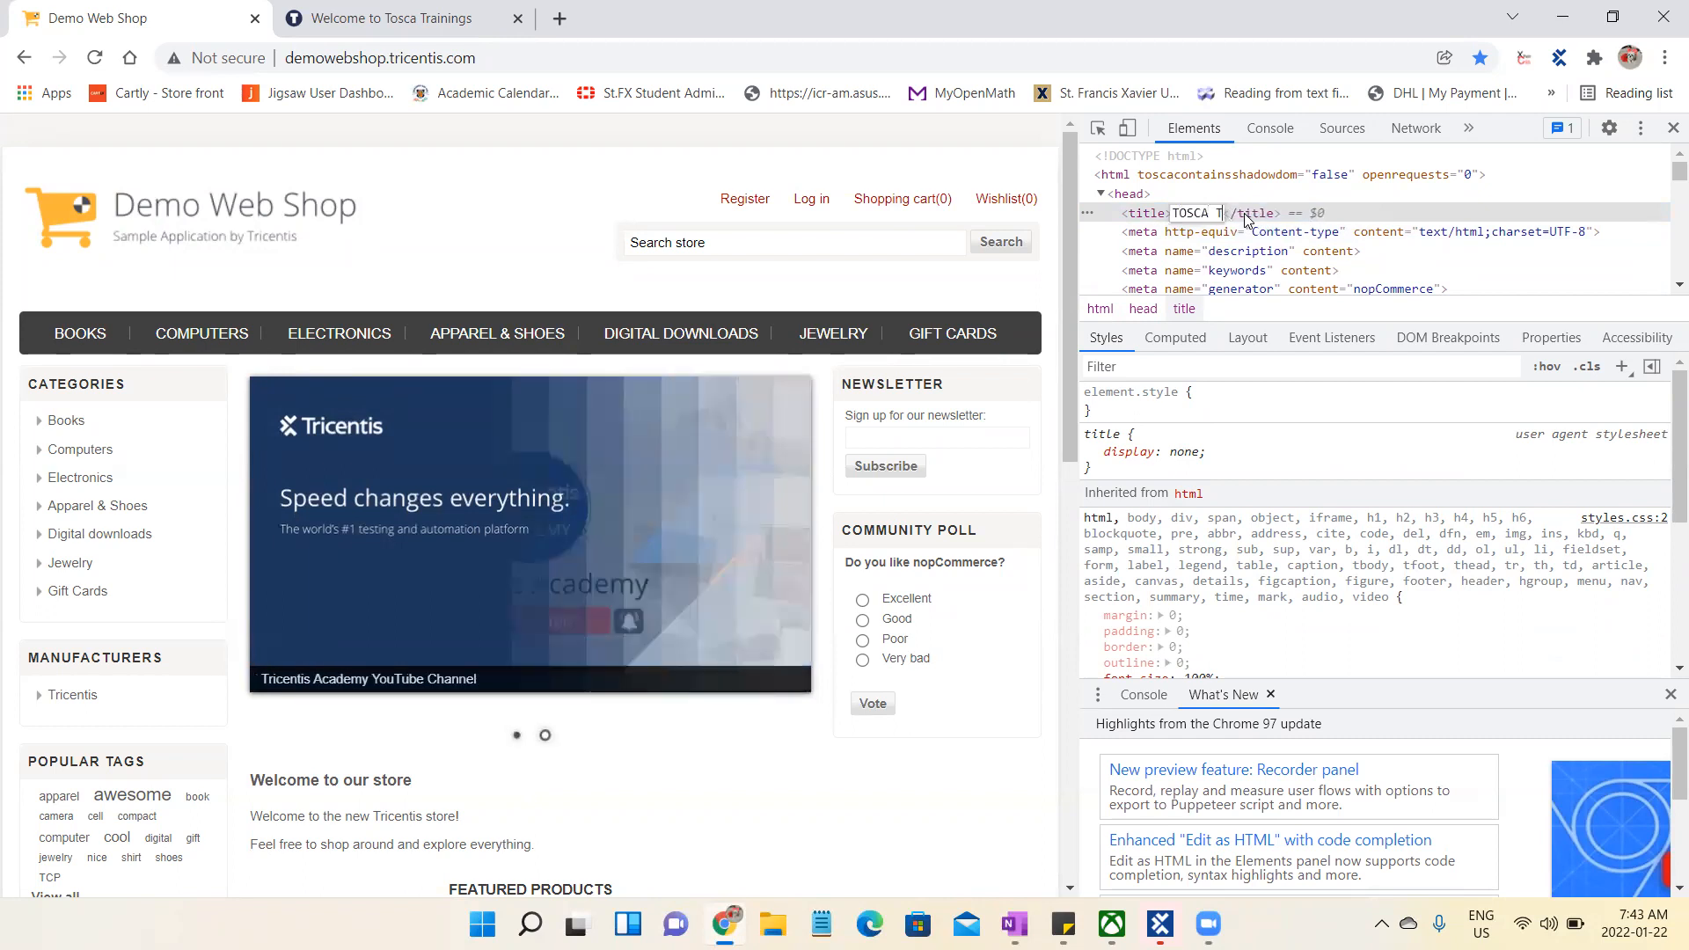
pyautogui.write('TRAININGS')
pyautogui.click(1462, 283)
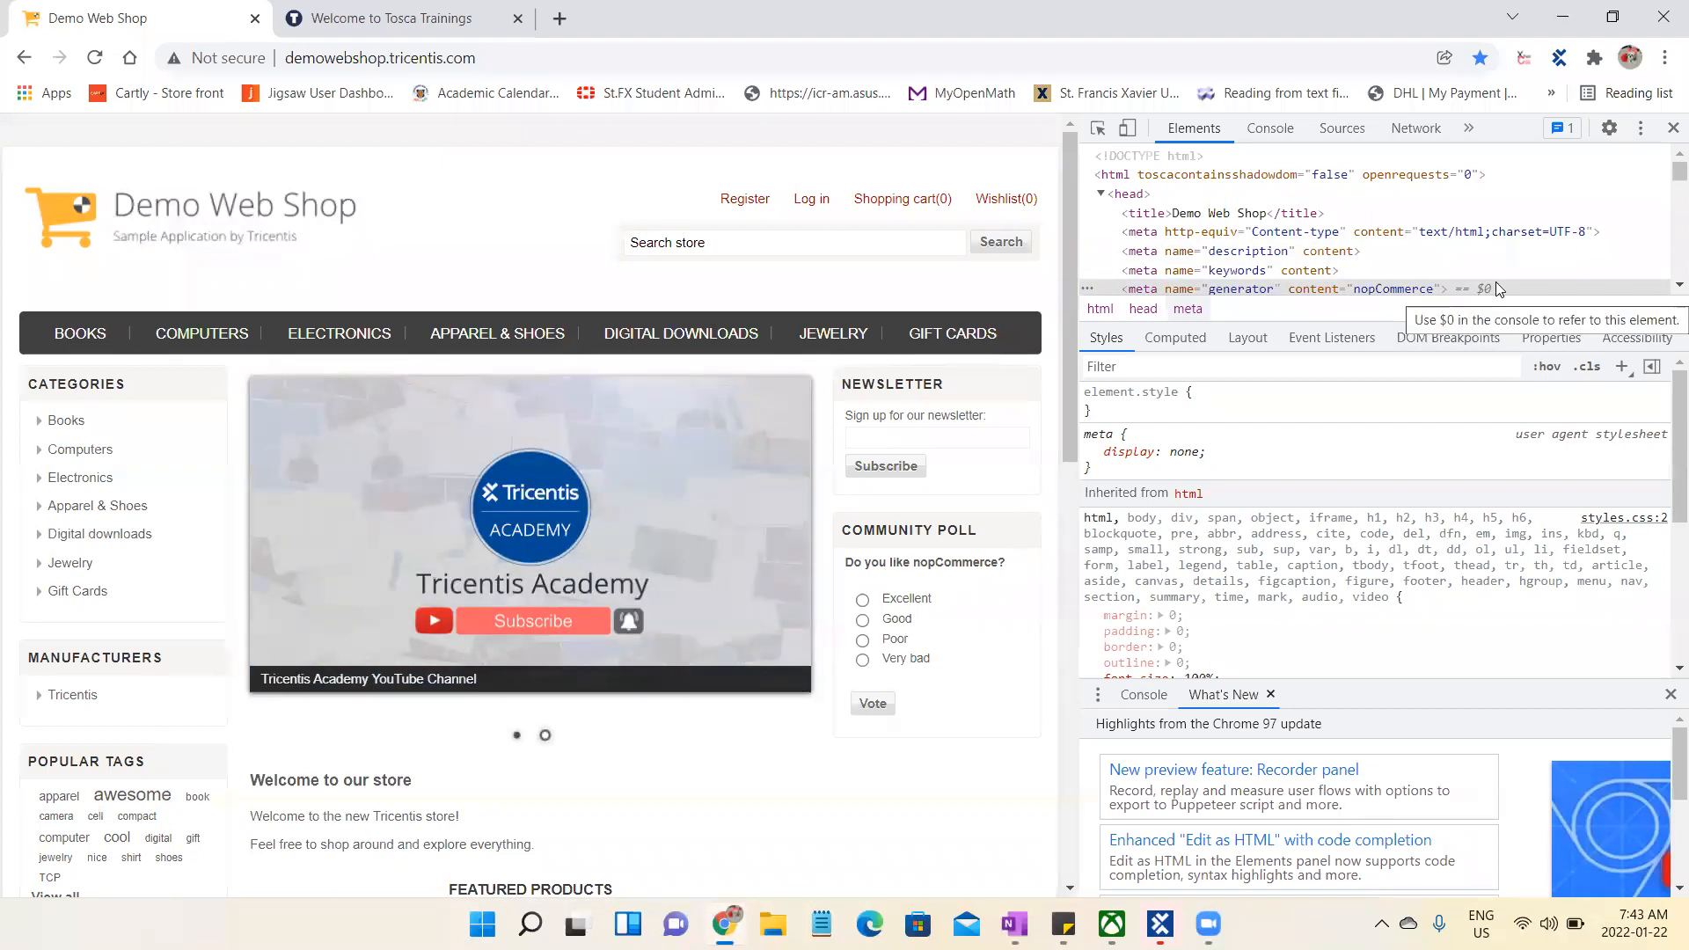
# - Look through the head element's meta and script tags, collapse it, and expand the body element
pyautogui.scroll(-5, 1665, 268)
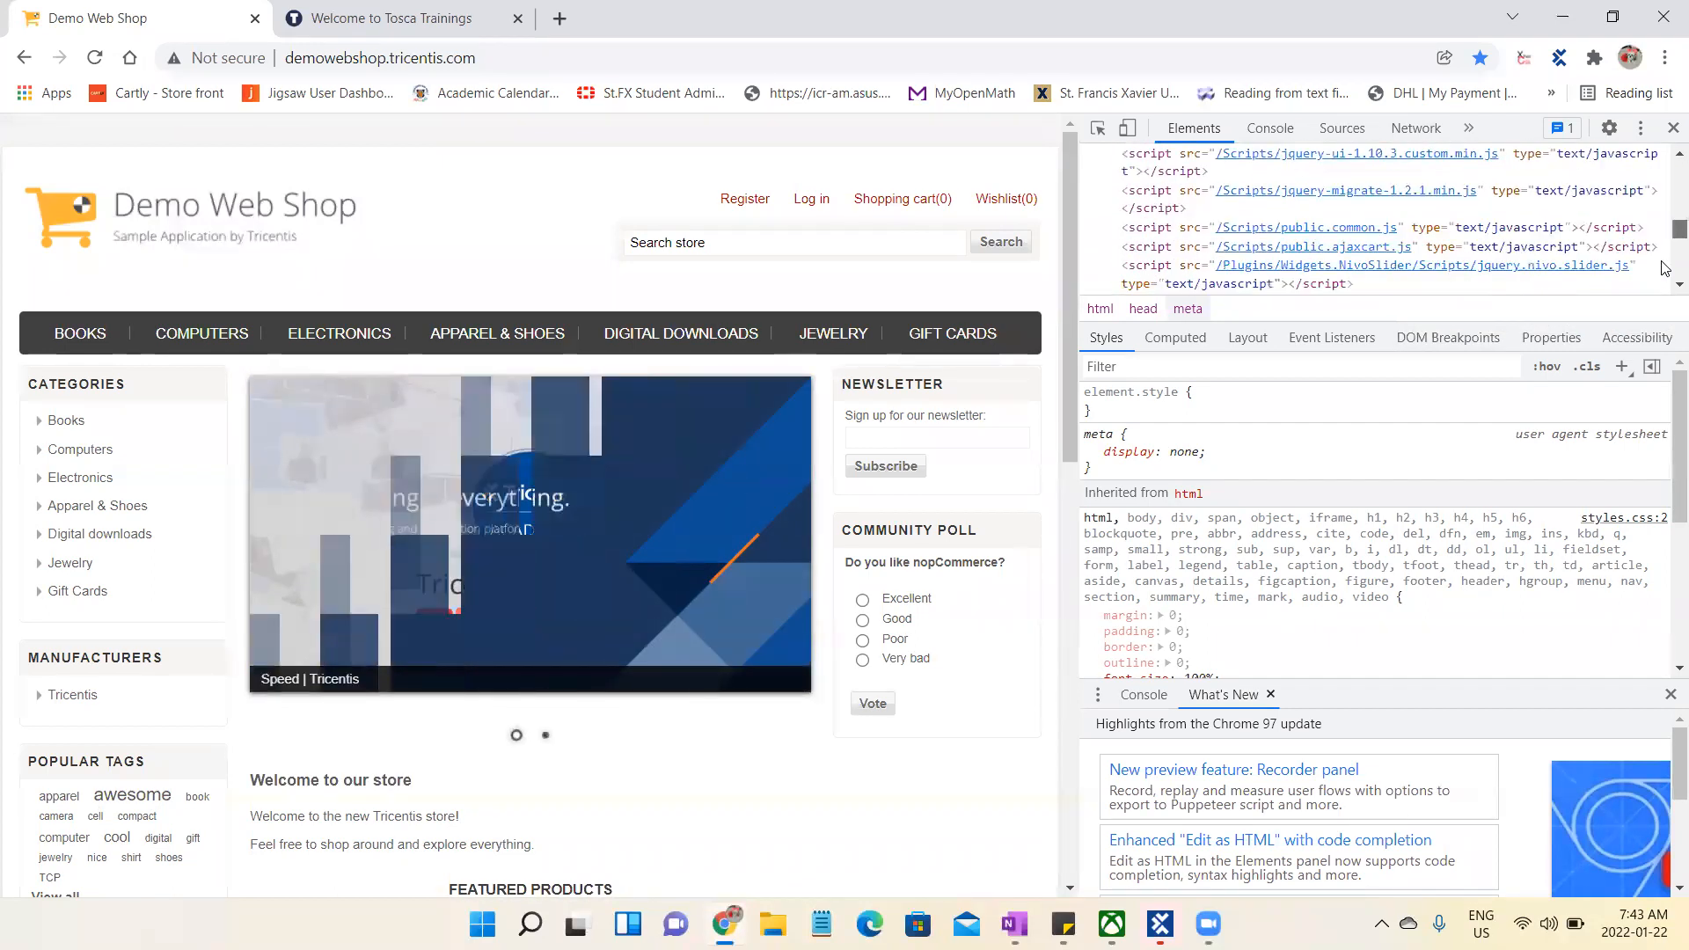
pyautogui.scroll(-5, 1665, 282)
pyautogui.scroll(10, 1665, 263)
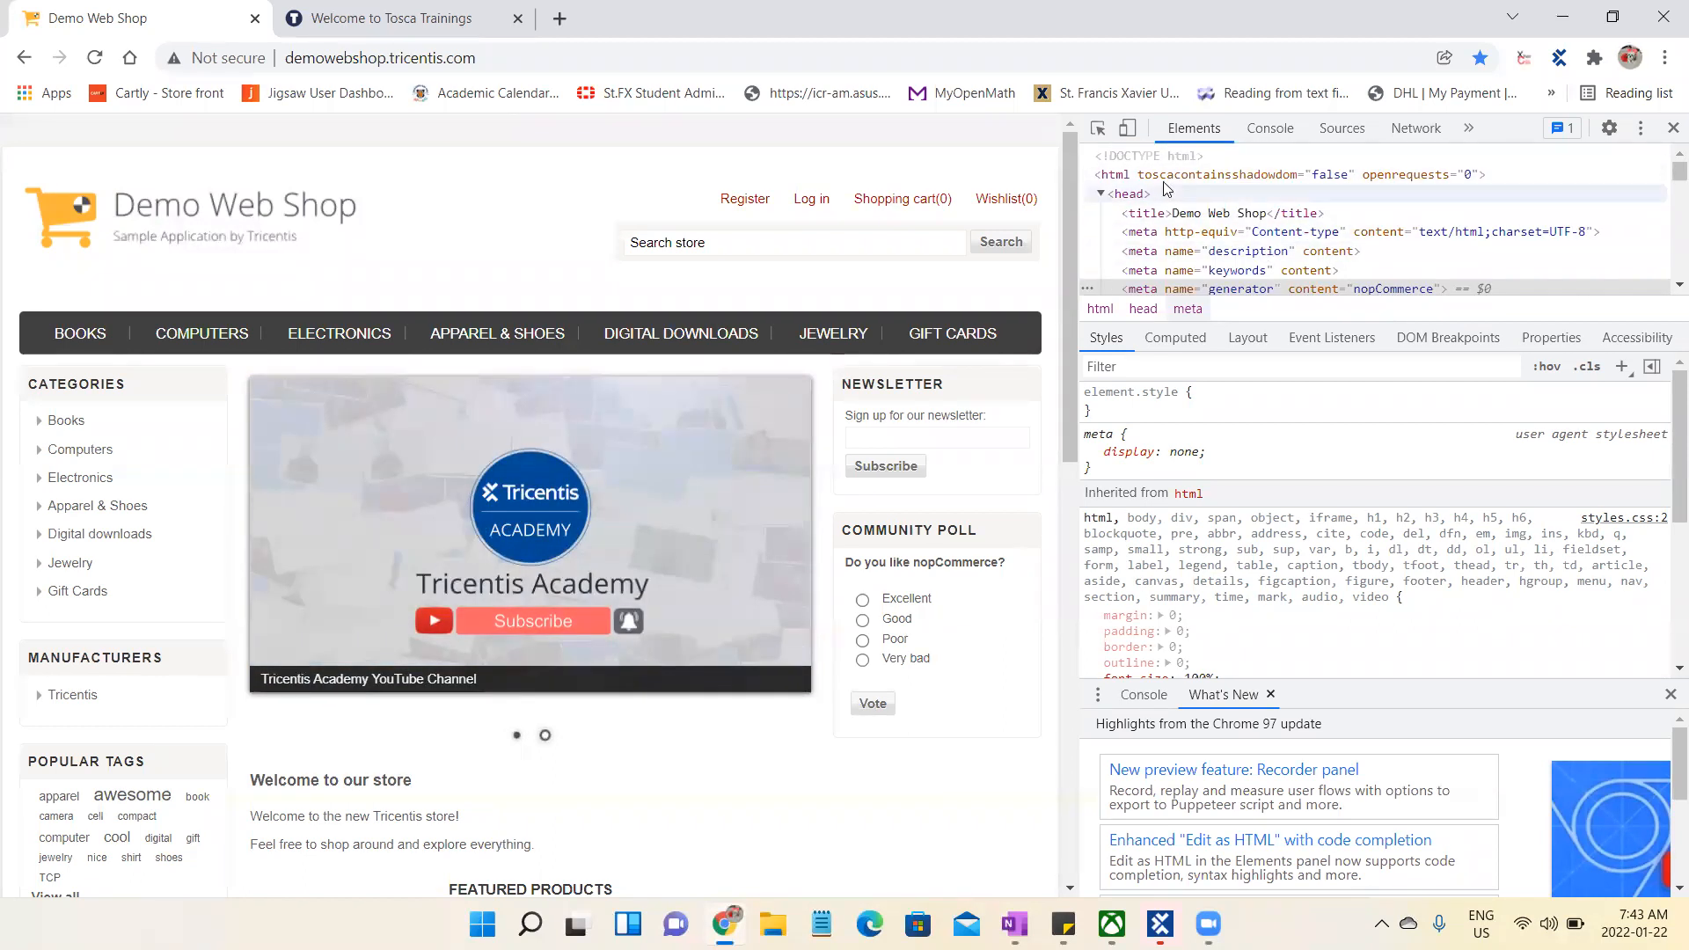
pyautogui.click(1104, 194)
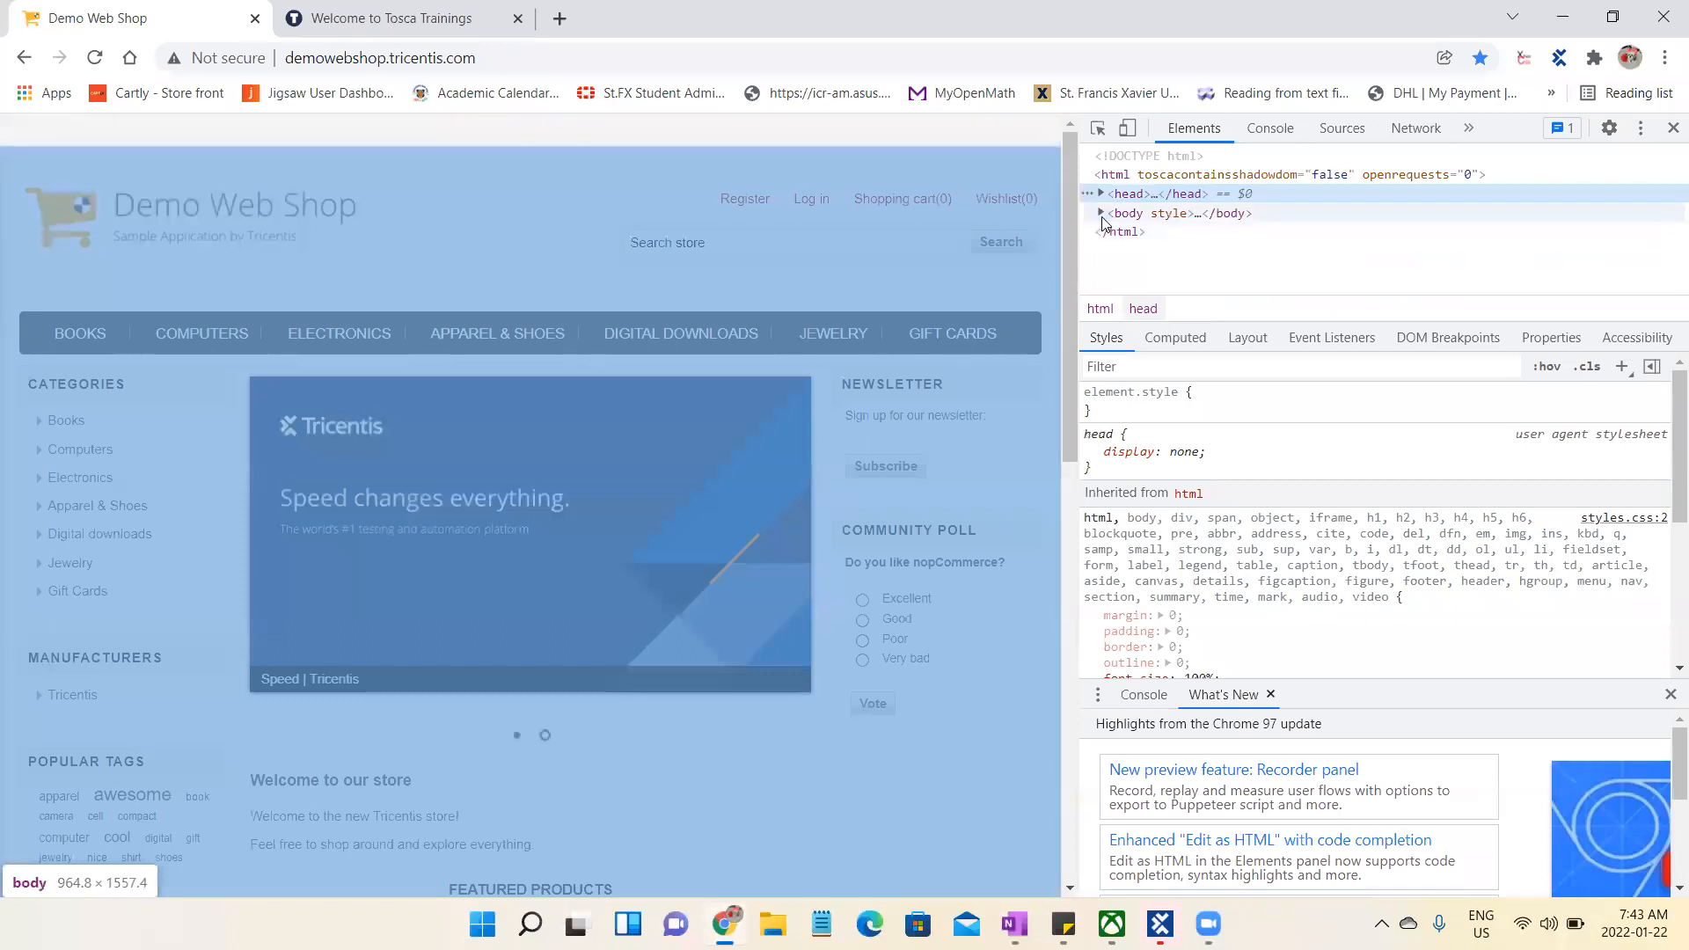
pyautogui.click(1100, 214)
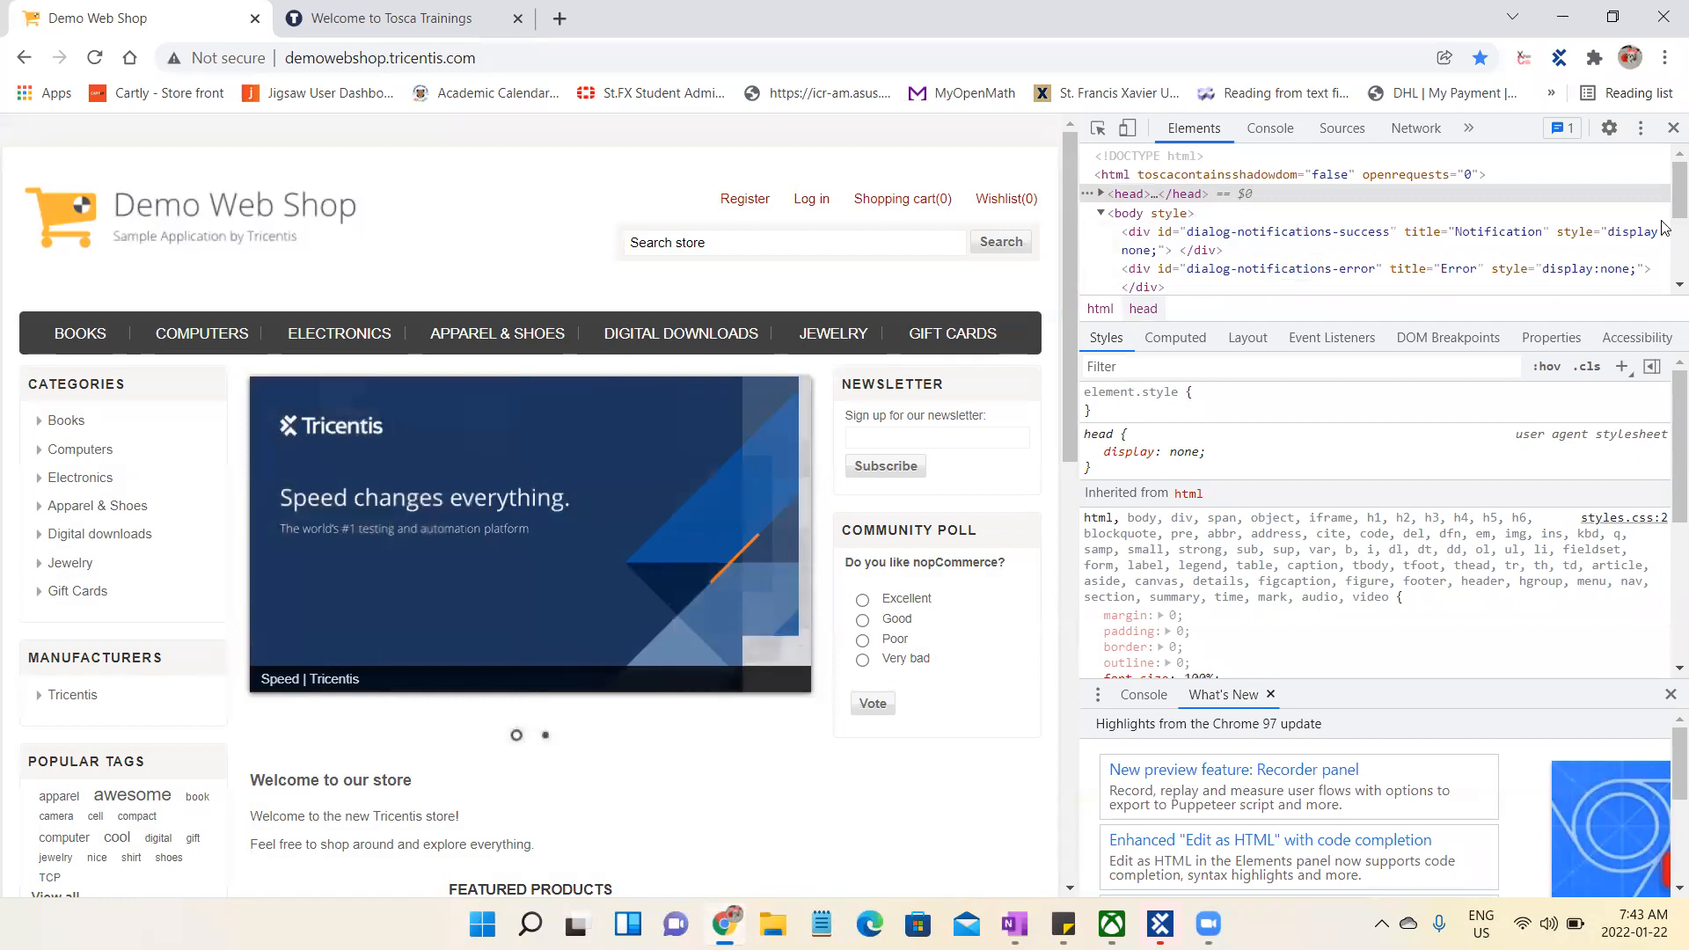
# - Expand the bar-notification div in the page's body to view its content, and close the developer tools
pyautogui.scroll(-2, 1319, 220)
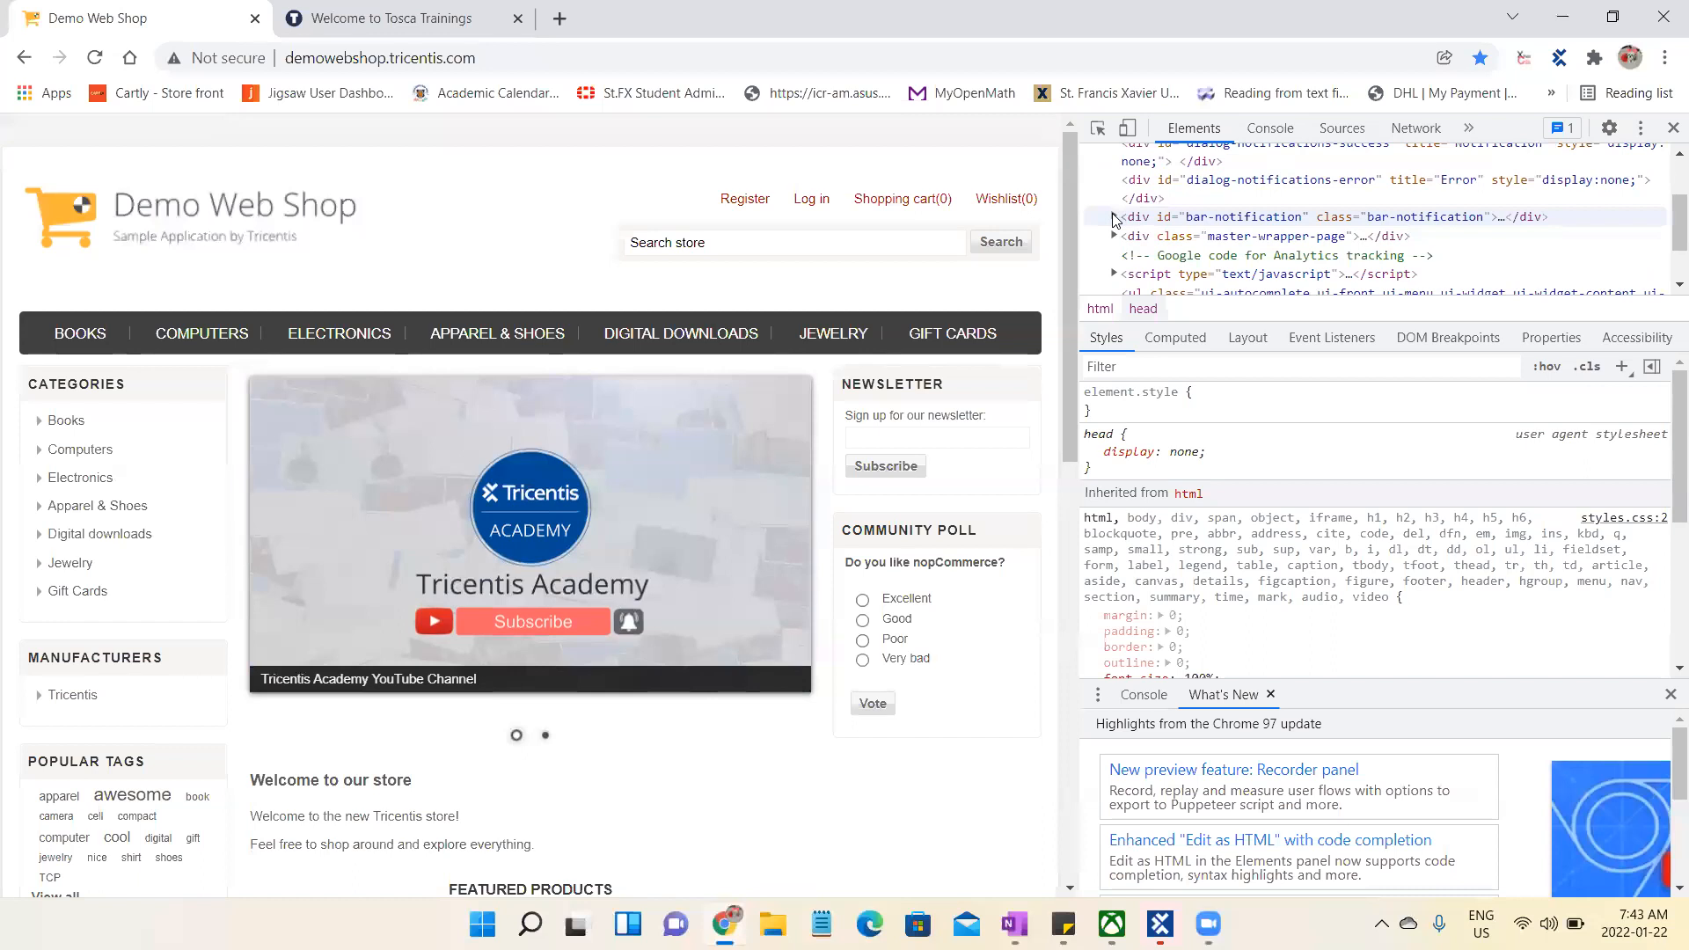
pyautogui.click(1113, 217)
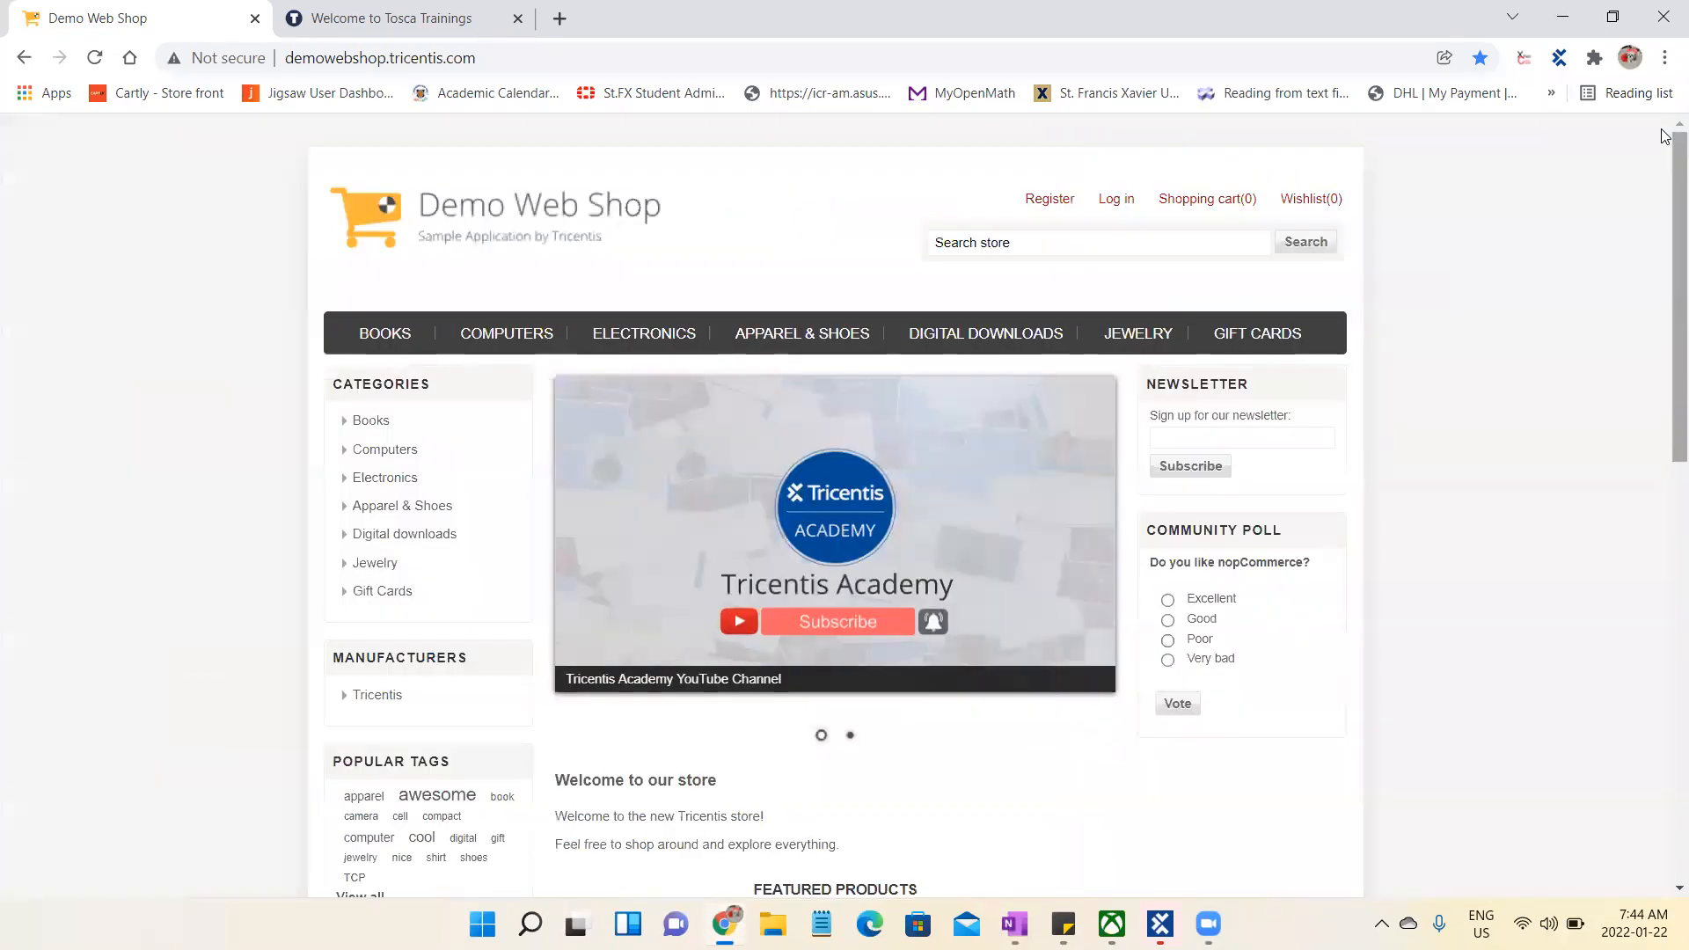
pyautogui.click(1671, 129)
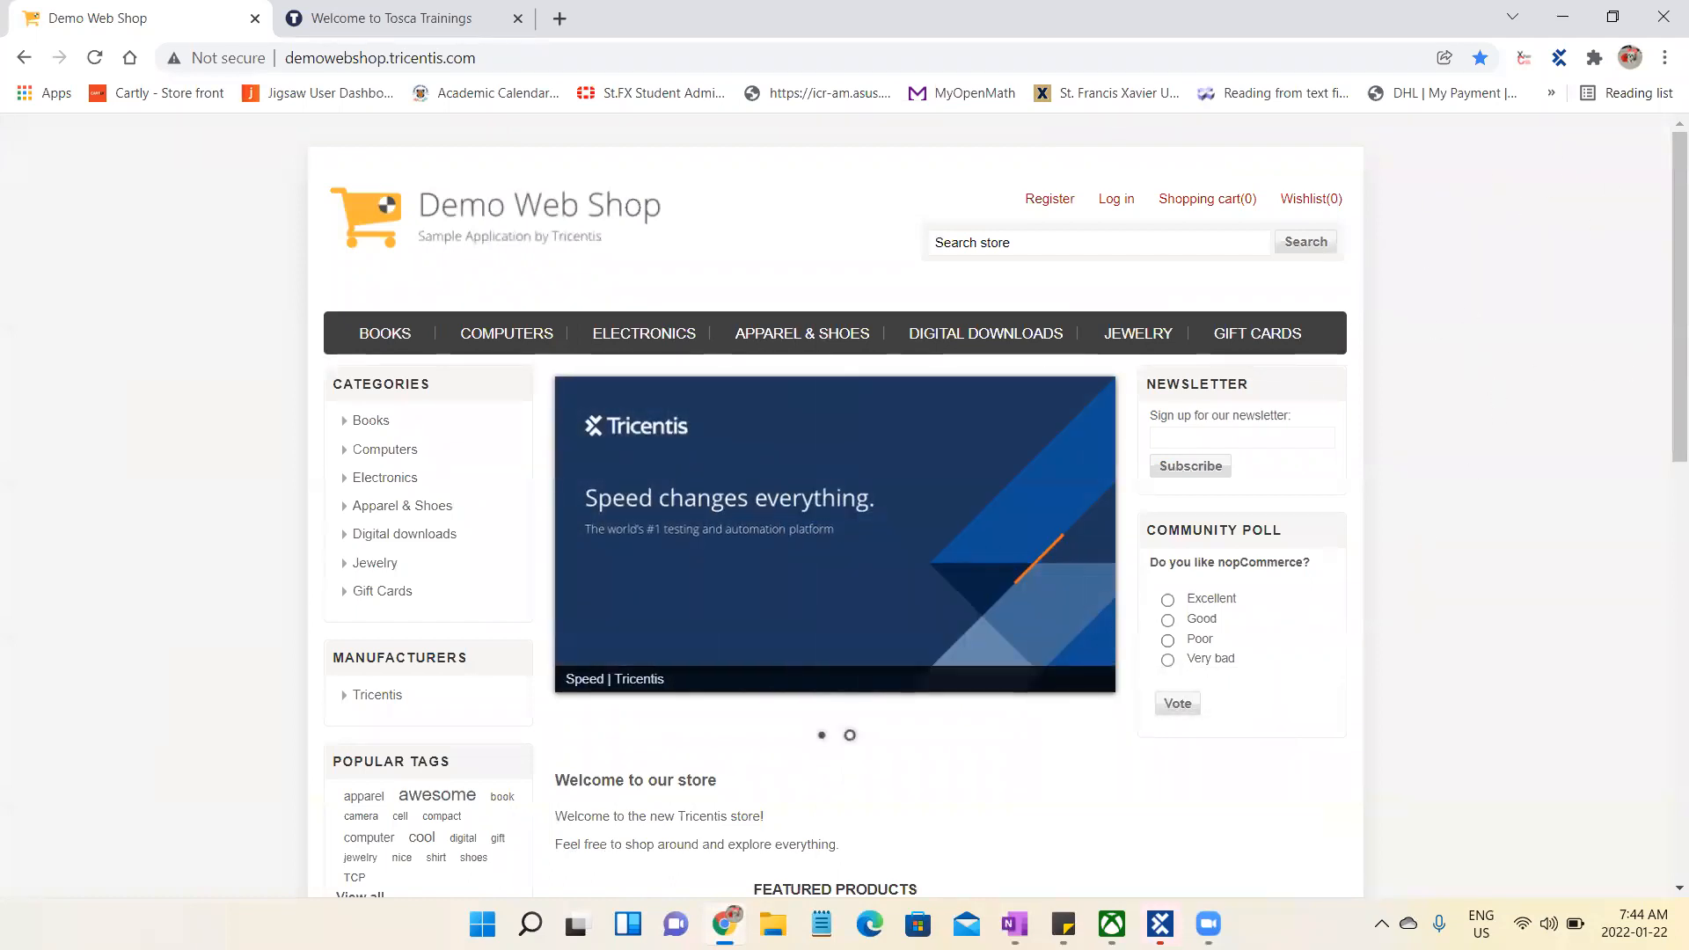
pyautogui.moveTo(1154, 921)
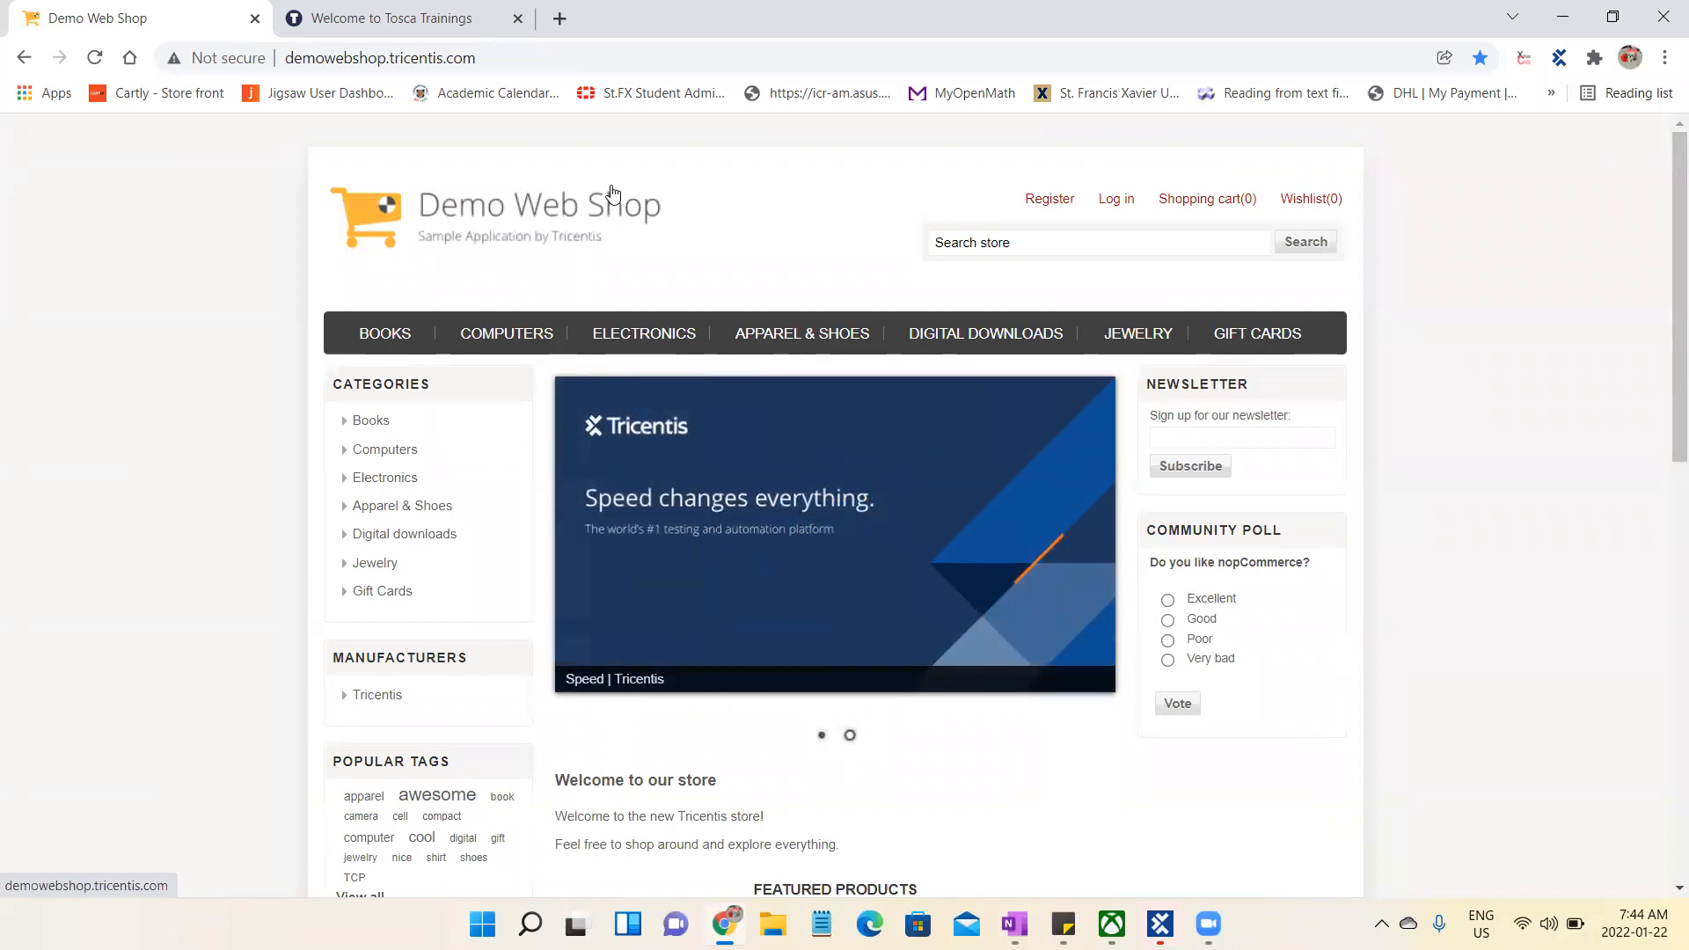
pyautogui.click(1048, 210)
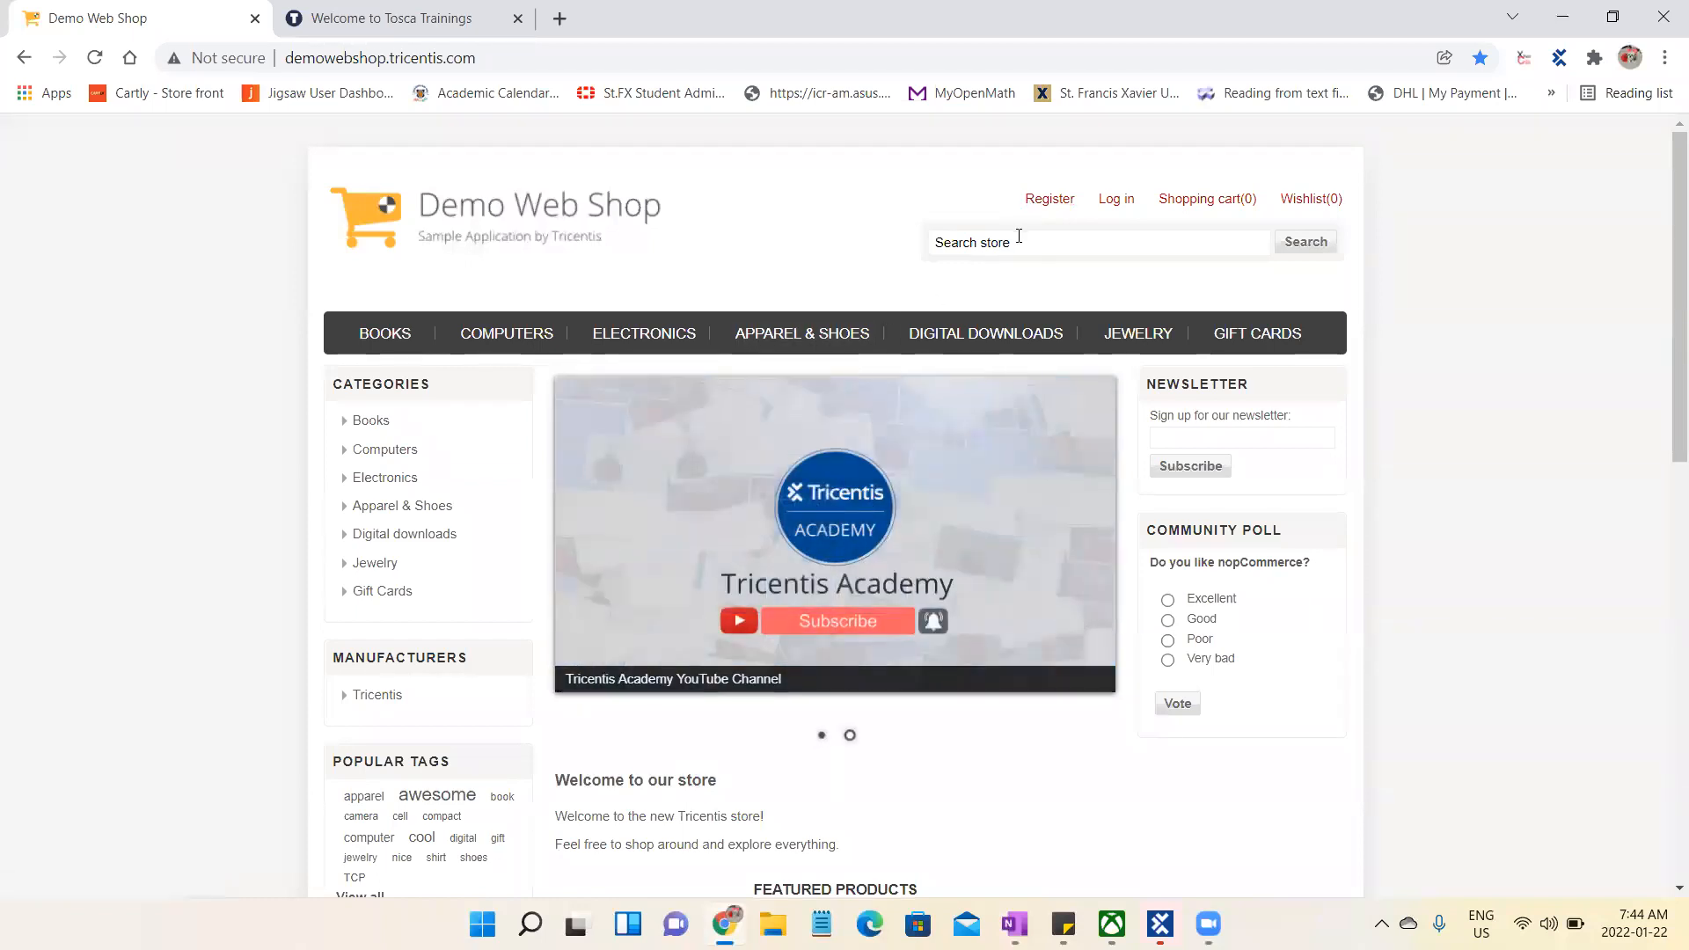
pyautogui.click(1052, 243)
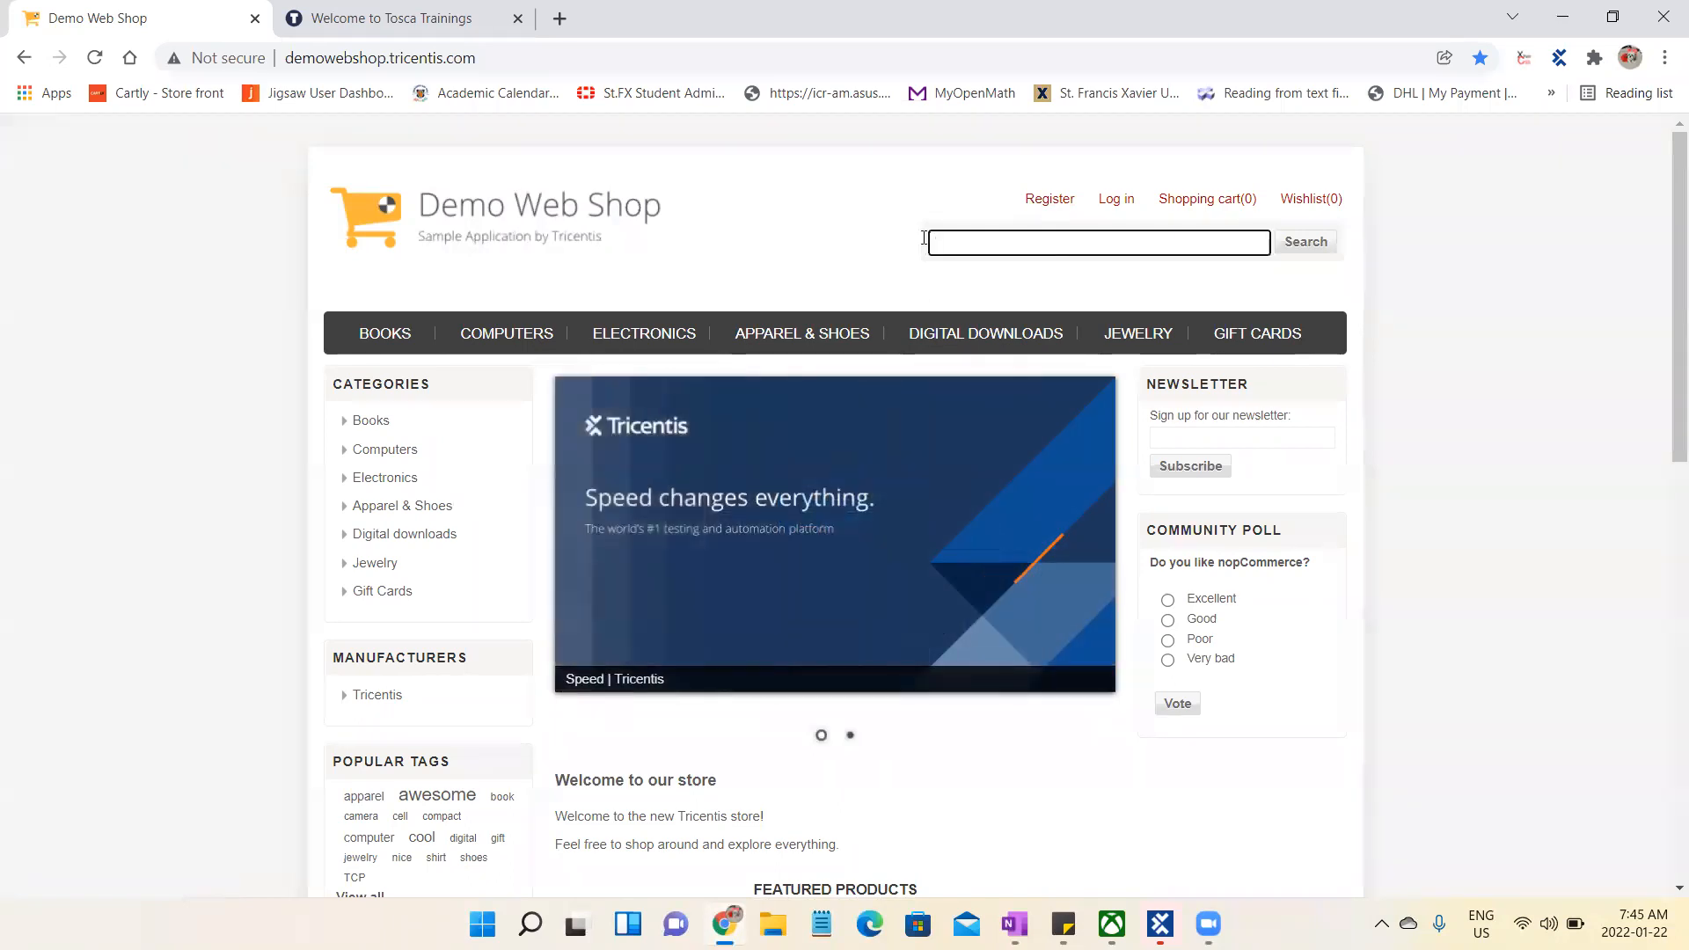
pyautogui.click(851, 236)
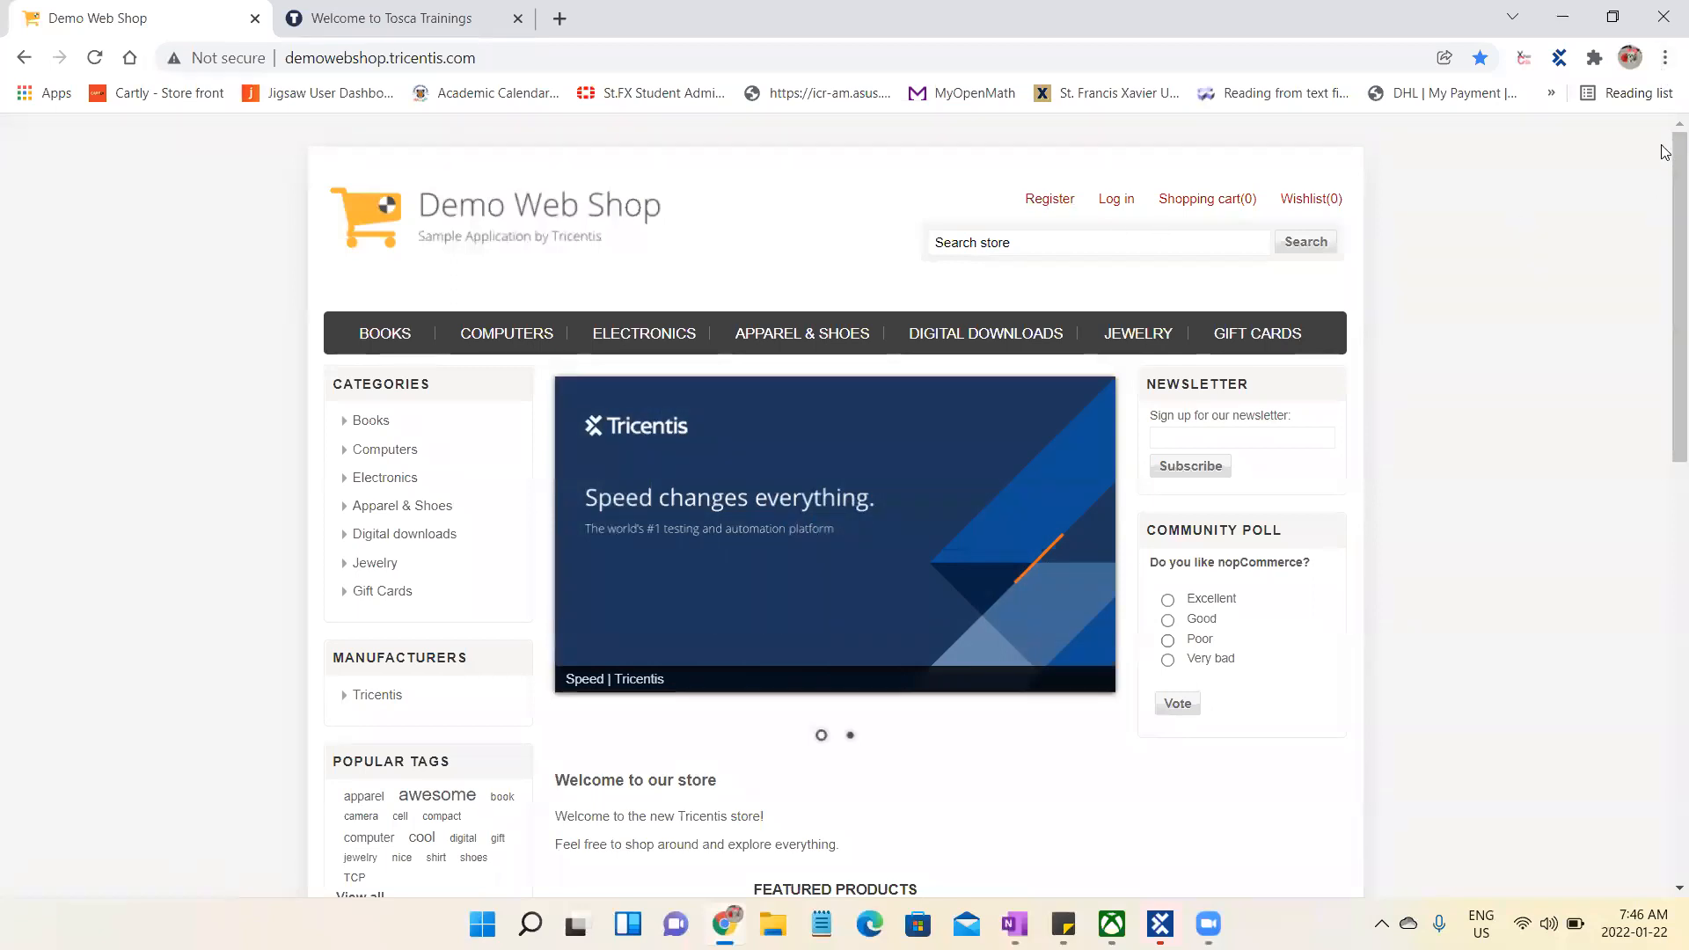
# - Inspect the Register link's HTML in the developer tools, and close them
pyautogui.rightClick(1042, 214)
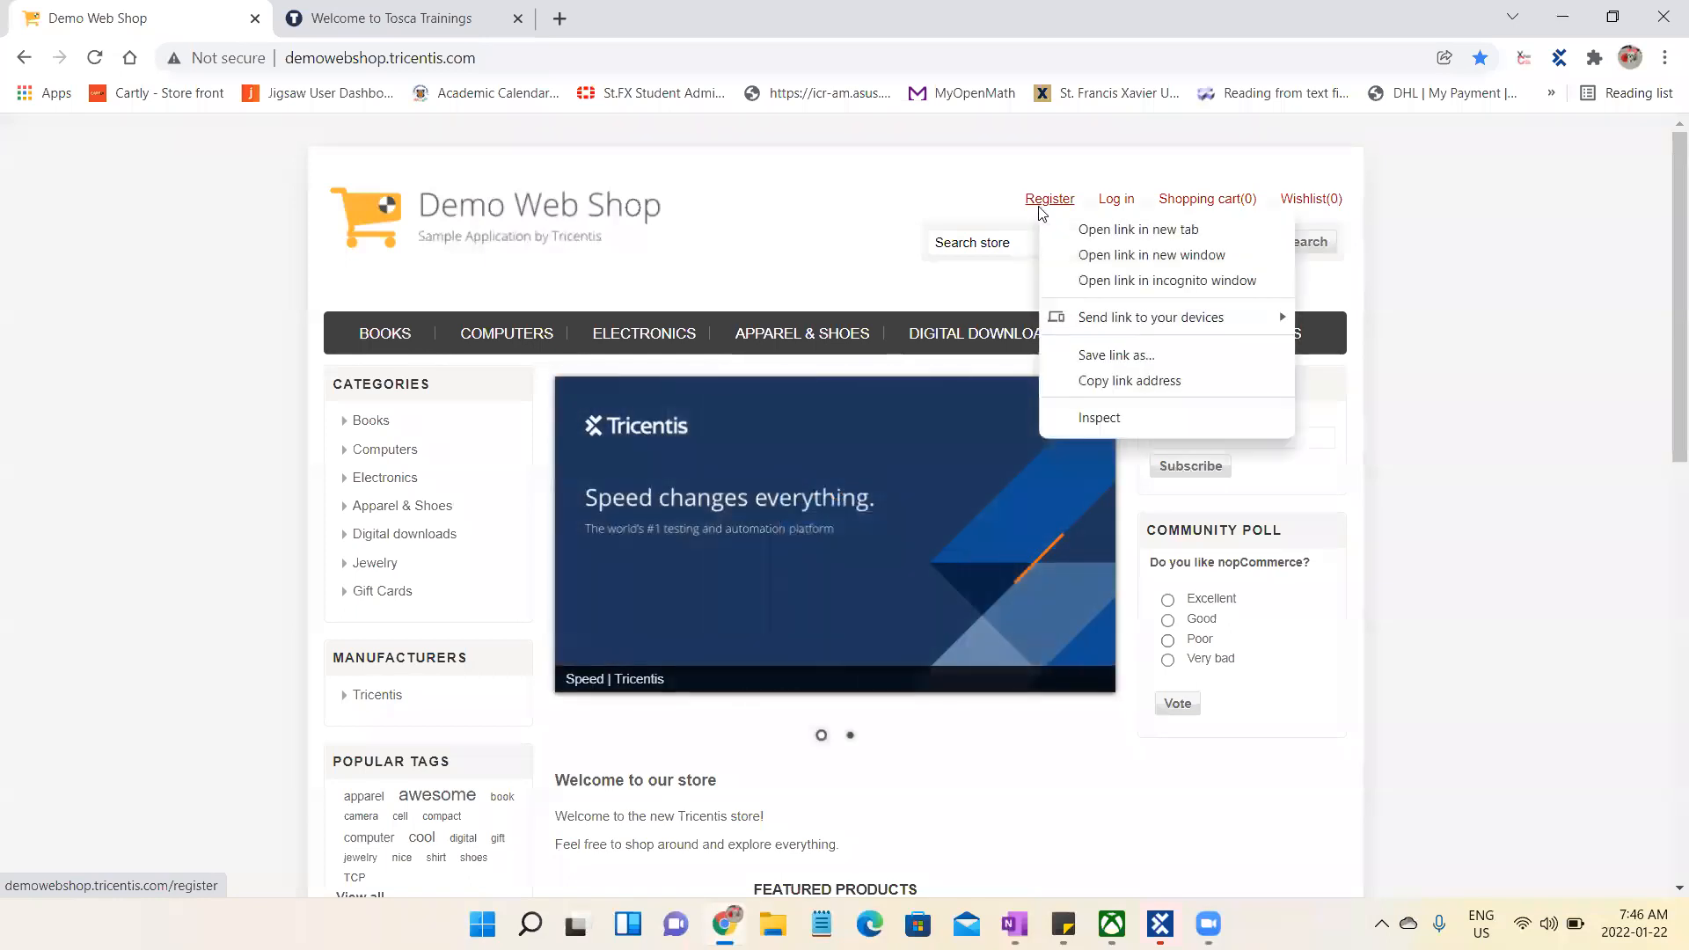
pyautogui.click(1106, 422)
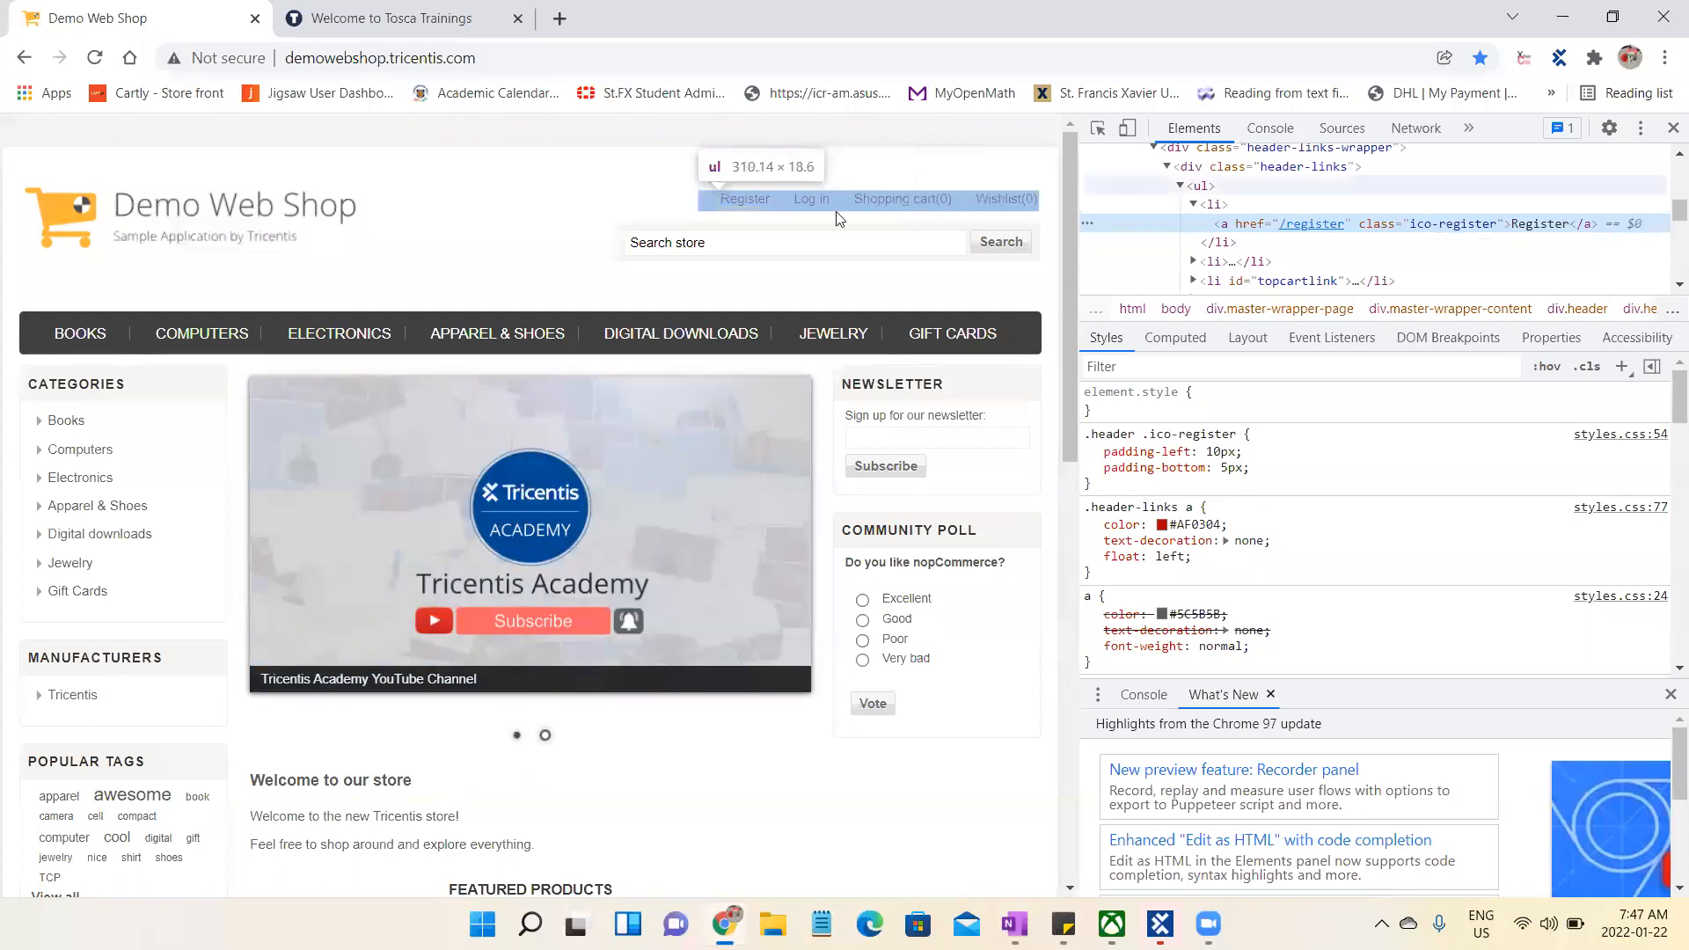
pyautogui.click(1672, 128)
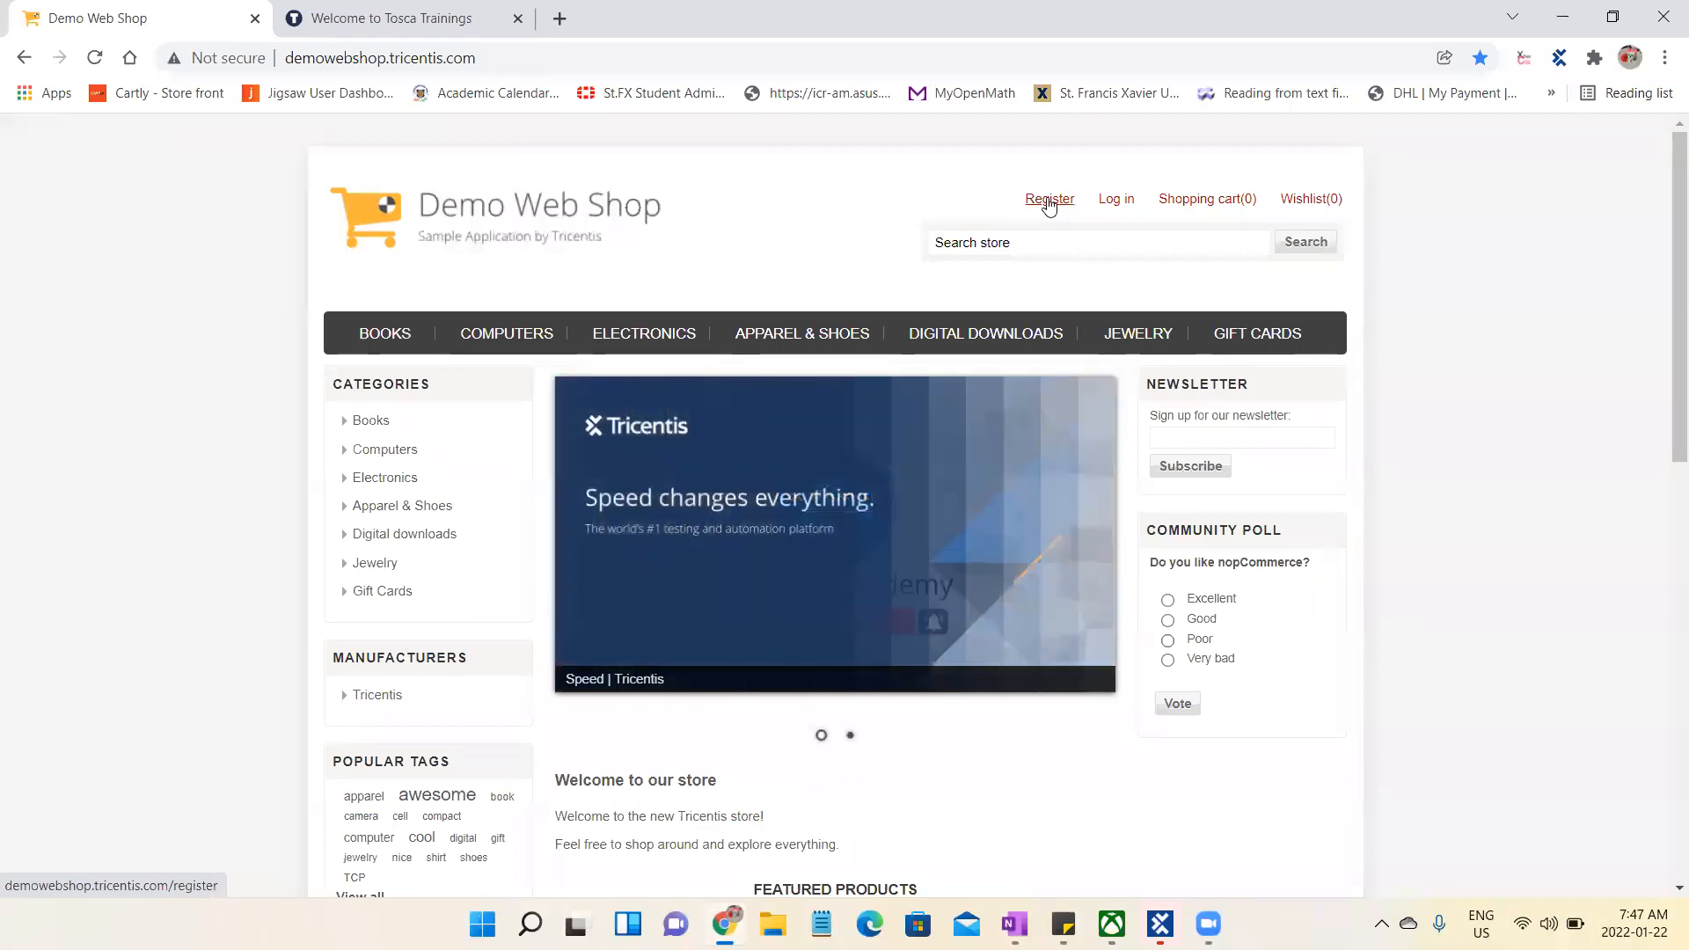
# - Switch to the OneNote note and add the line "Identification-----Modules----" below "Invisible"
pyautogui.click(1014, 924)
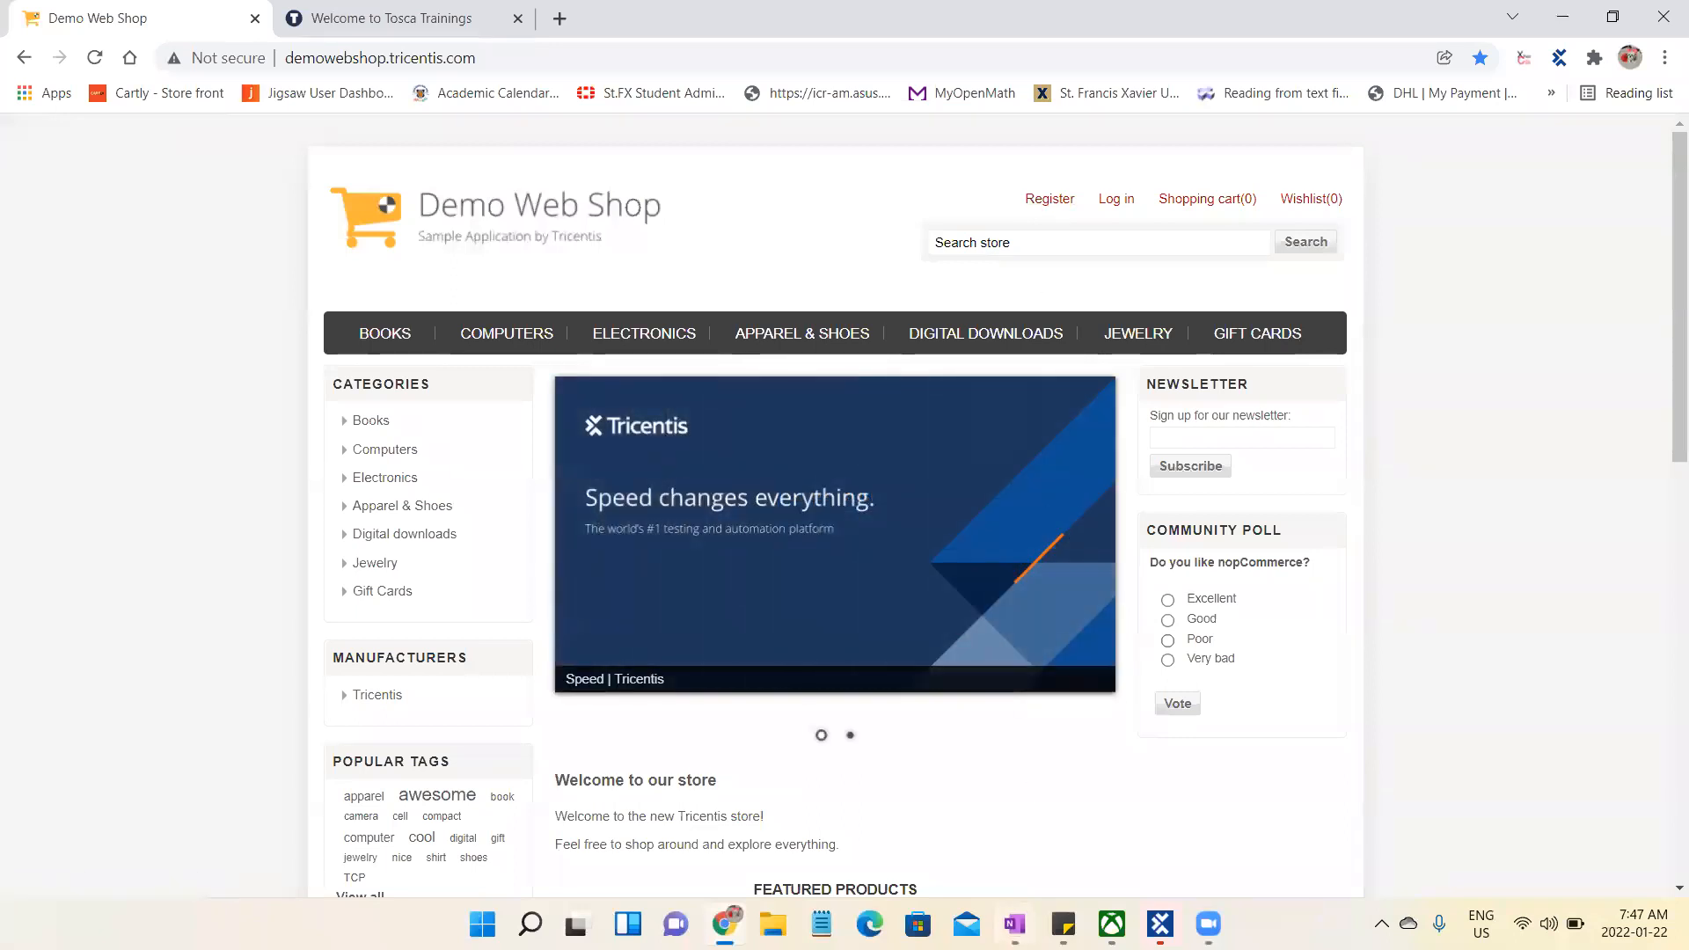
pyautogui.click(412, 517)
pyautogui.write('Identification')
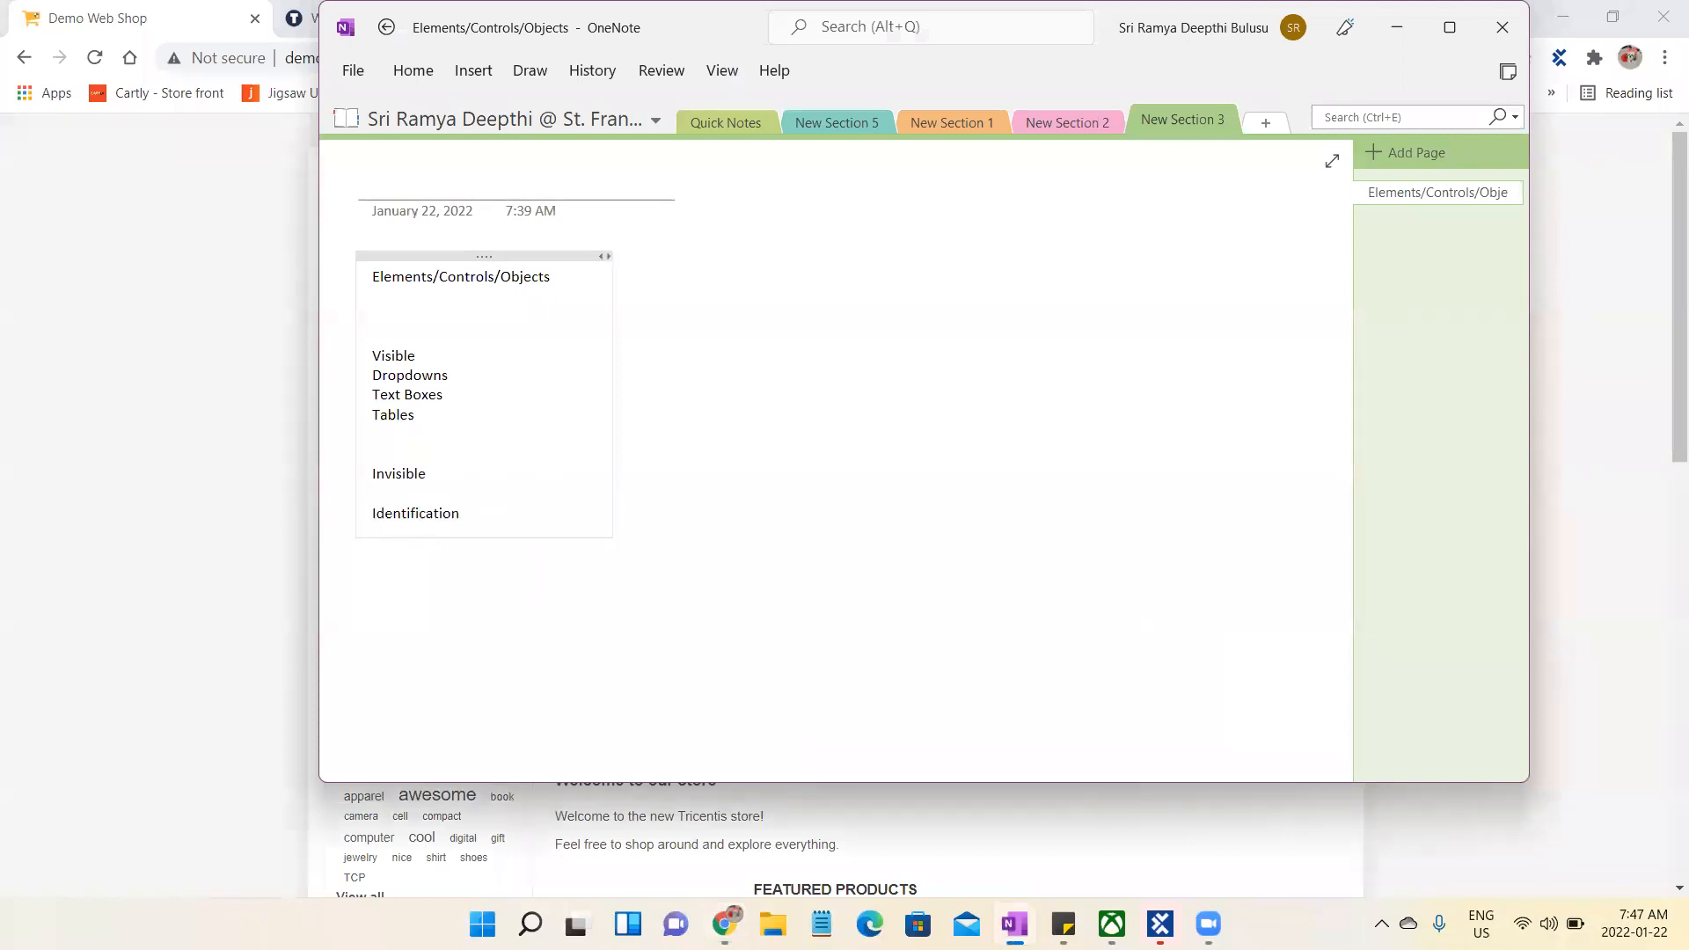
pyautogui.write('-----Modules')
pyautogui.write('----')
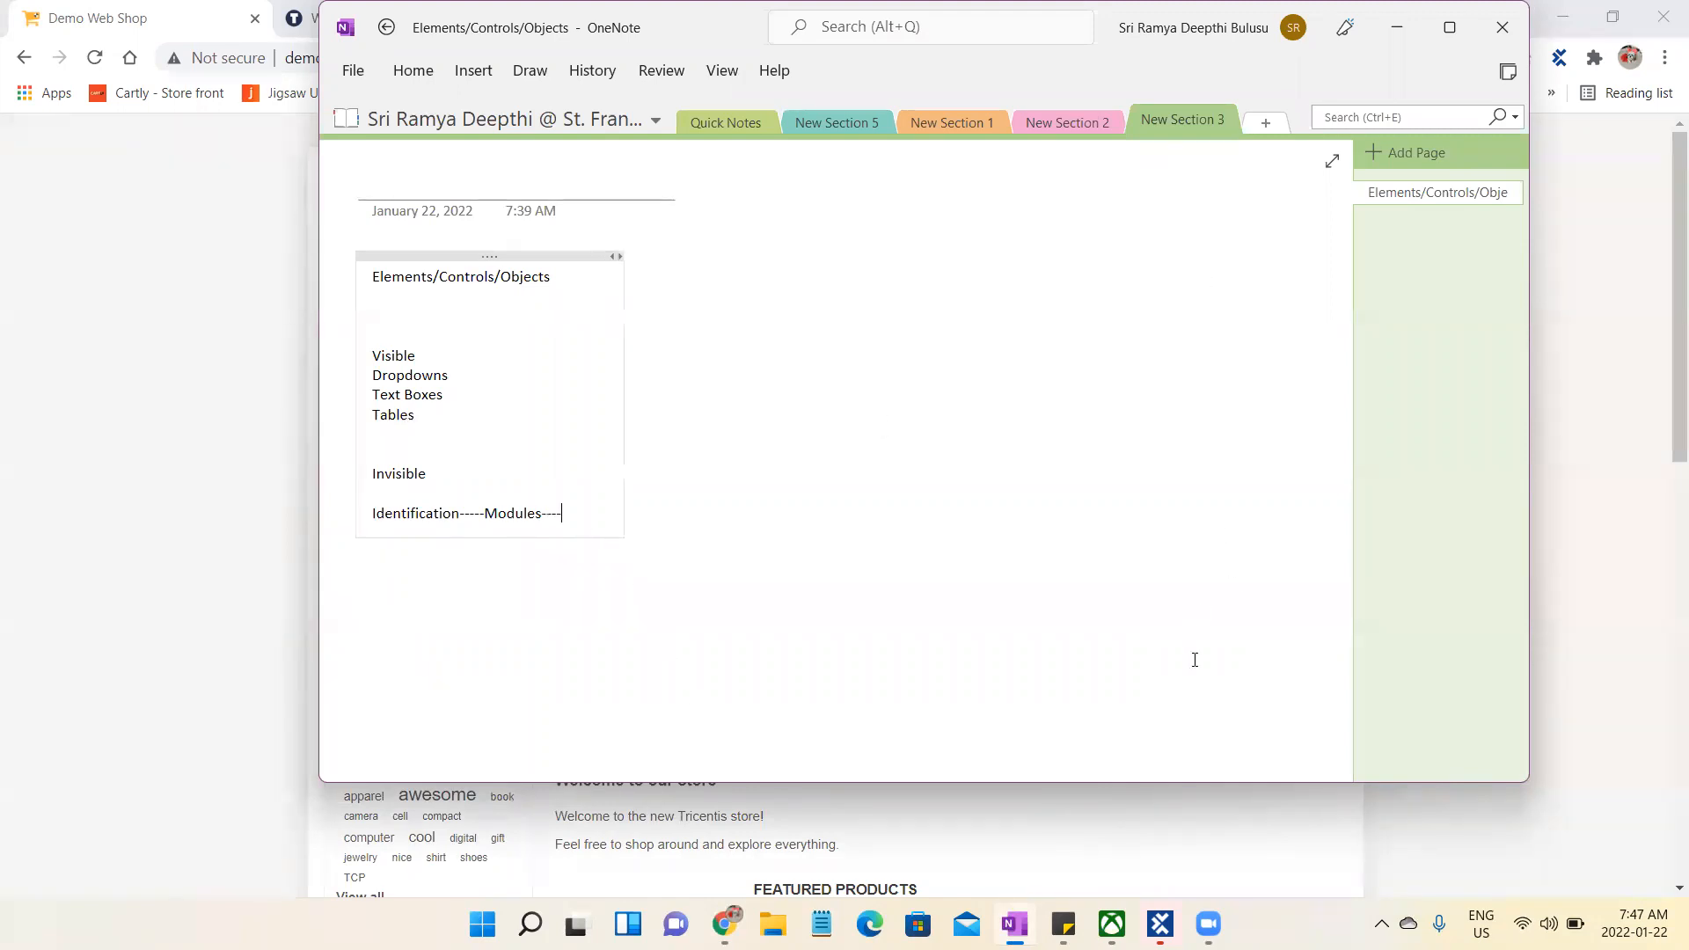
# - Switch to Tosca Commander and look through the Modules, TestCases, Requirements, TestCaseDesign, Execution and Issues sections
pyautogui.hotkey('alt', 'Tab')
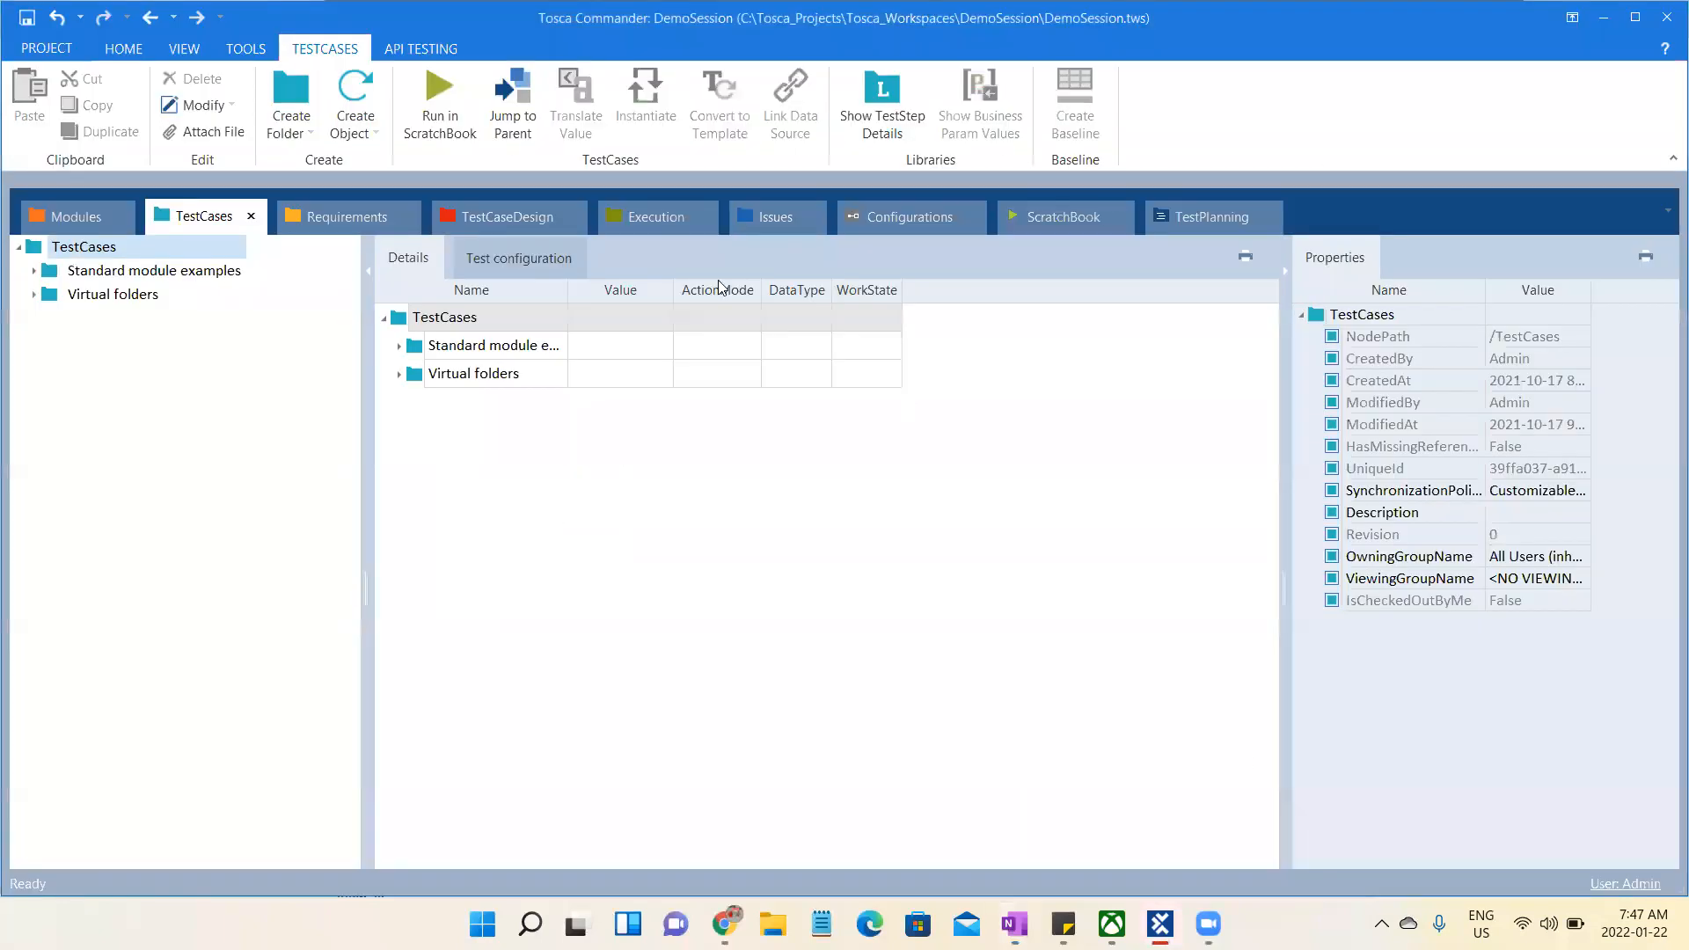
pyautogui.click(75, 211)
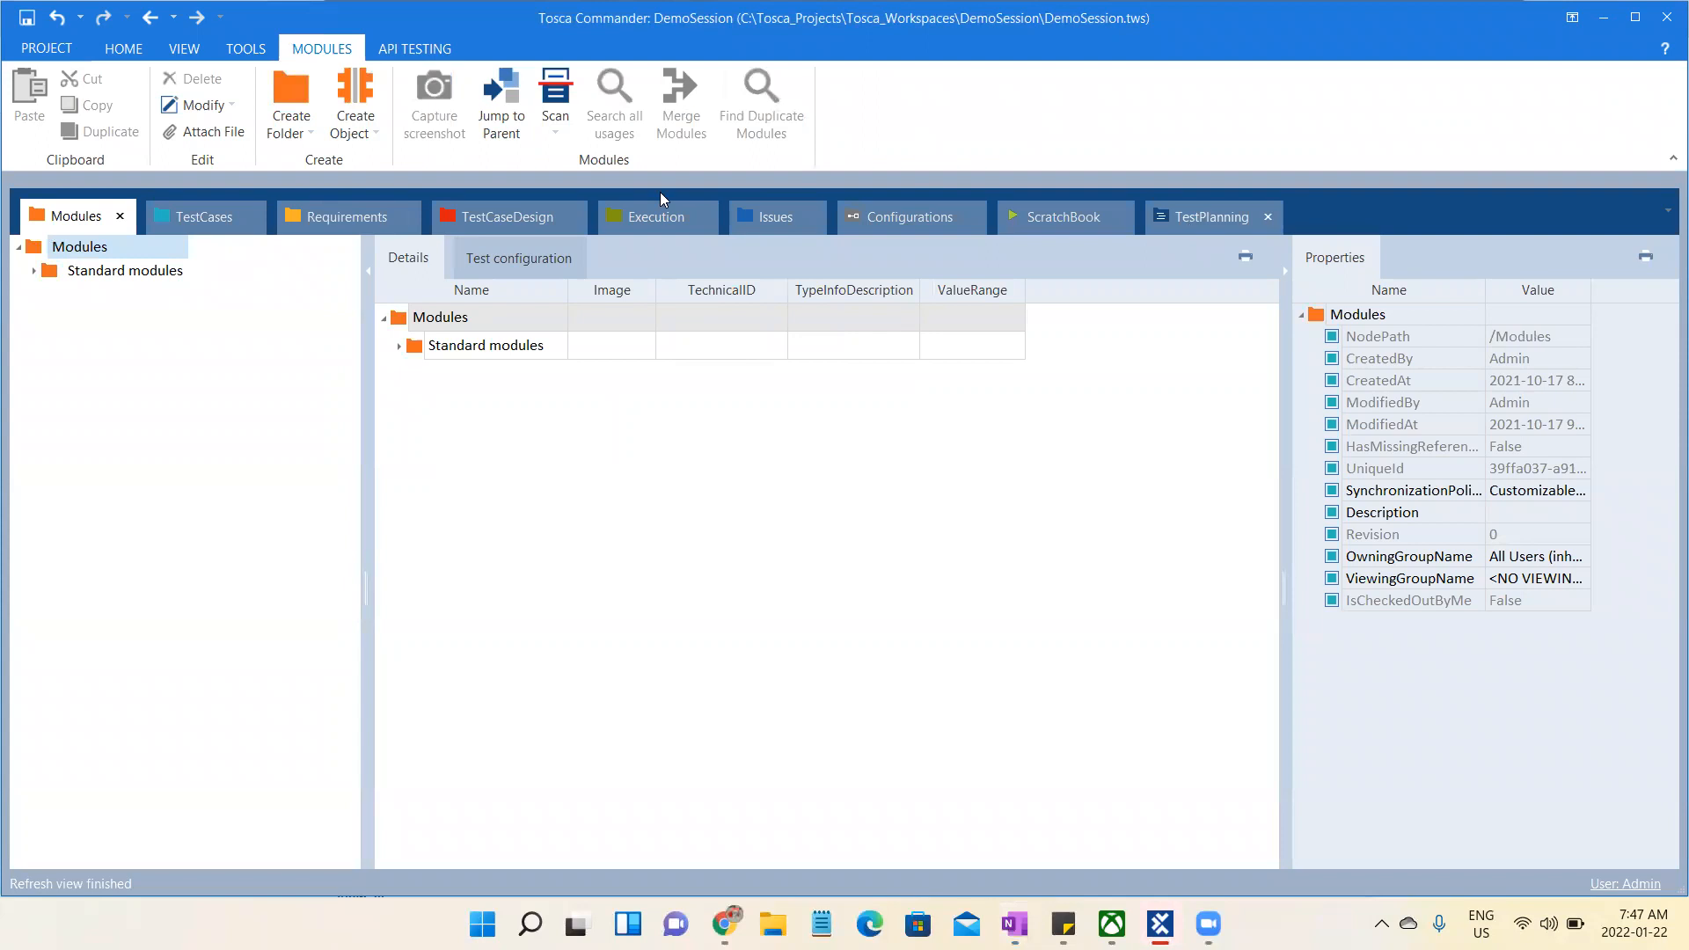
pyautogui.click(212, 211)
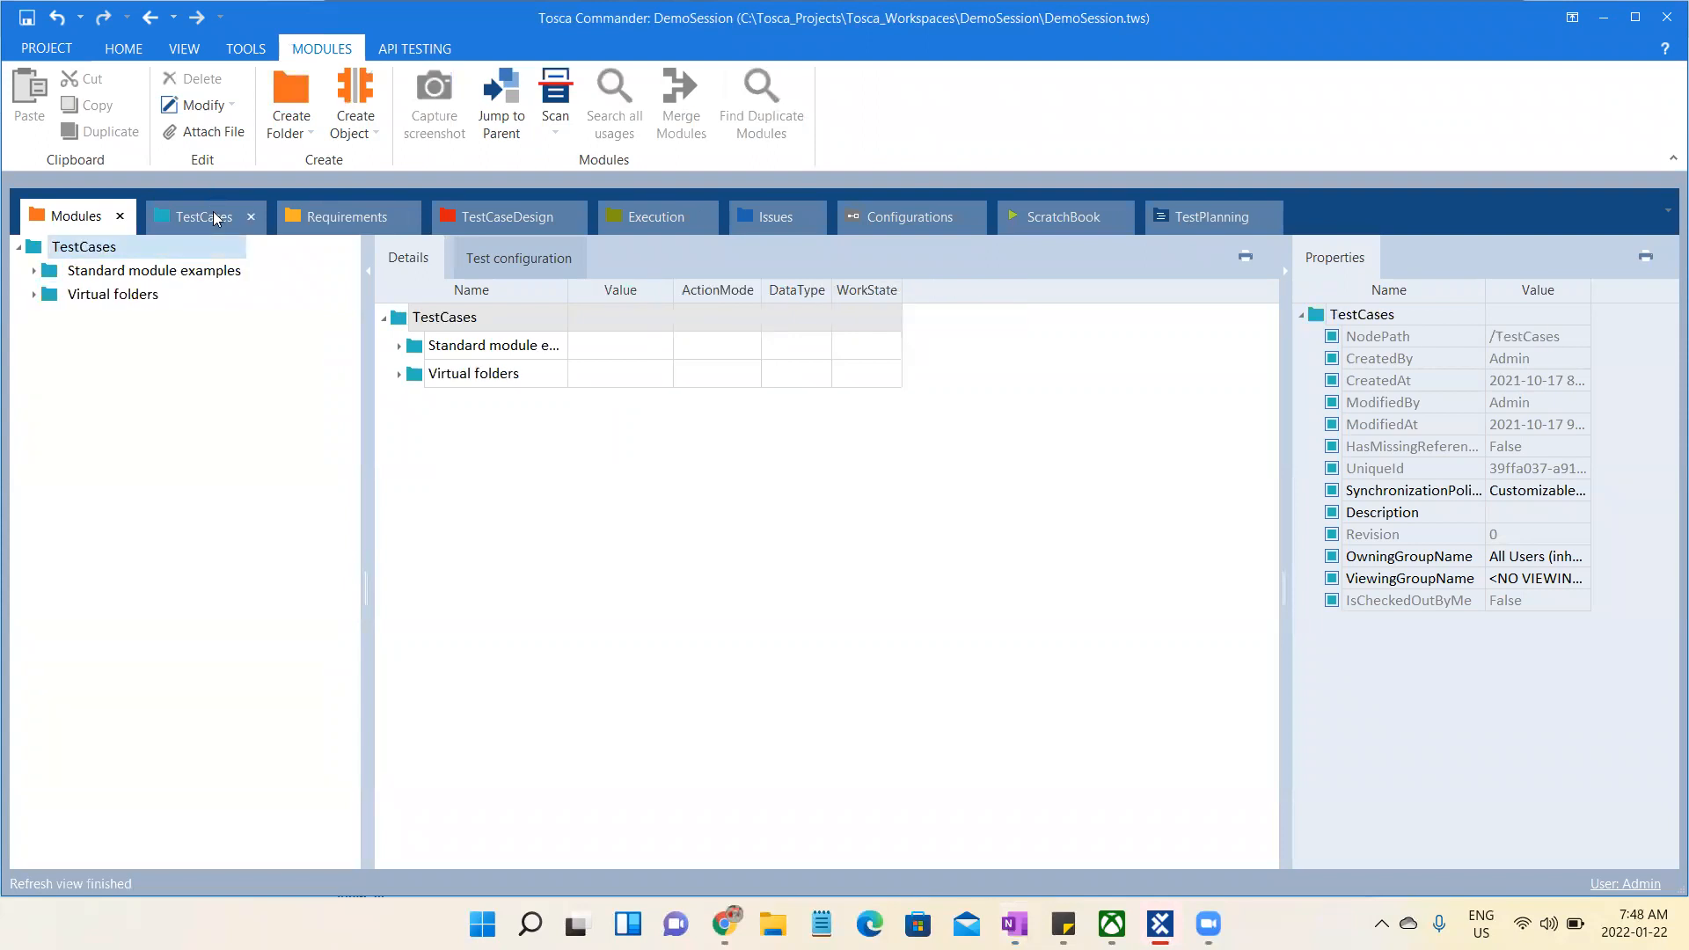
pyautogui.click(396, 220)
pyautogui.click(494, 220)
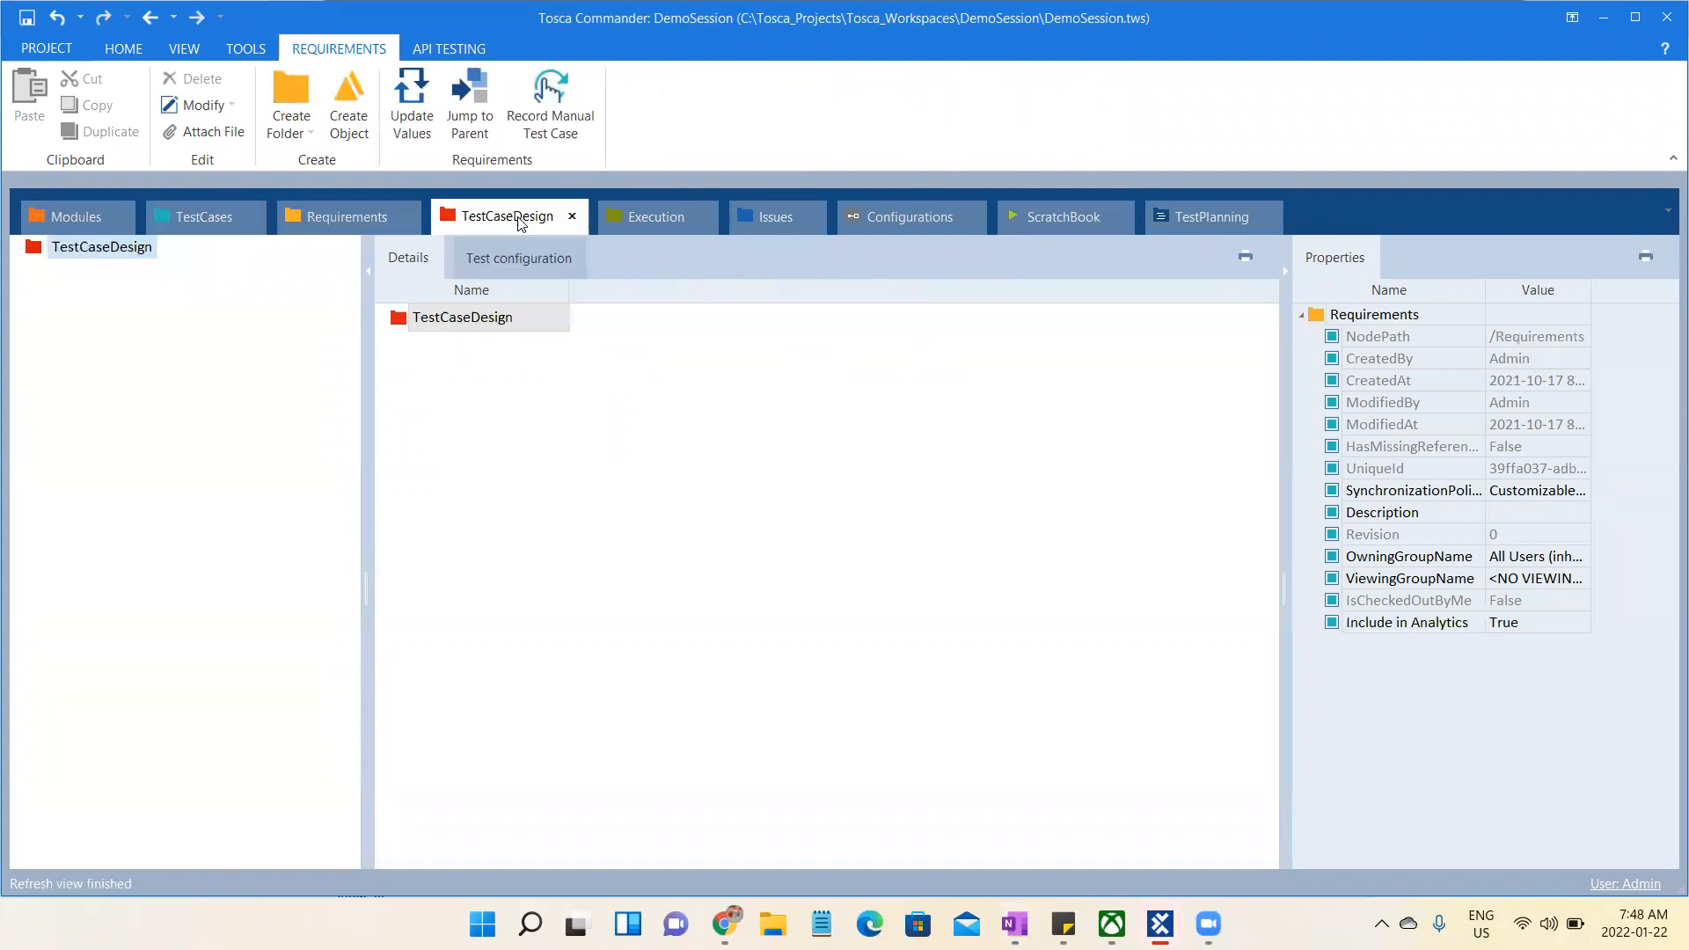
pyautogui.click(651, 224)
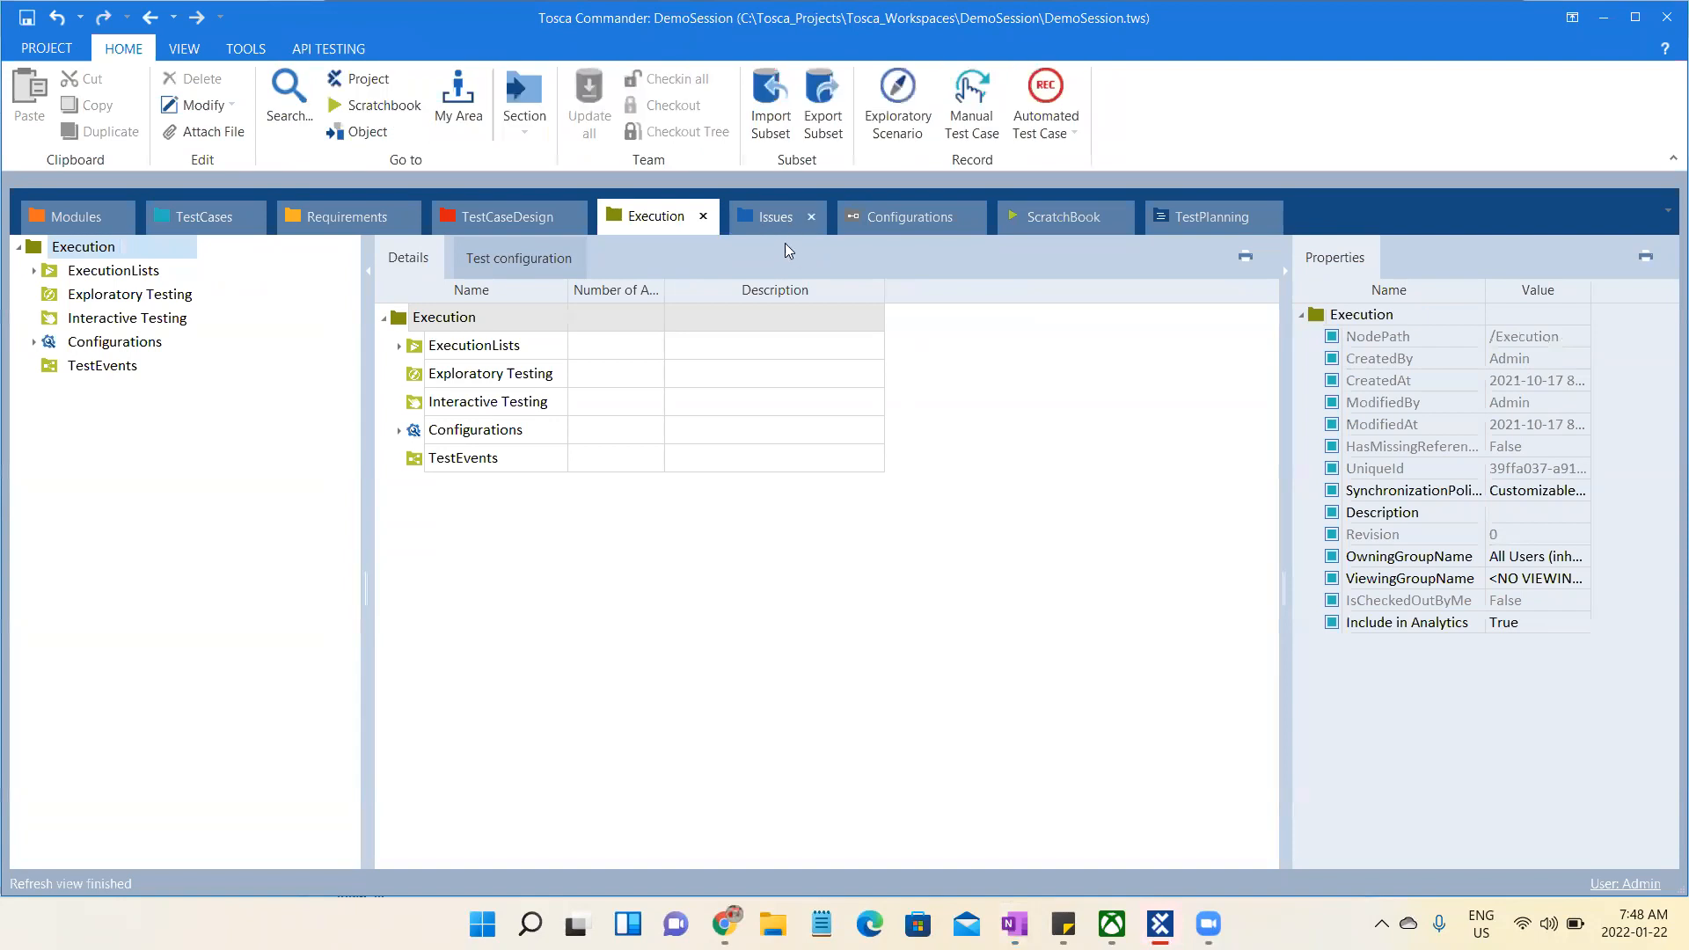
pyautogui.click(783, 223)
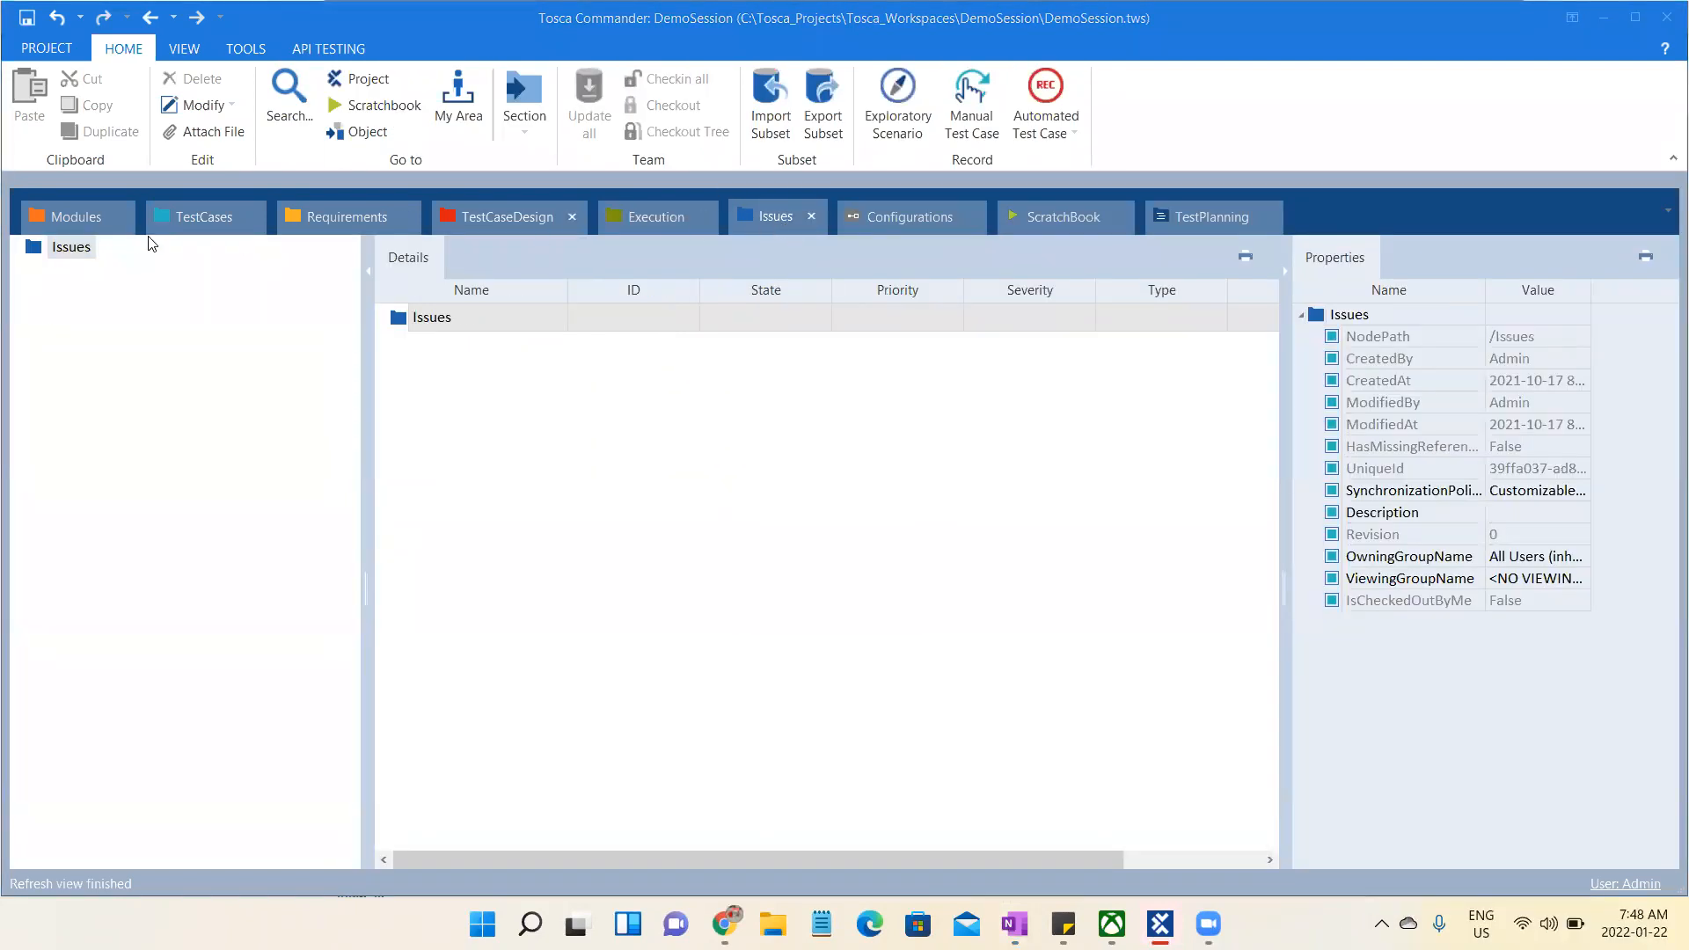
# - Create a folder named "Demo" directly under the Modules root
pyautogui.click(66, 218)
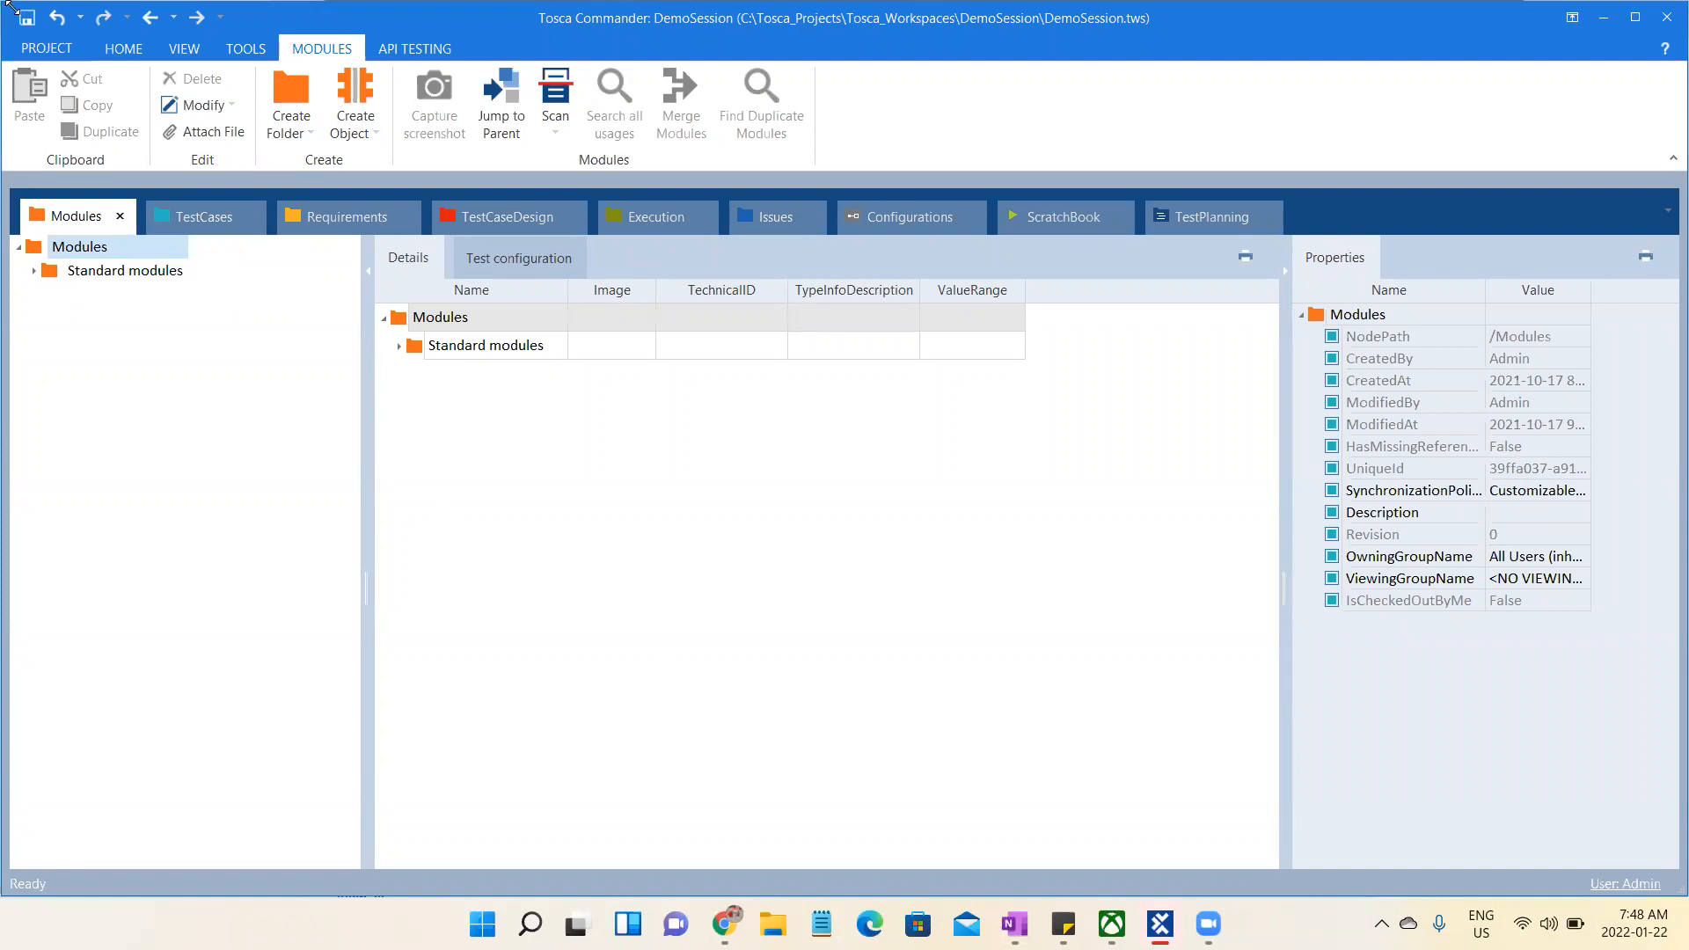
pyautogui.click(90, 253)
pyautogui.click(295, 97)
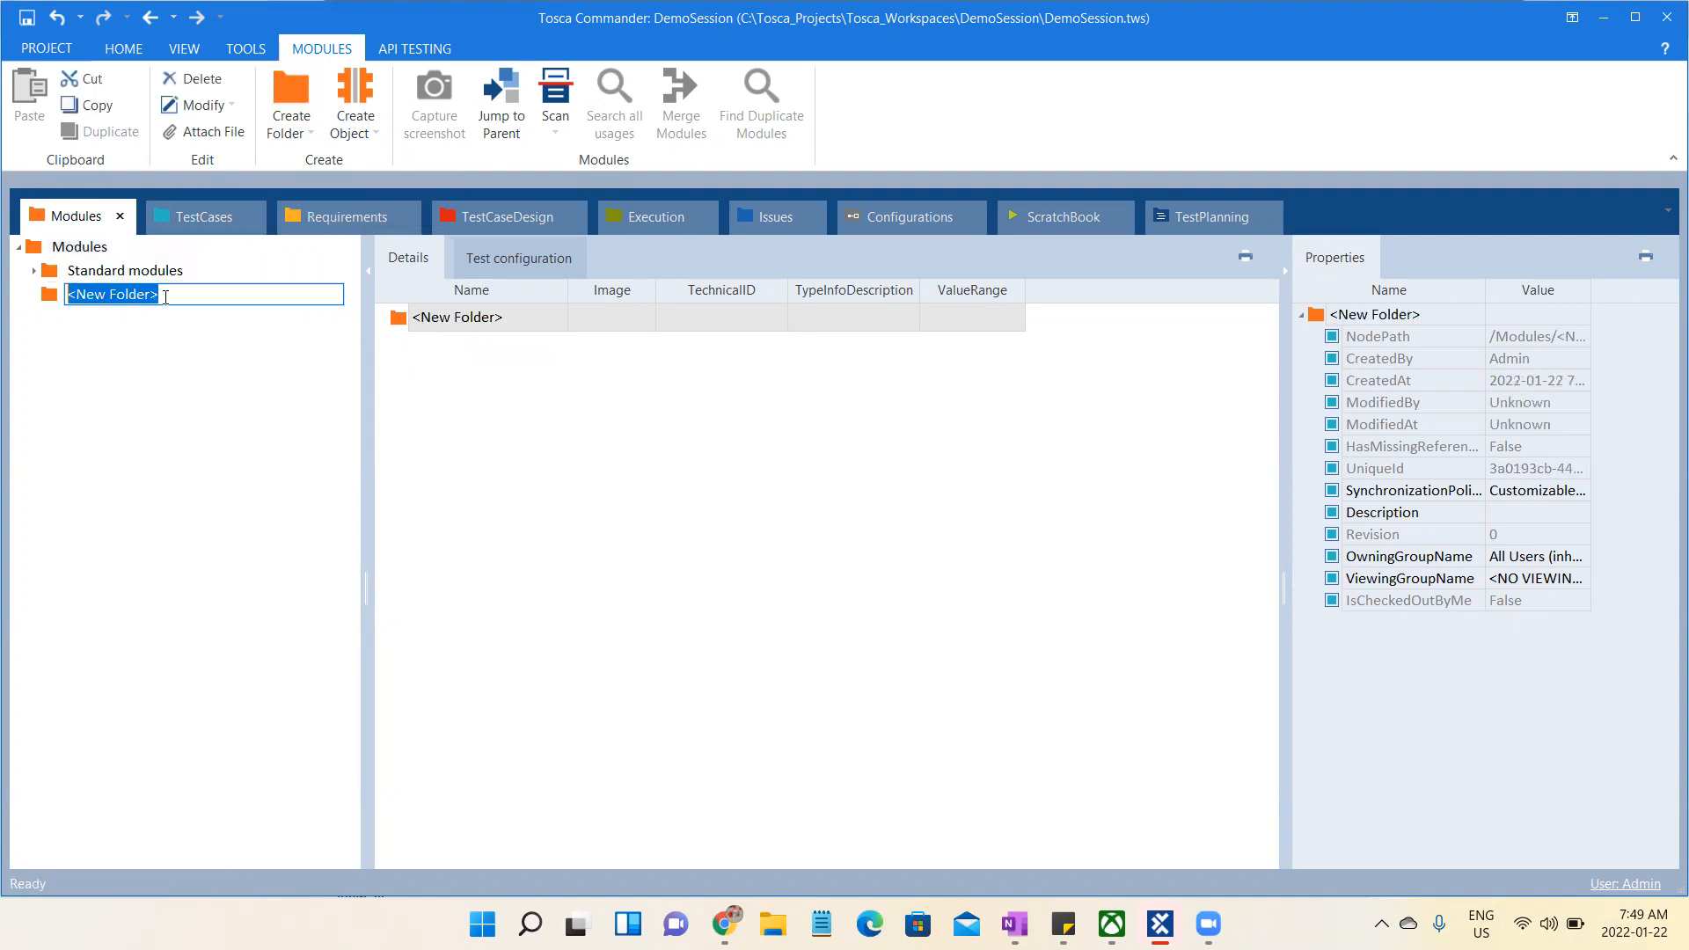
pyautogui.write('Demo')
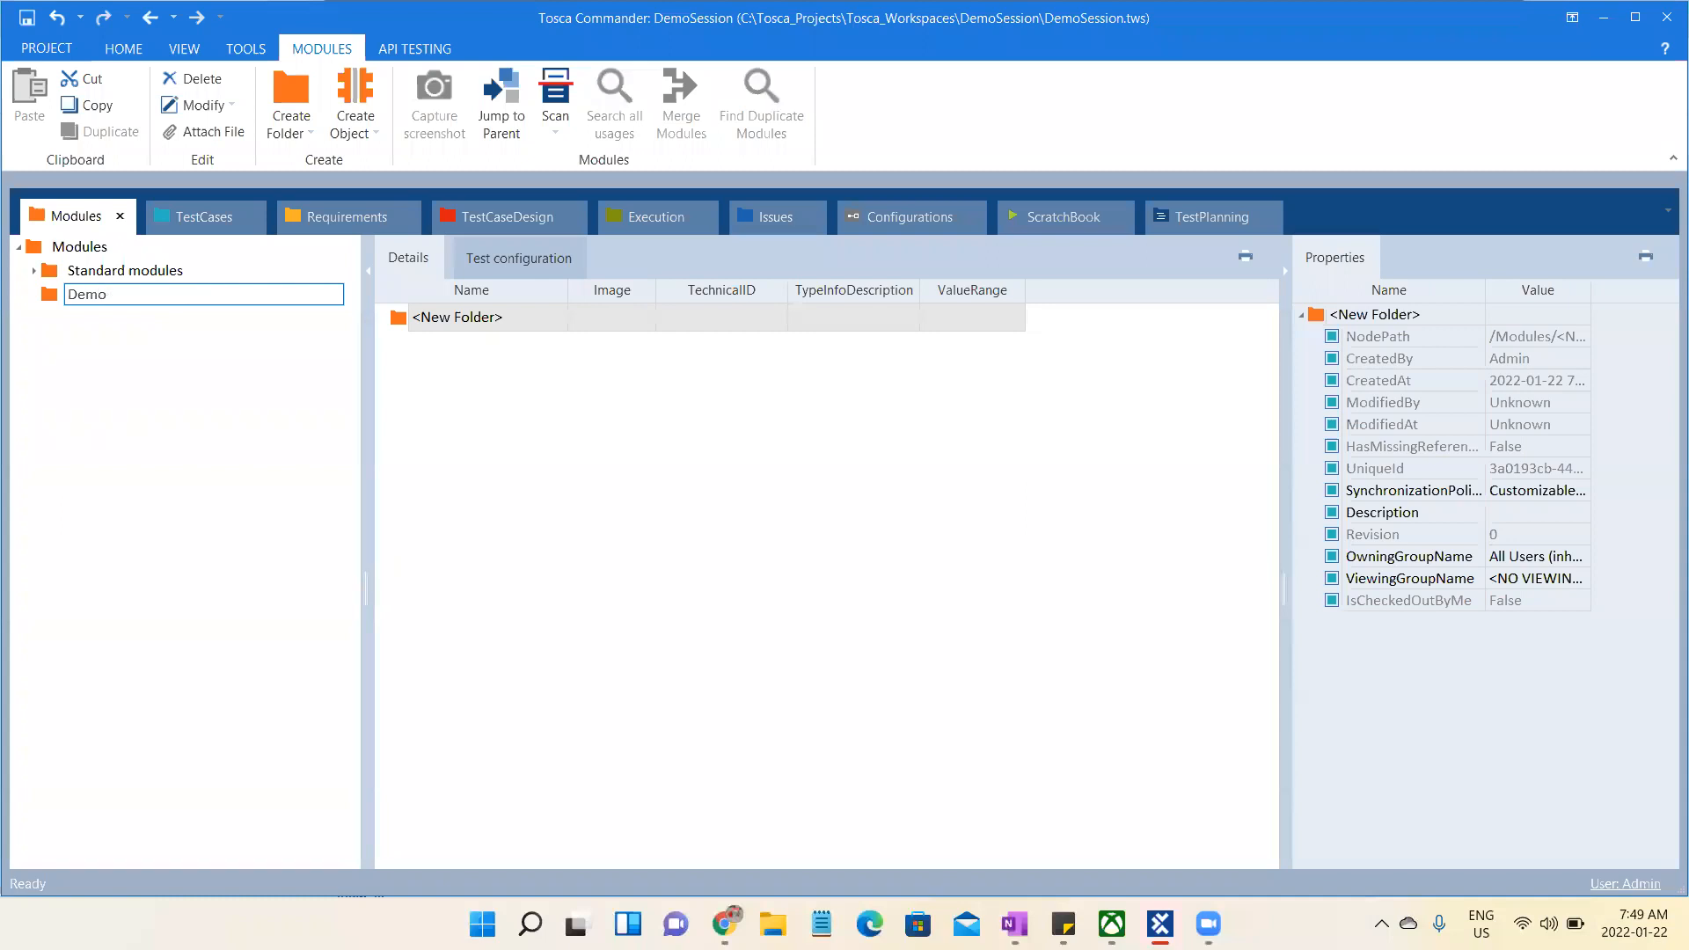
pyautogui.press('Return')
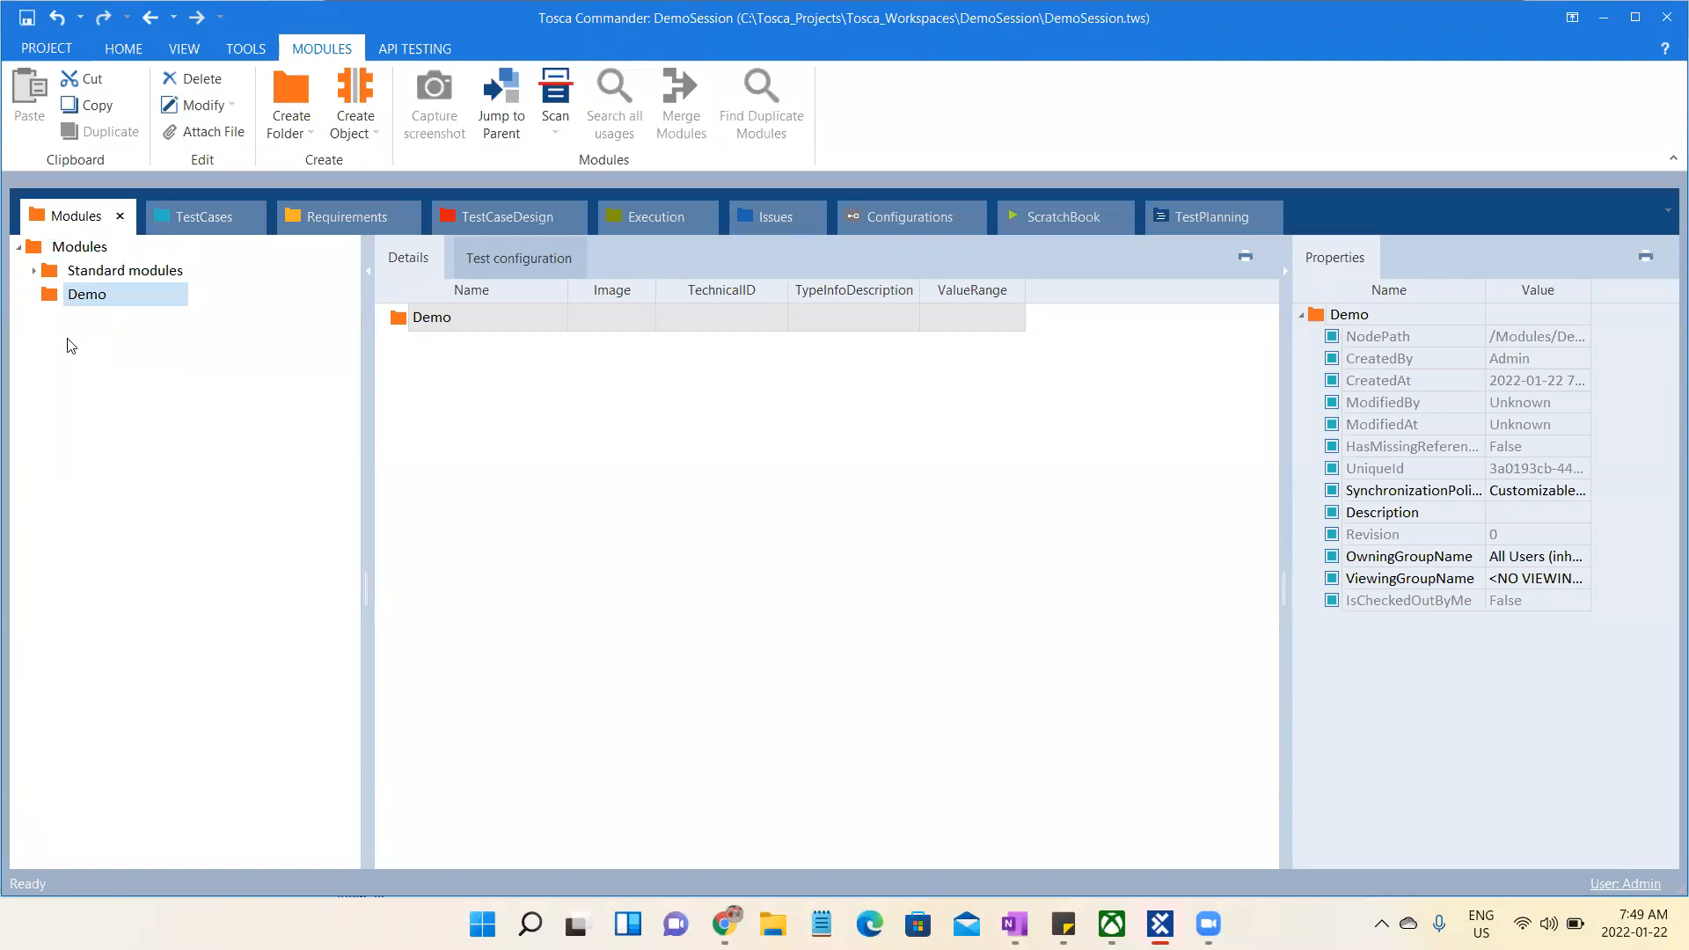
# - Start an Application scan for the Demo module folder
pyautogui.click(116, 301)
pyautogui.click(96, 303)
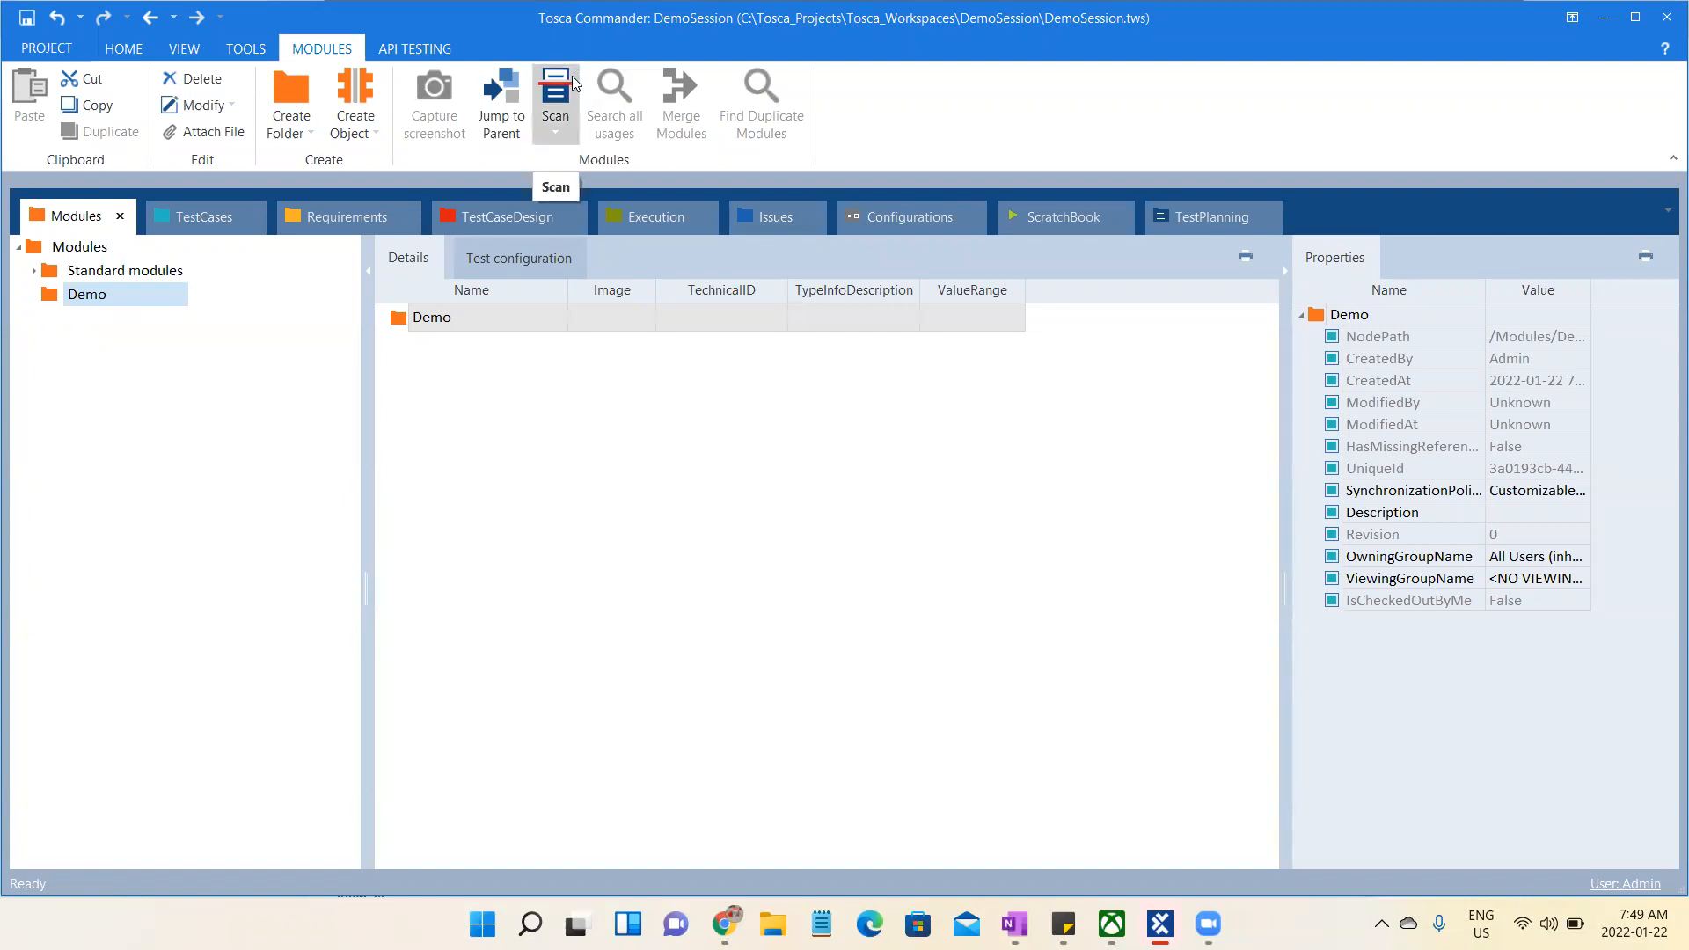
pyautogui.click(565, 102)
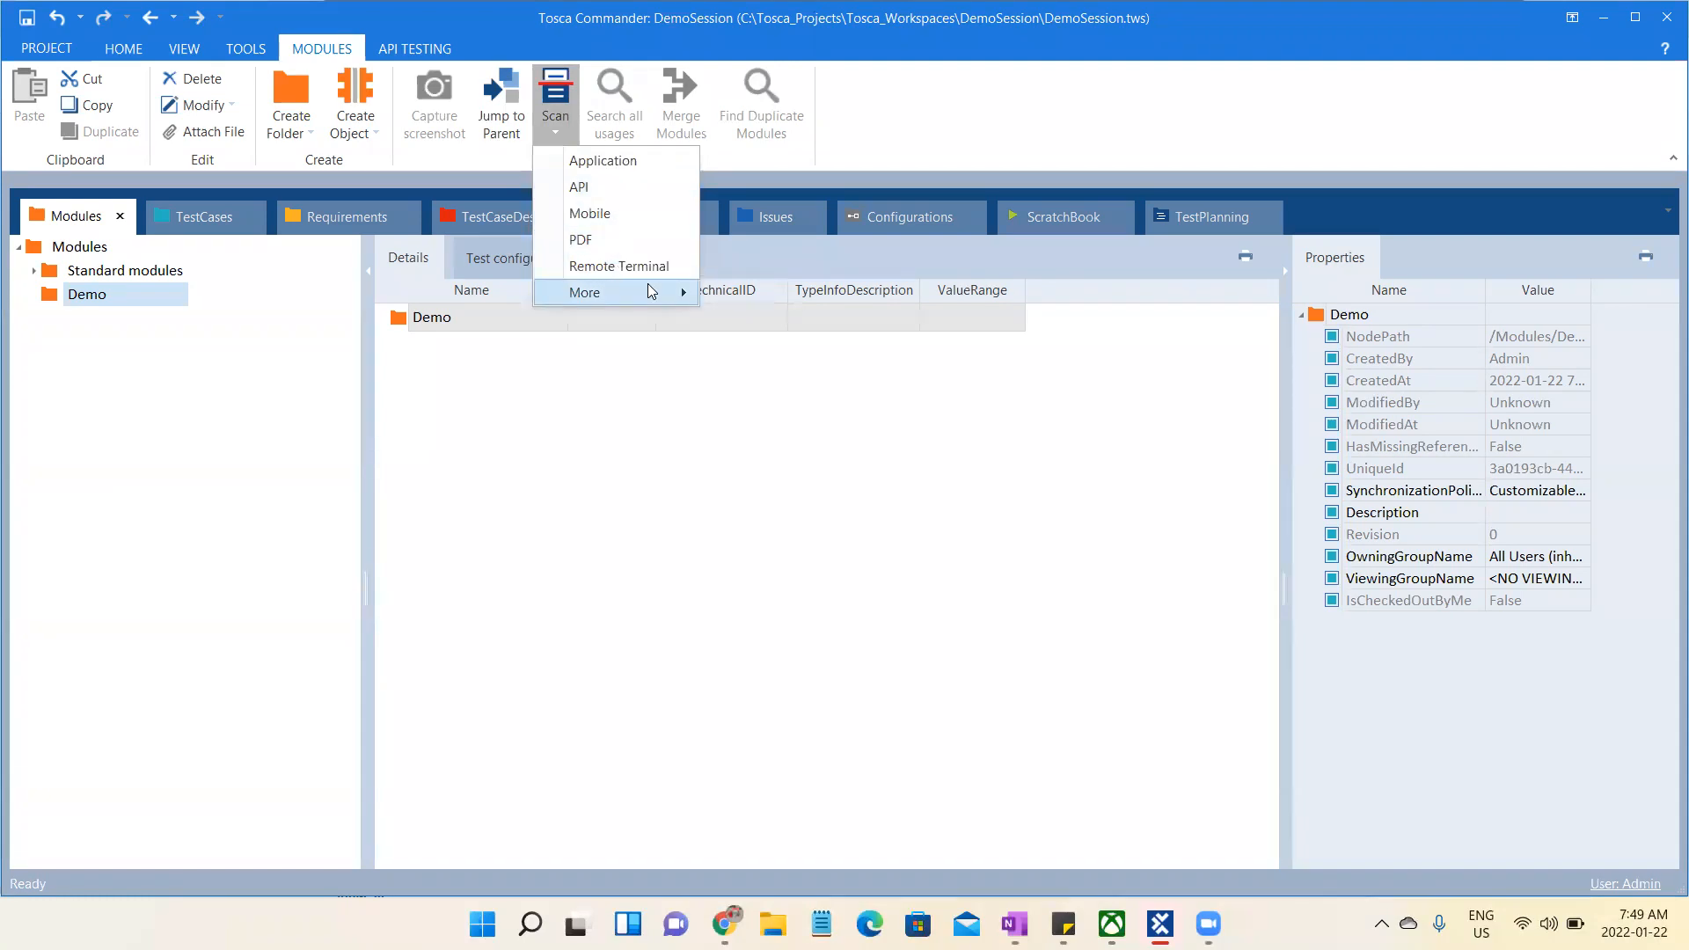
pyautogui.moveTo(651, 291)
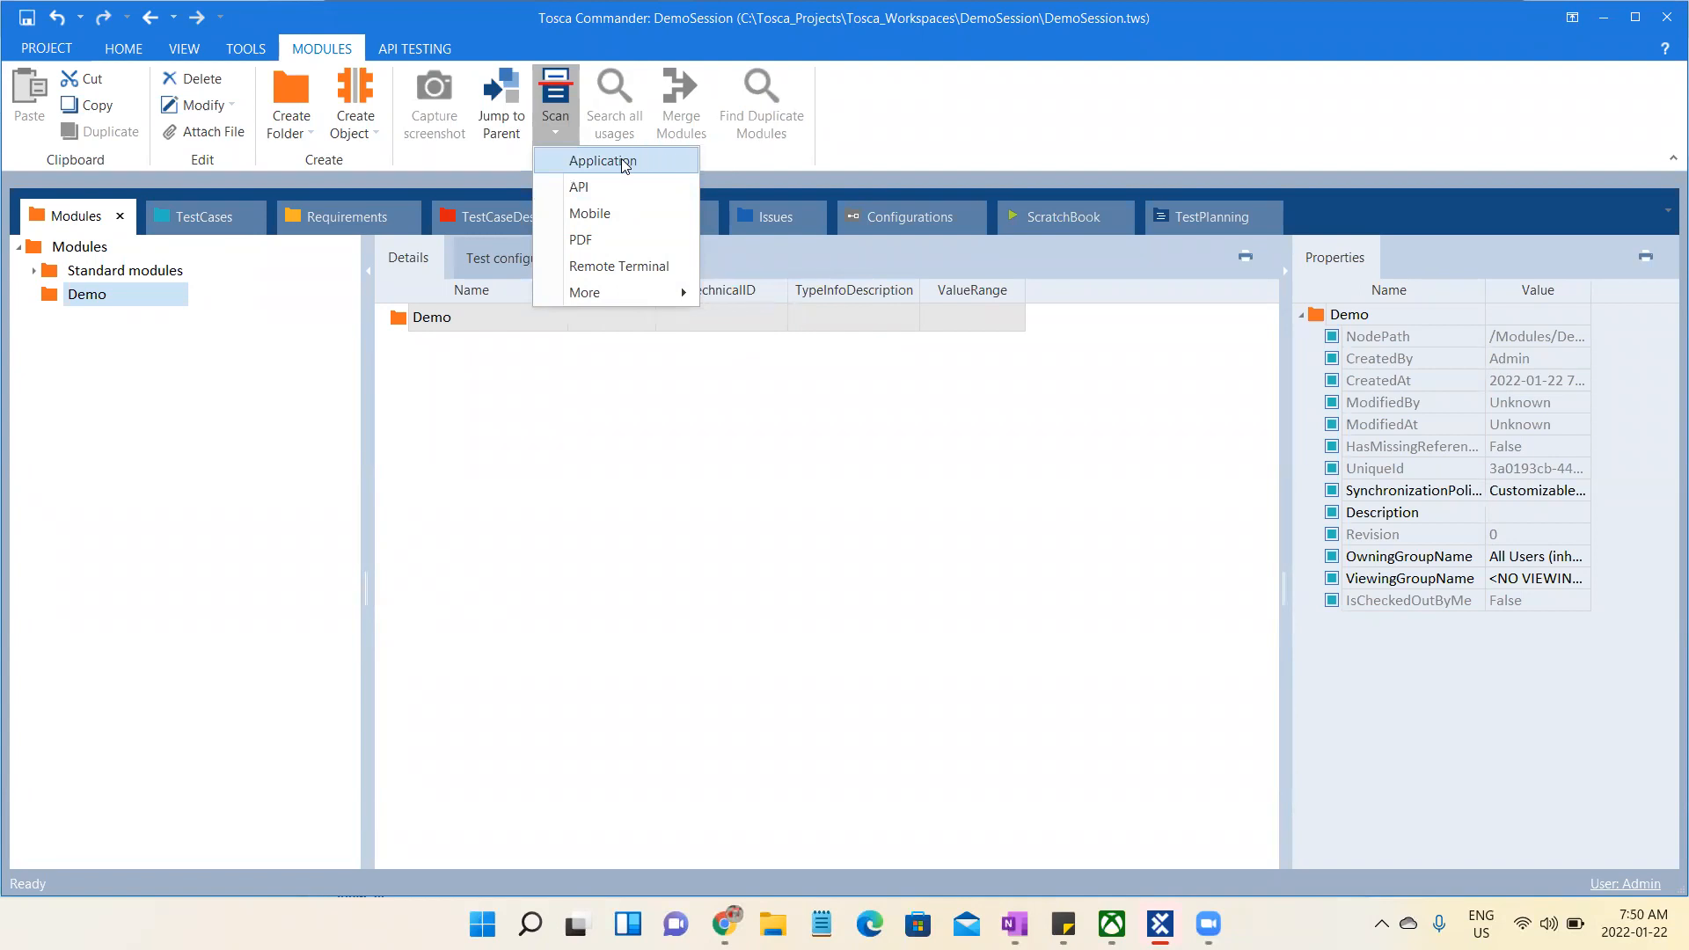
pyautogui.click(621, 160)
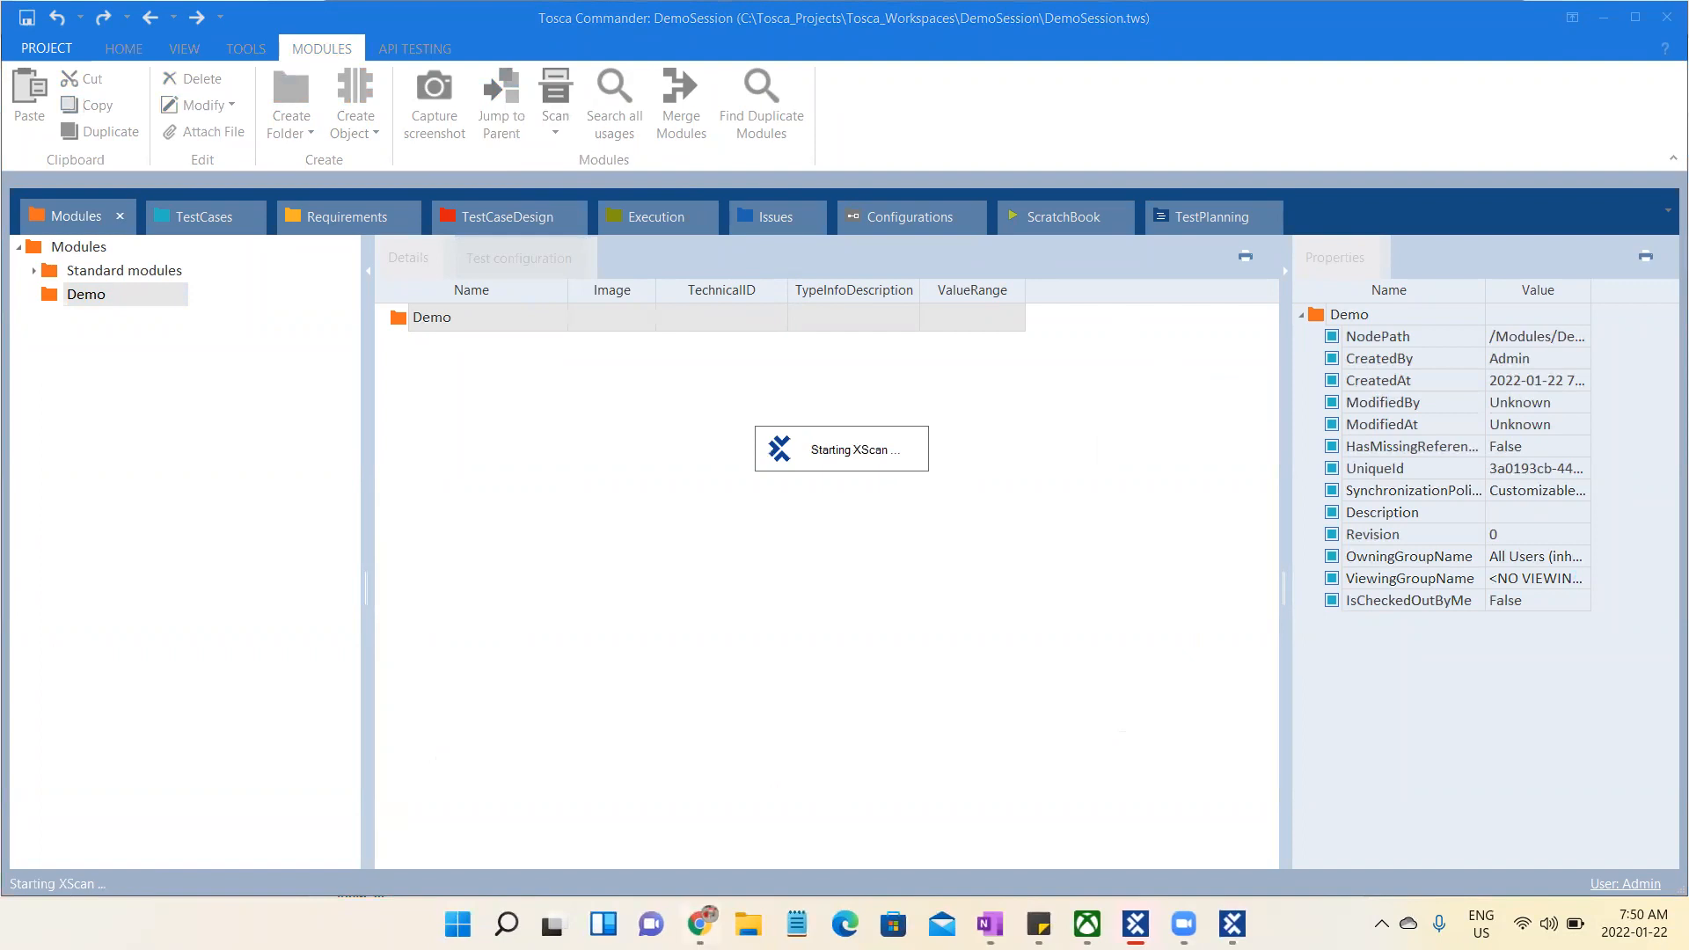
pyautogui.moveTo(699, 924)
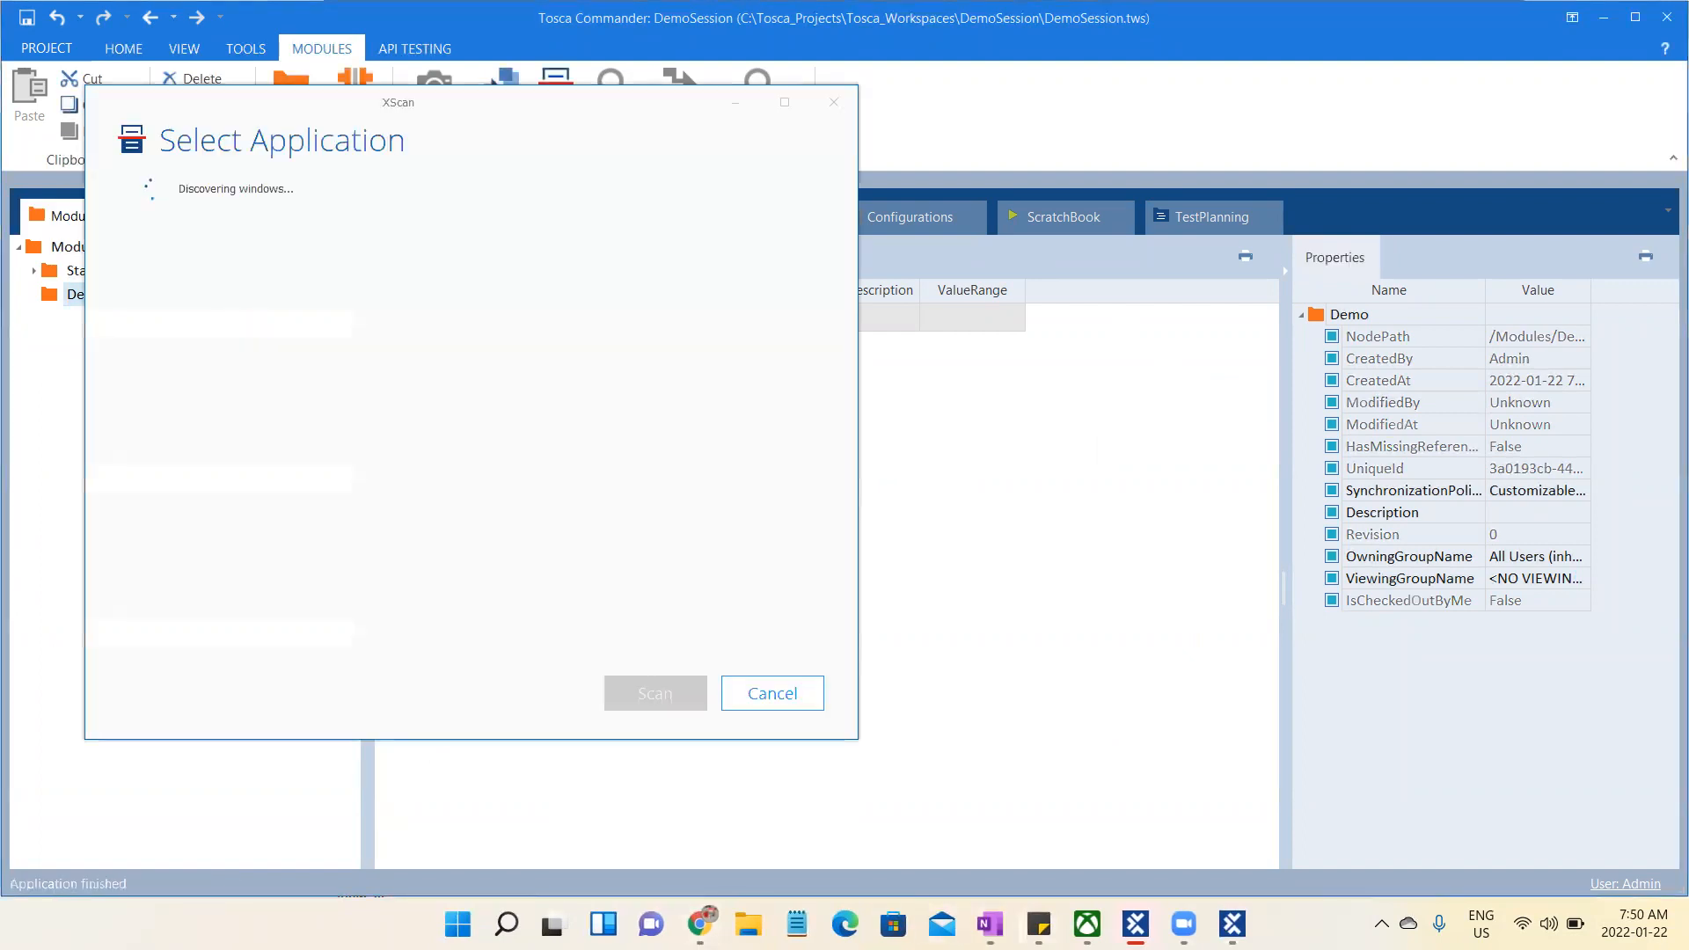
pyautogui.moveTo(1039, 924)
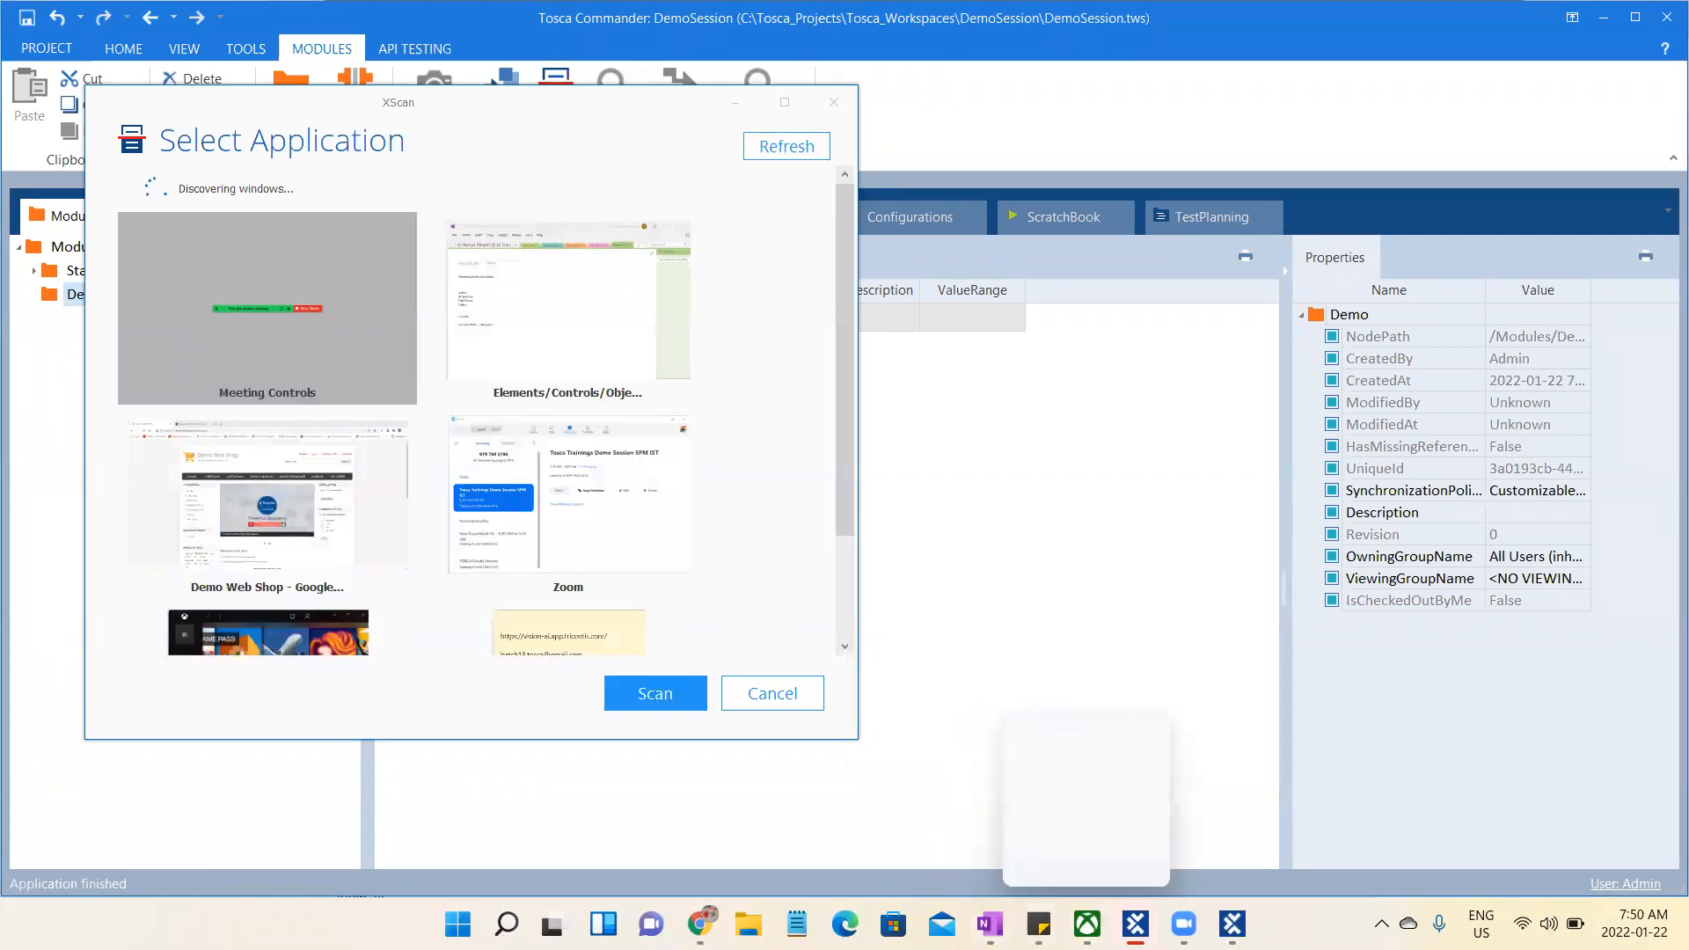
pyautogui.moveTo(1136, 924)
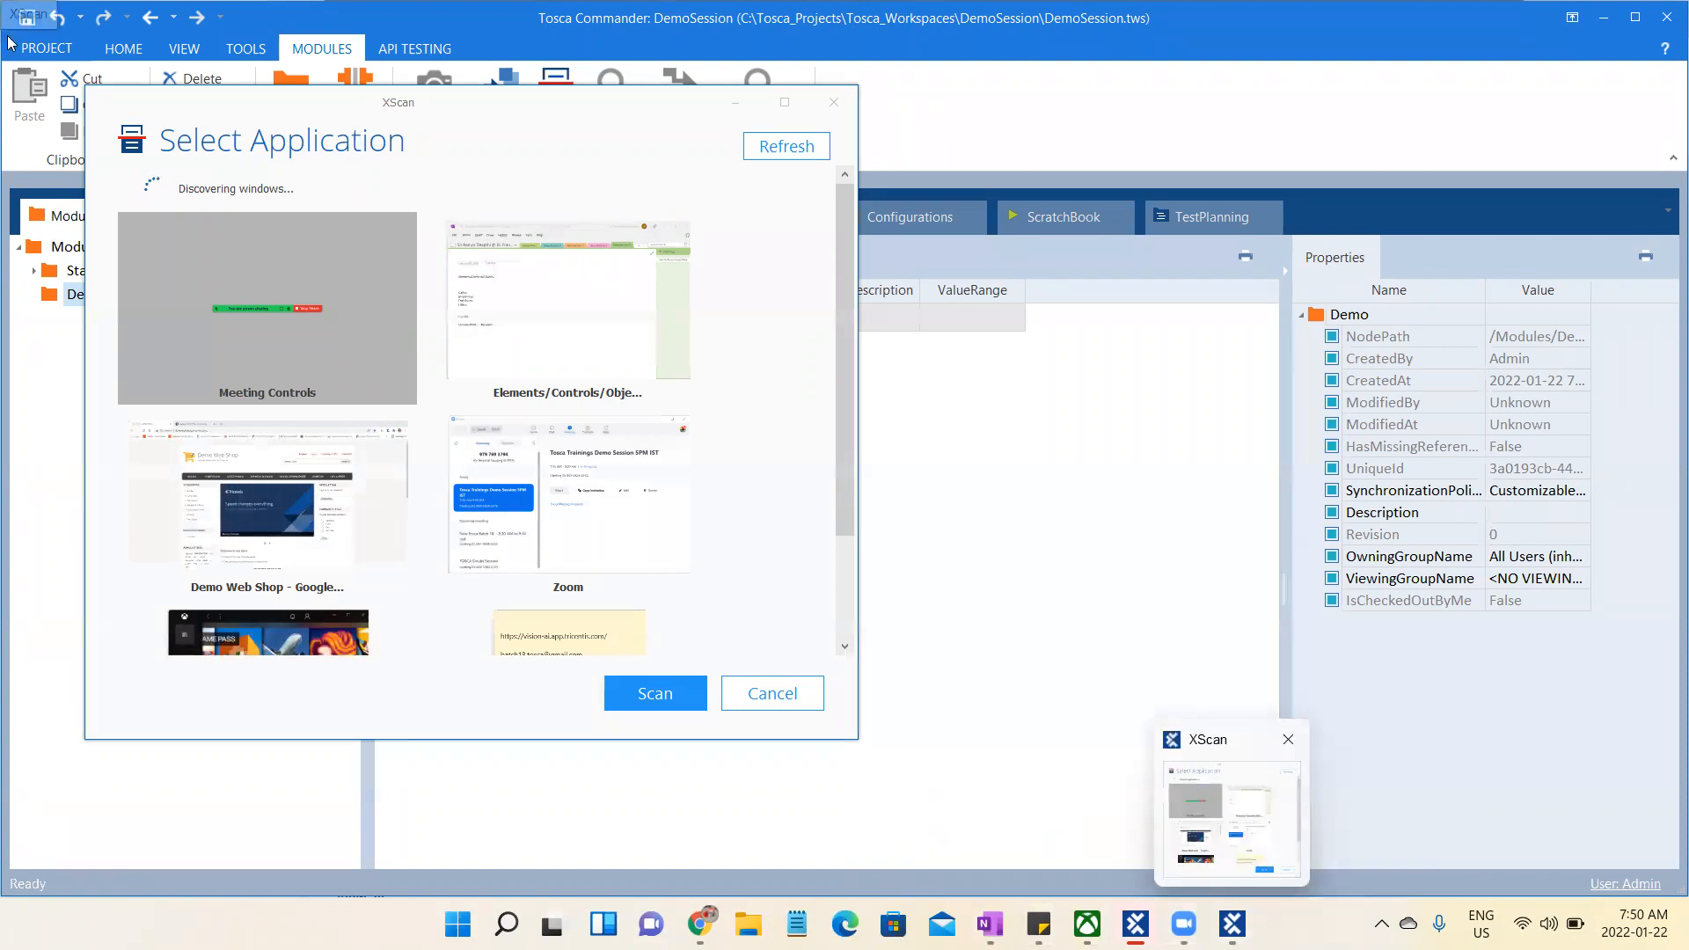
# - Review the applications available for scanning, select the Demo Web Shop browser window and scan it
pyautogui.moveTo(850, 286); pyautogui.dragTo(854, 435)
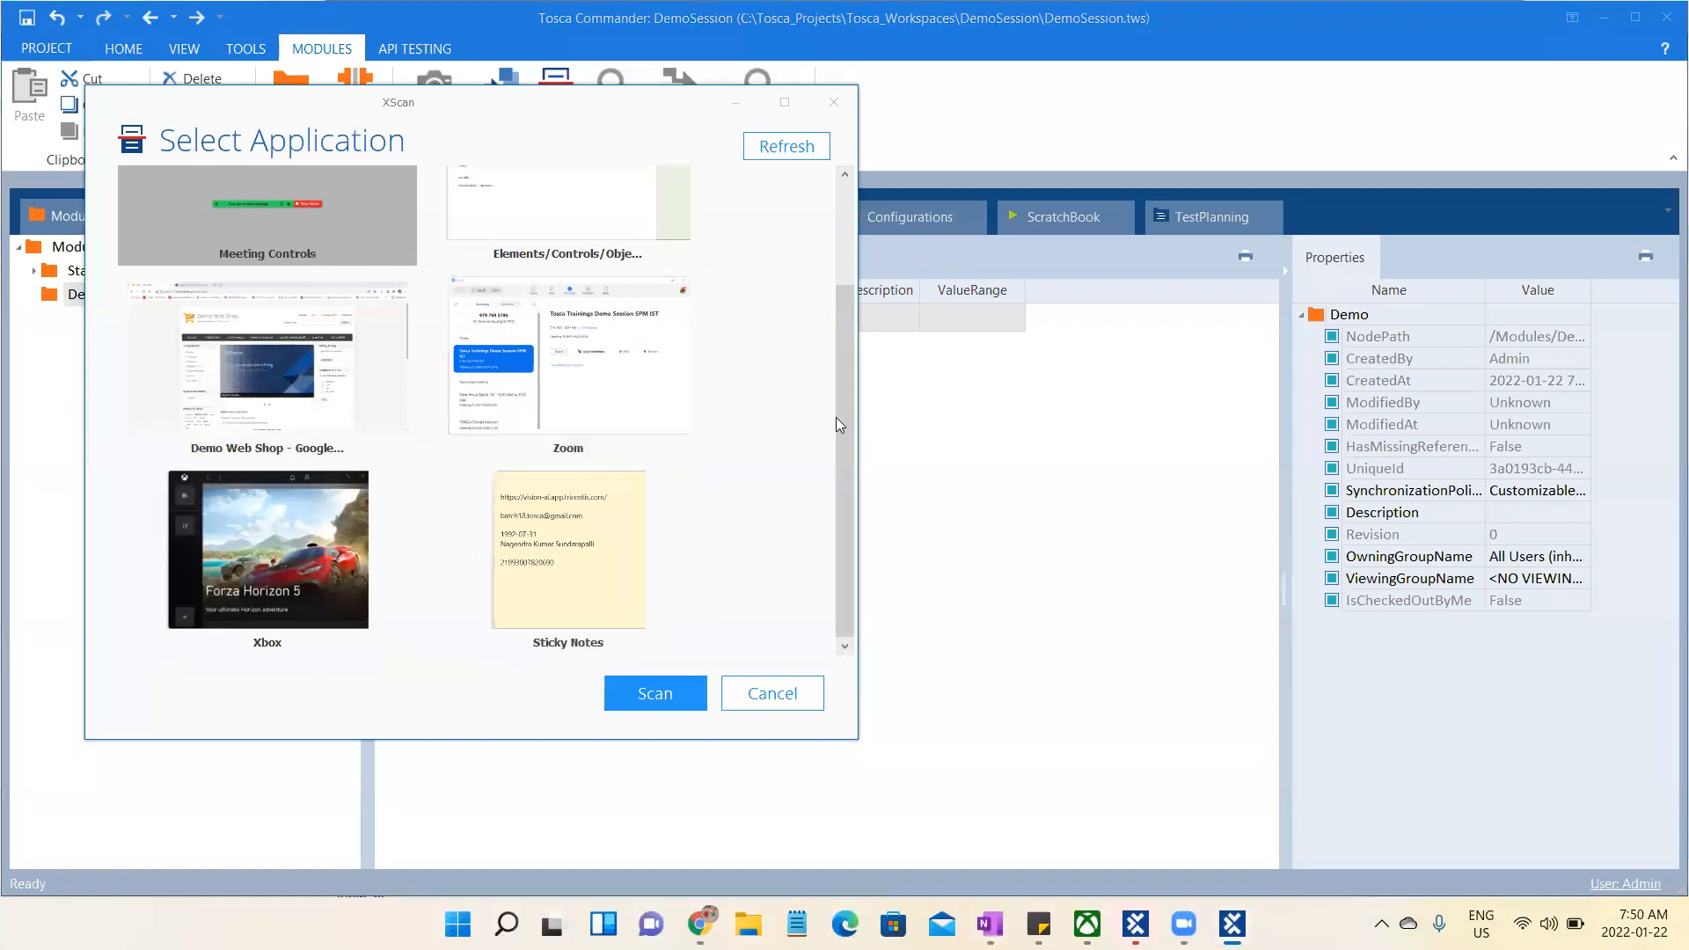
pyautogui.scroll(3, 842, 368)
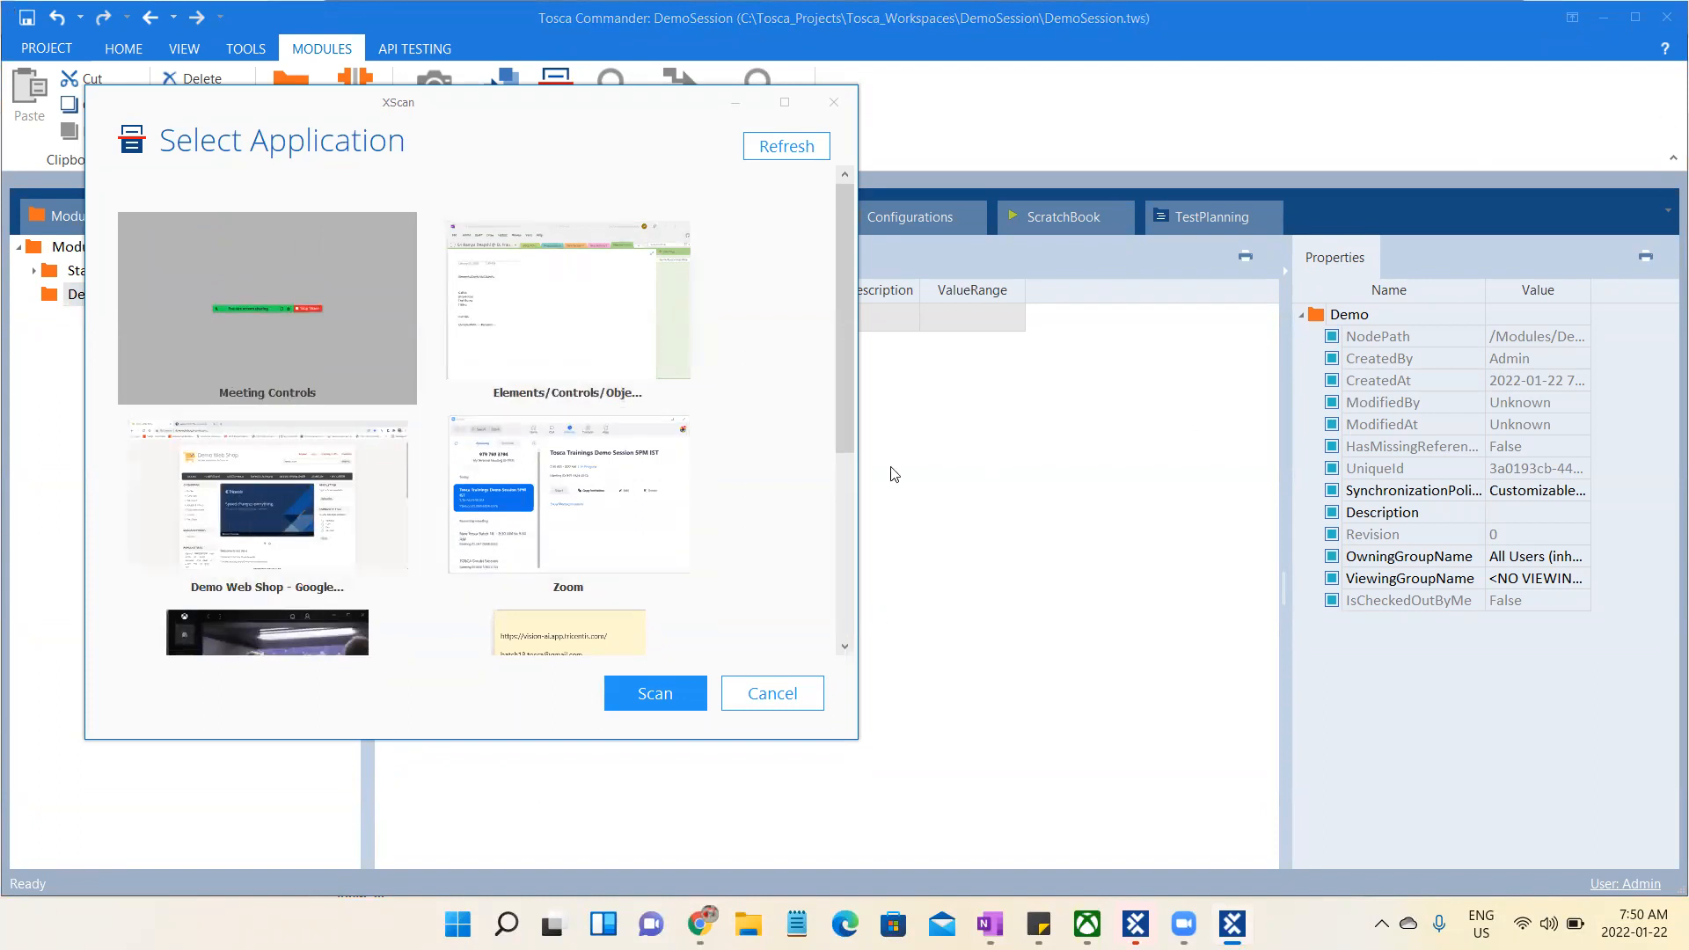
pyautogui.moveTo(841, 401)
pyautogui.mouseDown()
pyautogui.moveTo(848, 626)
pyautogui.moveTo(837, 383)
pyautogui.mouseUp()
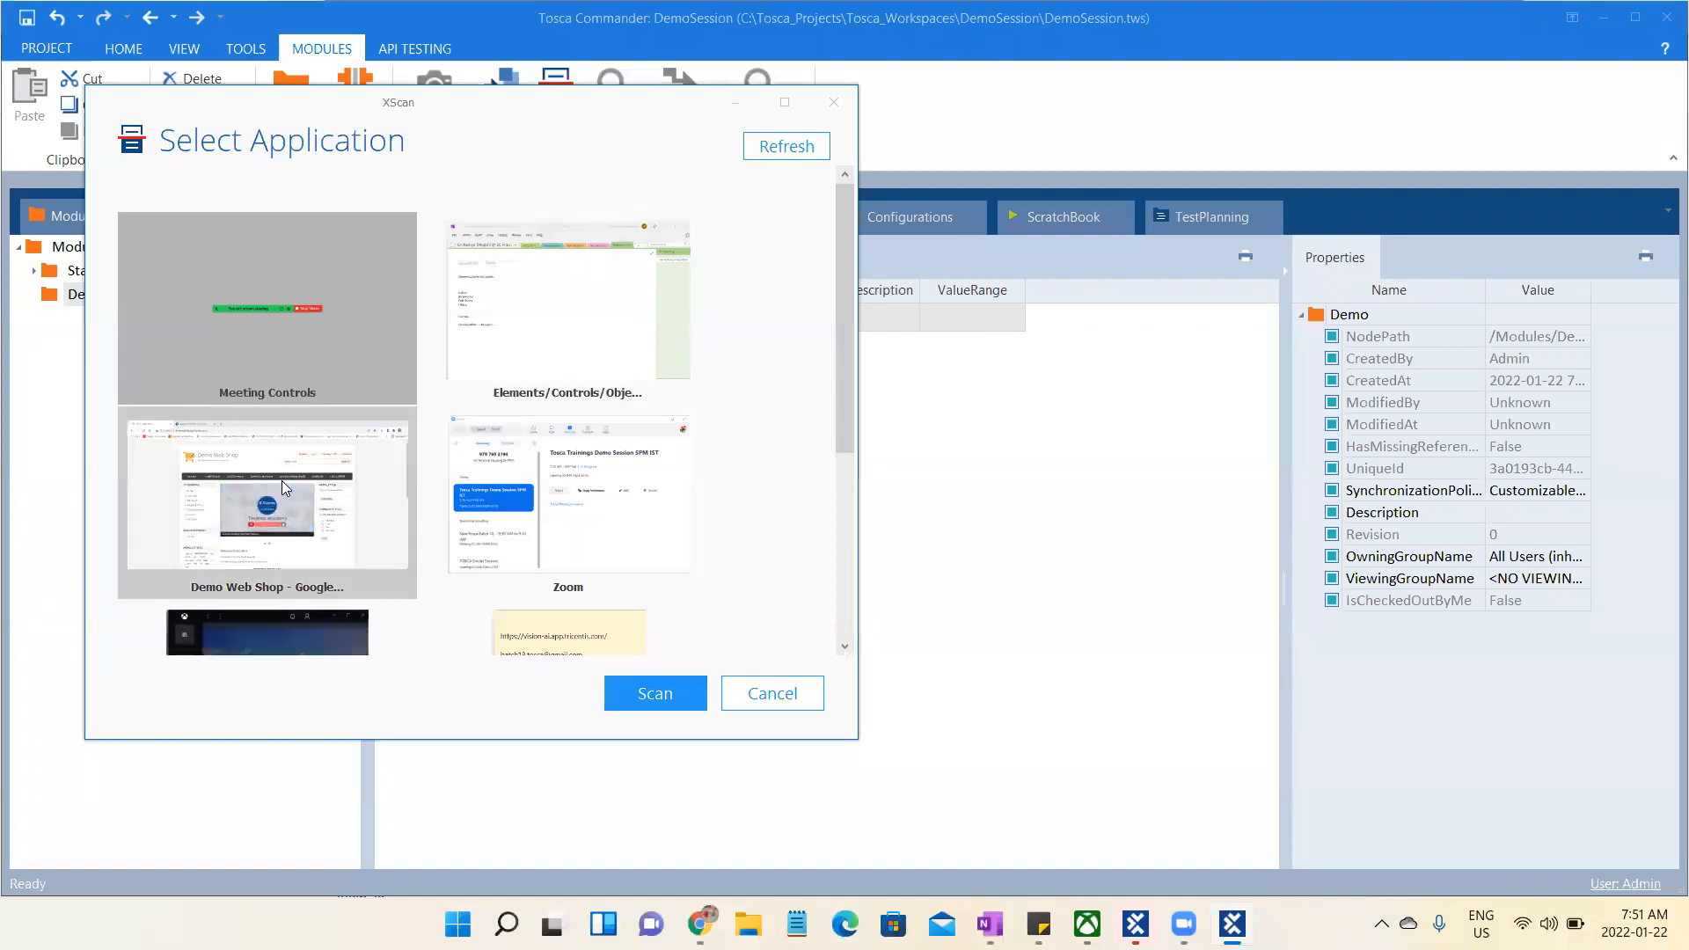
pyautogui.click(305, 512)
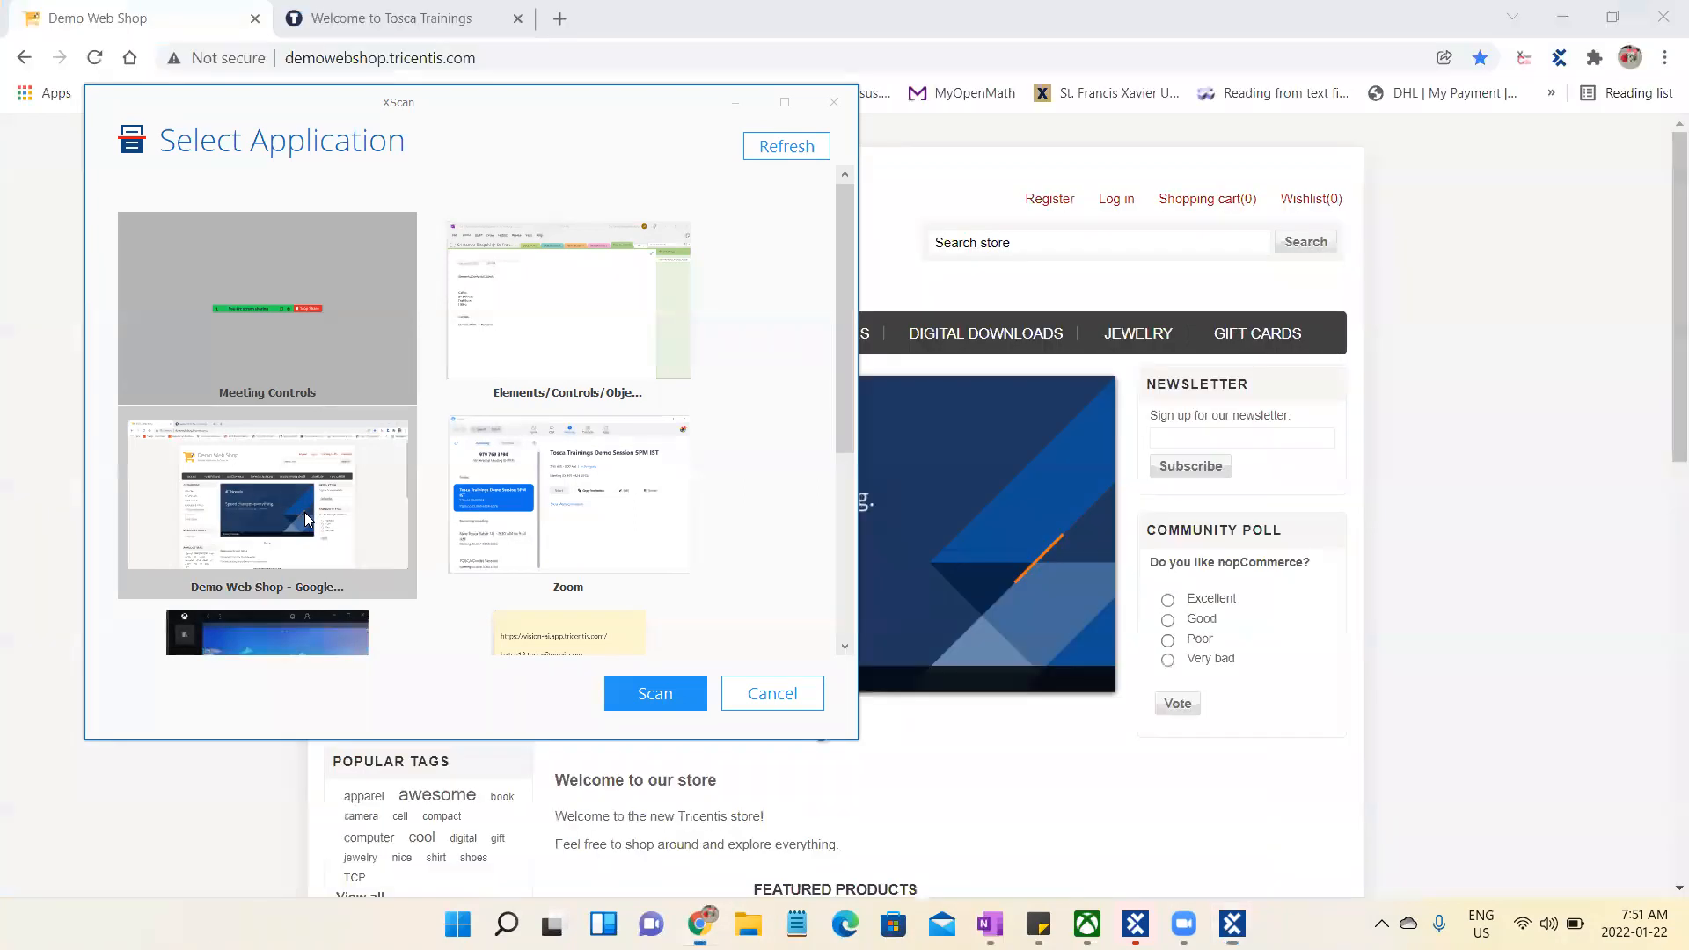
pyautogui.click(658, 694)
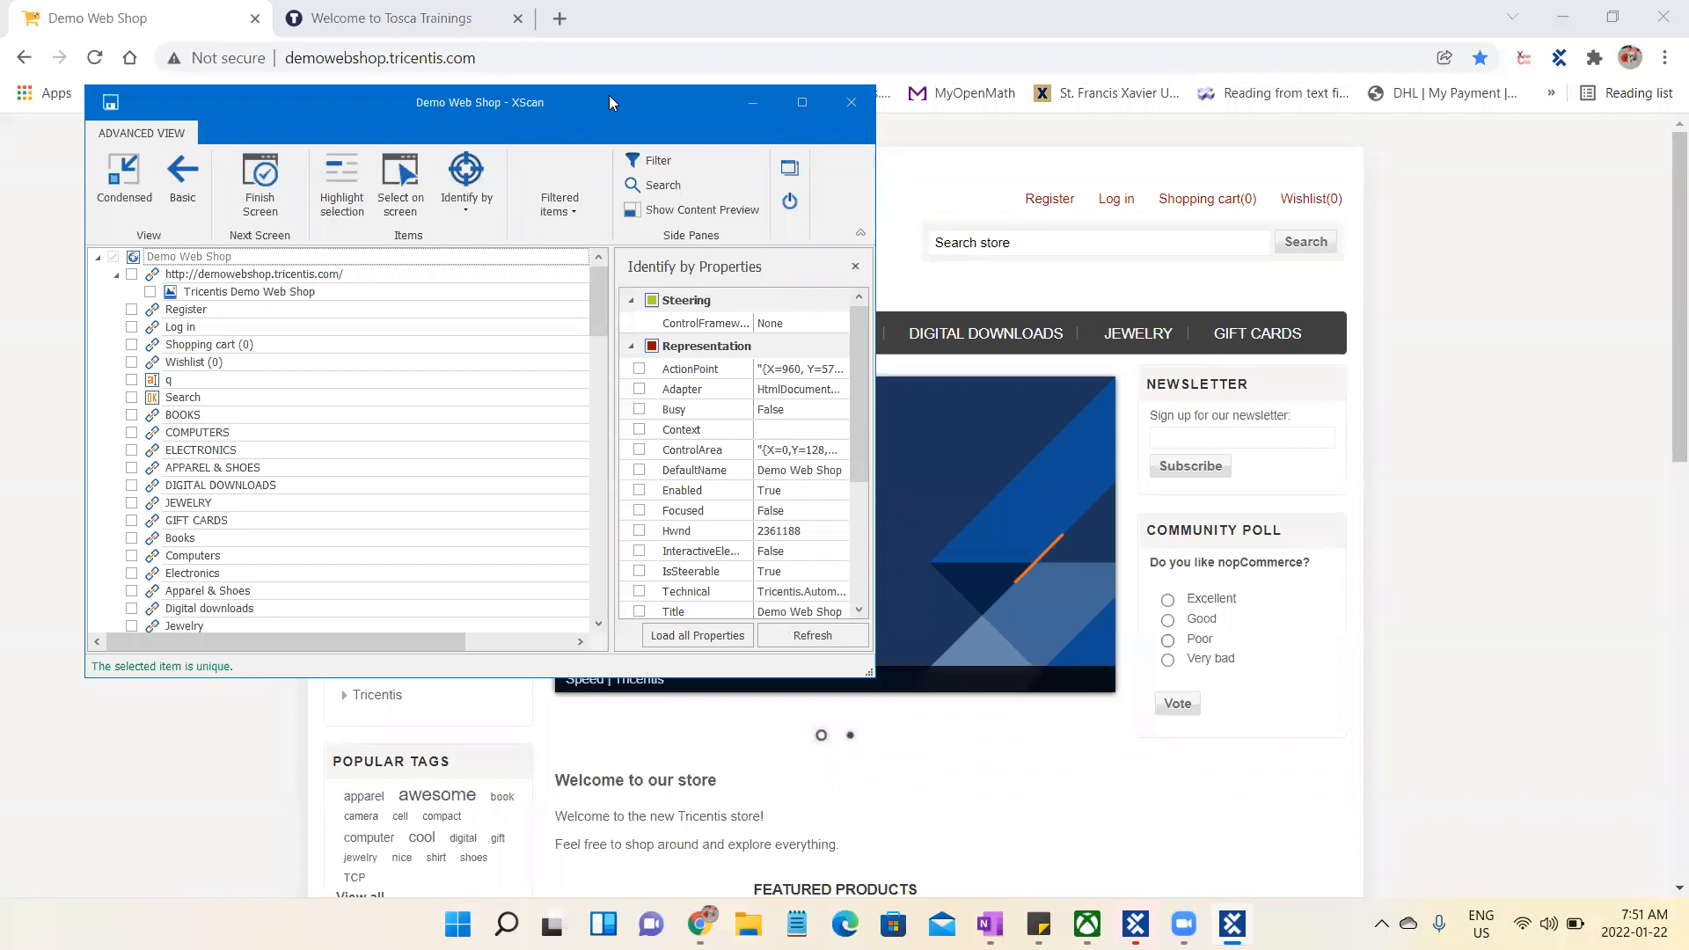
# - Pick the Register link directly on the Demo Web Shop page as the only control to scan
pyautogui.moveTo(626, 141); pyautogui.dragTo(940, 355)
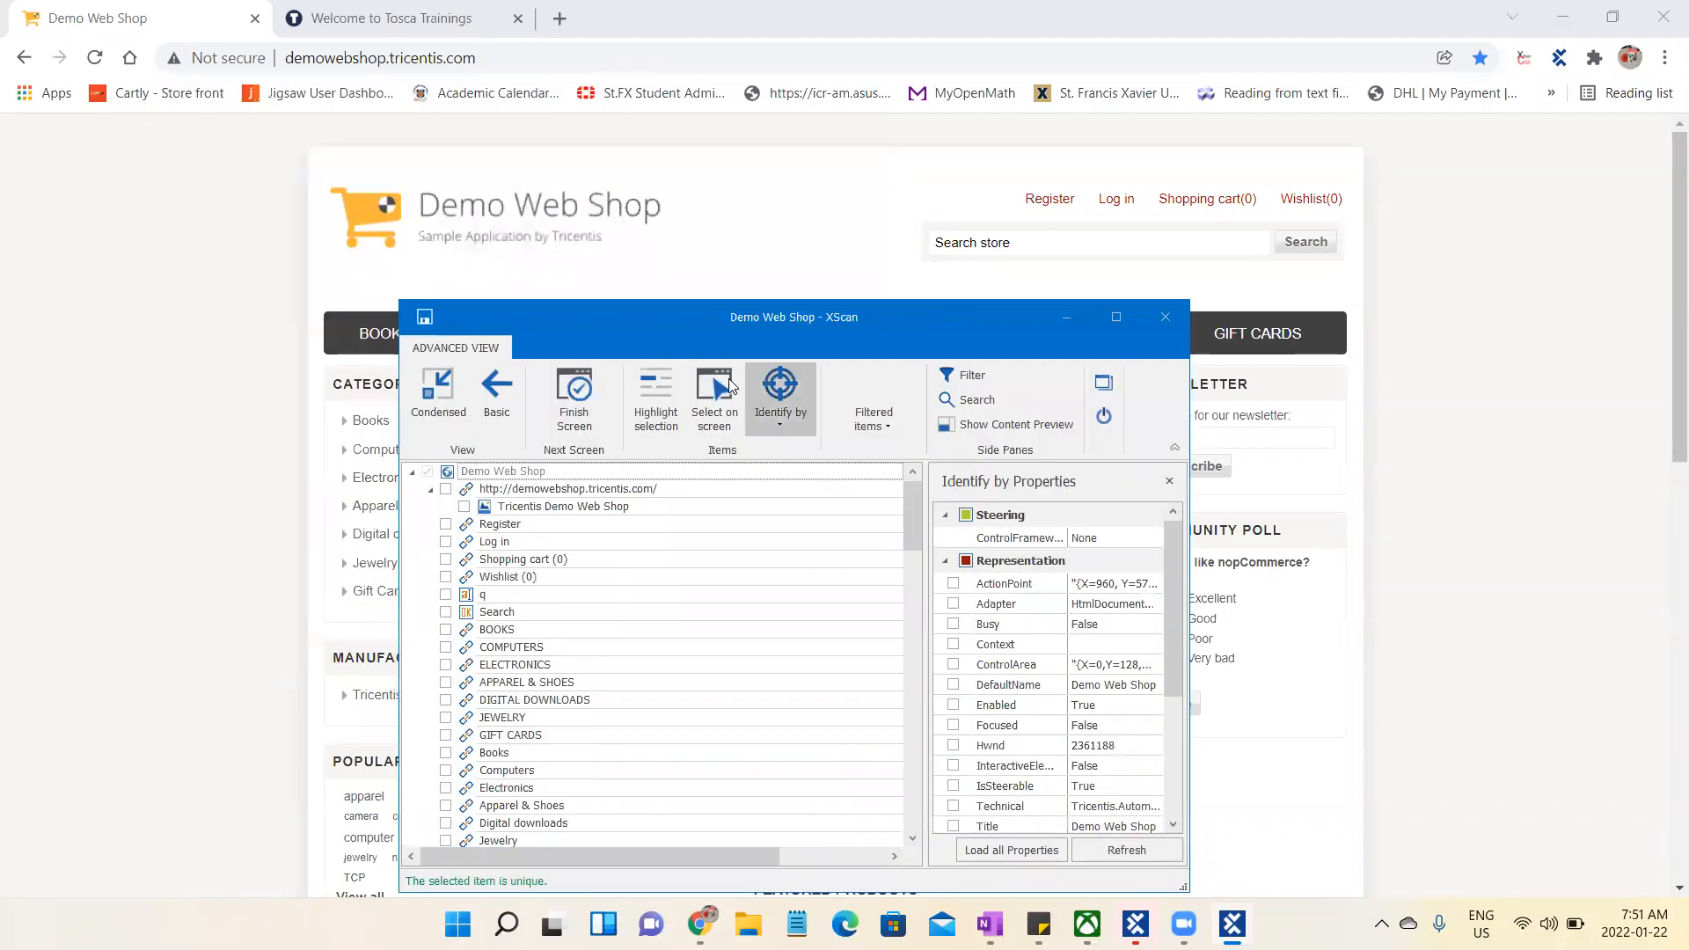
pyautogui.click(708, 400)
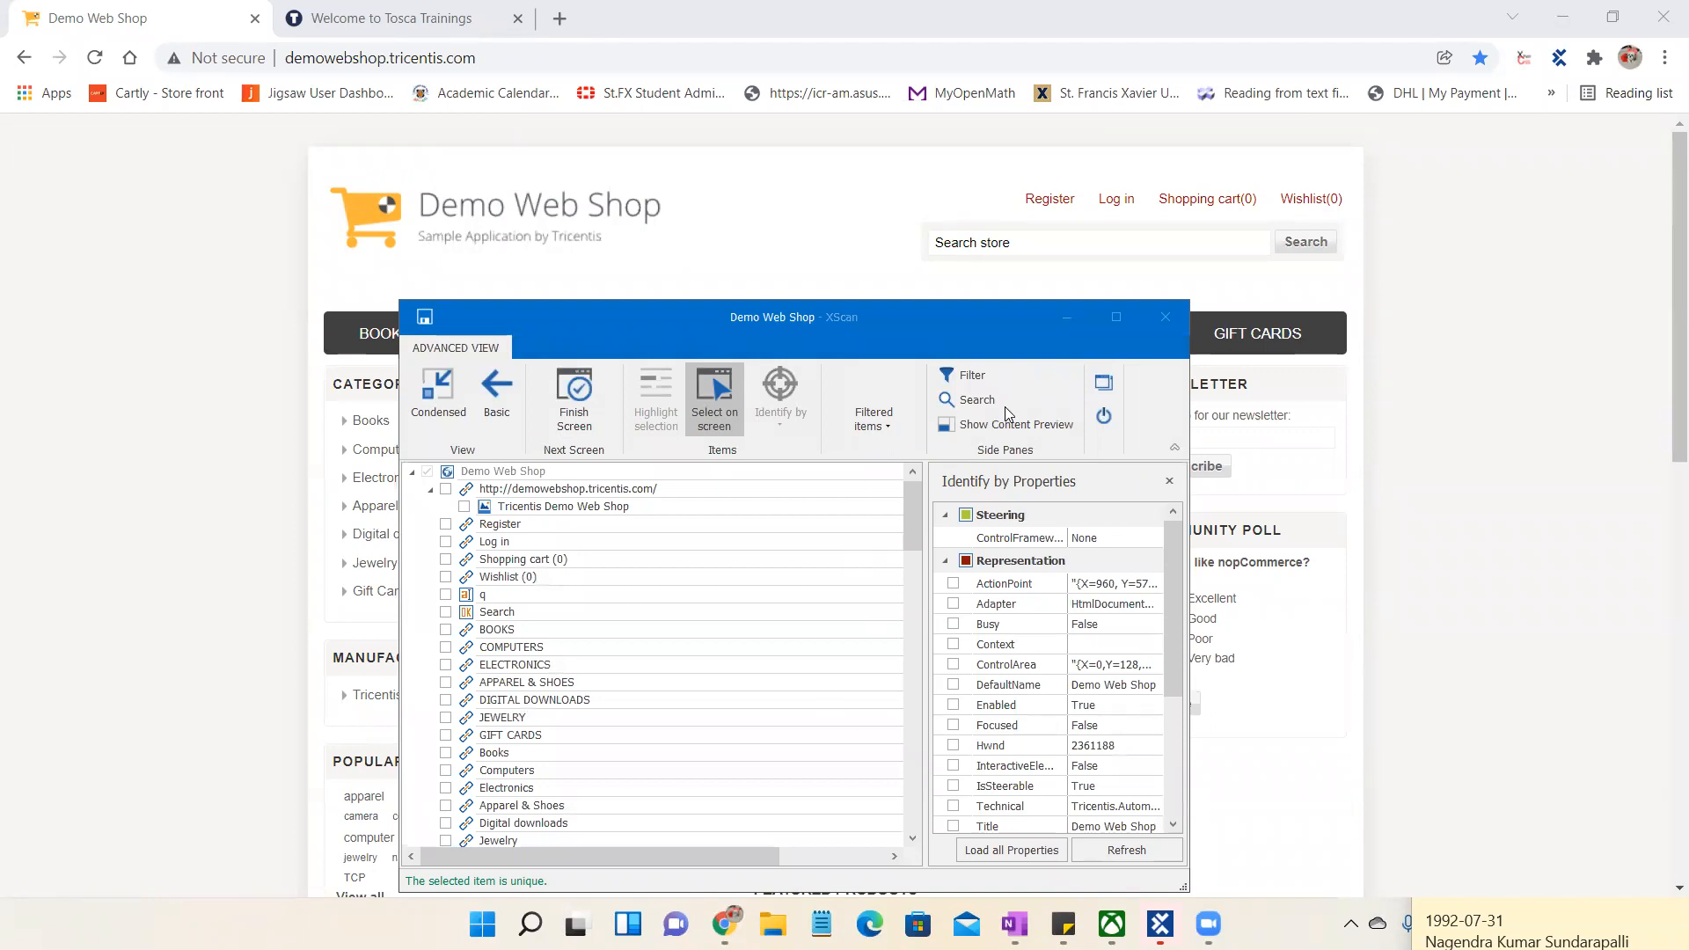
pyautogui.click(731, 394)
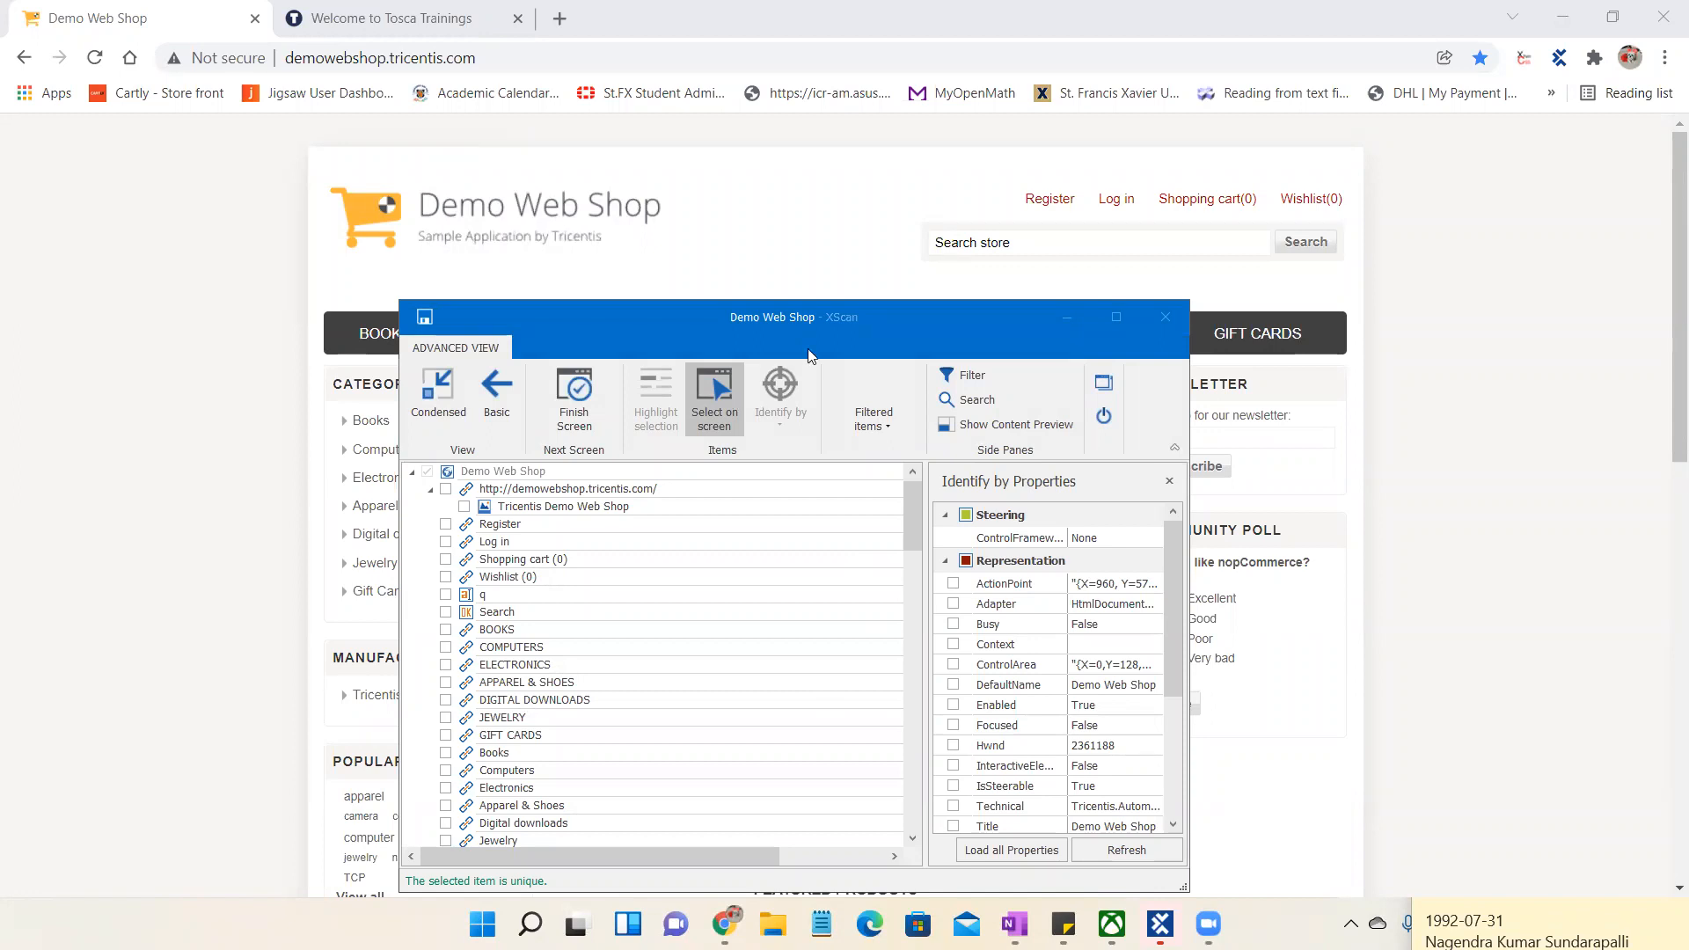
pyautogui.click(1057, 204)
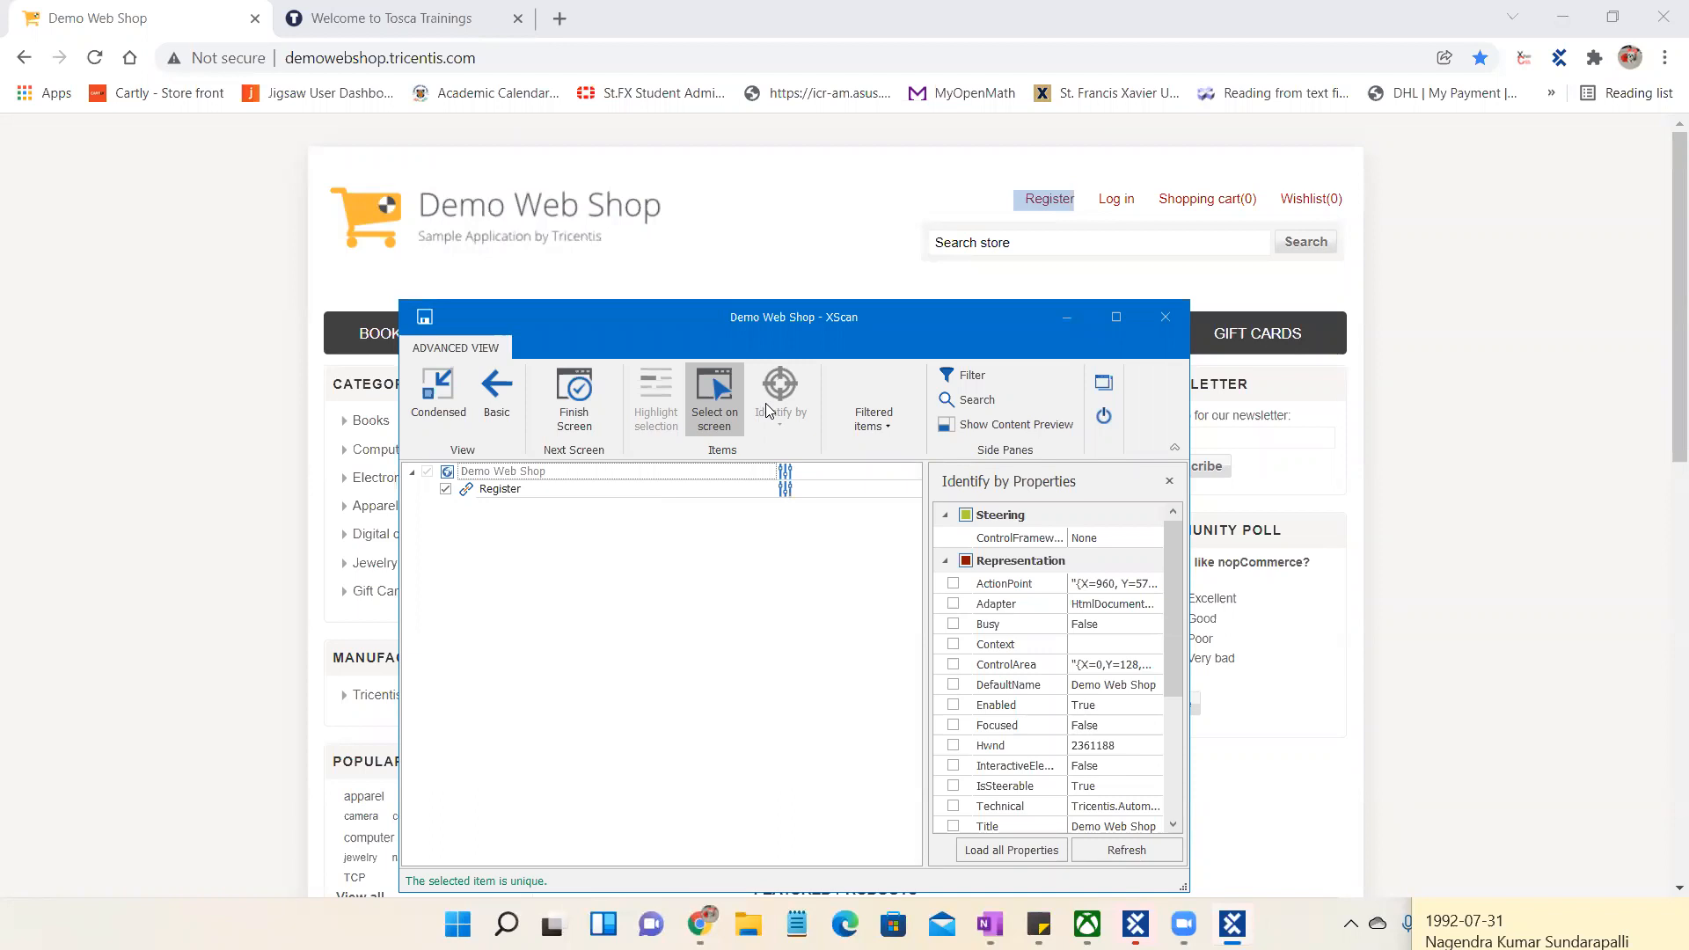
pyautogui.click(716, 400)
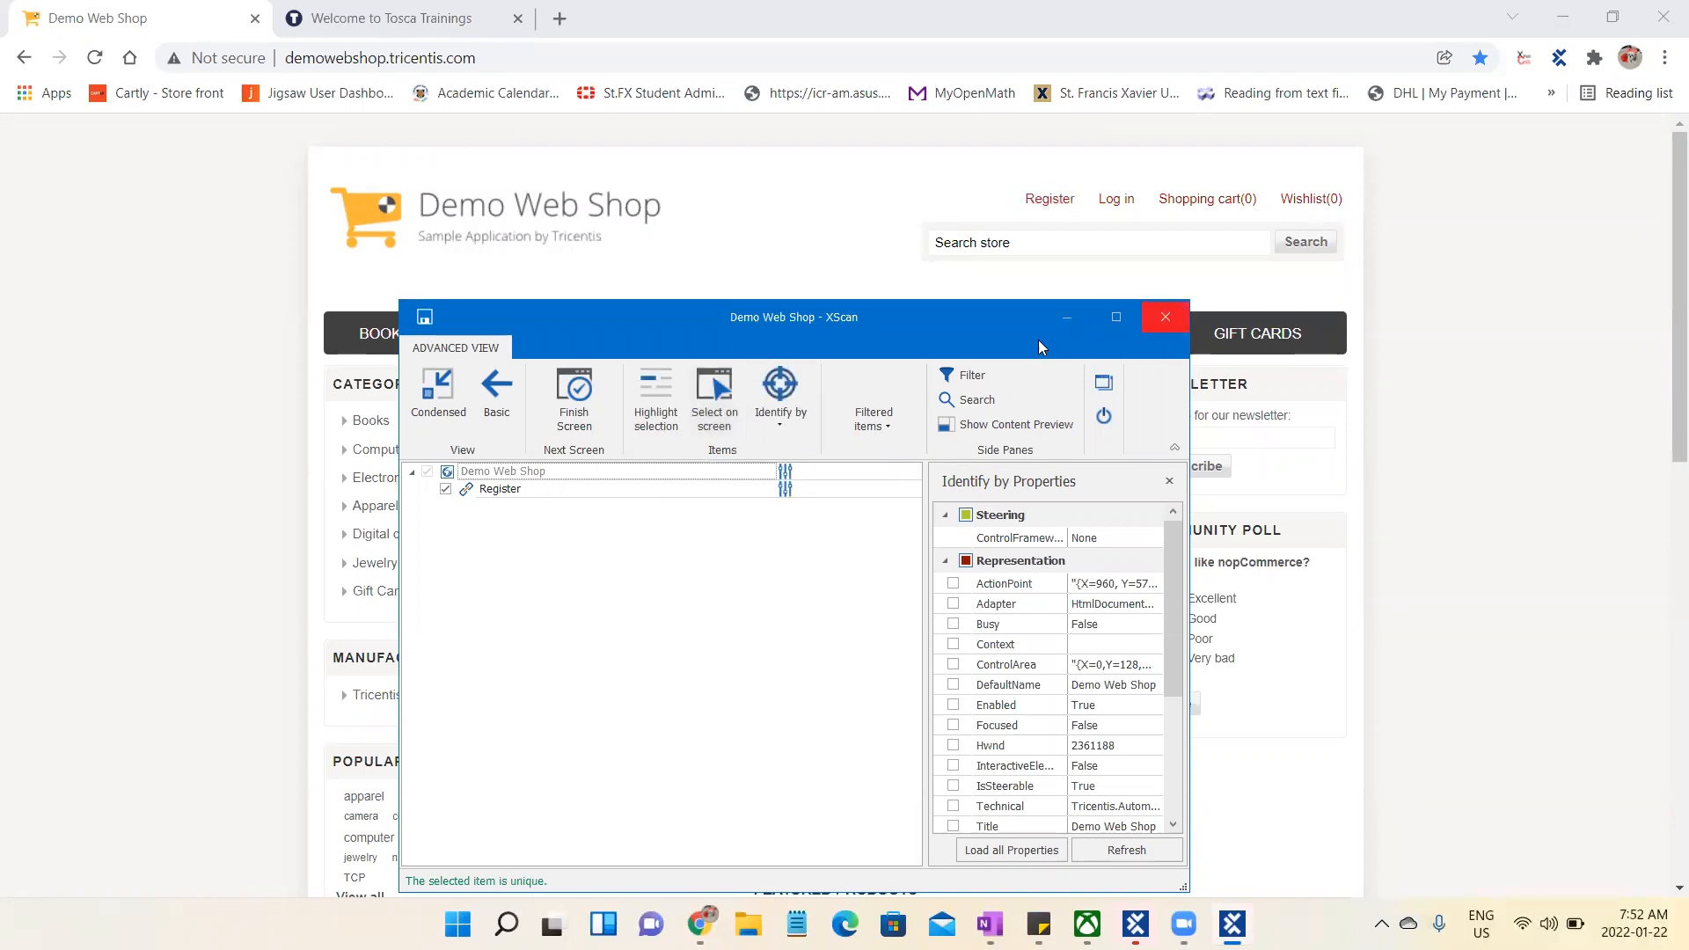
# - Maximize XScan and examine the Register link's identification properties in a widened properties pane
pyautogui.click(1117, 317)
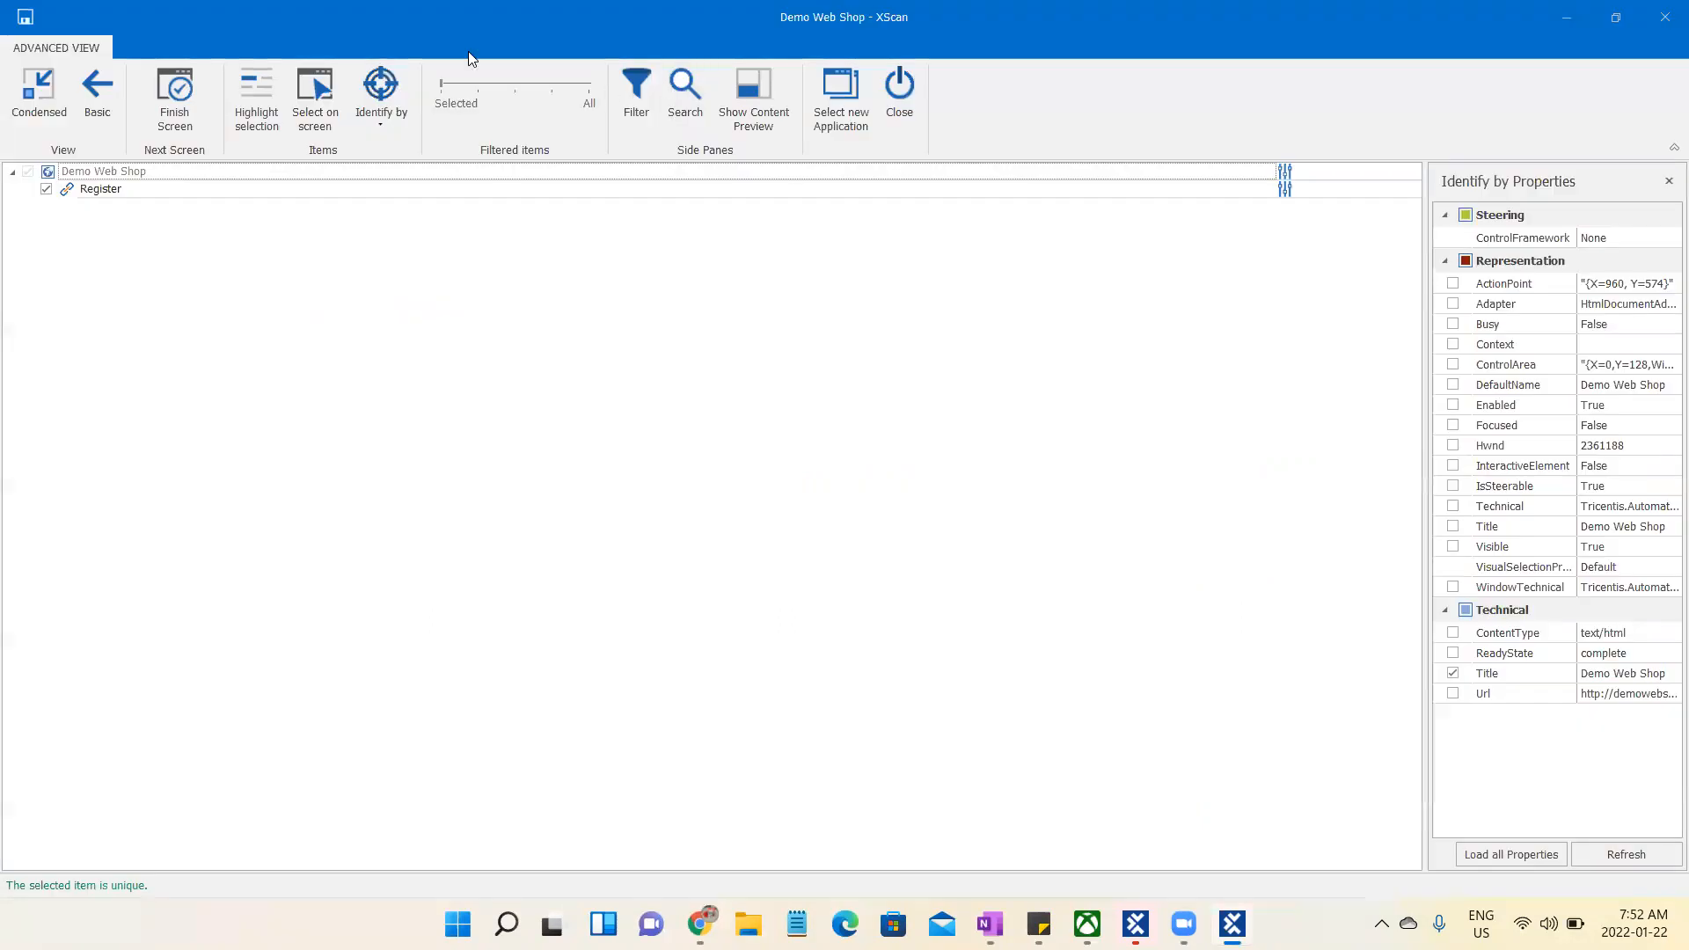
pyautogui.click(168, 195)
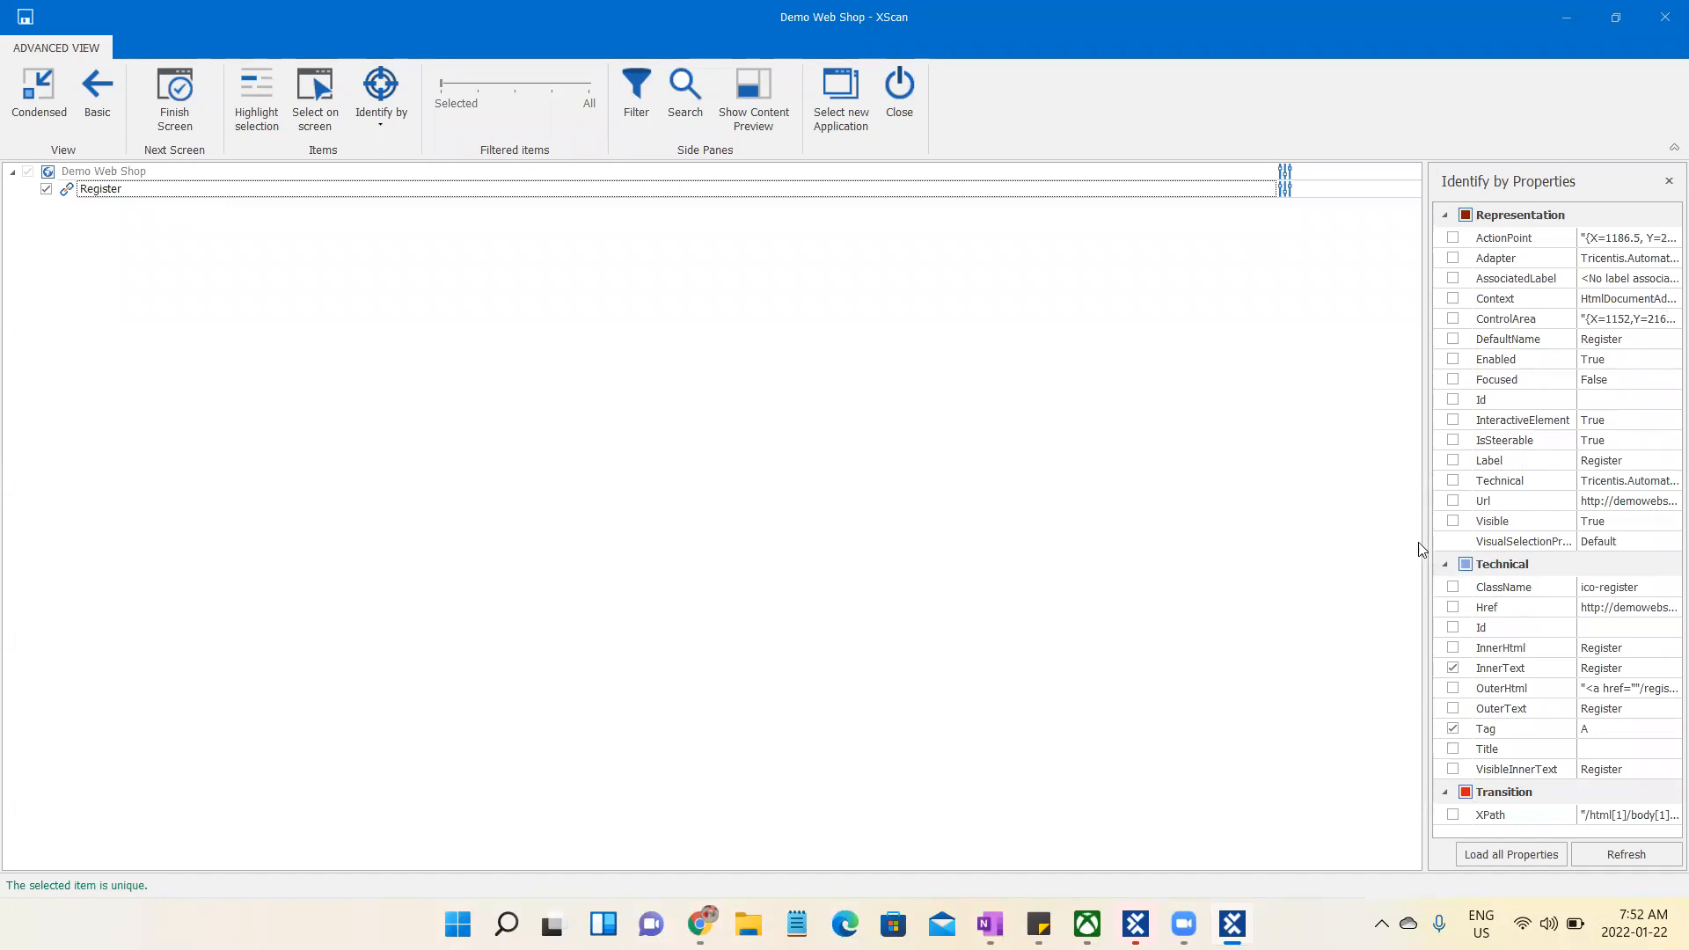
pyautogui.moveTo(1428, 543); pyautogui.dragTo(654, 598)
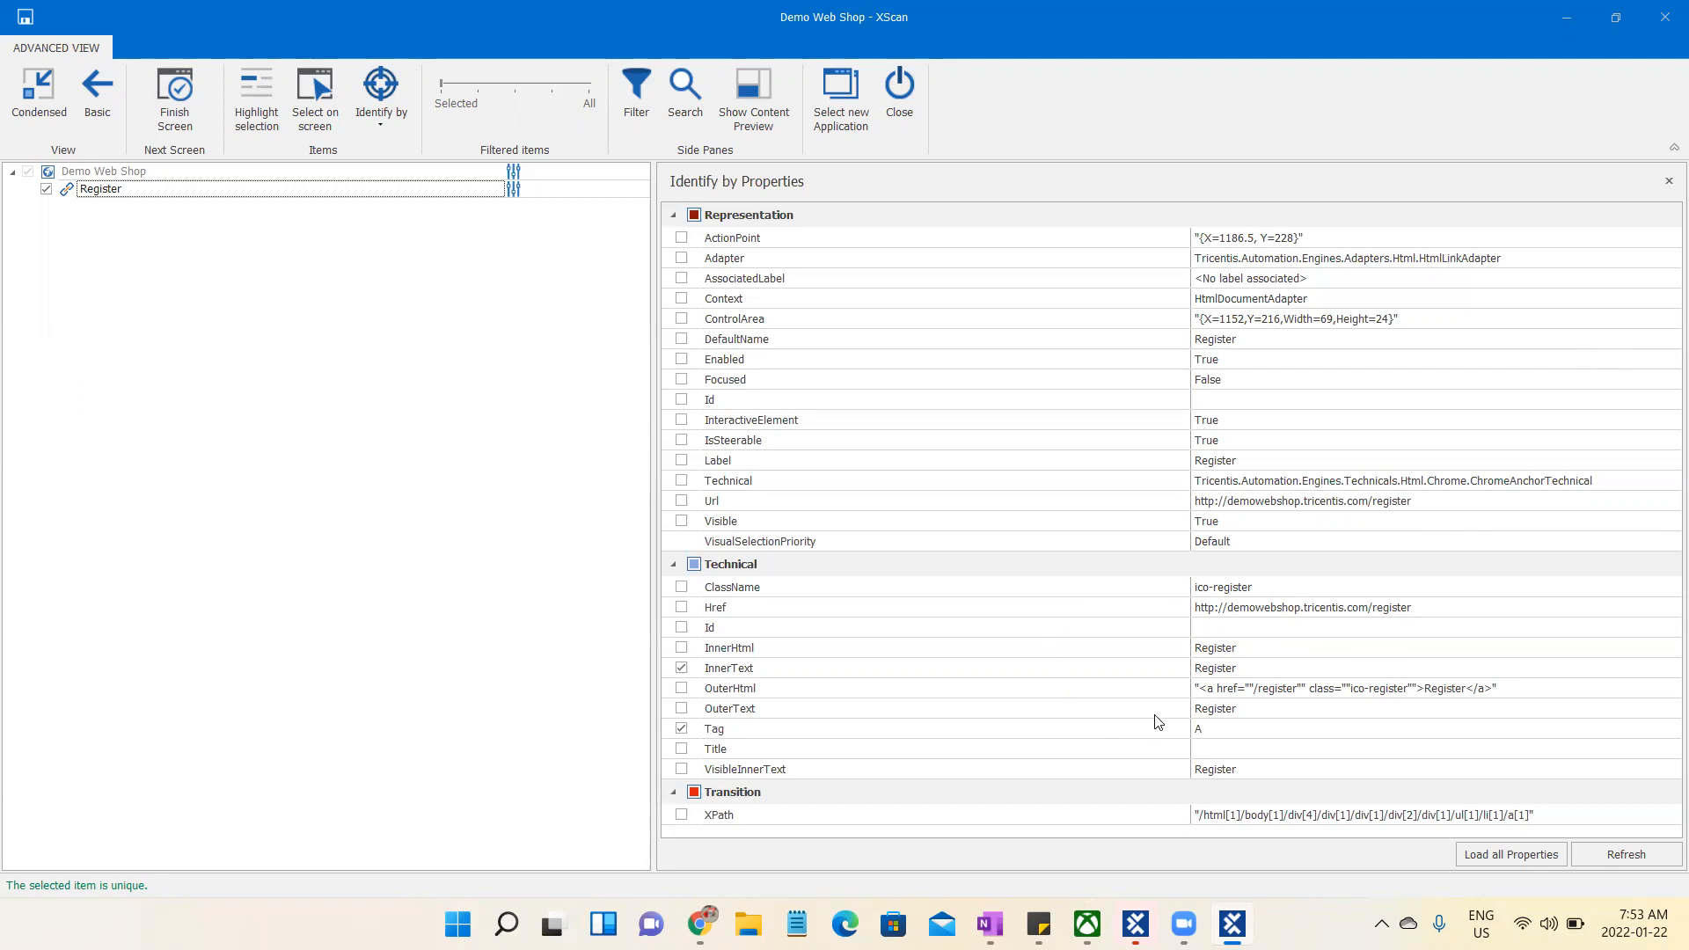
# - Try ClassName as an additional identification property for the Register link and deselect it again
pyautogui.moveTo(1087, 929)
pyautogui.click(682, 668)
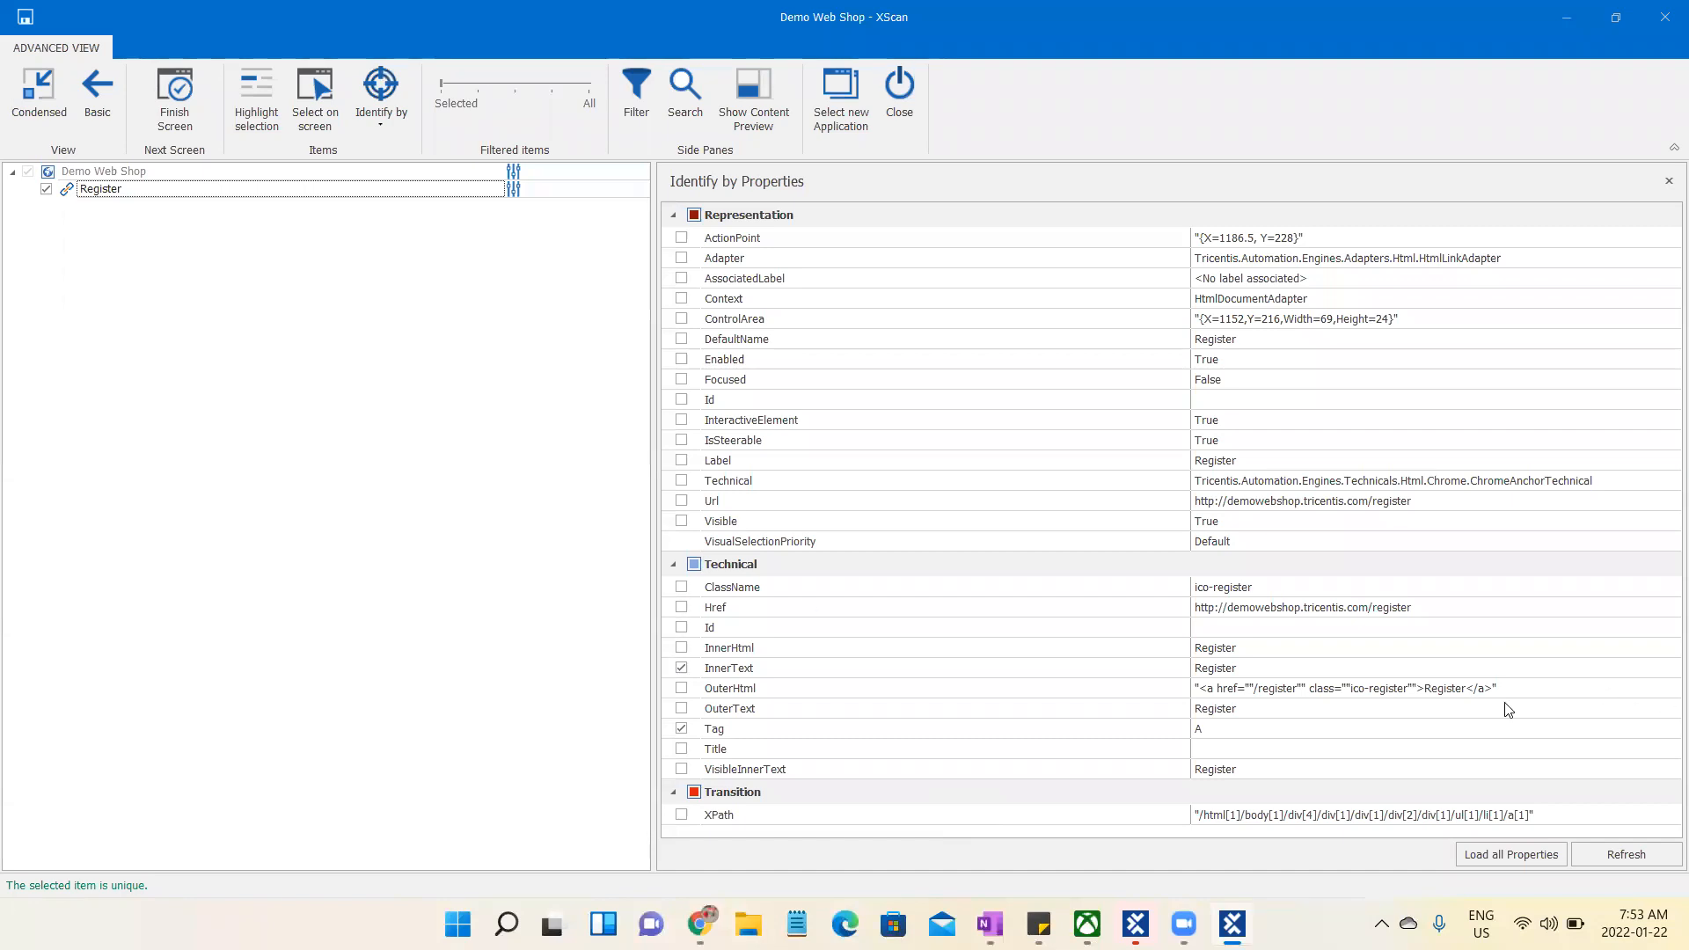
pyautogui.click(681, 587)
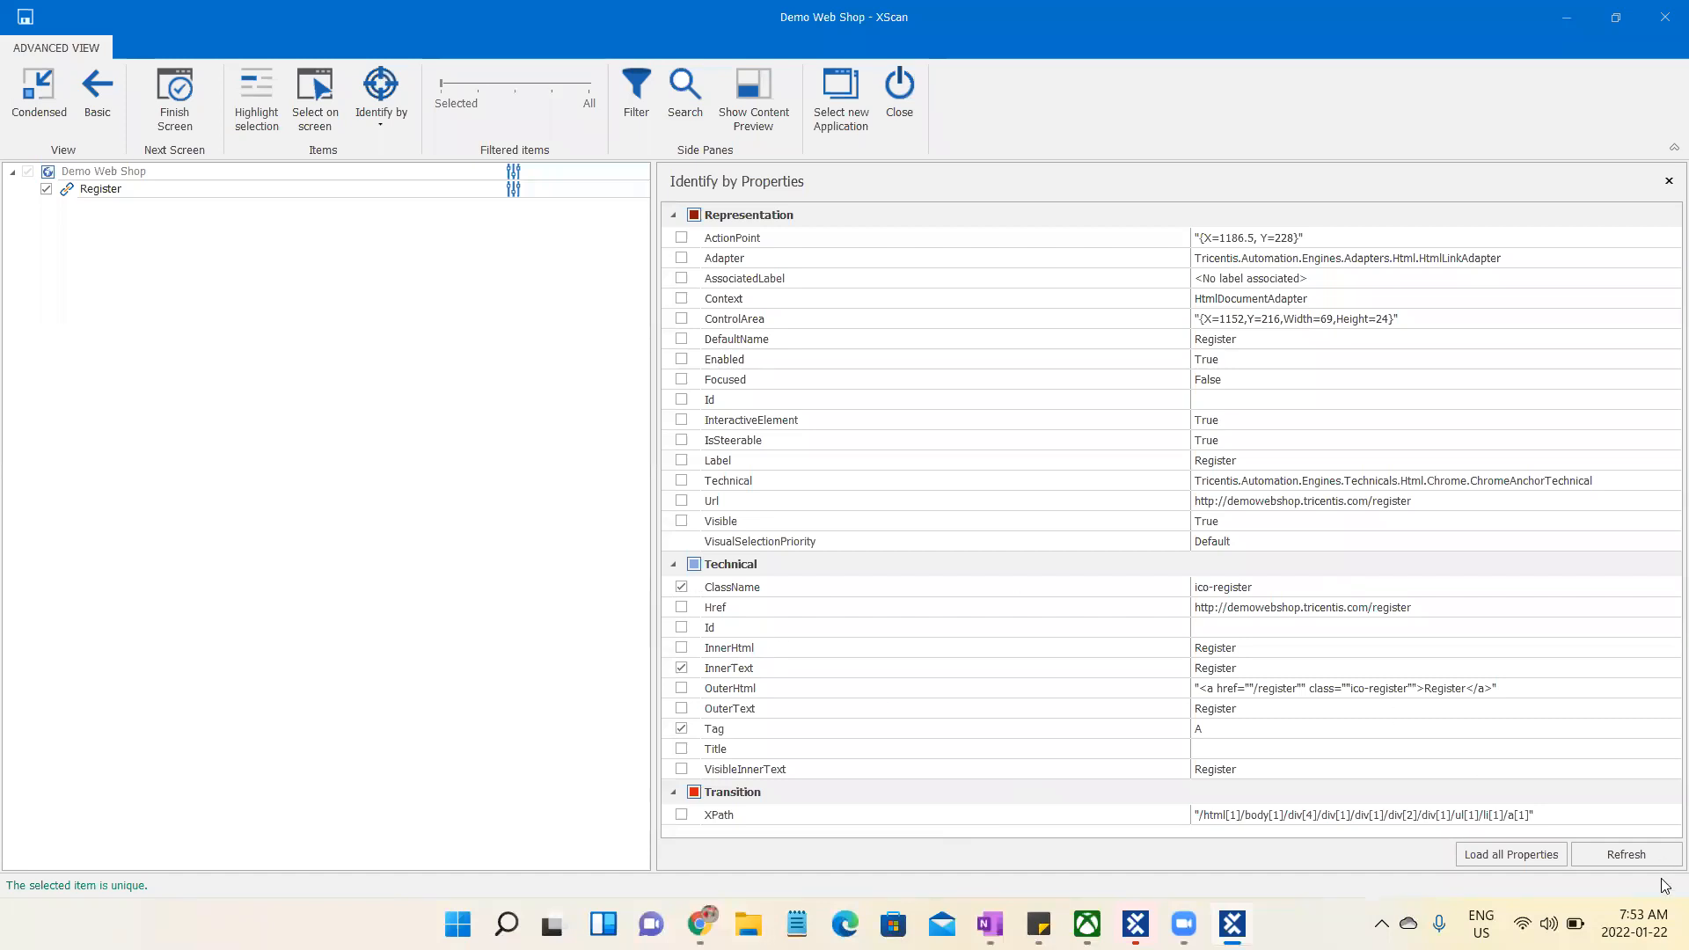
pyautogui.click(680, 595)
pyautogui.click(238, 189)
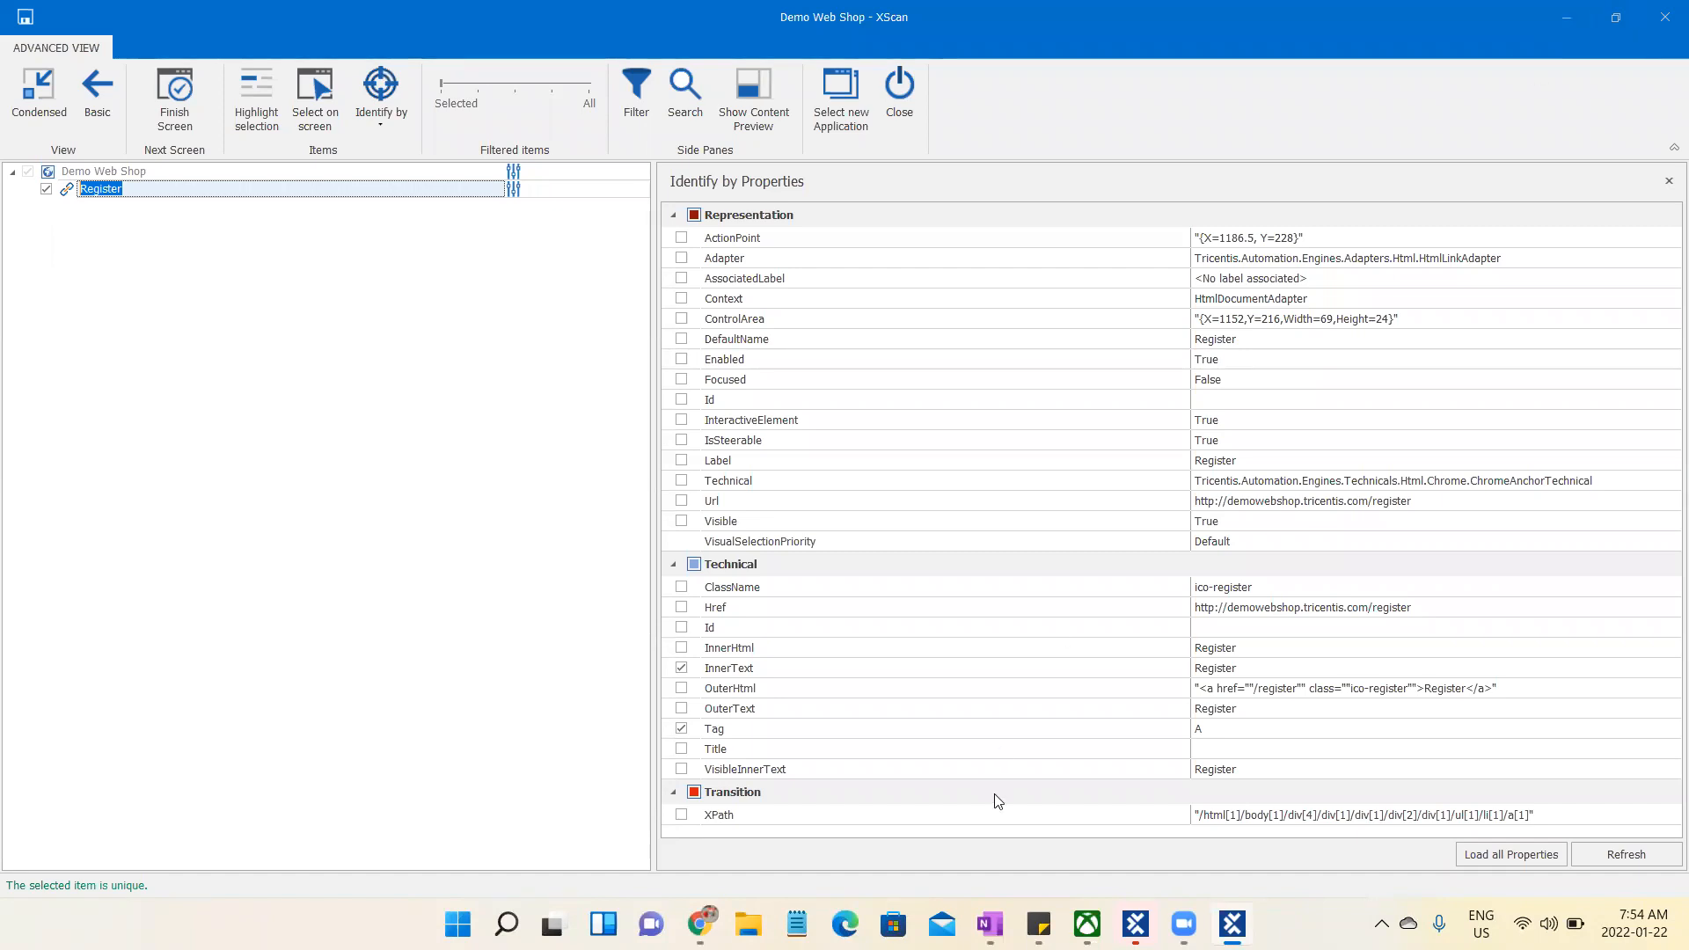
# - Test identifying the Register link by Tag alone by deselecting InnerText, and select InnerText again
pyautogui.hotkey('alt', 'Tab')
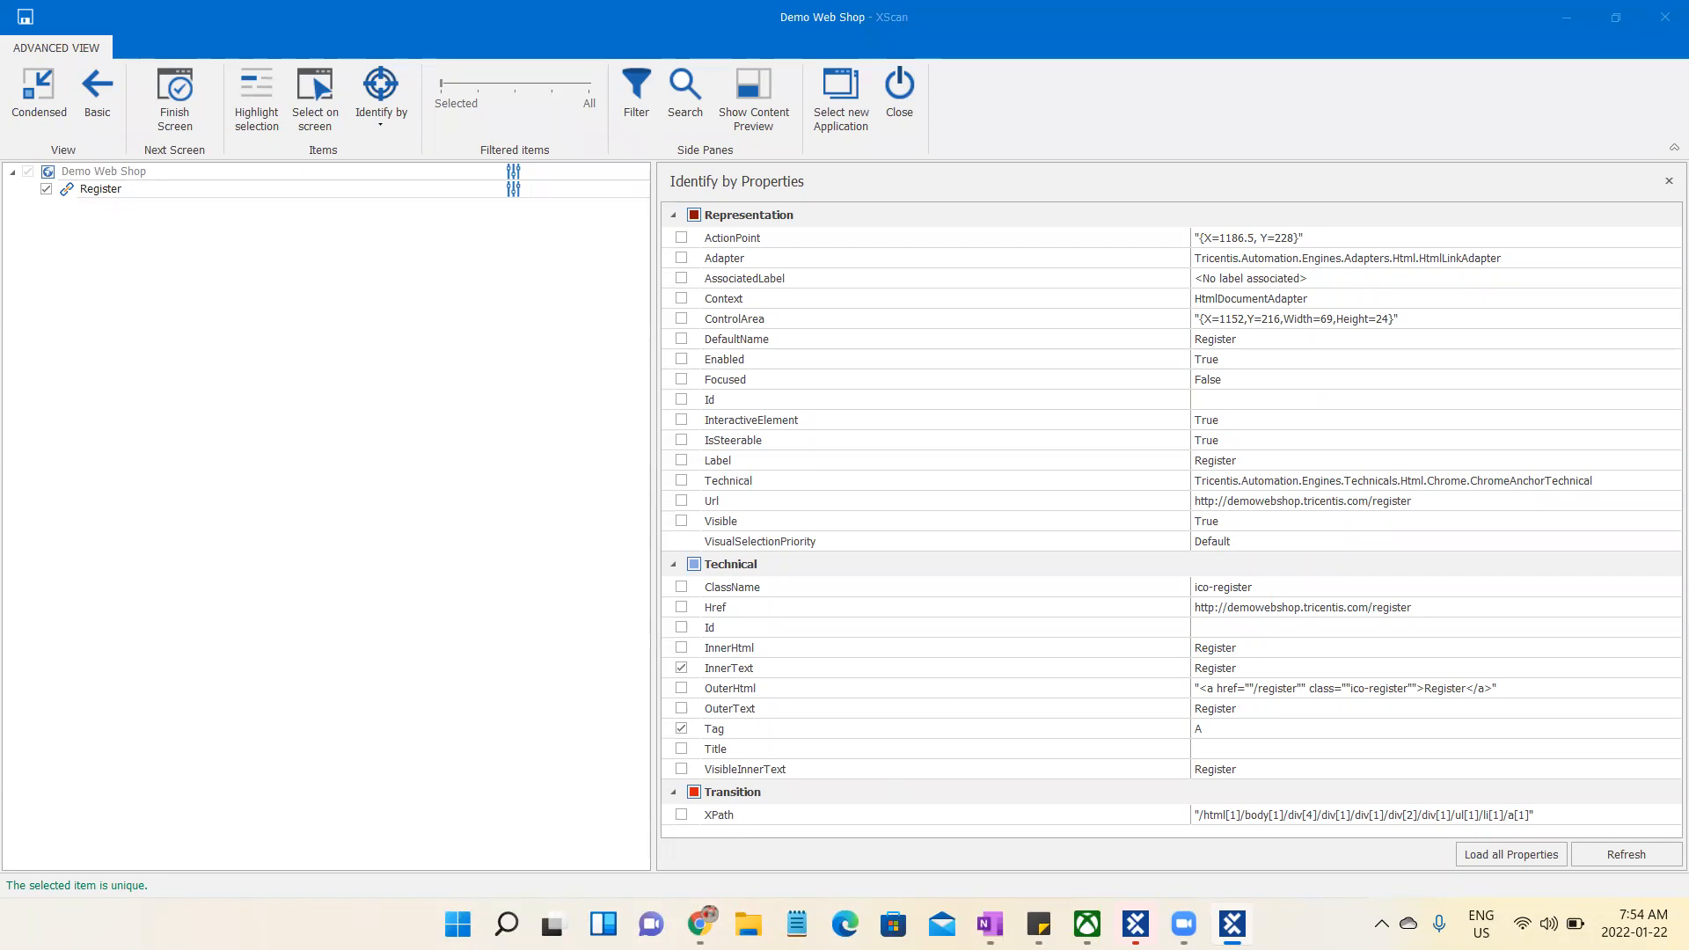
pyautogui.moveTo(990, 923)
pyautogui.click(681, 668)
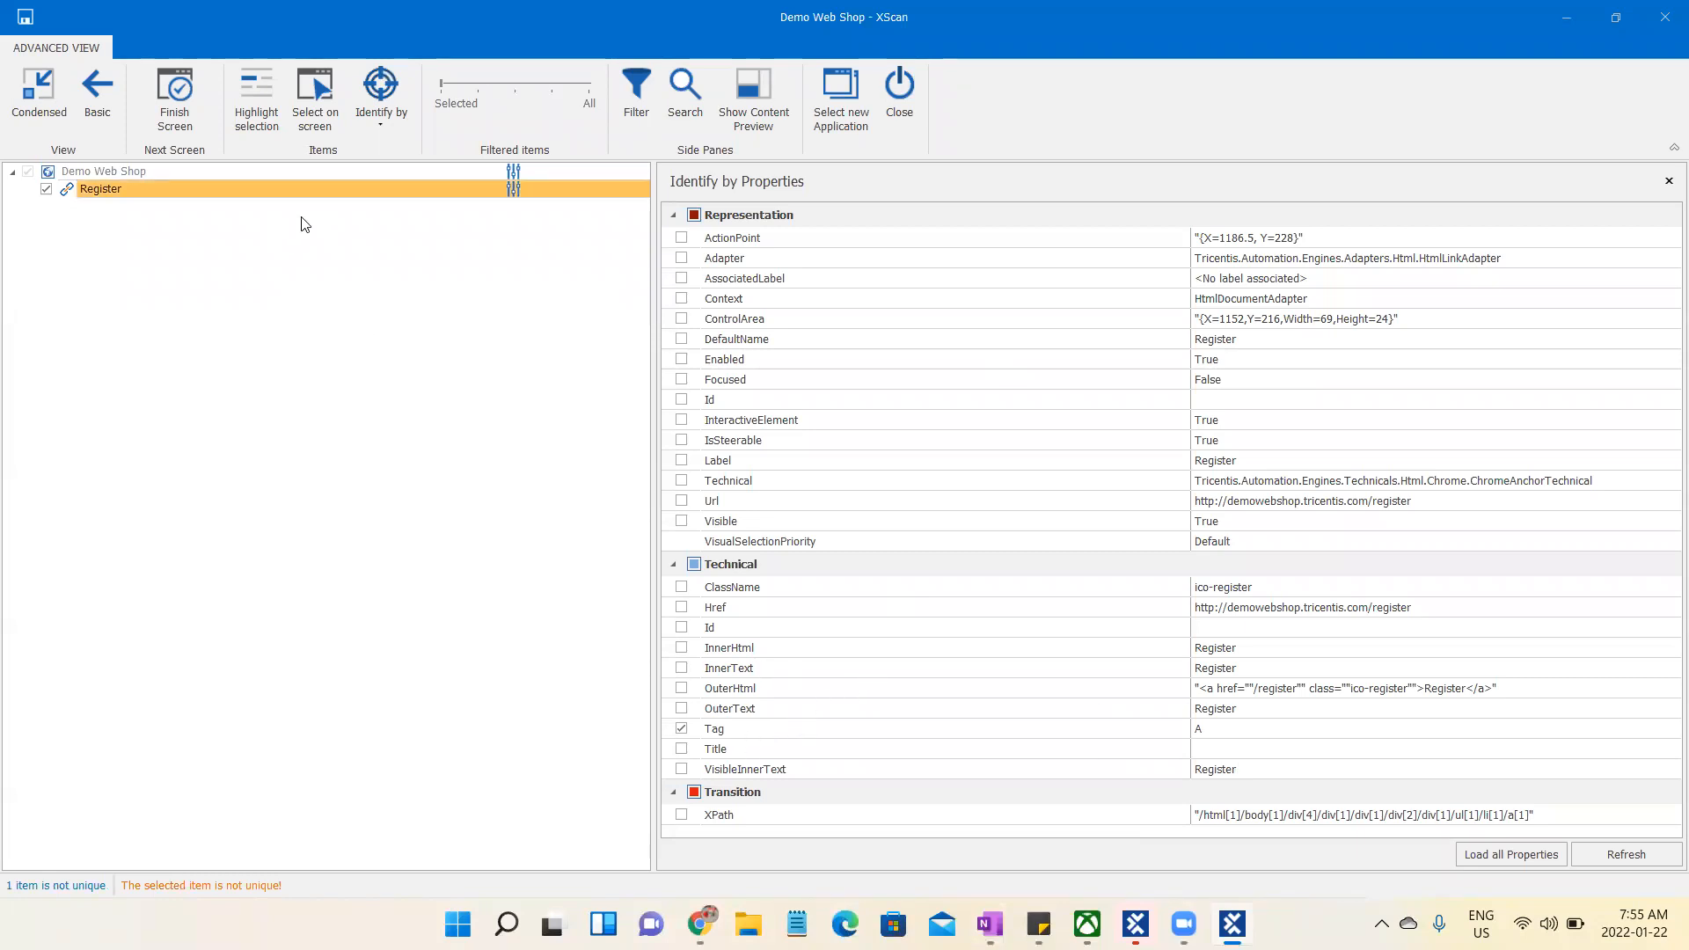
pyautogui.click(282, 194)
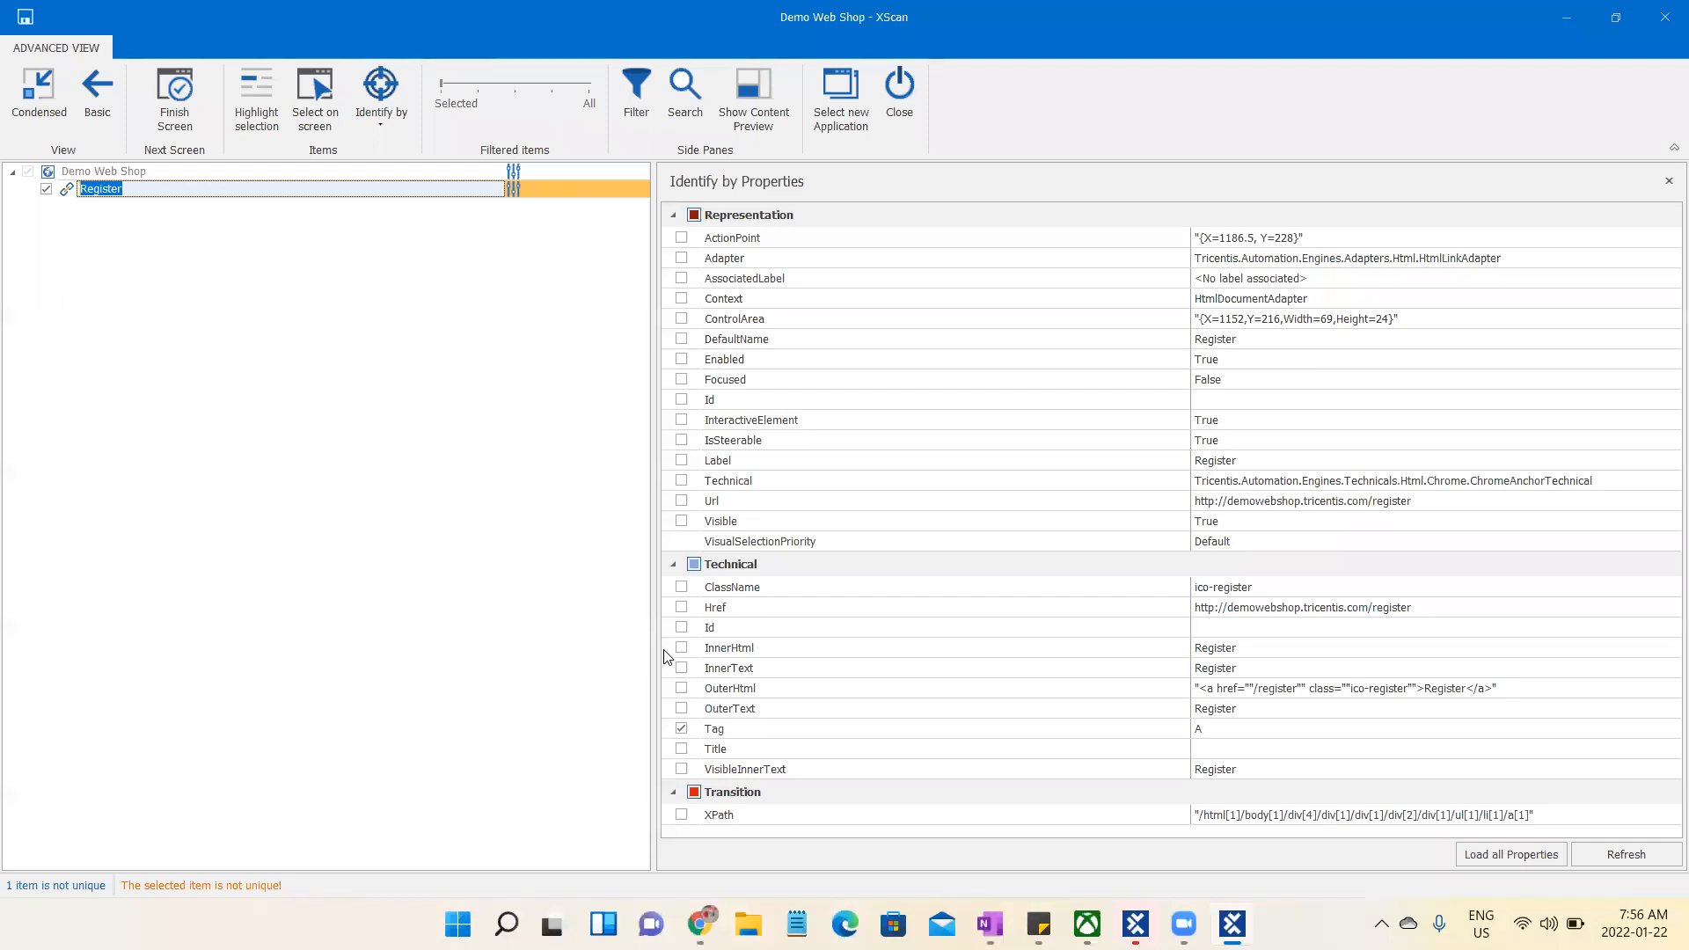
pyautogui.click(682, 668)
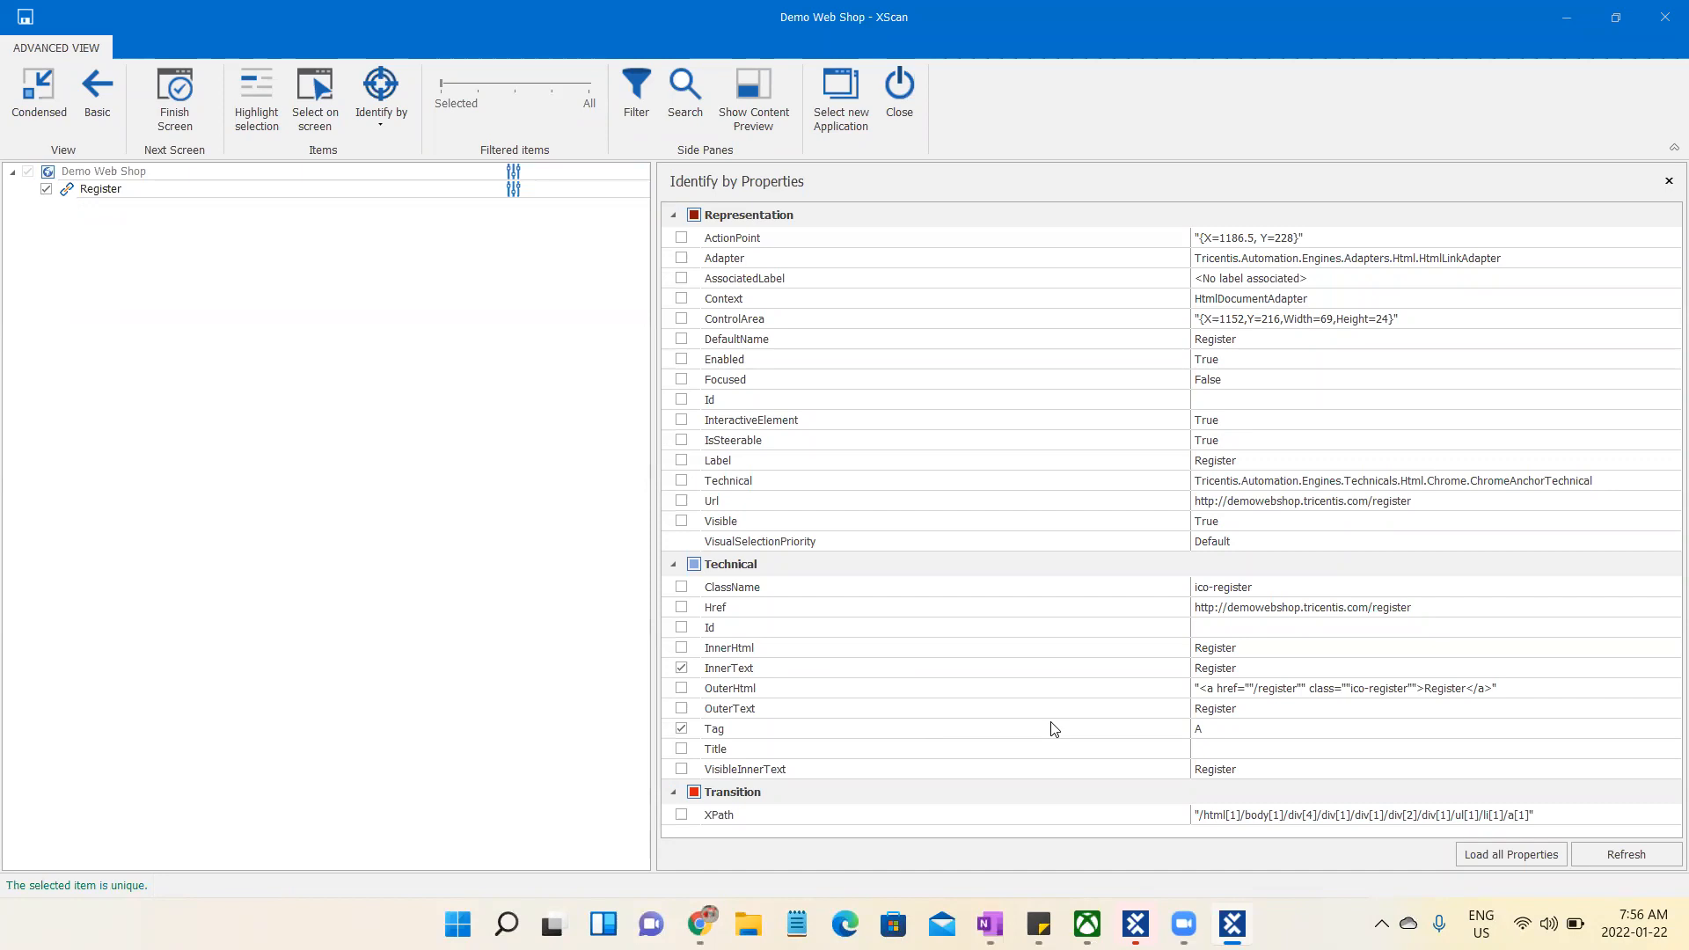
# - Finish and close the scan, and open the saved Demo Web Shop module in the Demo folder
pyautogui.click(164, 191)
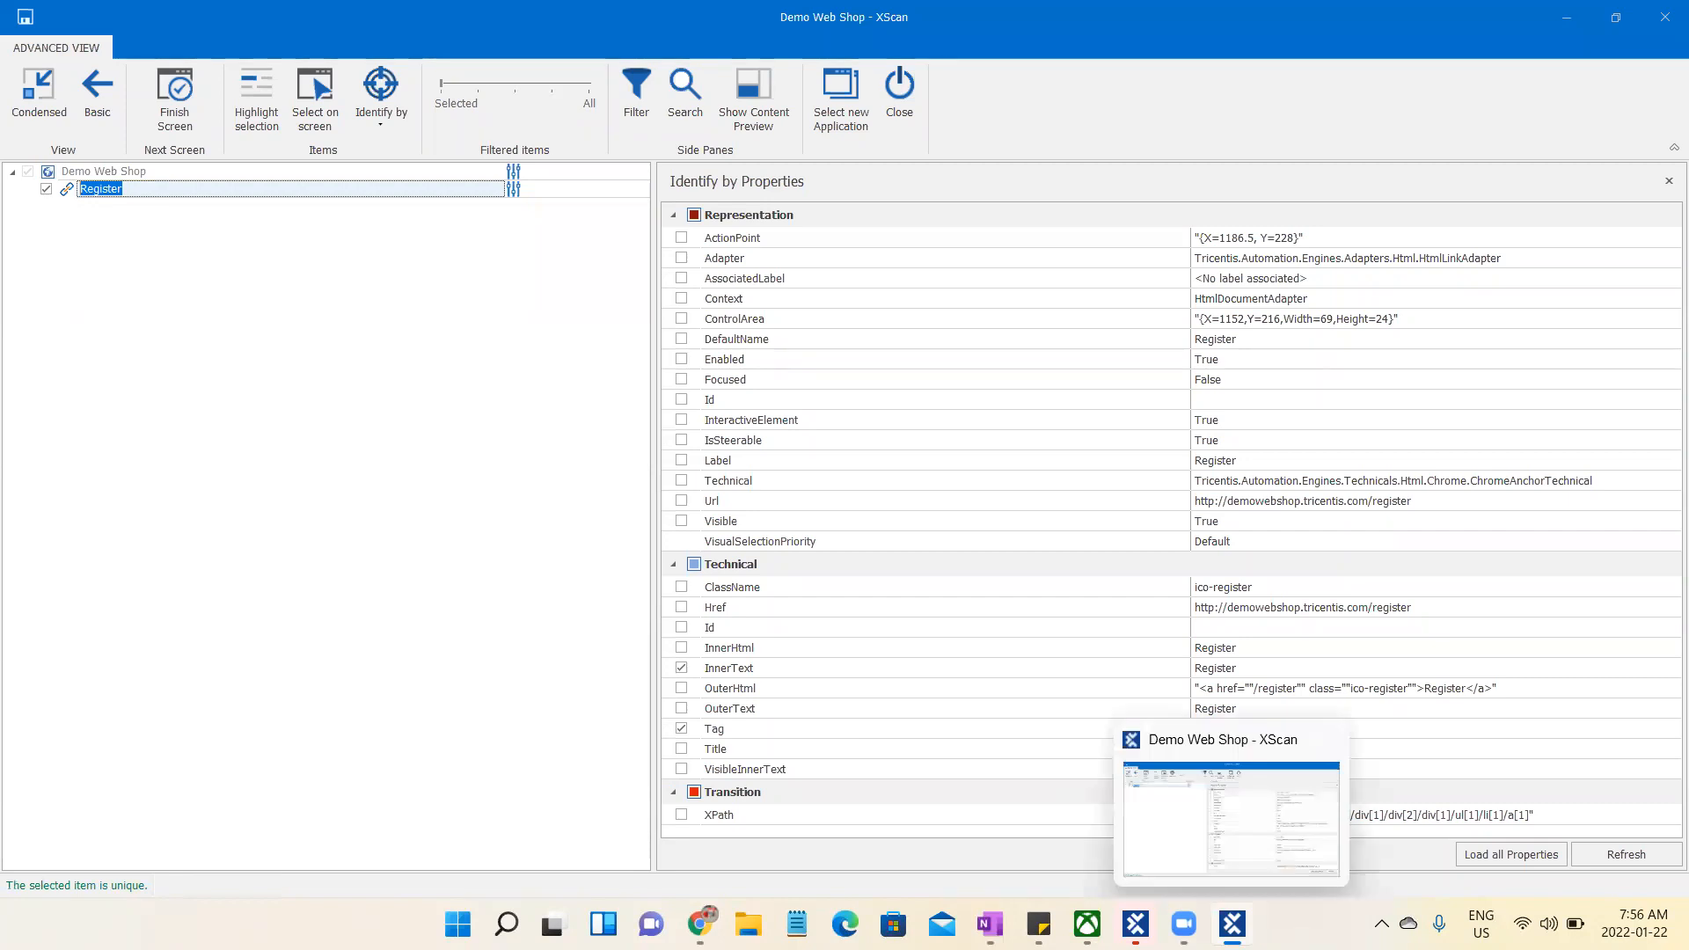
pyautogui.click(188, 121)
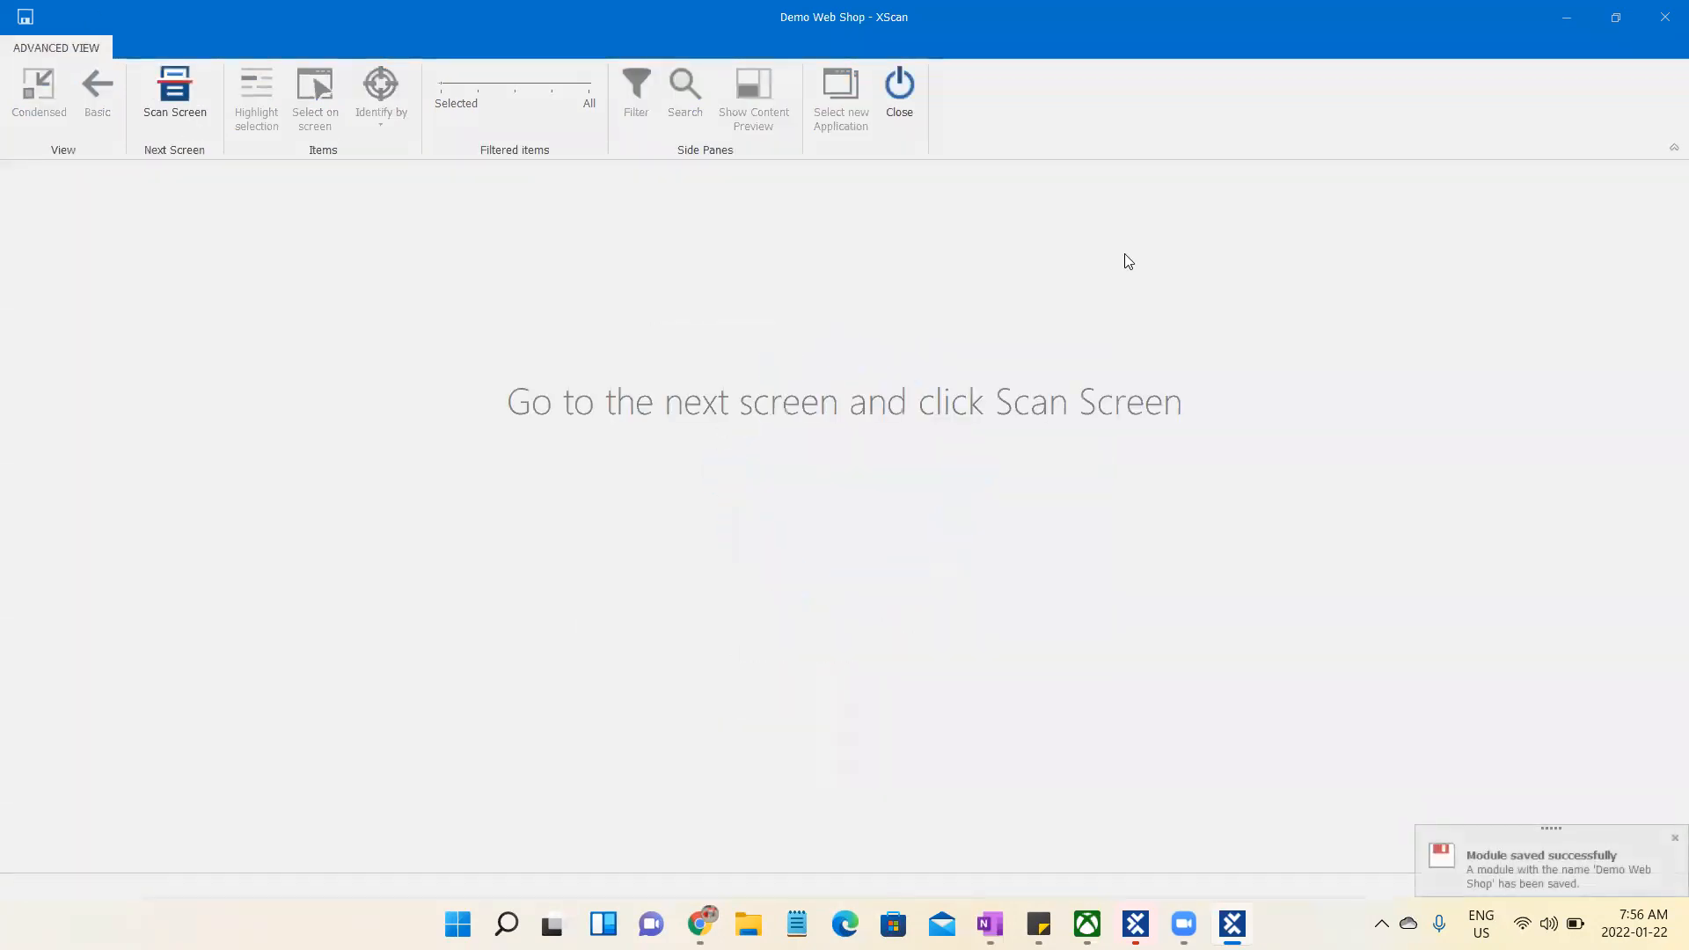
pyautogui.click(899, 93)
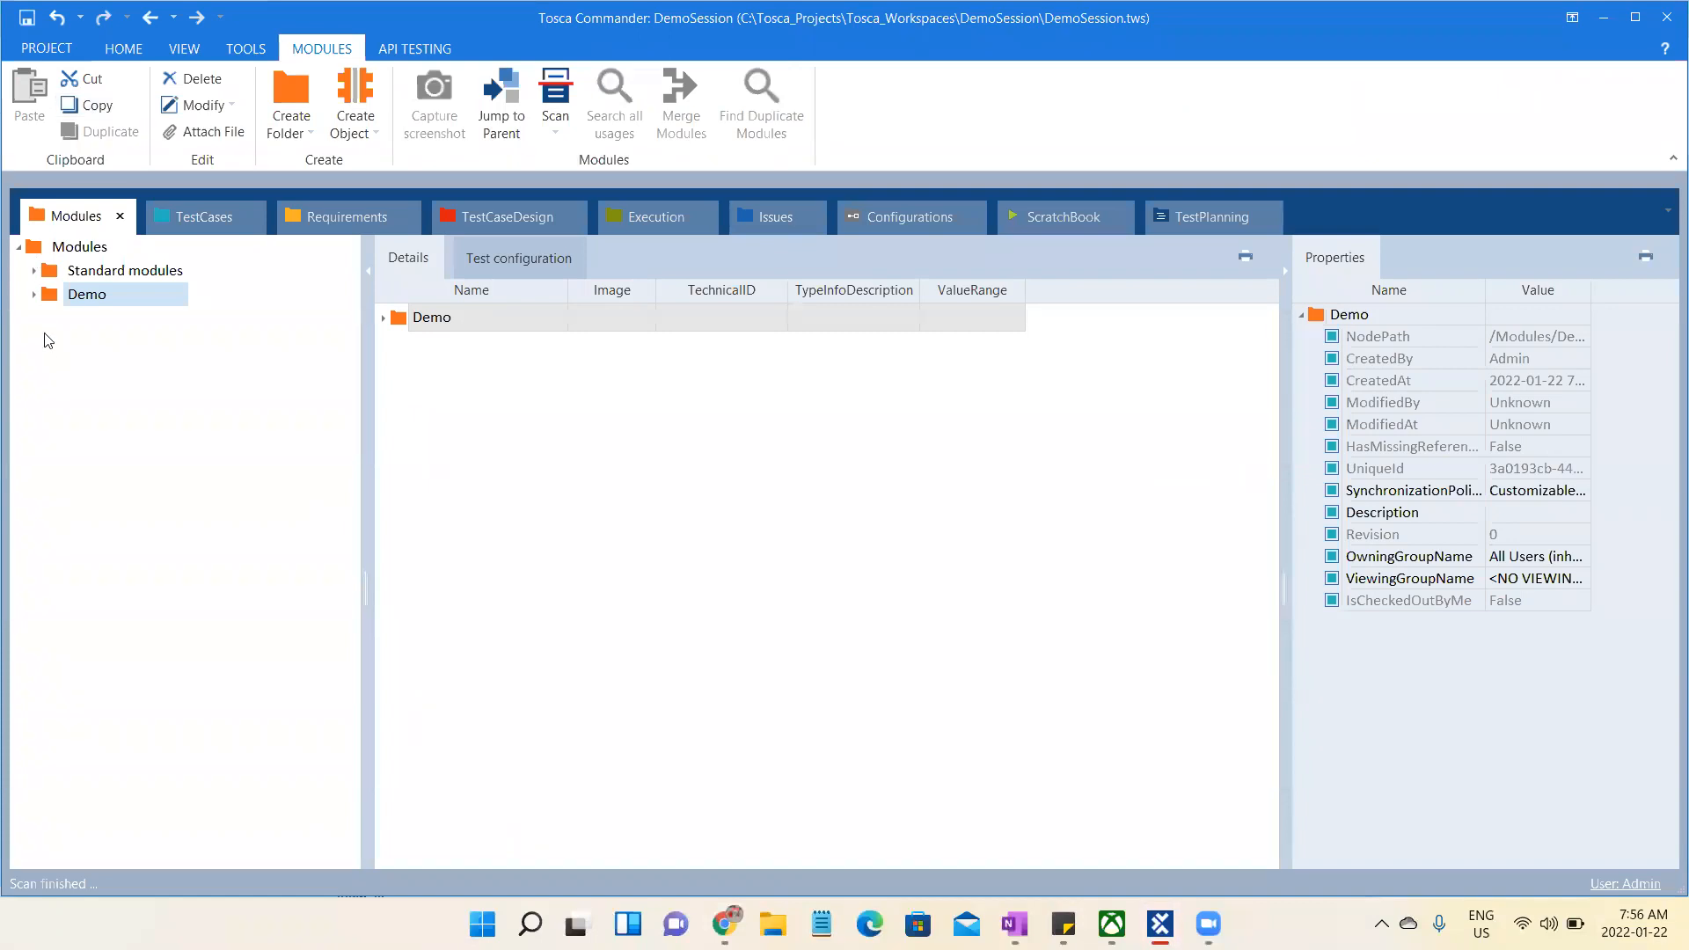
pyautogui.click(35, 295)
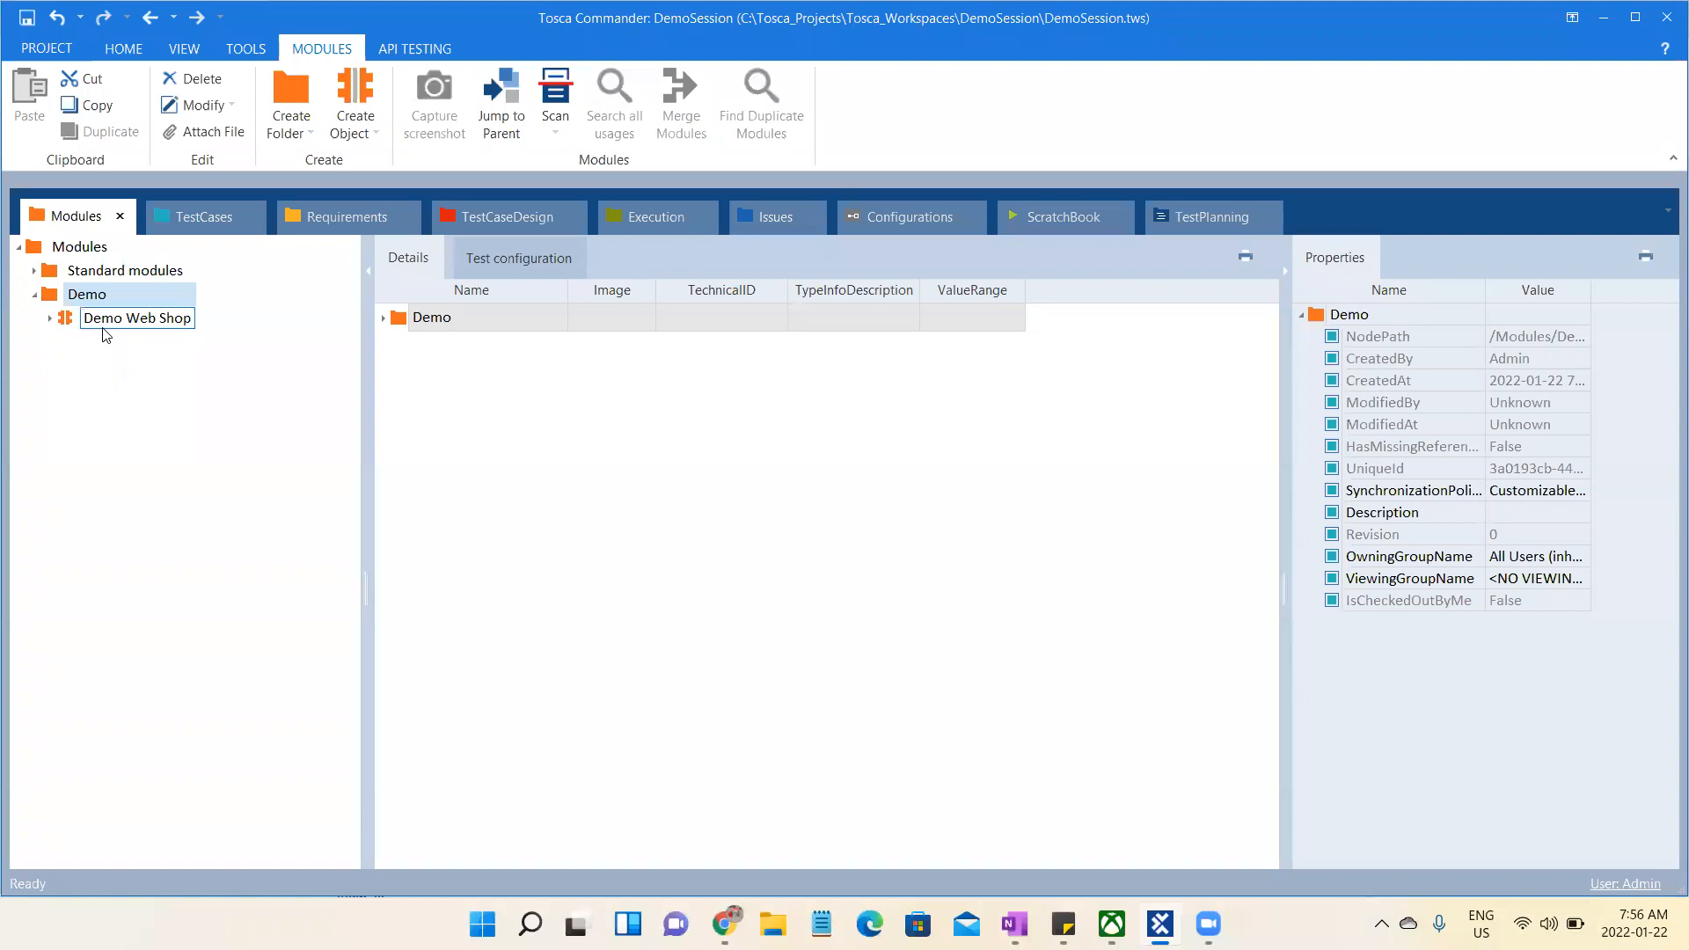
pyautogui.click(111, 326)
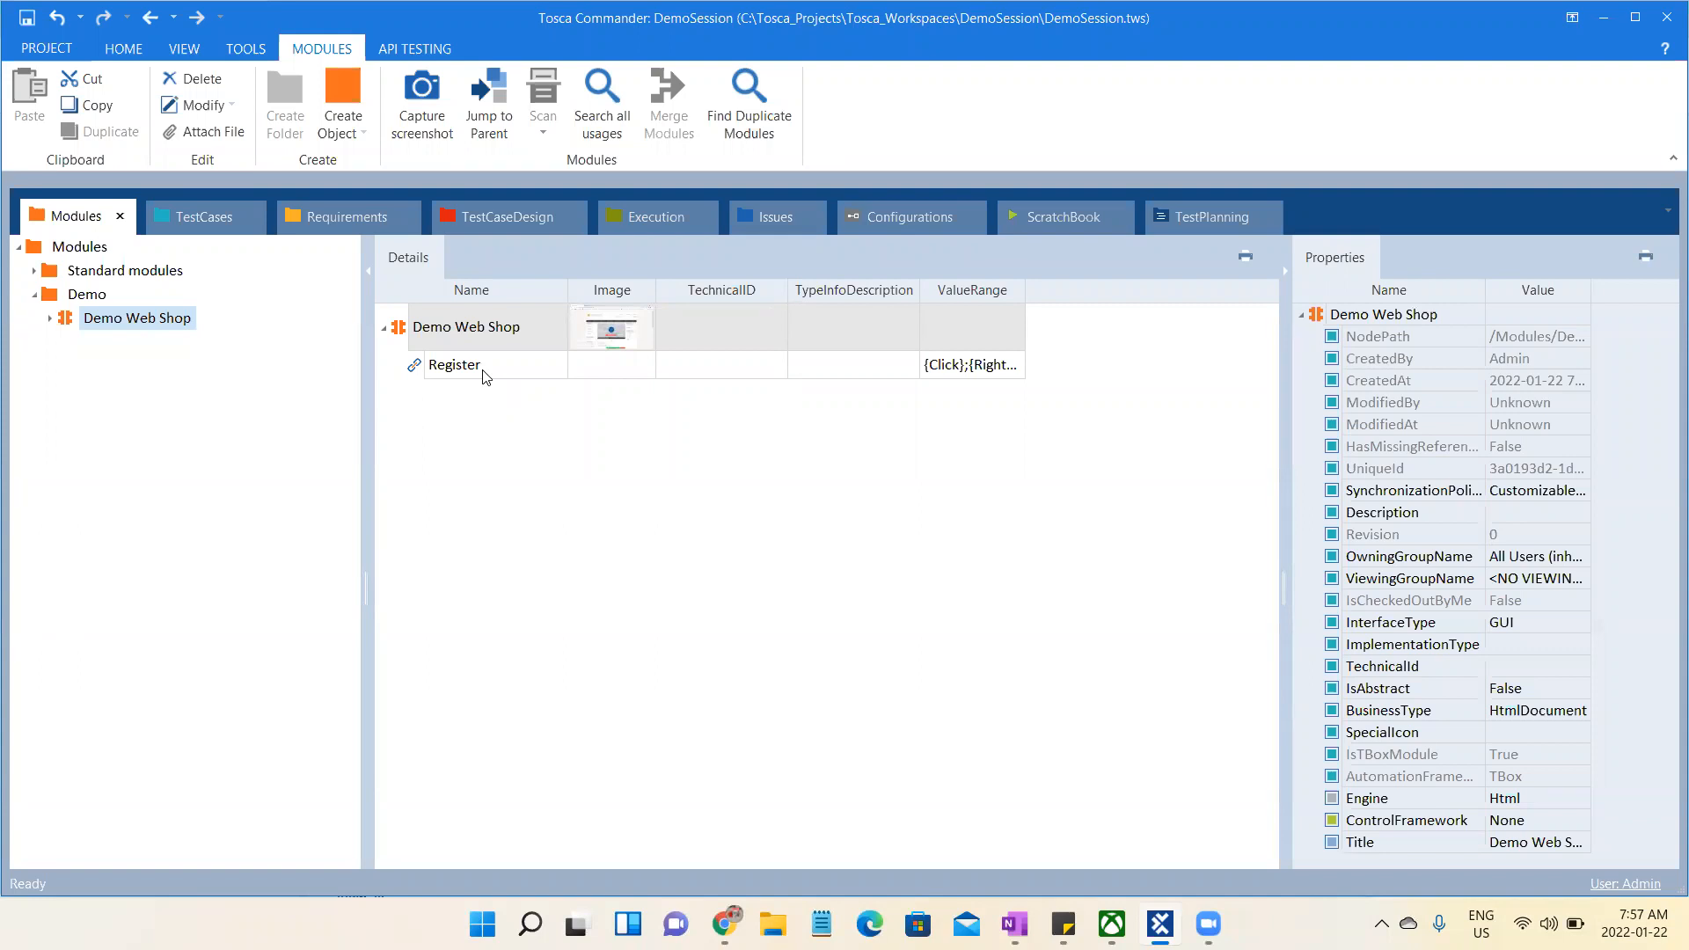
# - Switch to OneNote, complete the Identification line with "Attributes" after "Modules----", and point out both terms
pyautogui.click(1014, 924)
pyautogui.click(582, 508)
pyautogui.write('Att')
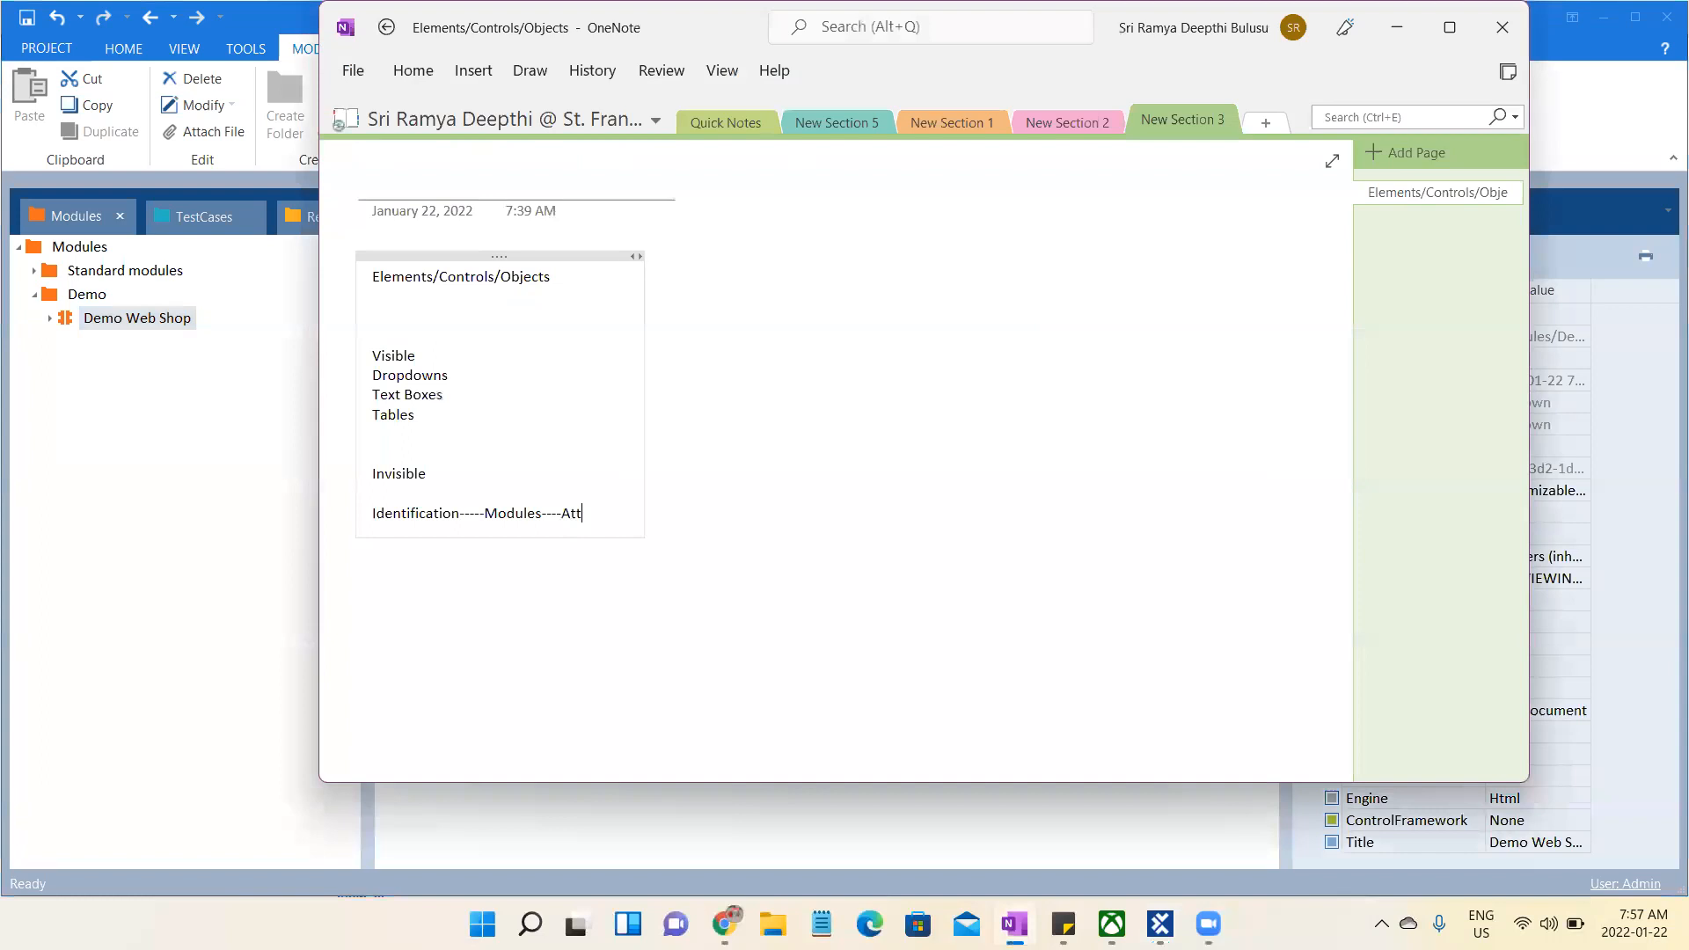
pyautogui.write('ributes')
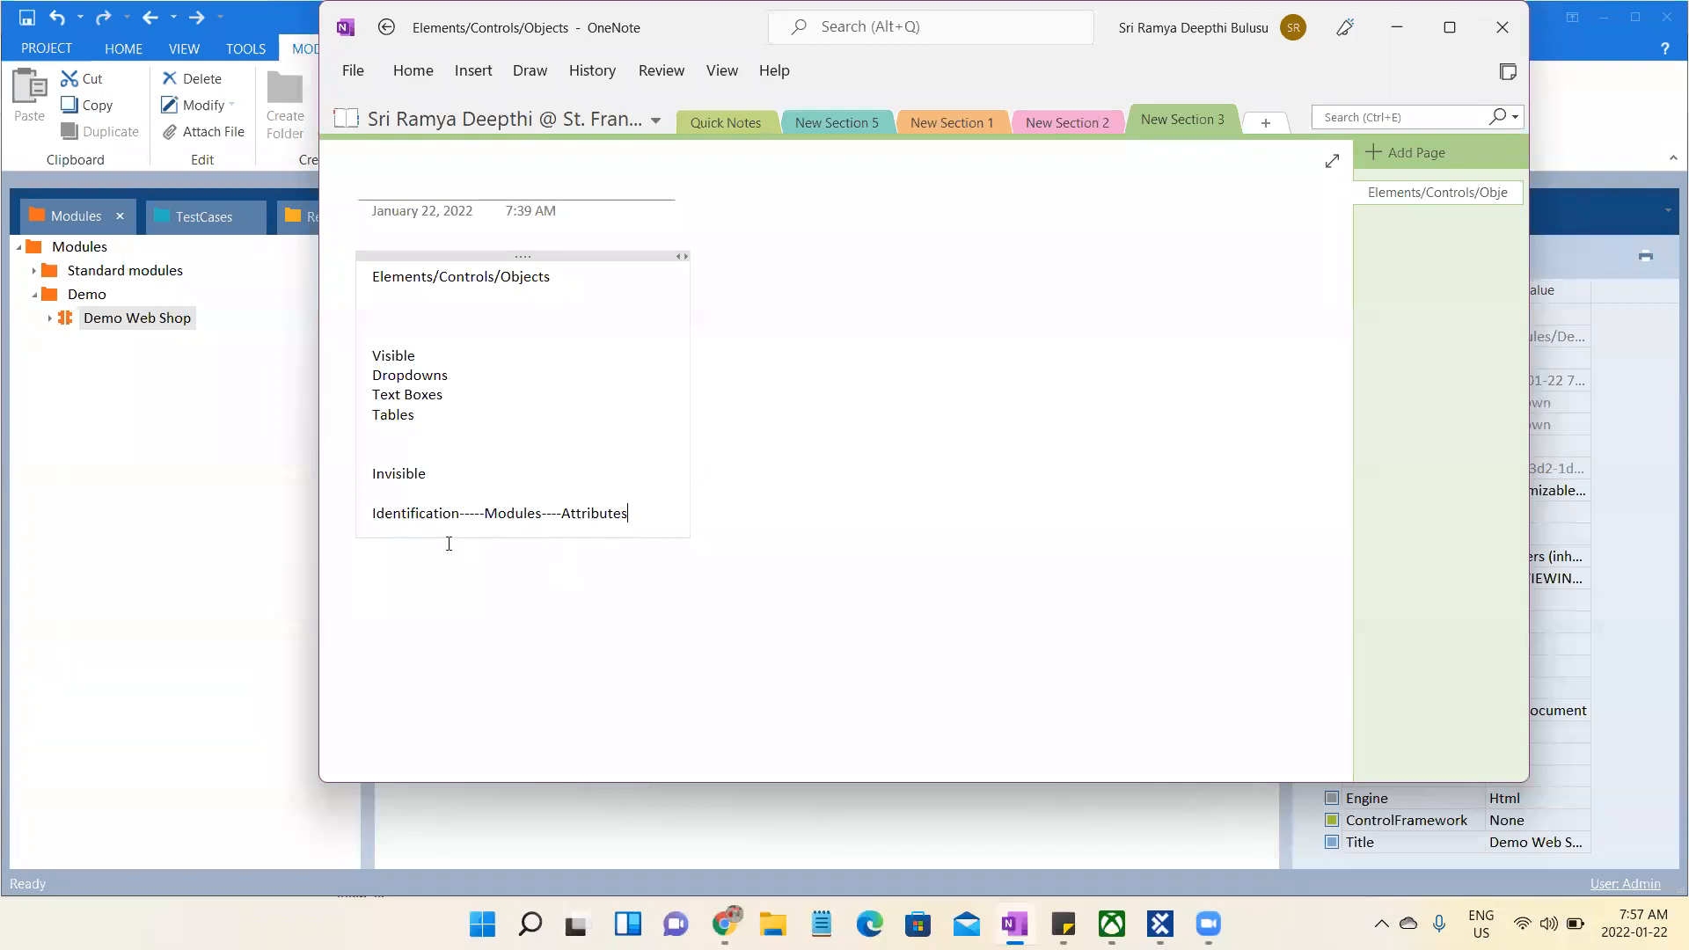
pyautogui.doubleClick(510, 521)
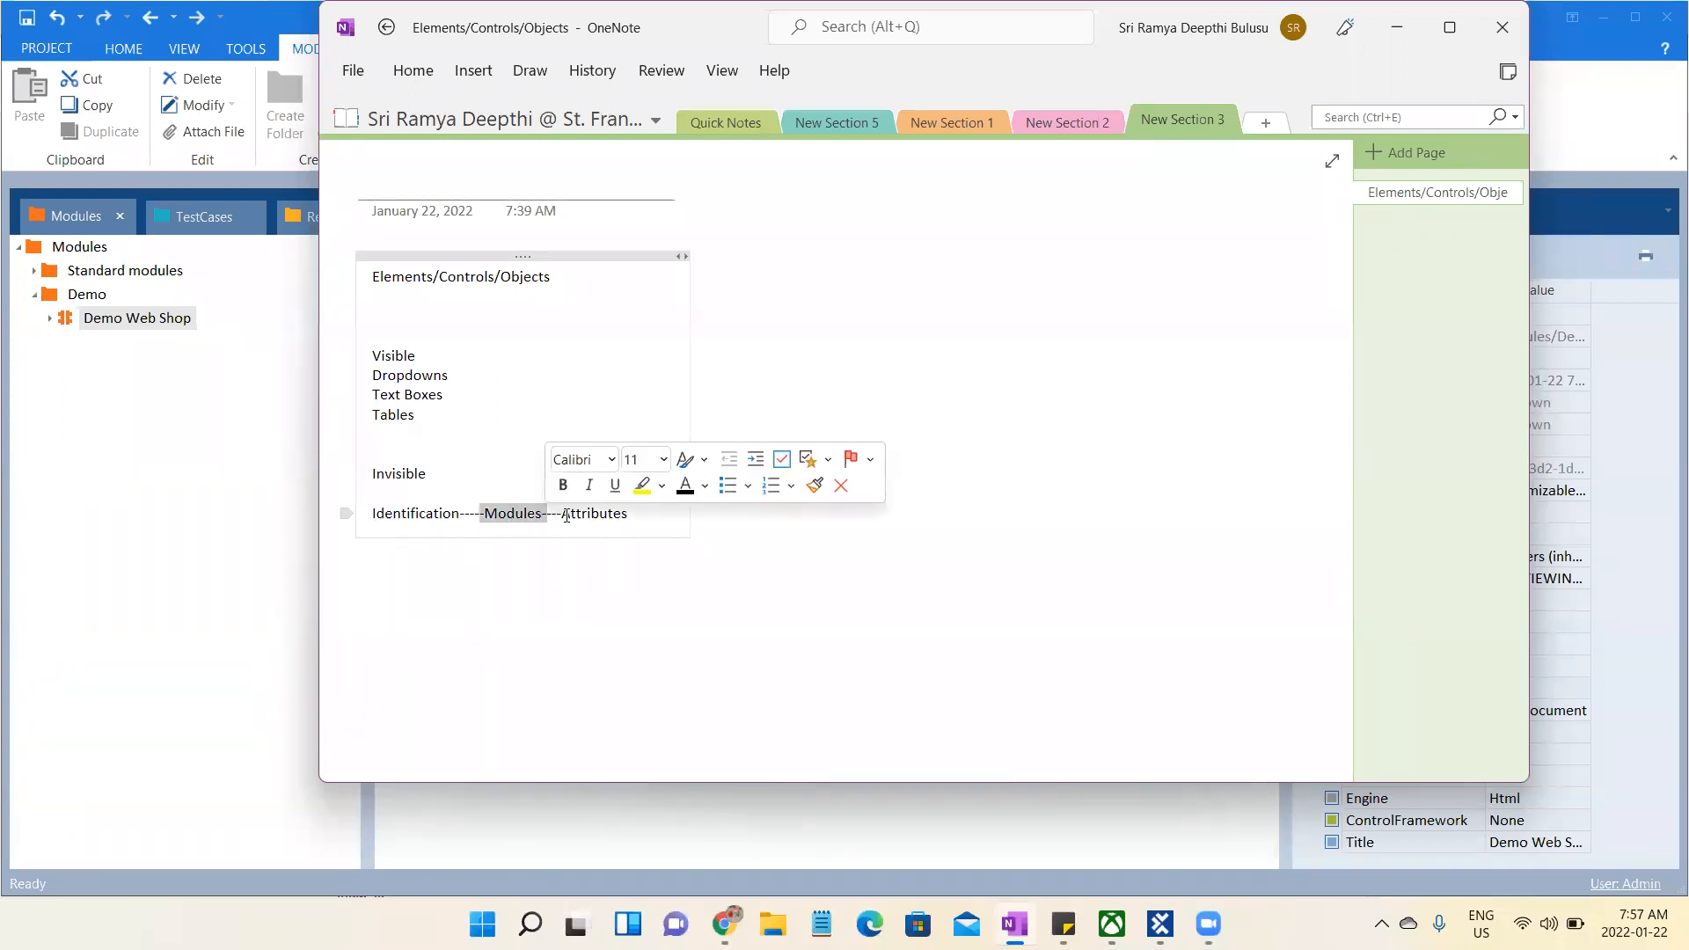
pyautogui.doubleClick(635, 516)
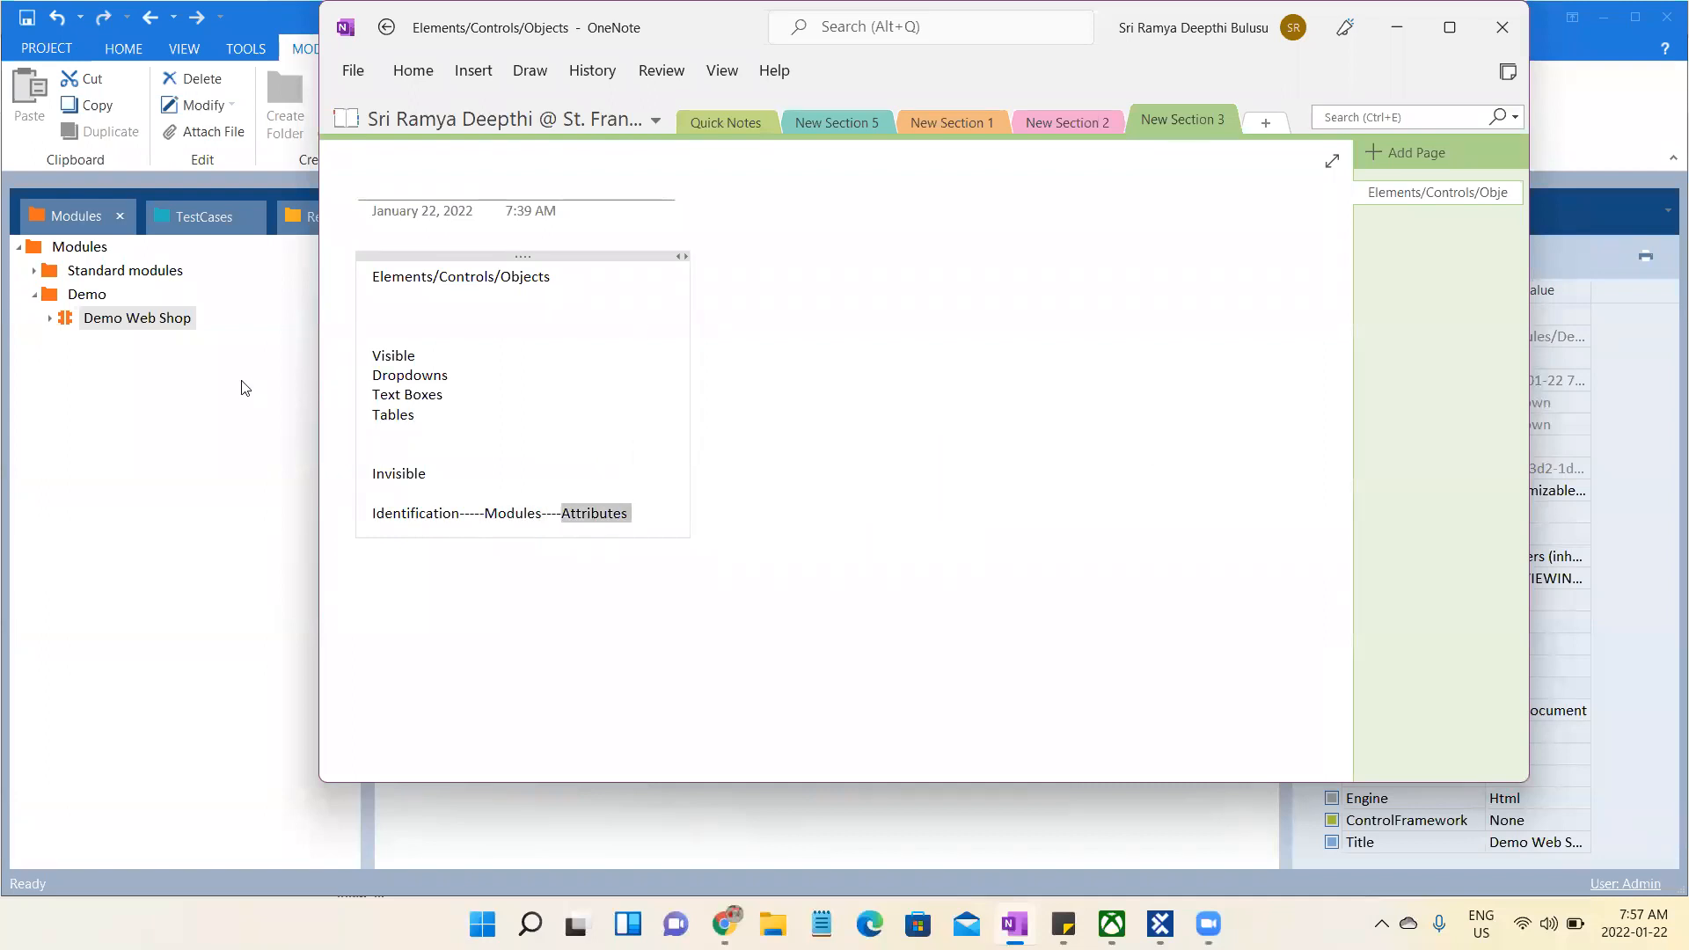
# - Switch to Tosca Commander and examine the properties of the Register attribute in the Demo Web Shop module
pyautogui.click(201, 406)
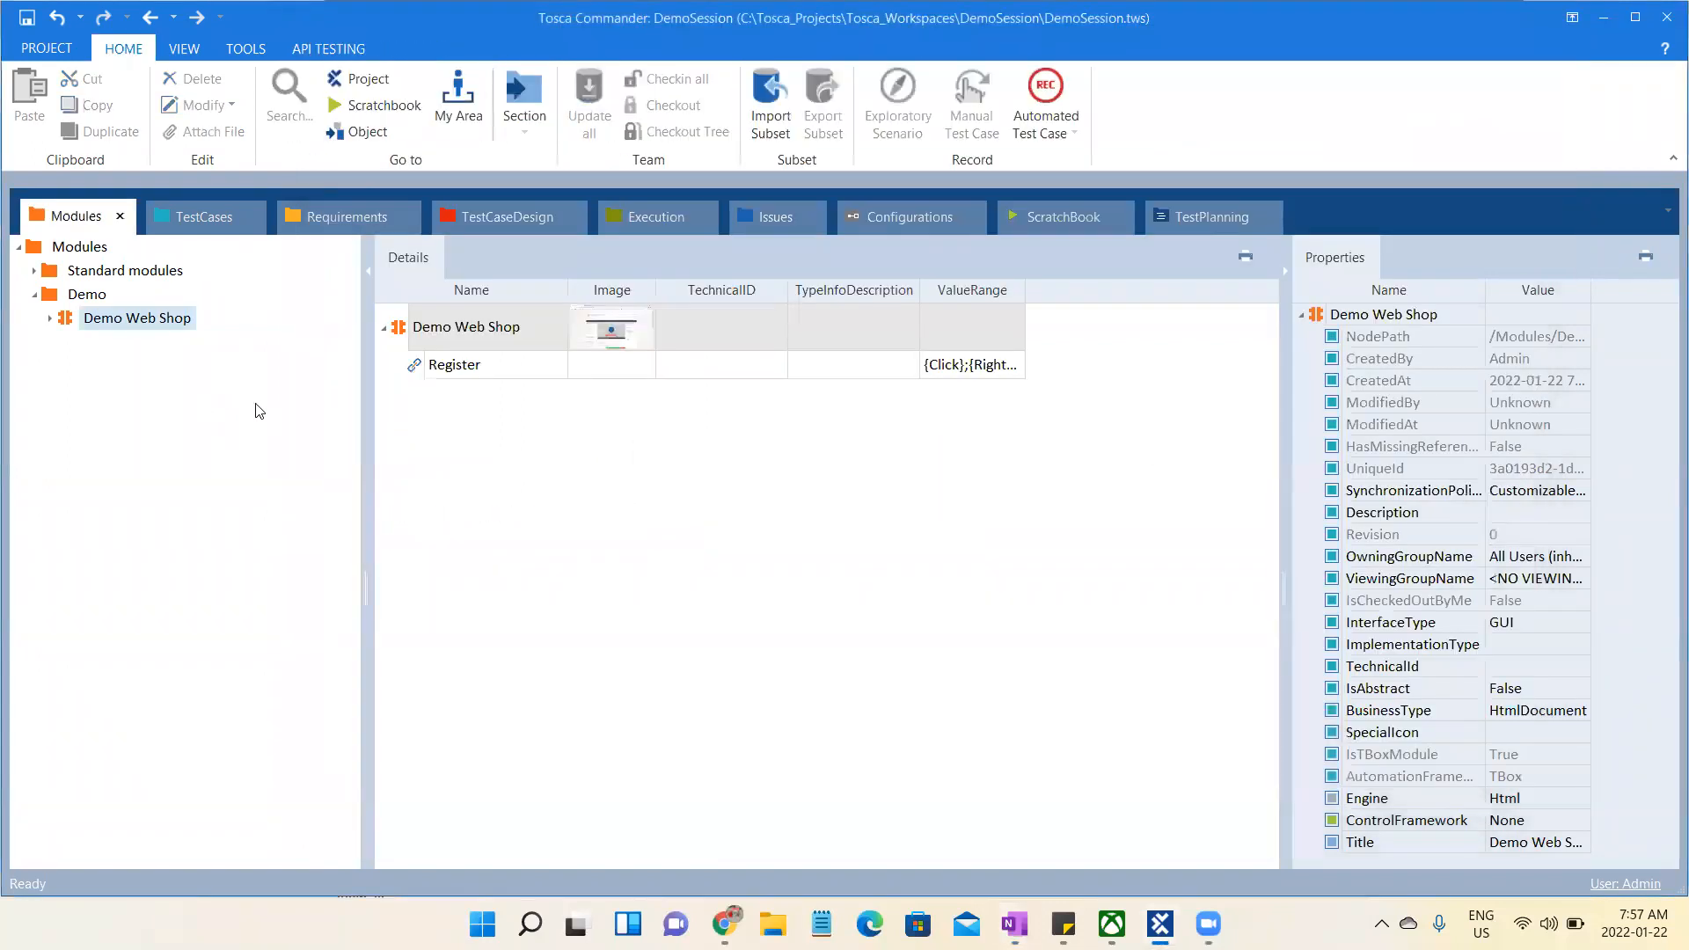
pyautogui.click(468, 367)
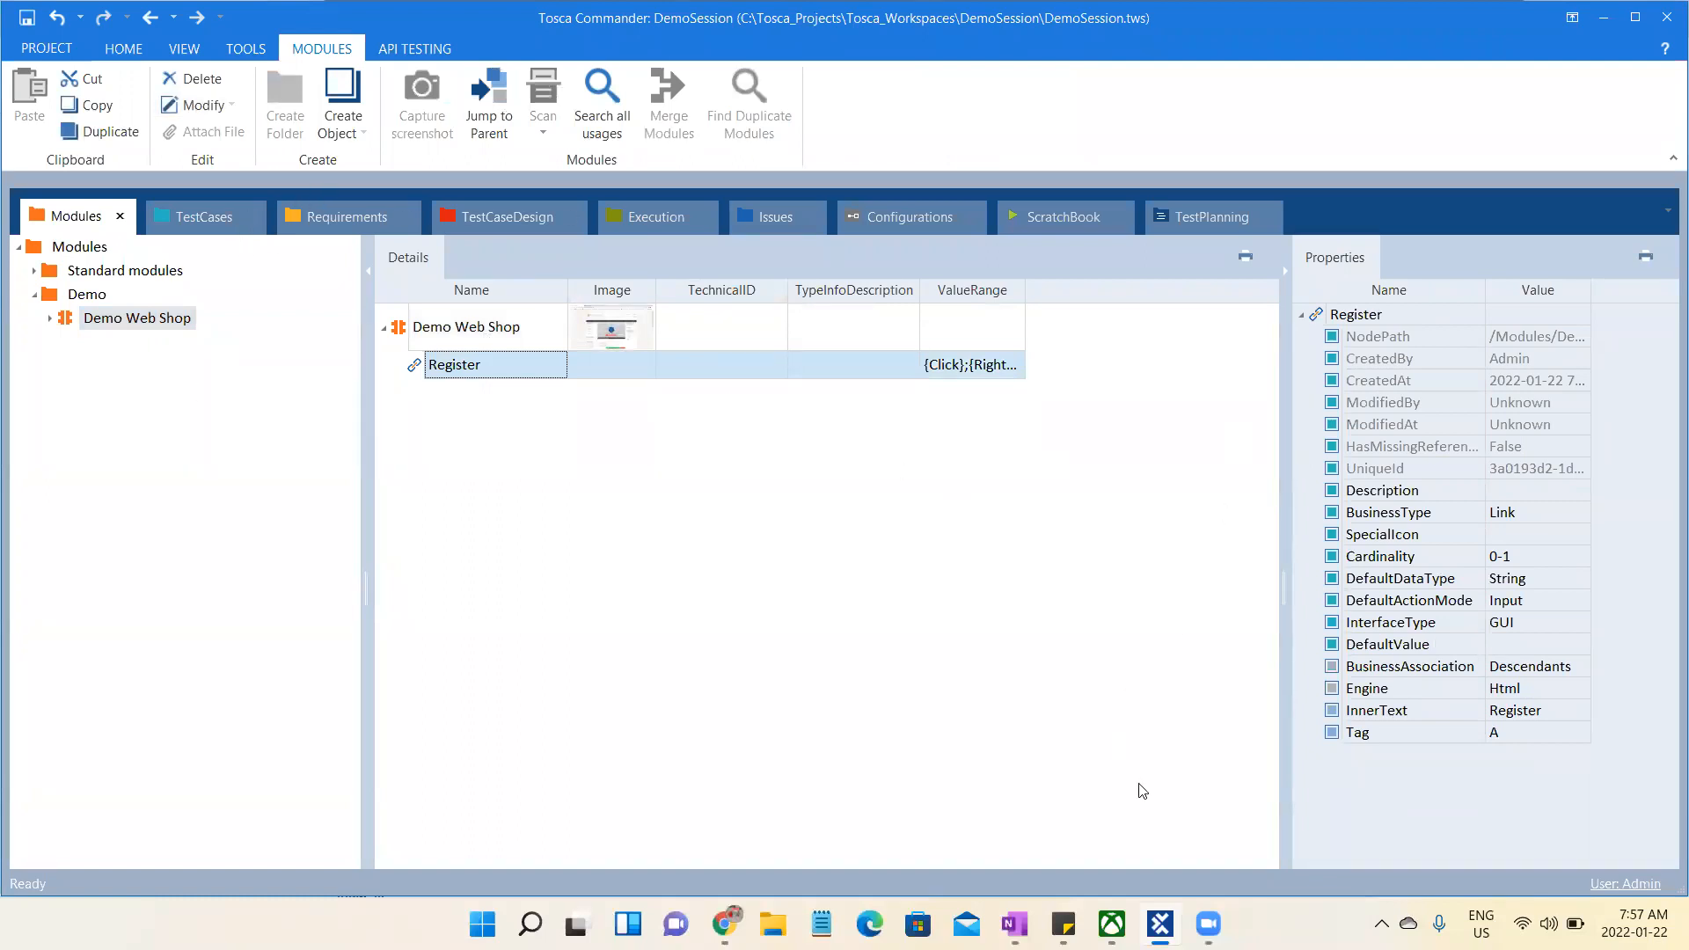
pyautogui.moveTo(1160, 923)
pyautogui.click(724, 923)
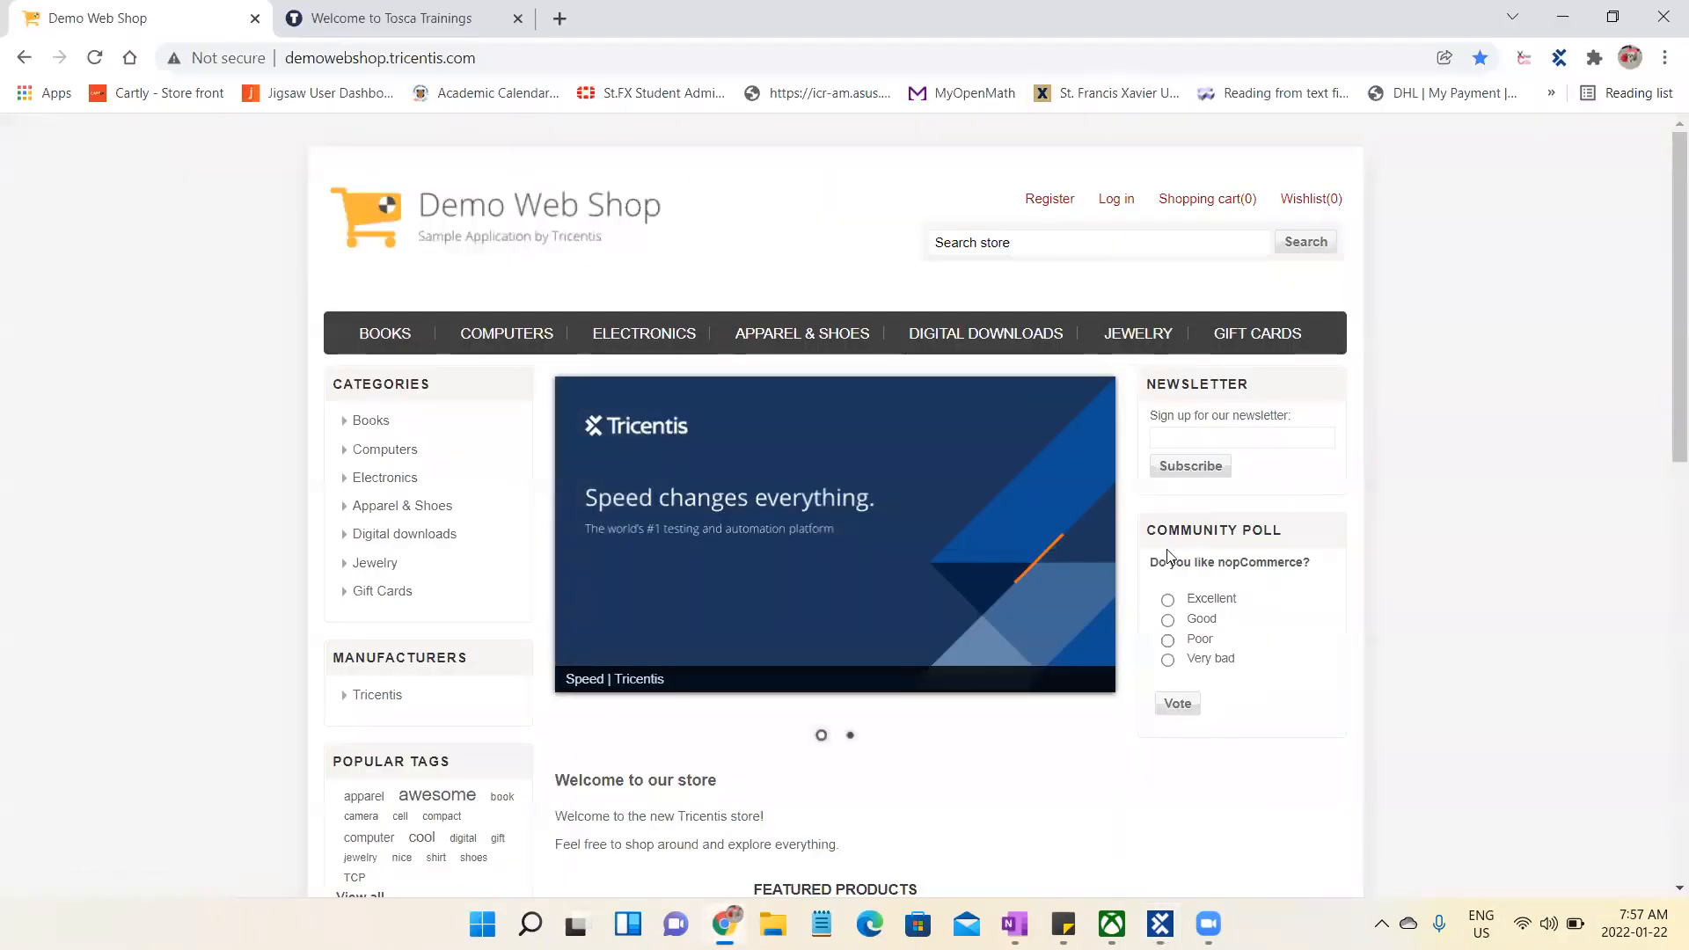
# - Switch to OneNote and add the line "Operation----TestCases" below the Identification line, leaving a blank line between them
pyautogui.click(1015, 921)
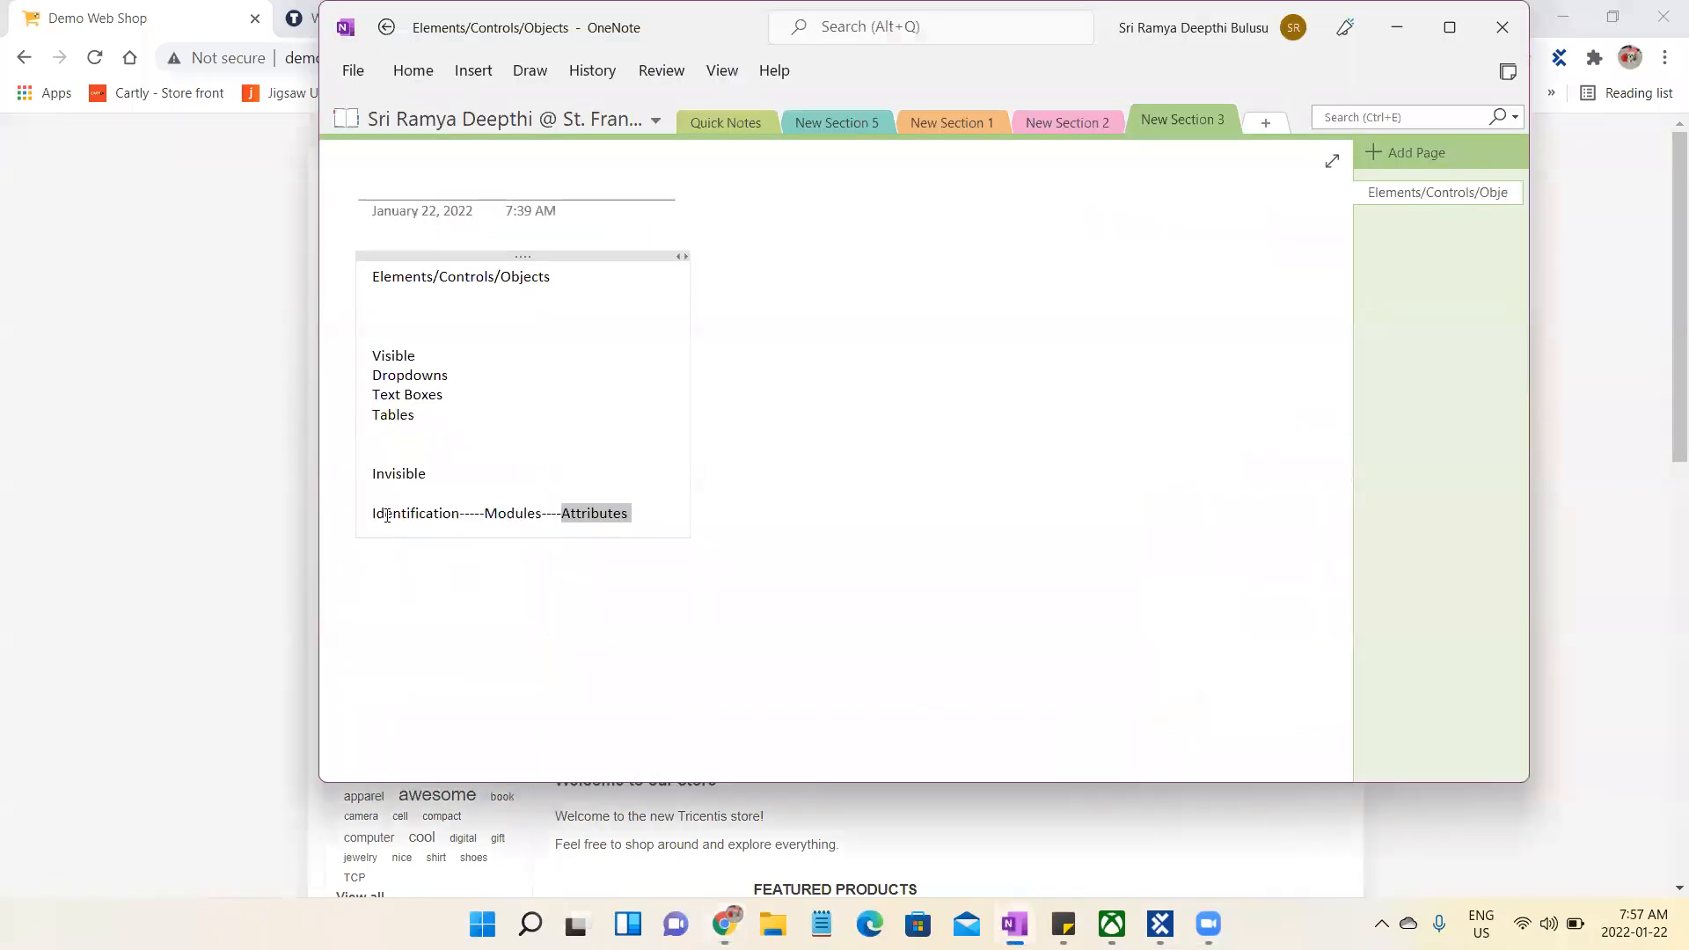
pyautogui.click(661, 516)
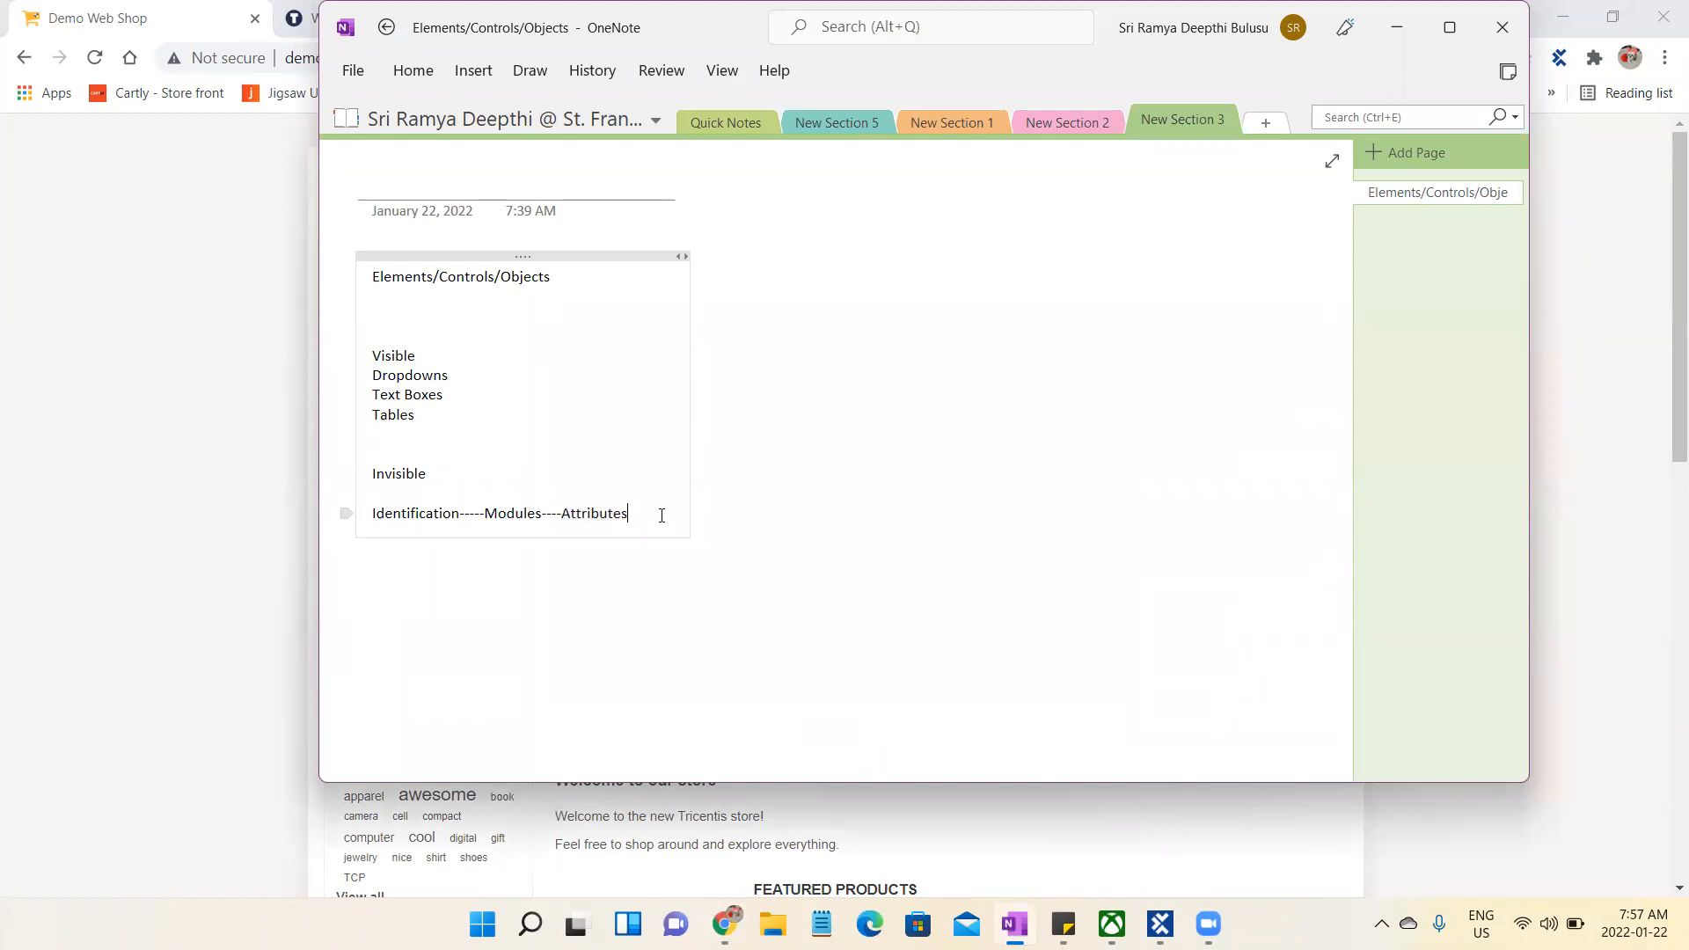
pyautogui.press('Return')
pyautogui.press('Return')
pyautogui.write('Operat')
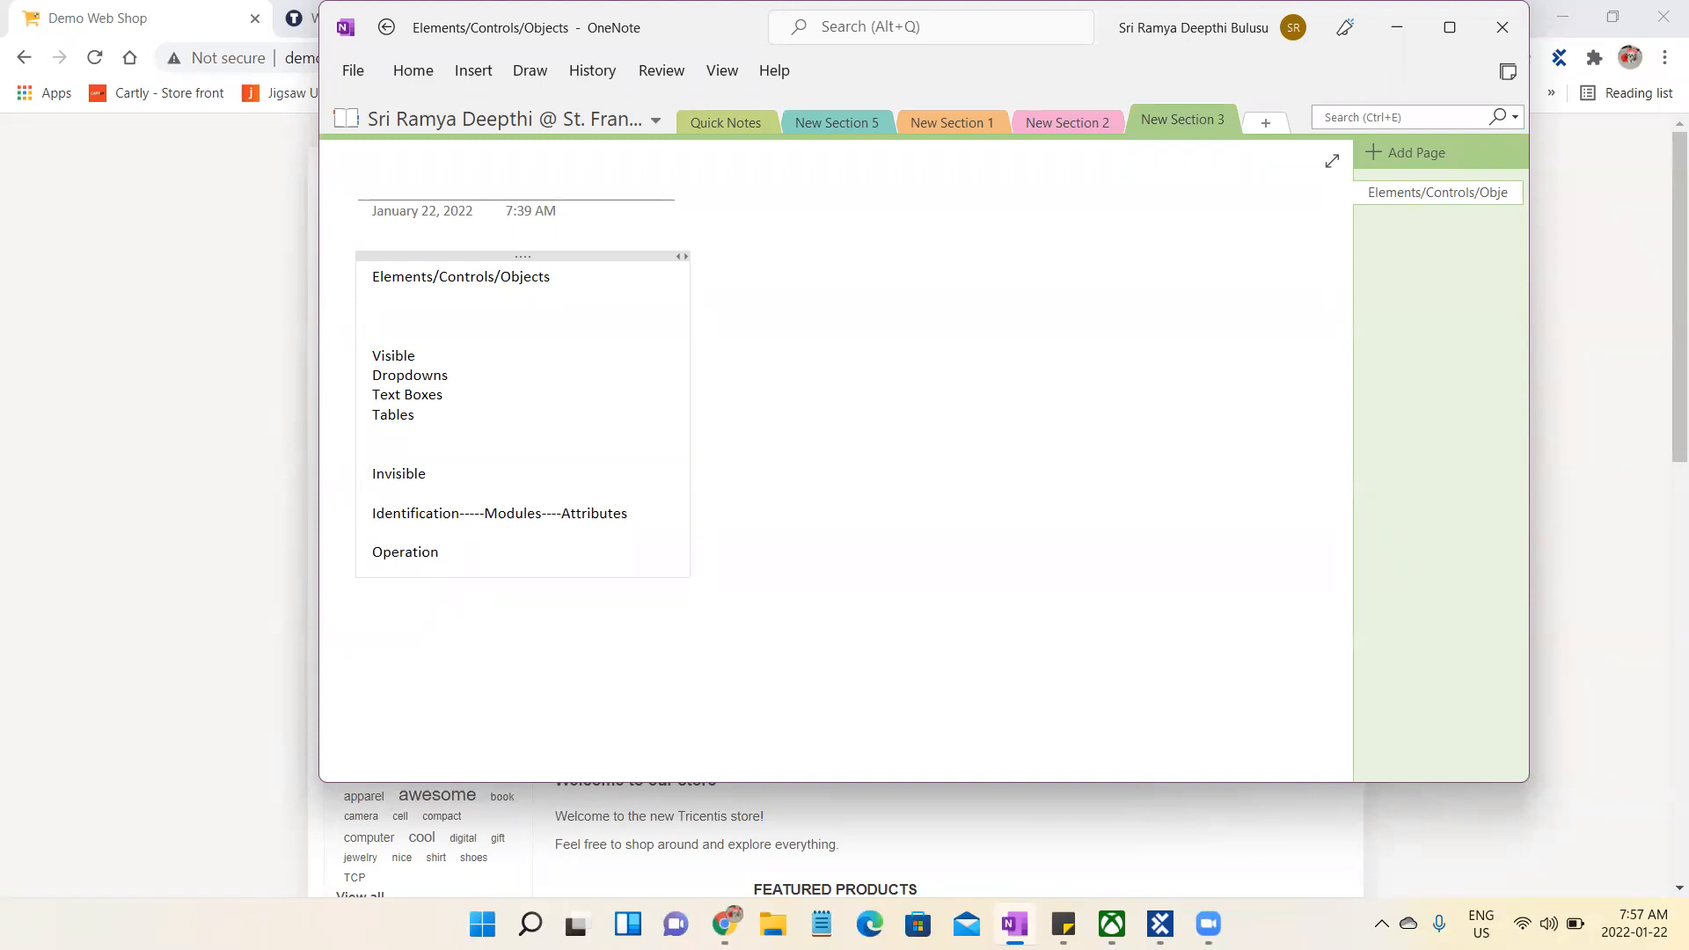
pyautogui.write('ion----TestCases')
# - Switch to Tosca Commander, view the TestCases section, and close the Issues and TestPlanning sections
pyautogui.click(1160, 923)
pyautogui.click(200, 220)
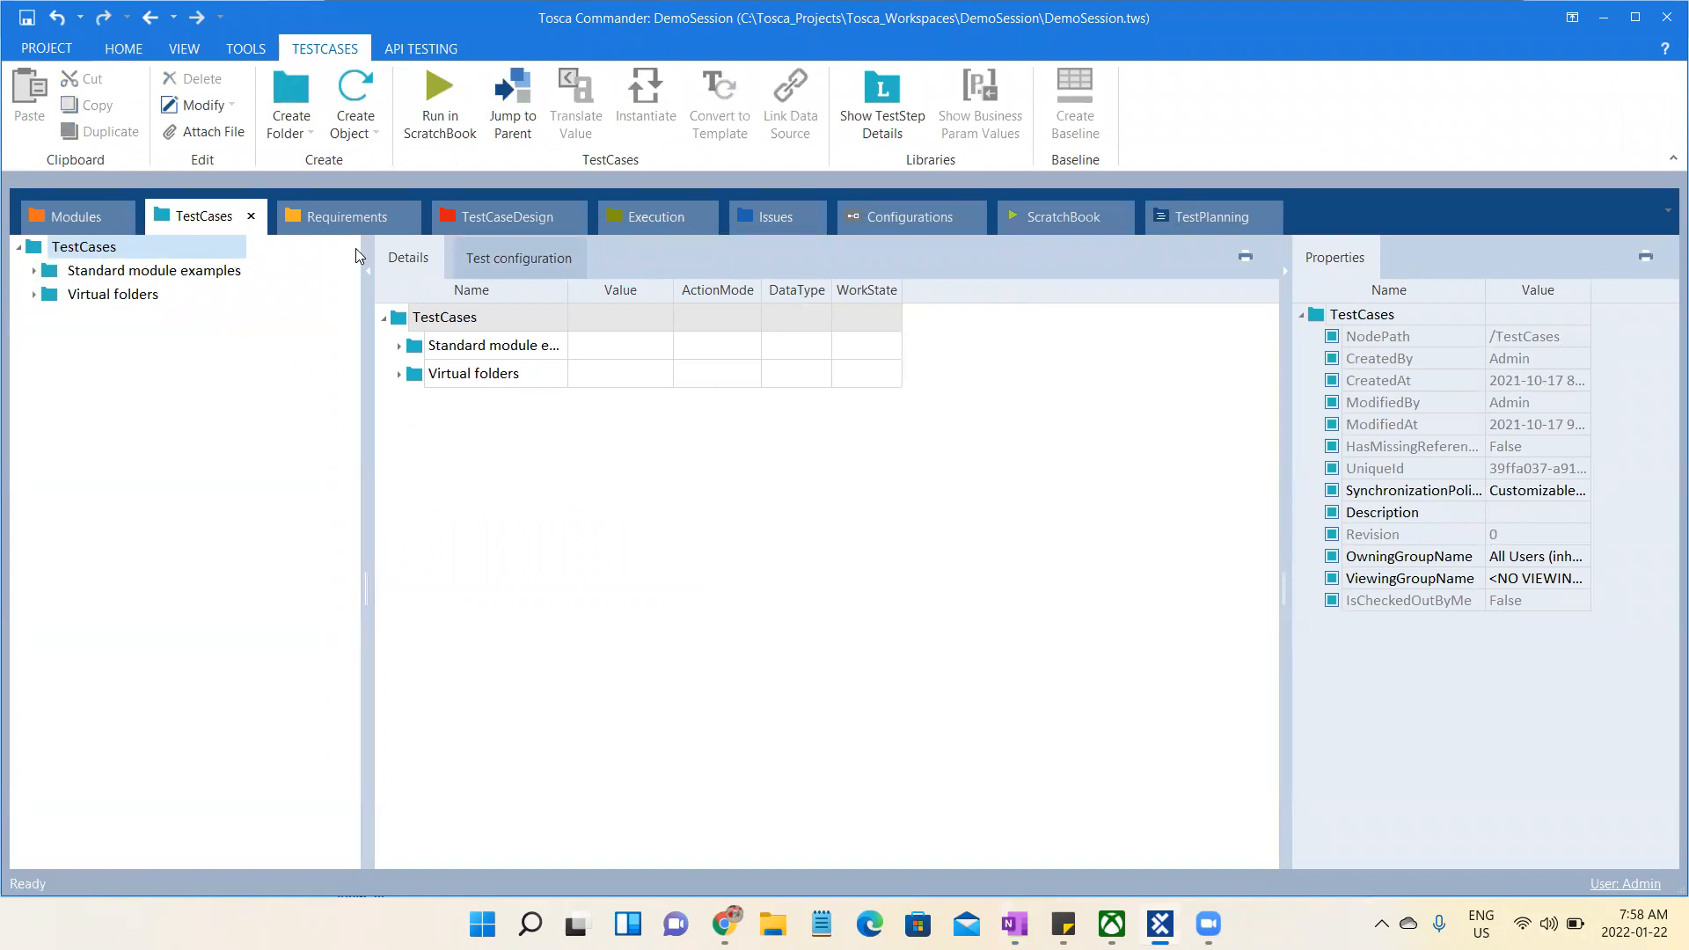
pyautogui.click(778, 220)
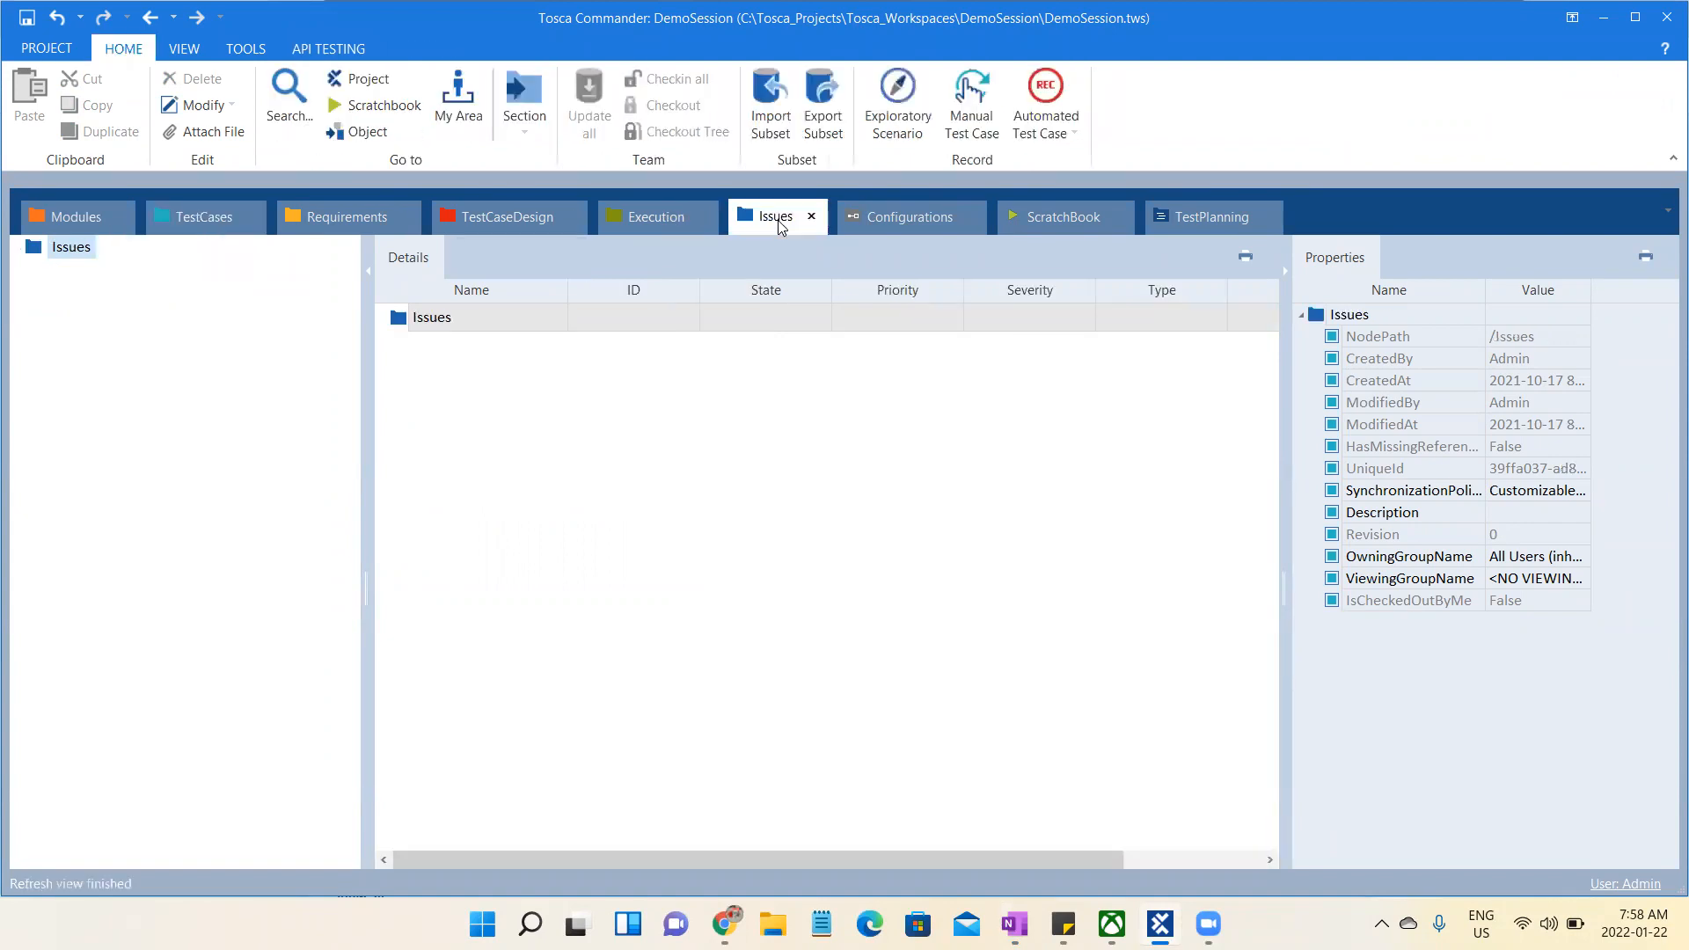
pyautogui.click(1210, 218)
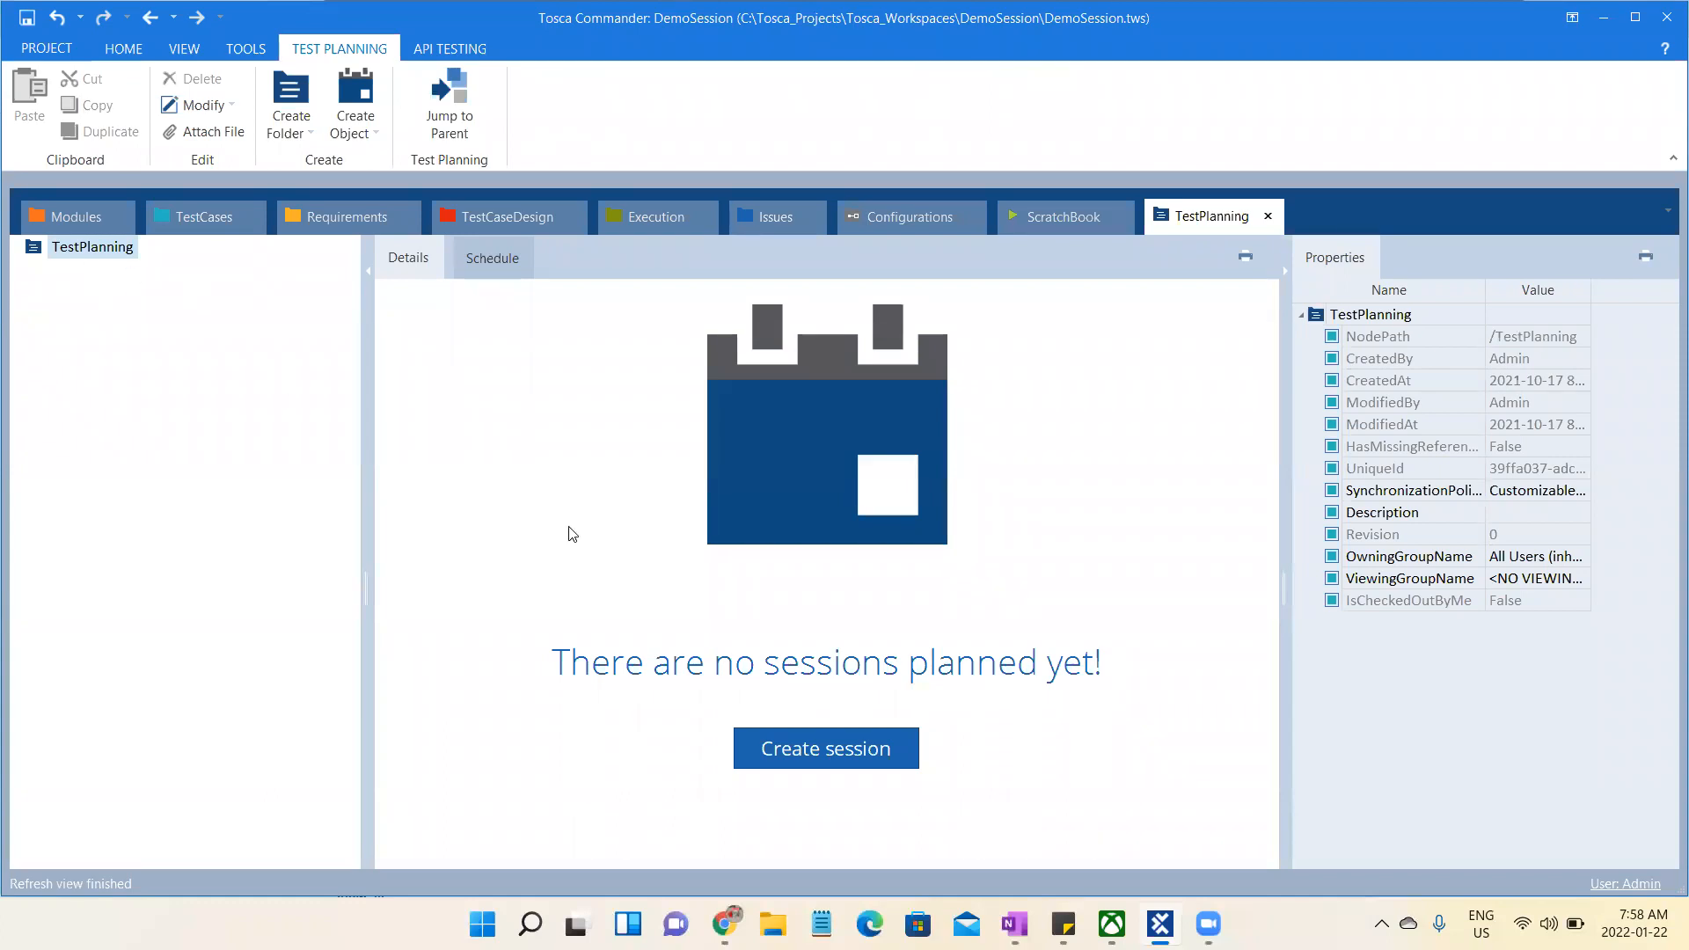
pyautogui.click(804, 219)
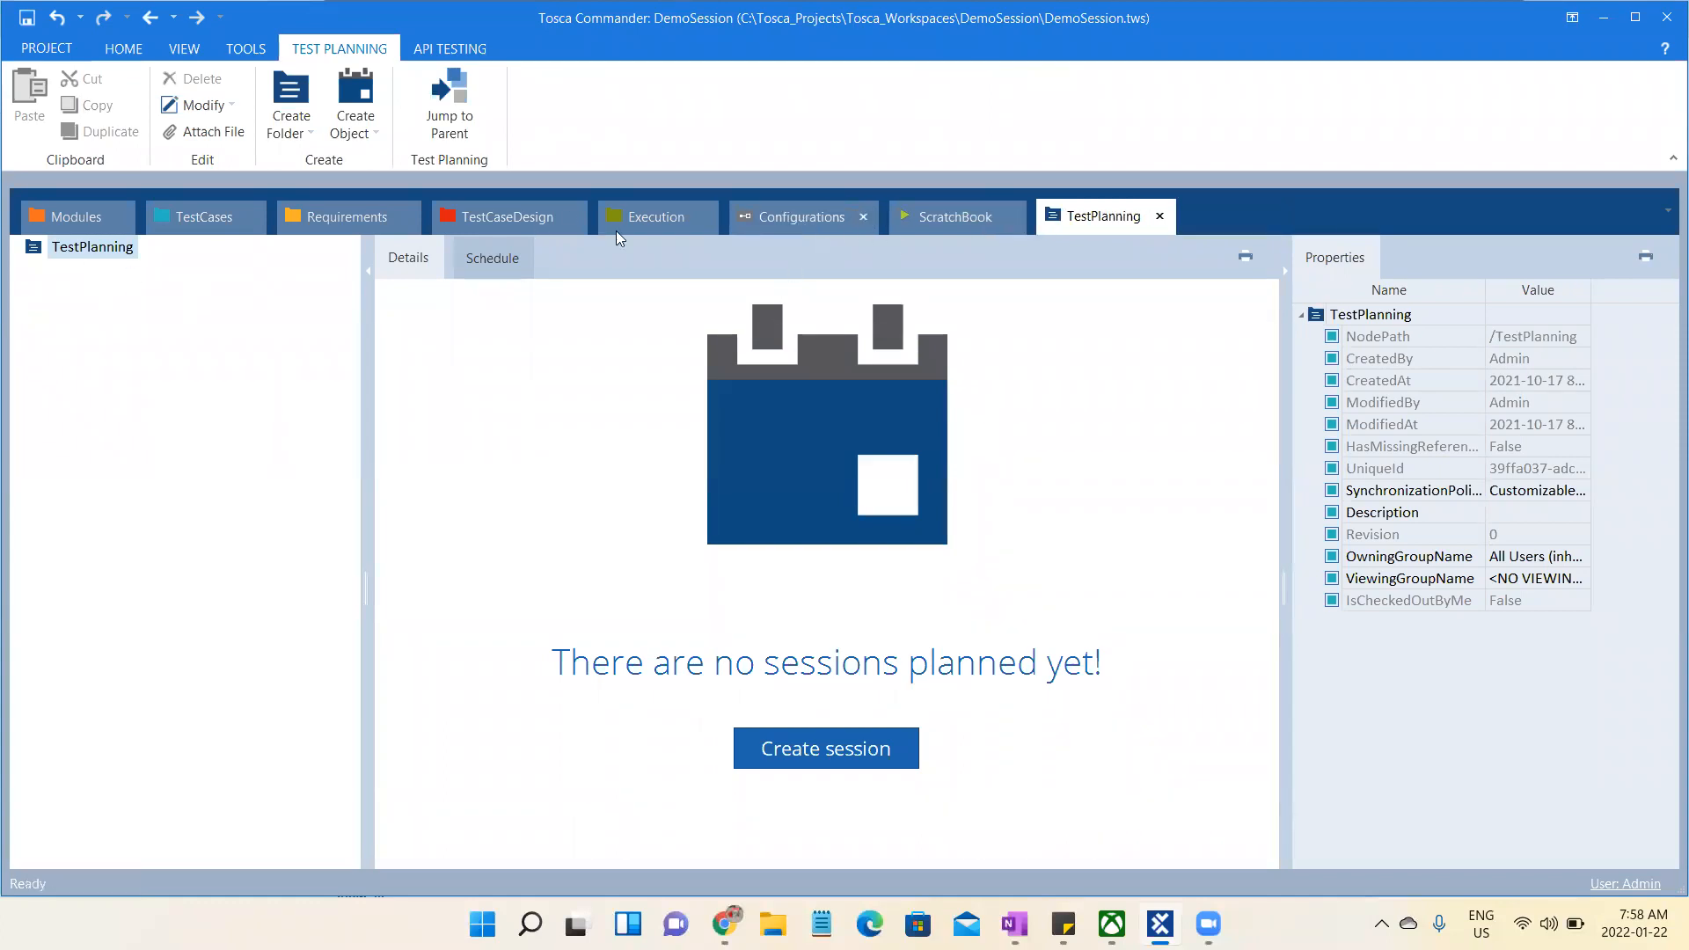
pyautogui.click(1159, 216)
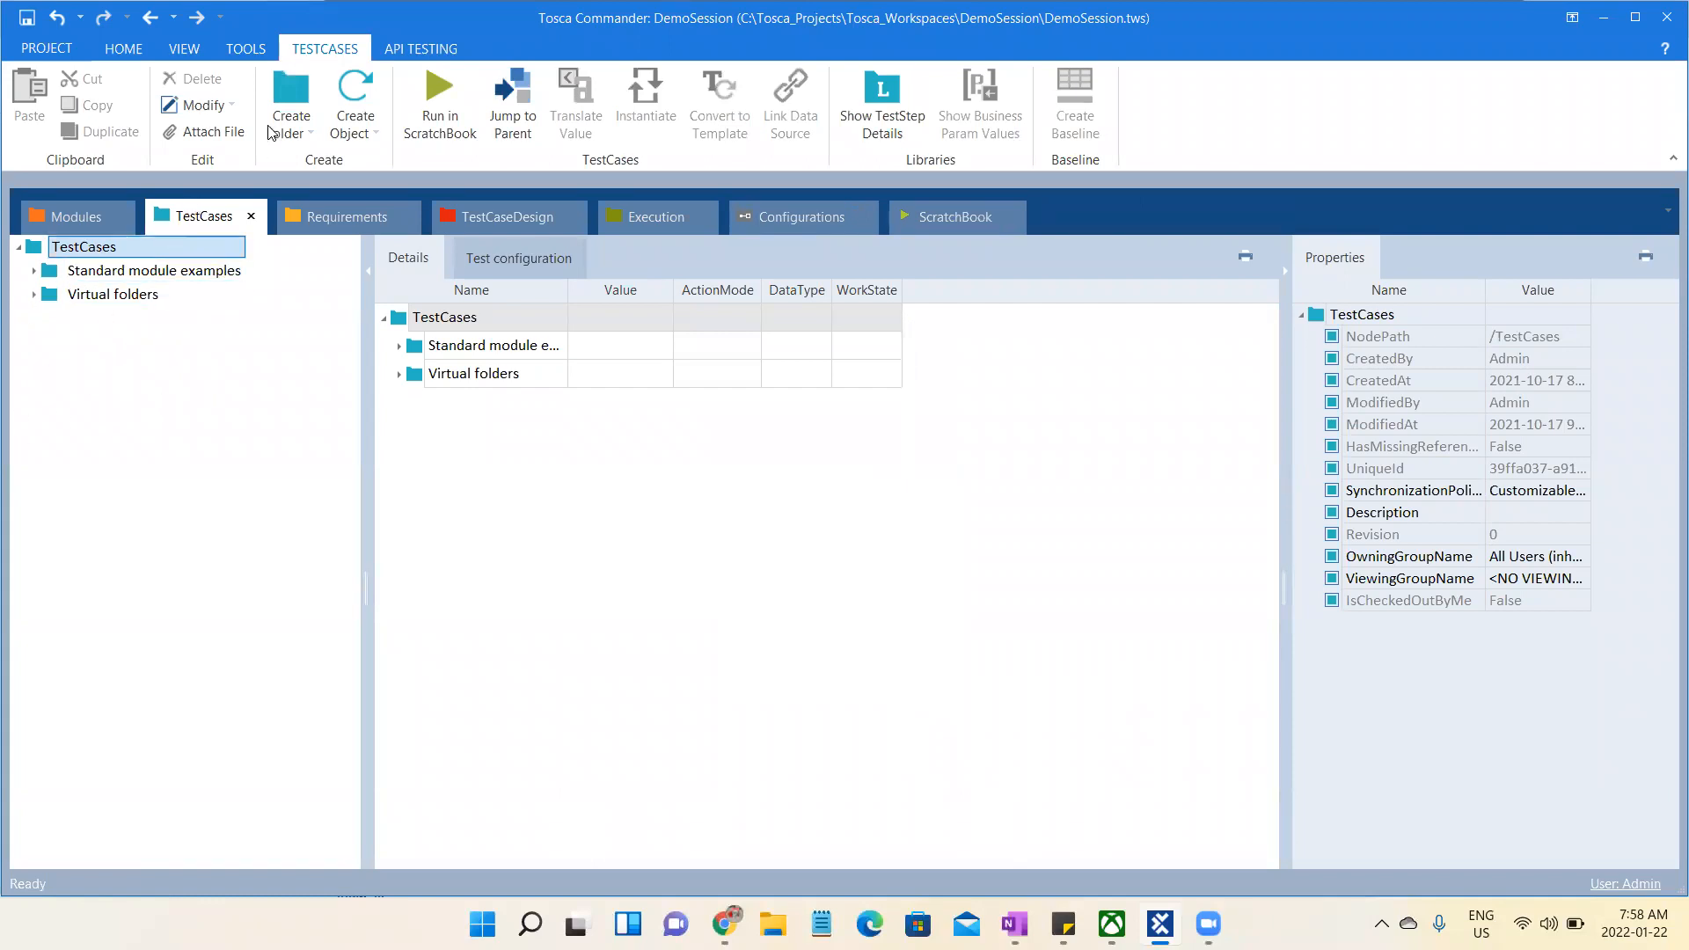
# - Create a folder named "Demo" directly under the root TestCases folder
pyautogui.click(292, 96)
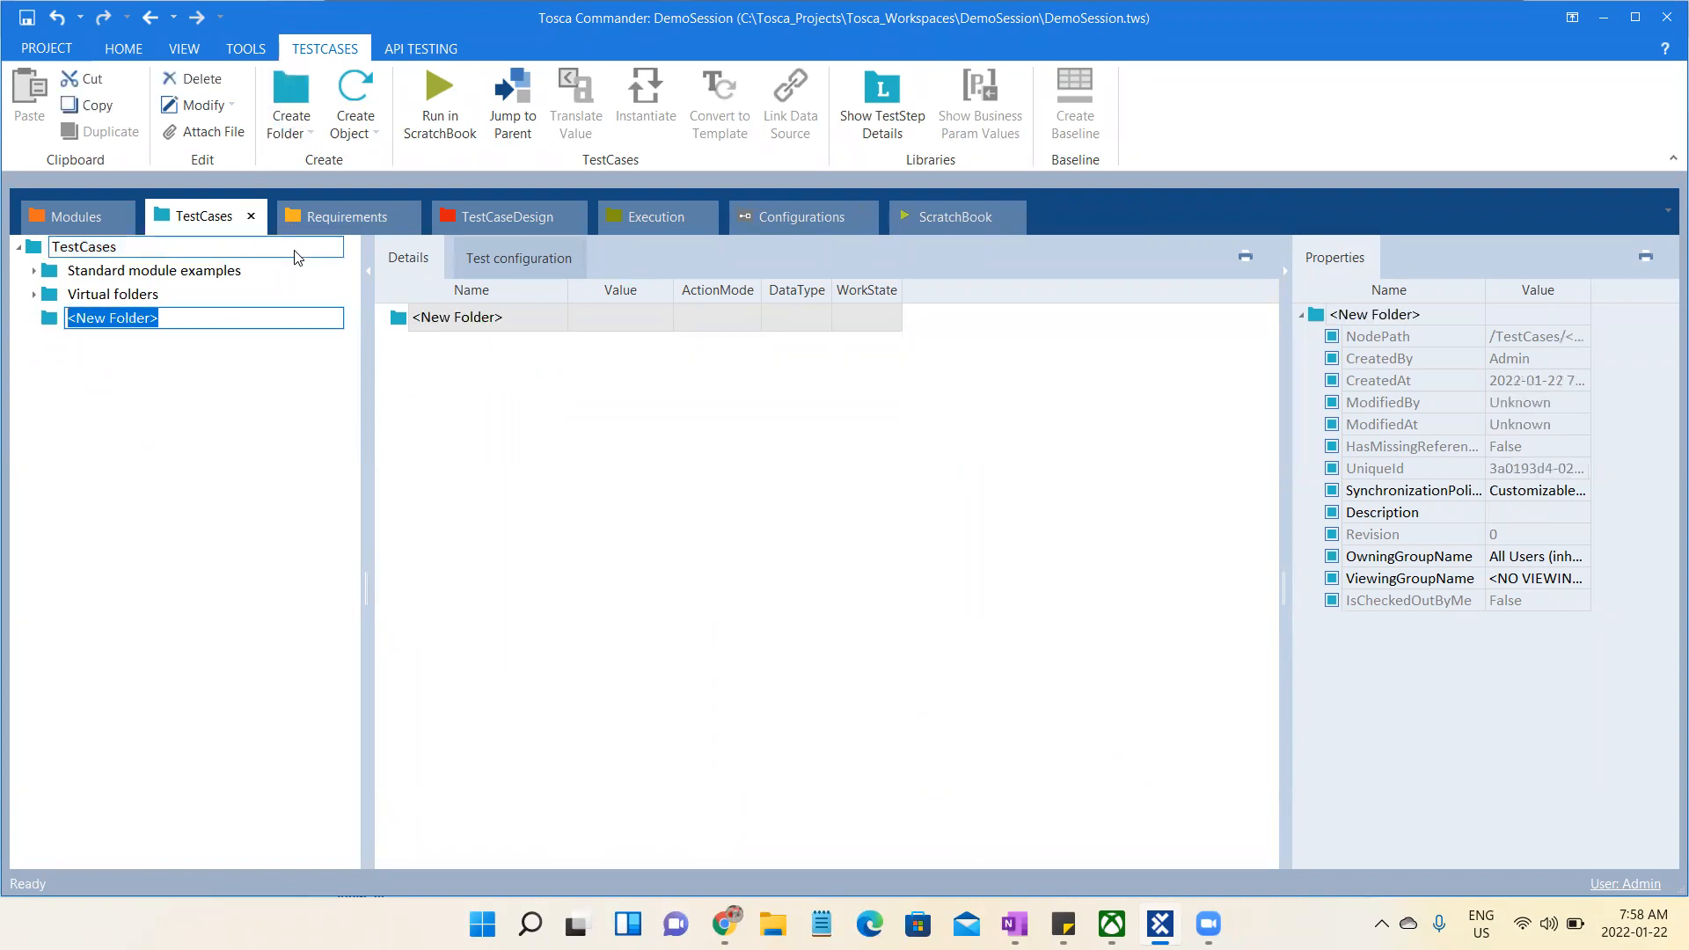
pyautogui.write('Demo')
pyautogui.press('Return')
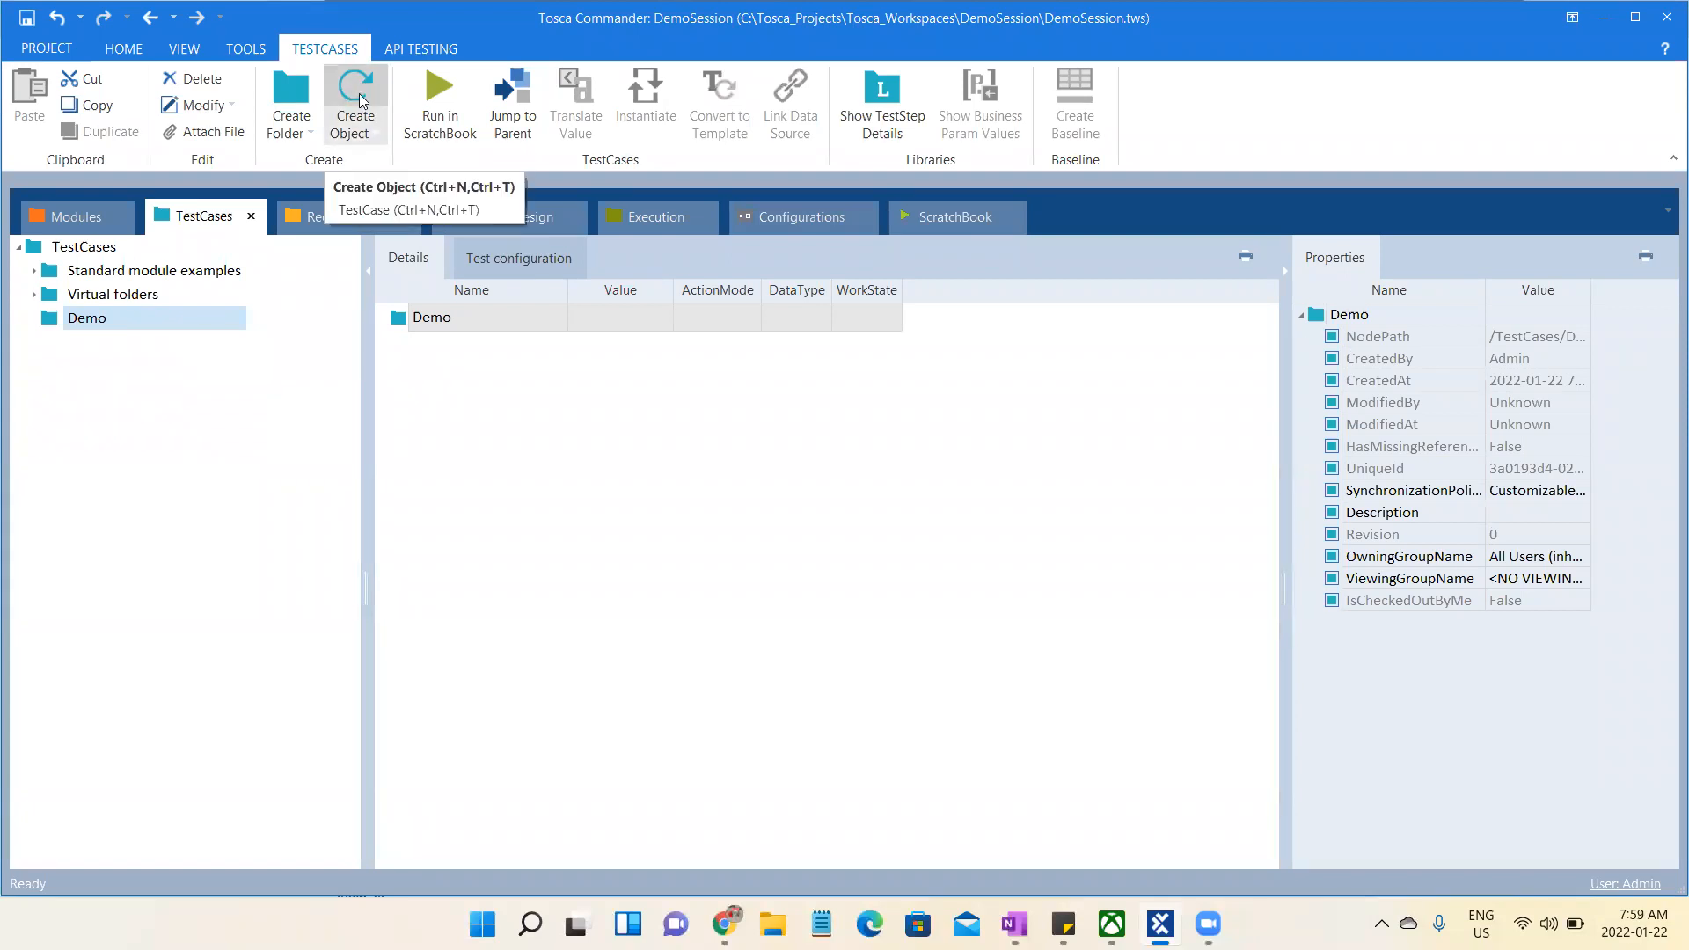
# - Create a test case named "Validate Registration Functionality" in the Demo folder
pyautogui.rightClick(97, 330)
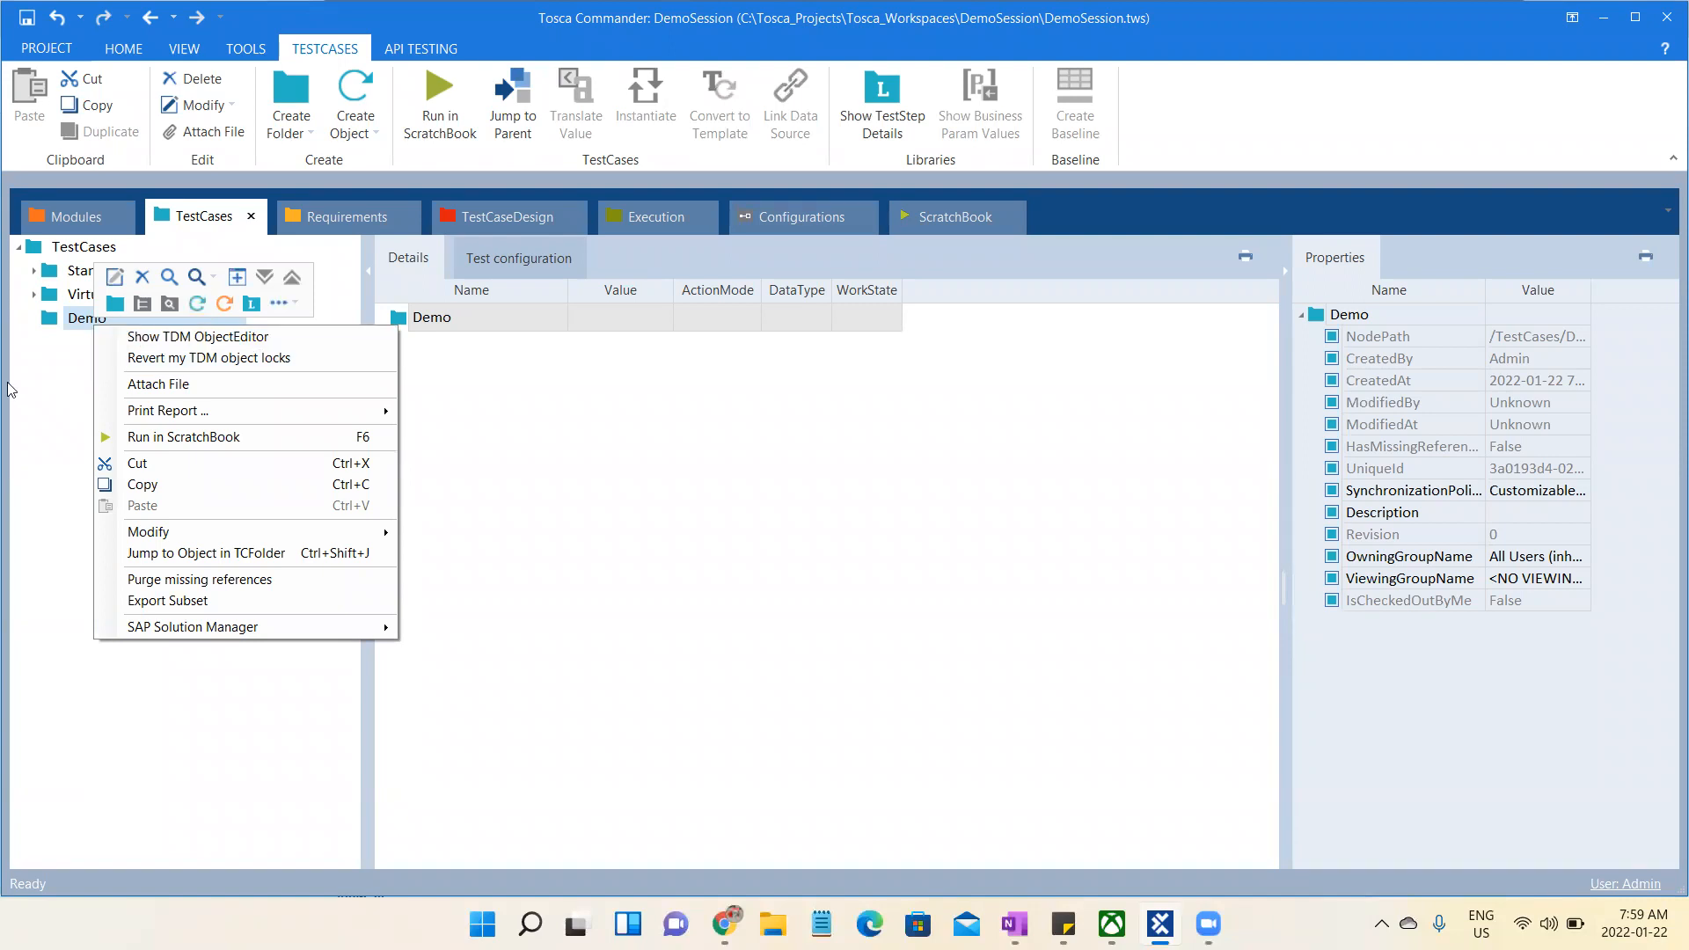
pyautogui.click(197, 304)
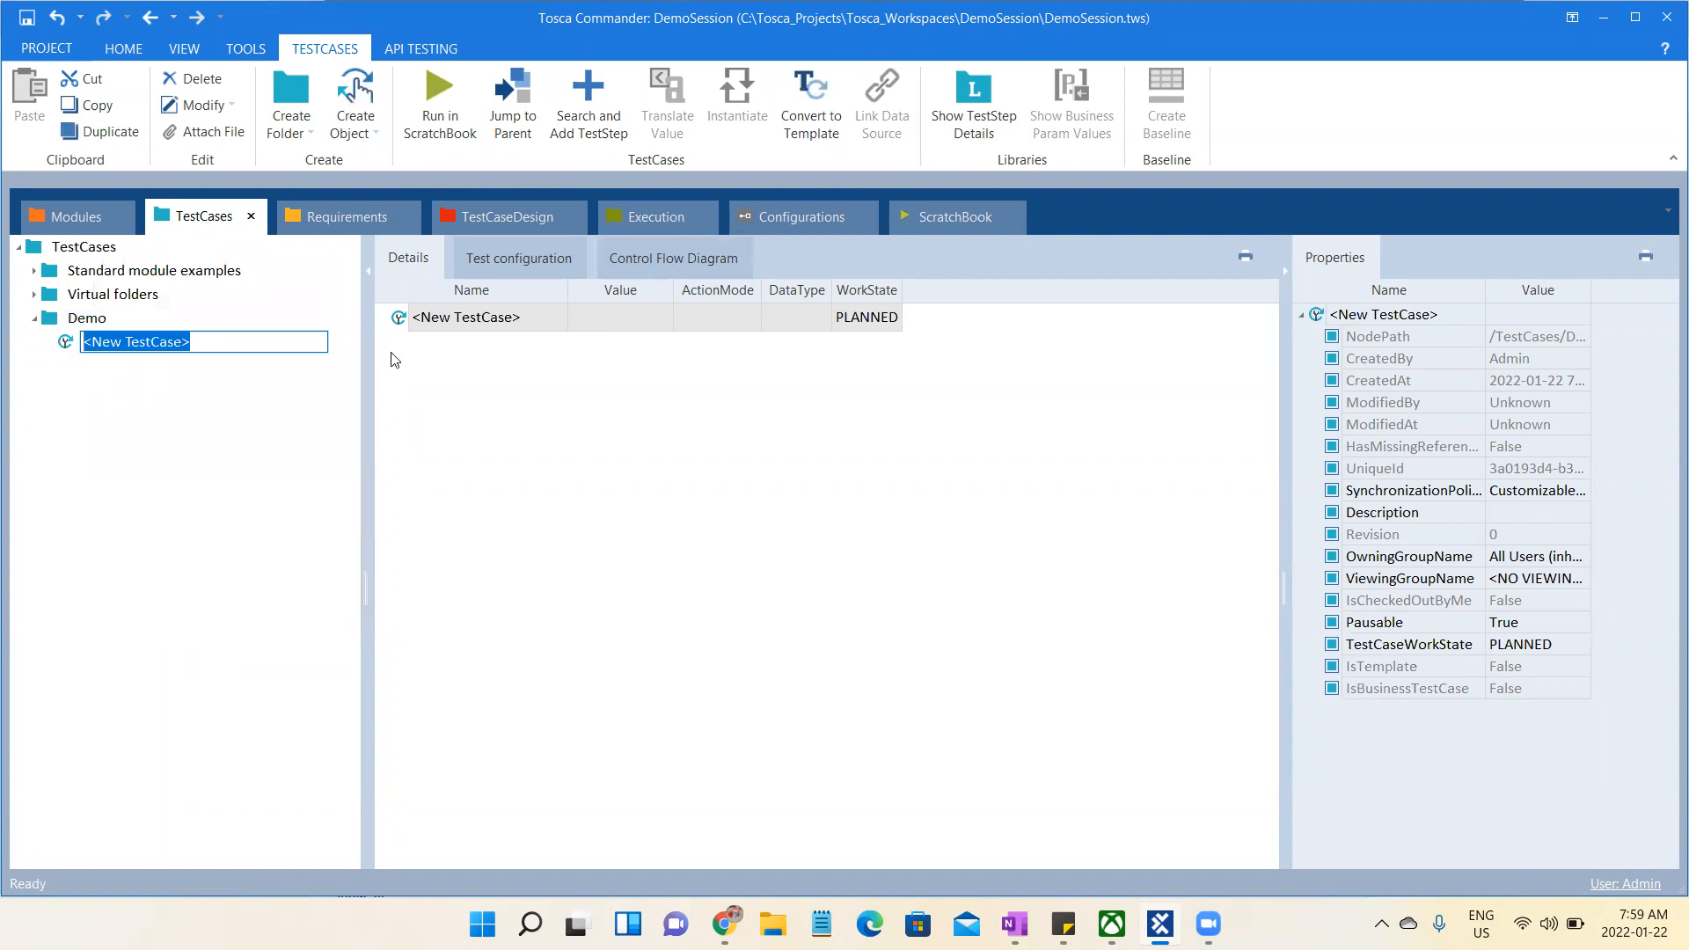
pyautogui.write('C')
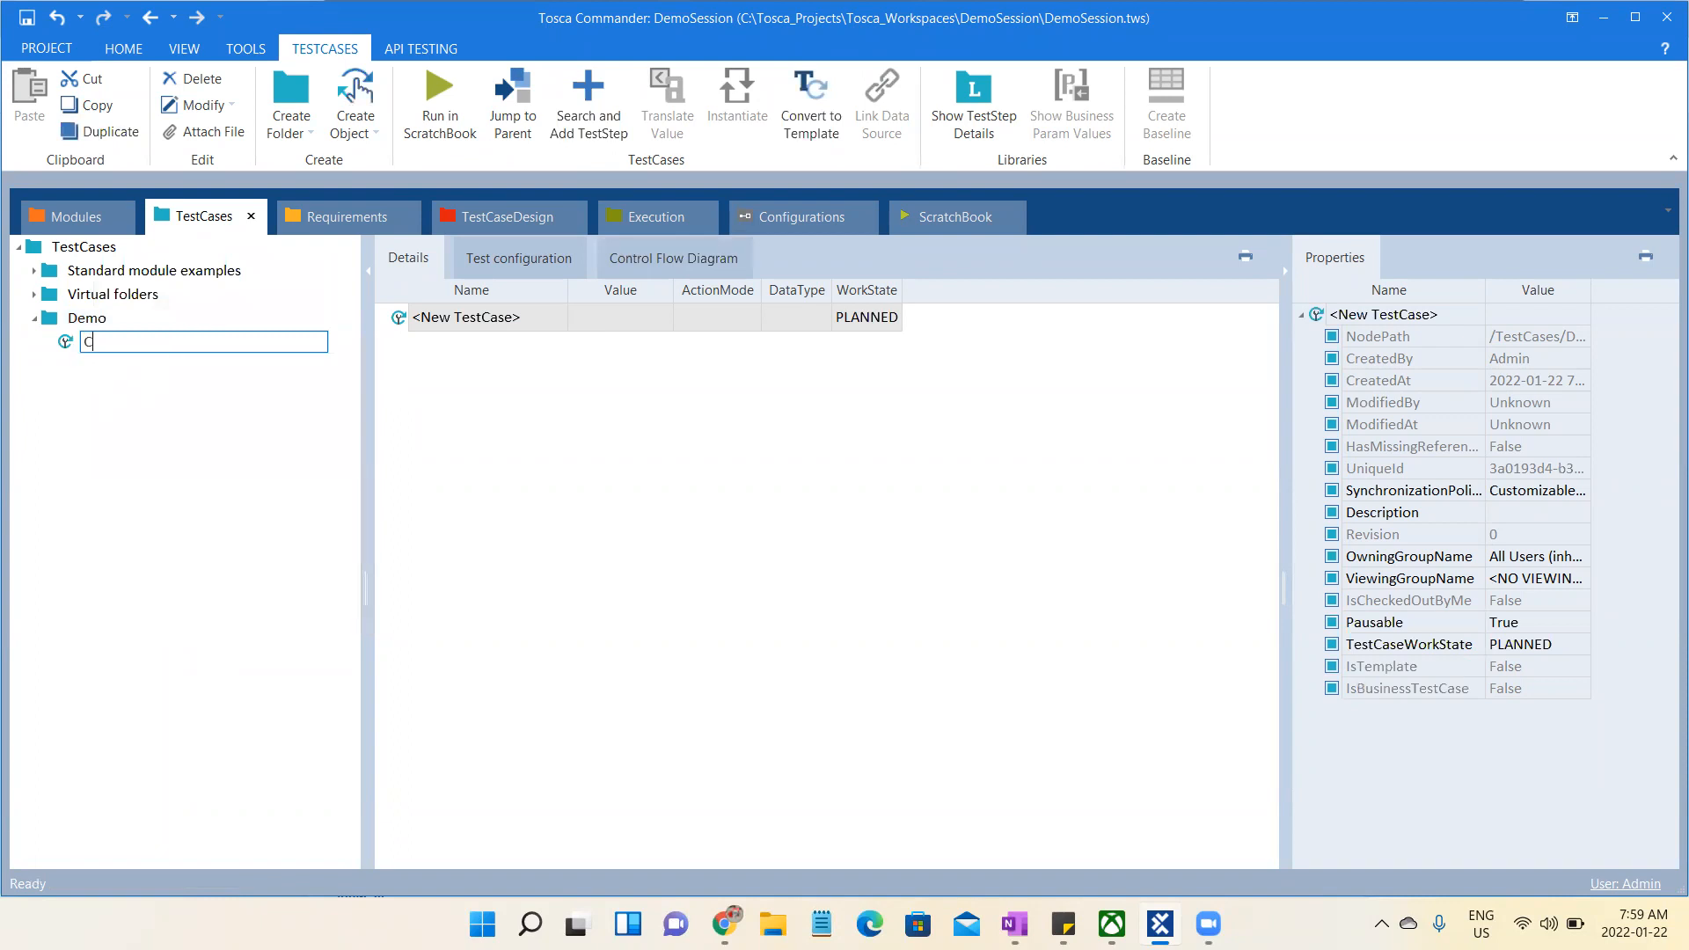
pyautogui.write('rli')
pyautogui.hotkey('ctrl', 'a')
pyautogui.write('Validate Registration Functionality')
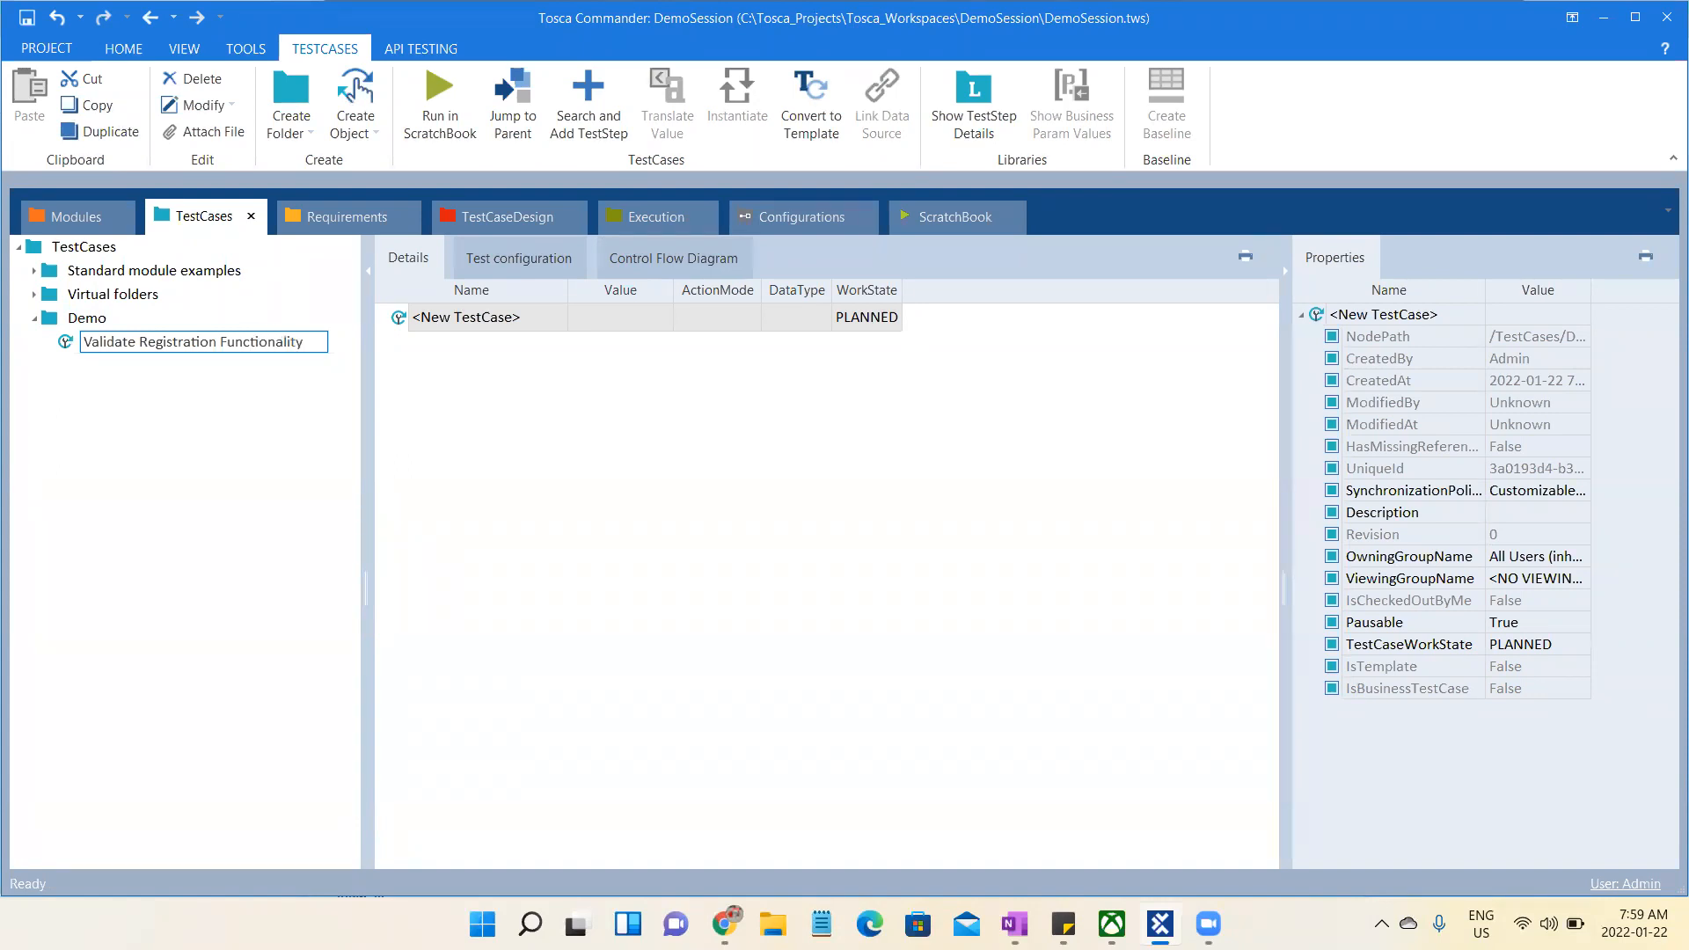
pyautogui.press('Return')
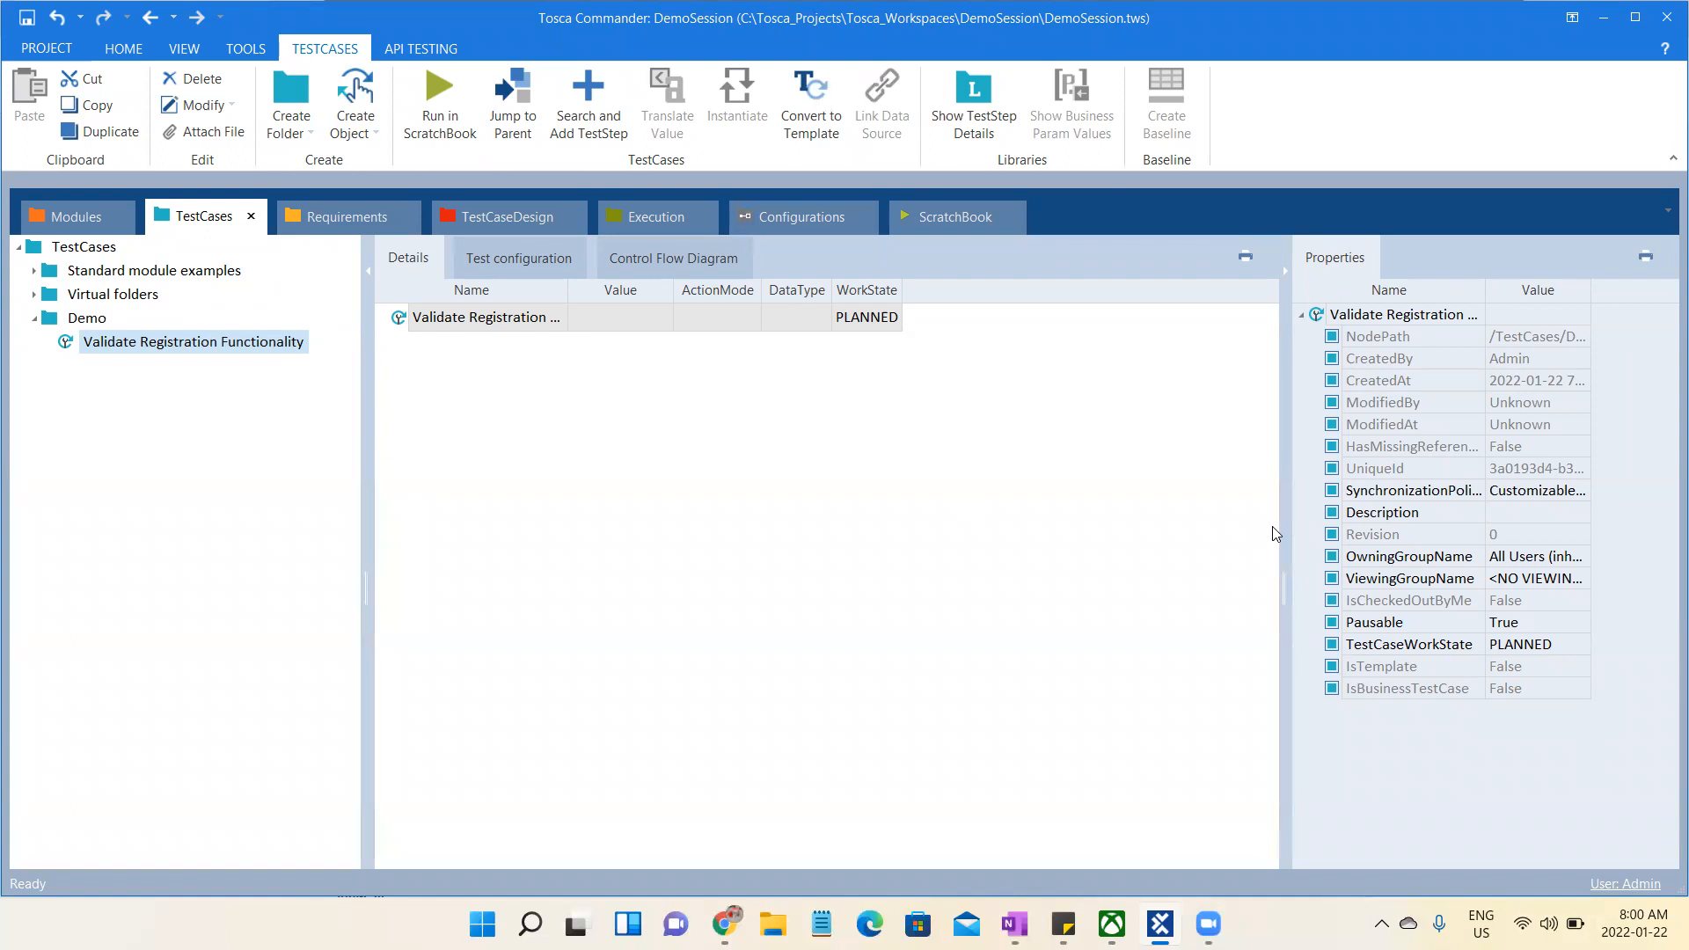
# - Add the Demo Web Shop module as a test step to the Validate Registration Functionality test case
pyautogui.click(68, 212)
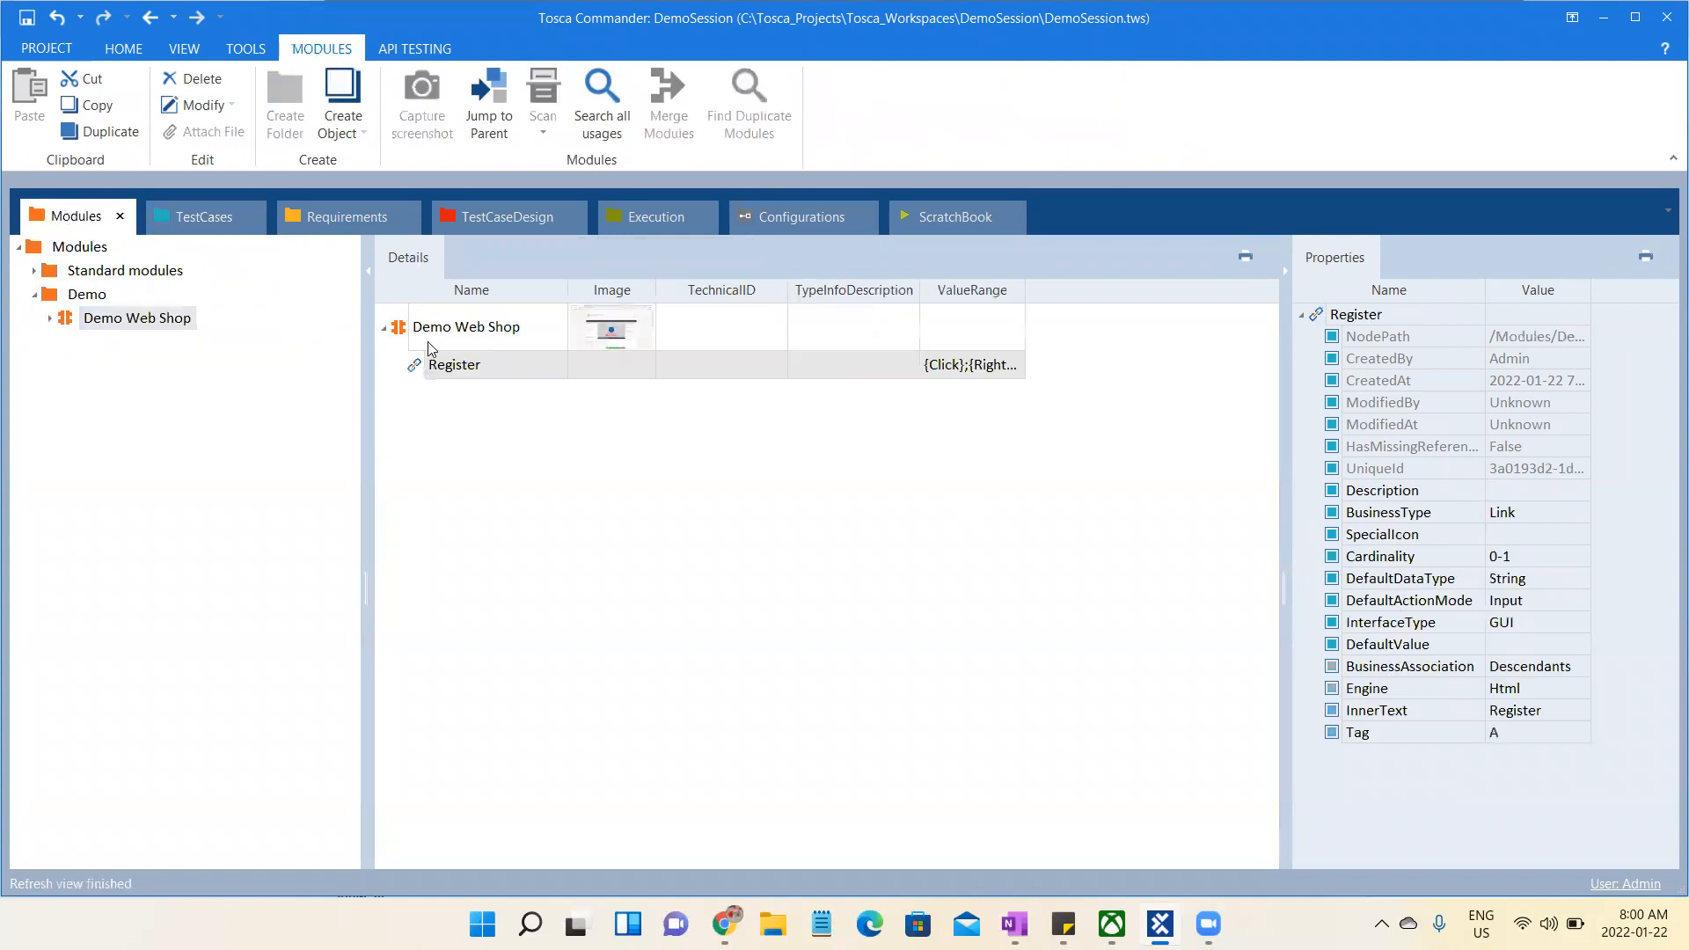
pyautogui.click(106, 318)
pyautogui.moveTo(105, 318); pyautogui.dragTo(135, 322)
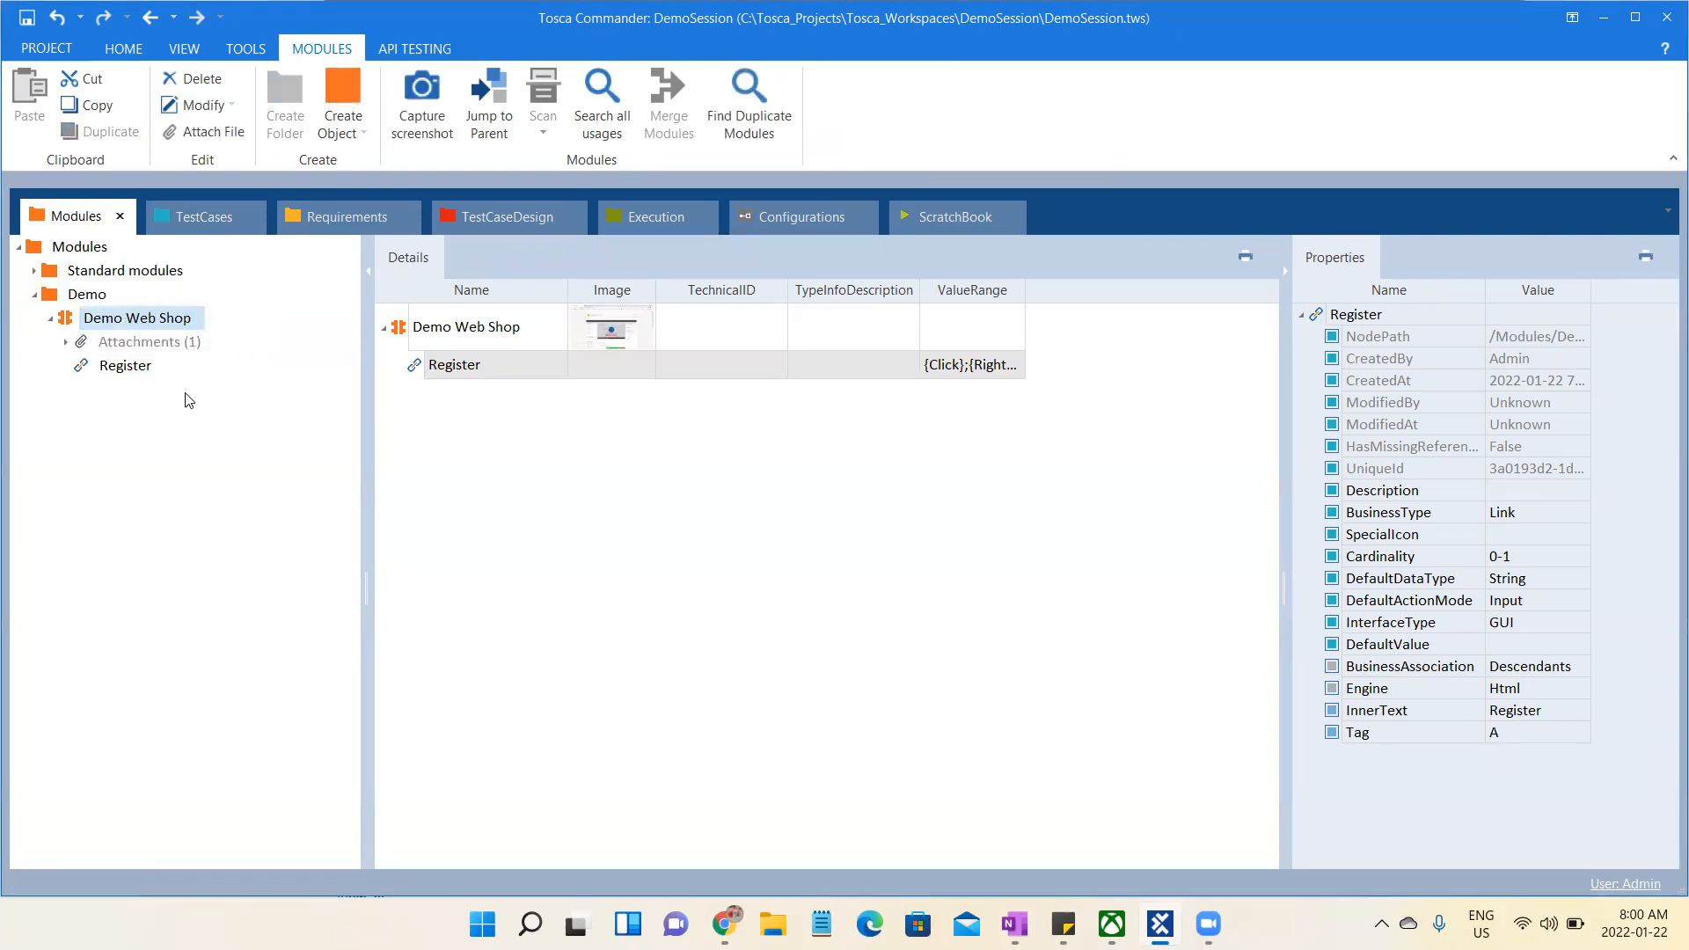
pyautogui.click(124, 322)
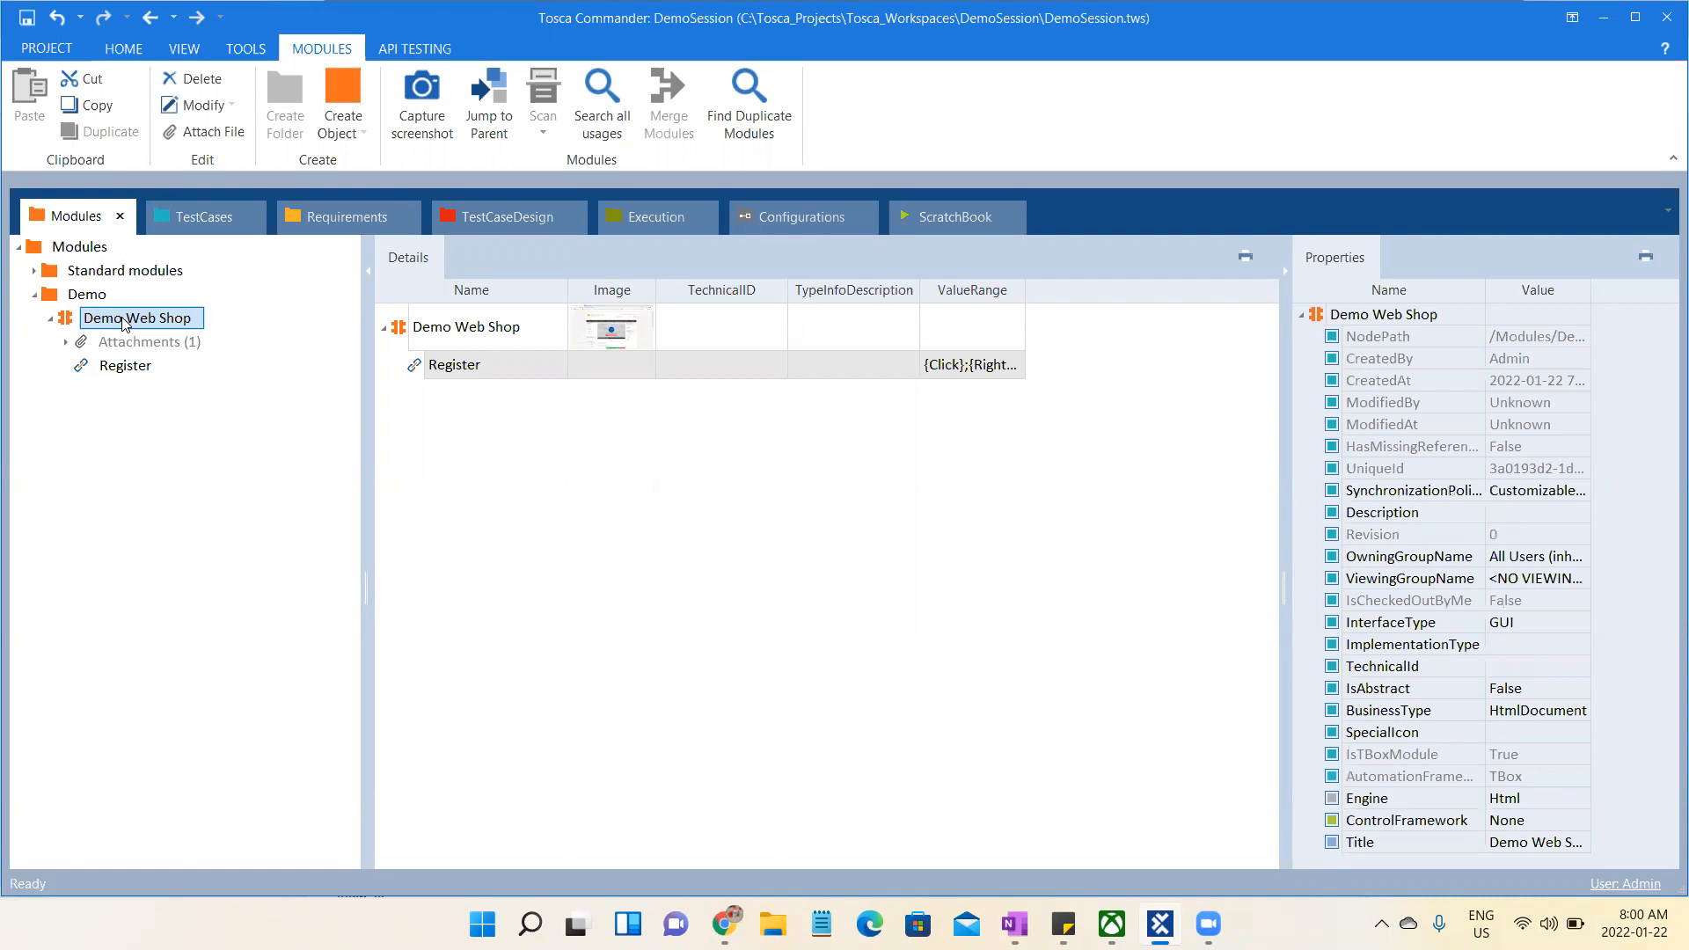
pyautogui.moveTo(124, 323); pyautogui.dragTo(188, 350)
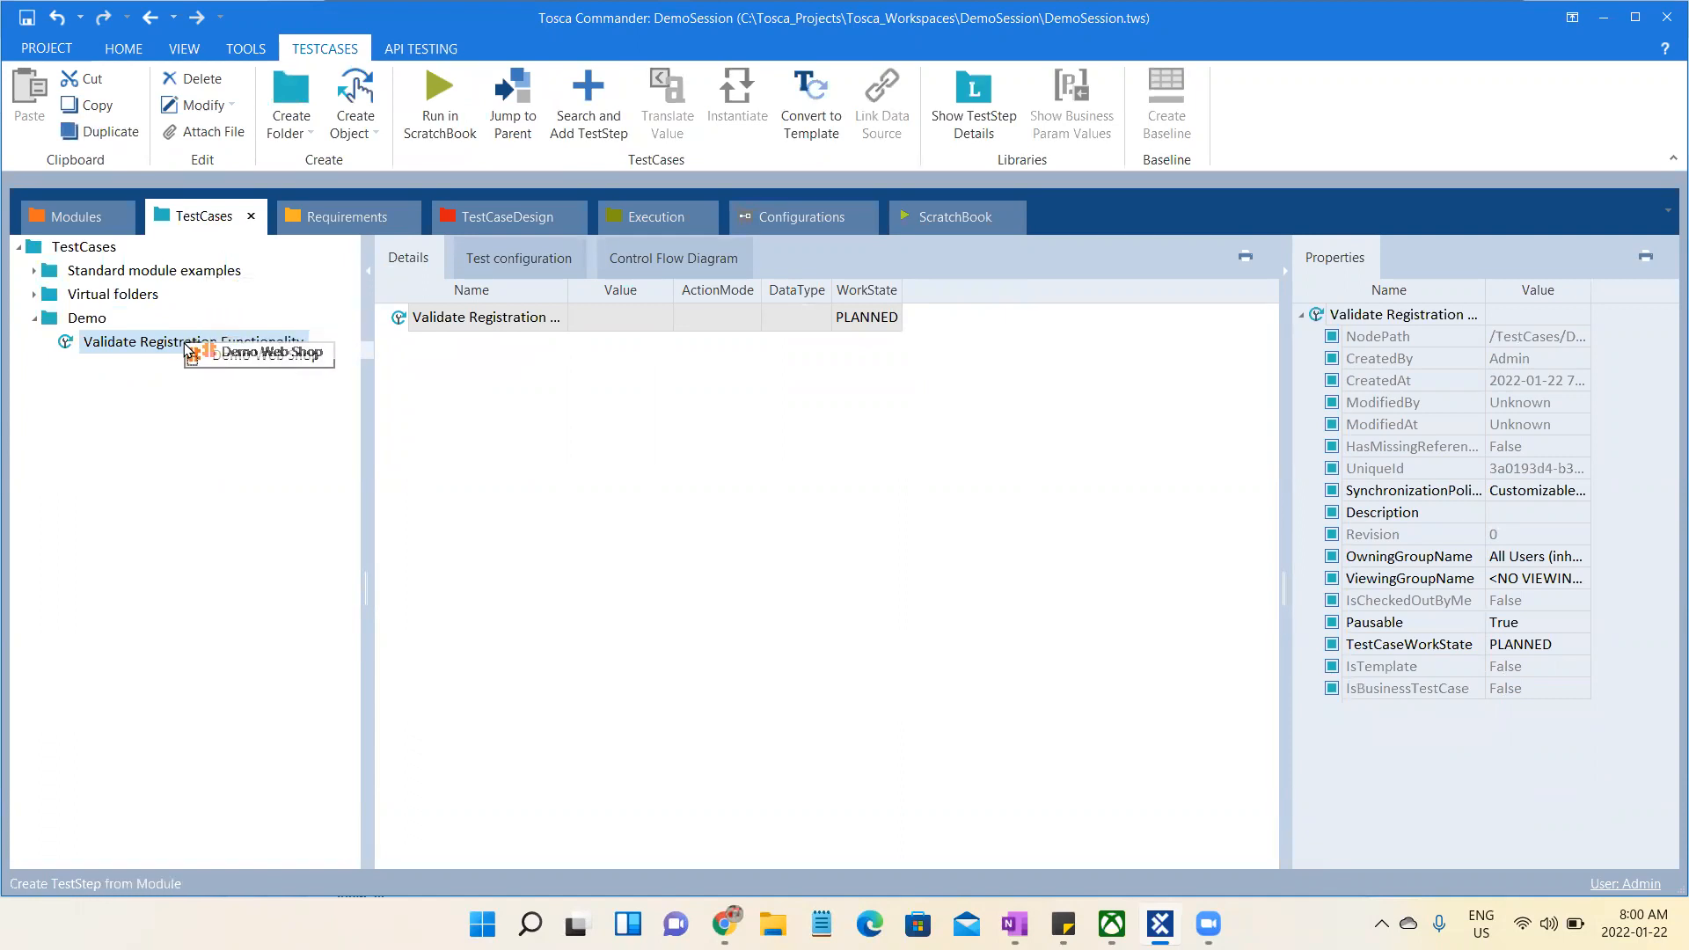
pyautogui.moveTo(188, 350); pyautogui.dragTo(183, 346)
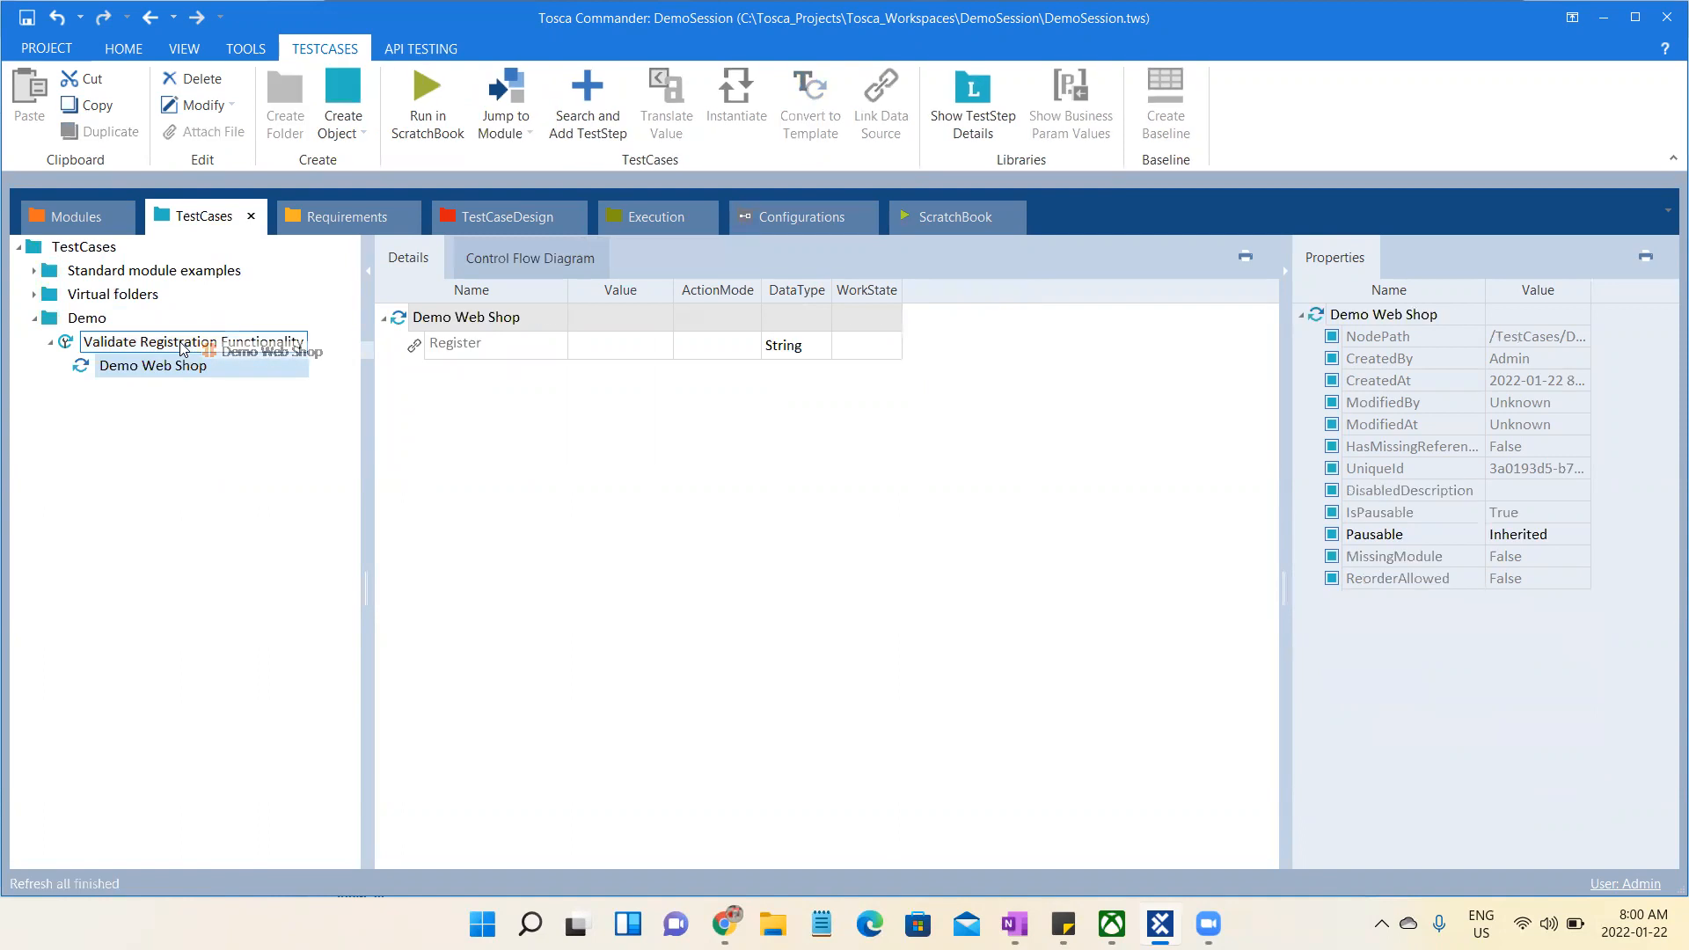
pyautogui.click(123, 366)
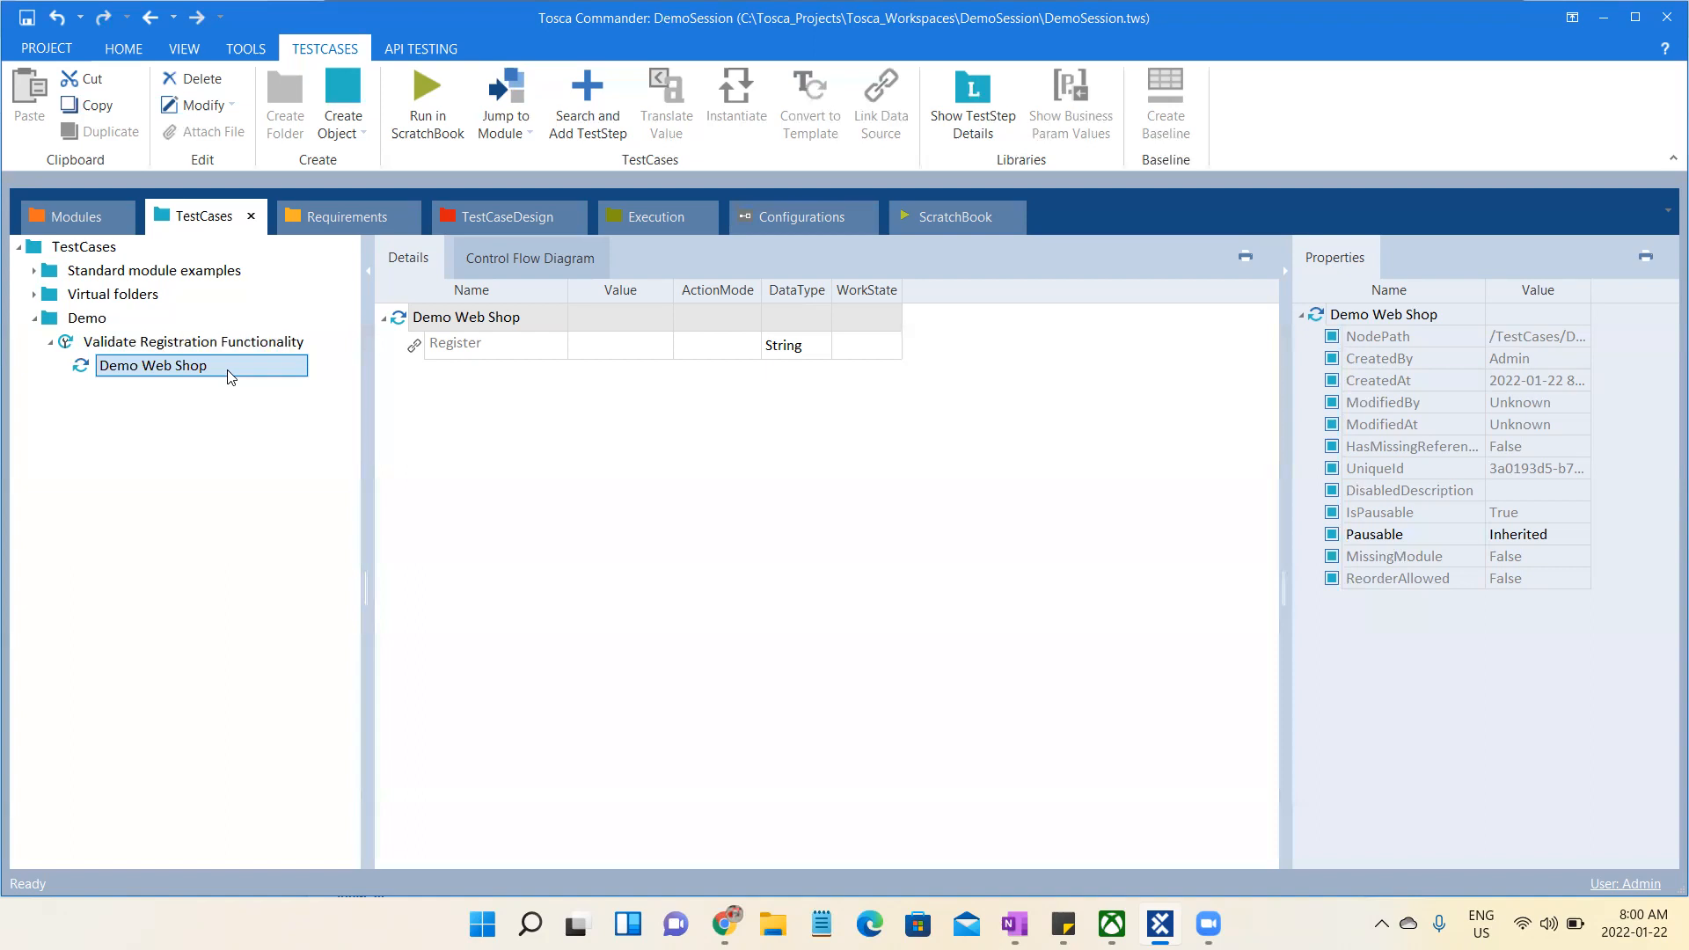
# - Rename the Demo Web Shop test step as "Click On Register"
pyautogui.rightClick(231, 376)
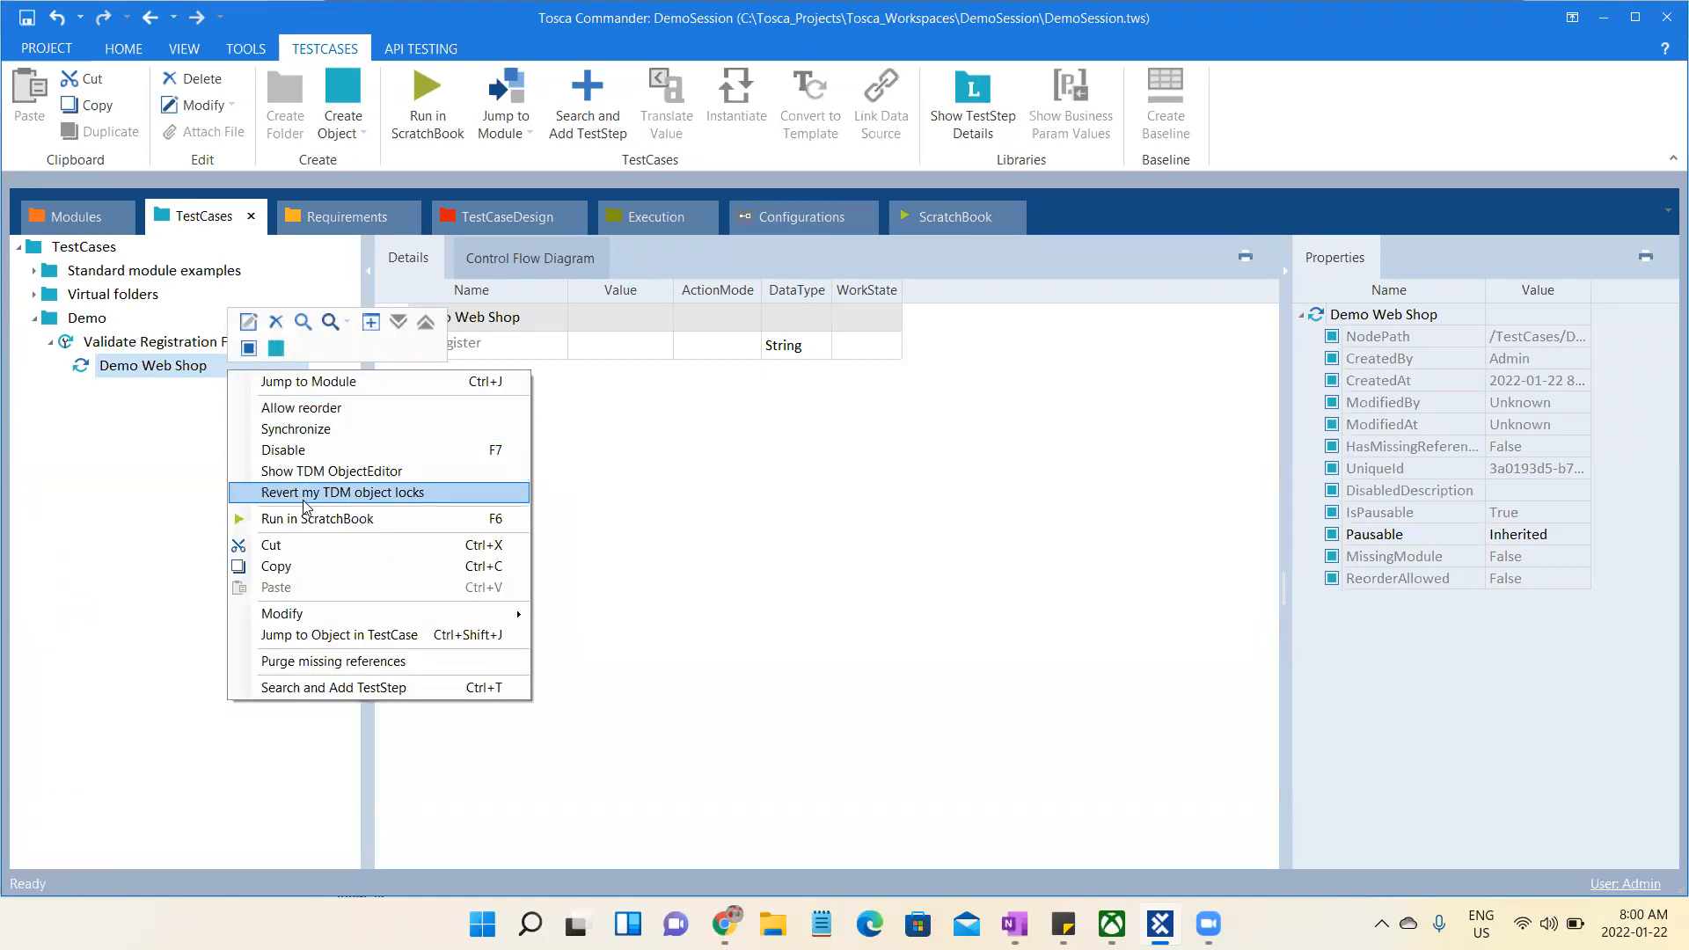
pyautogui.moveTo(284, 615)
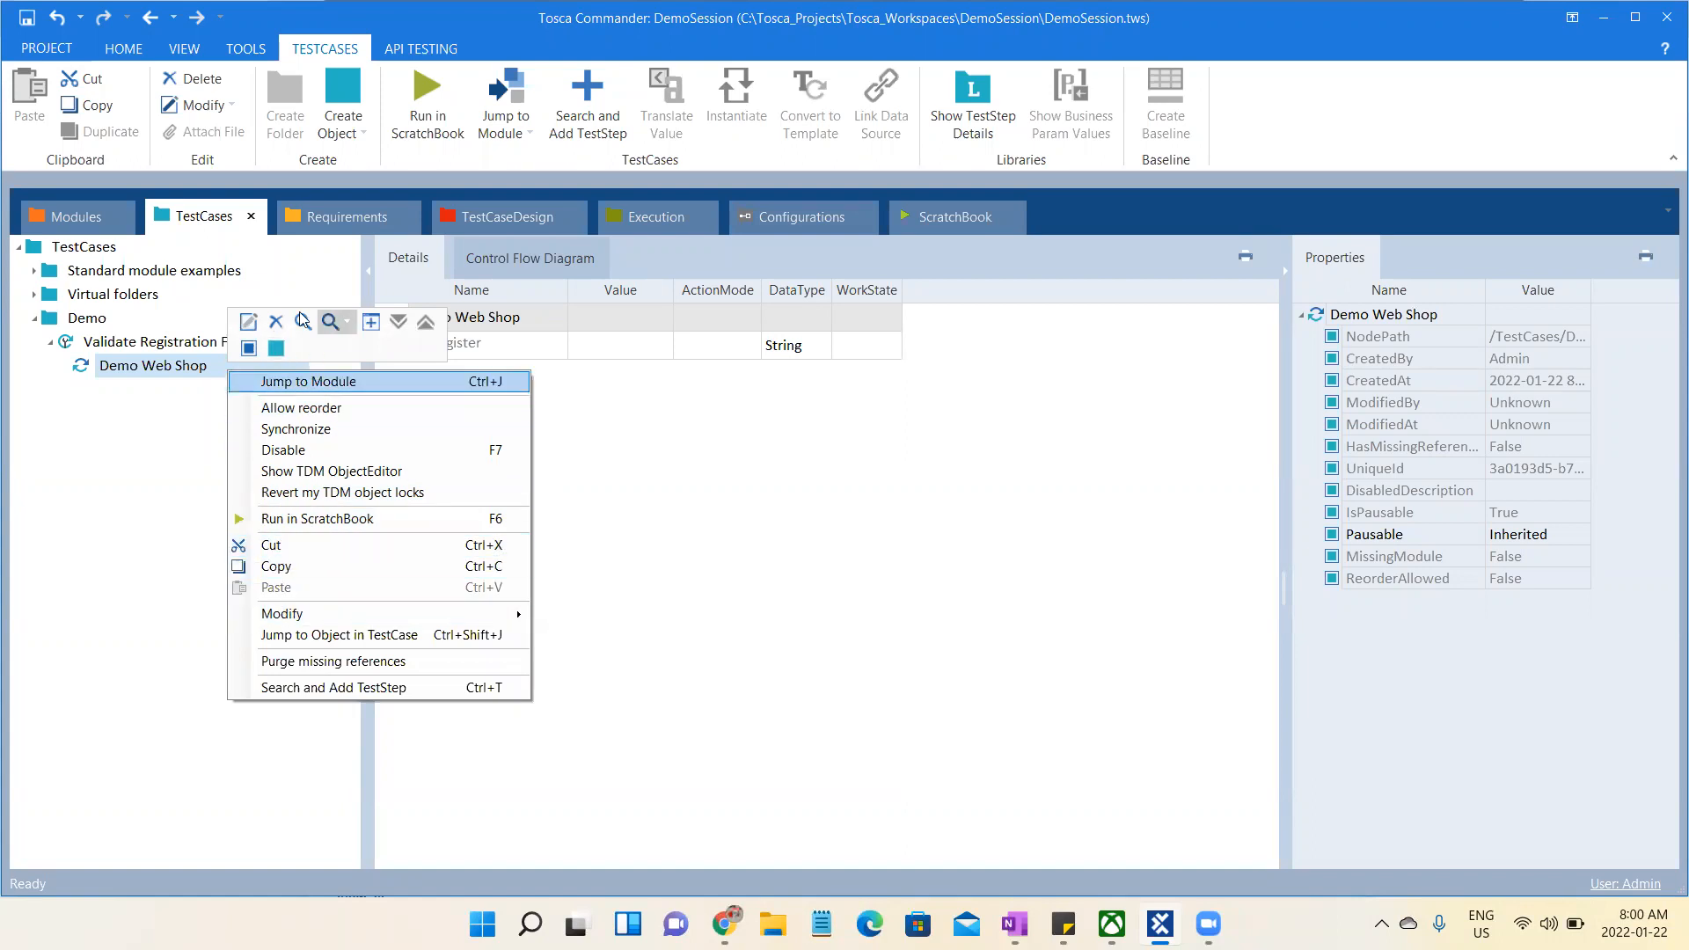
pyautogui.click(251, 324)
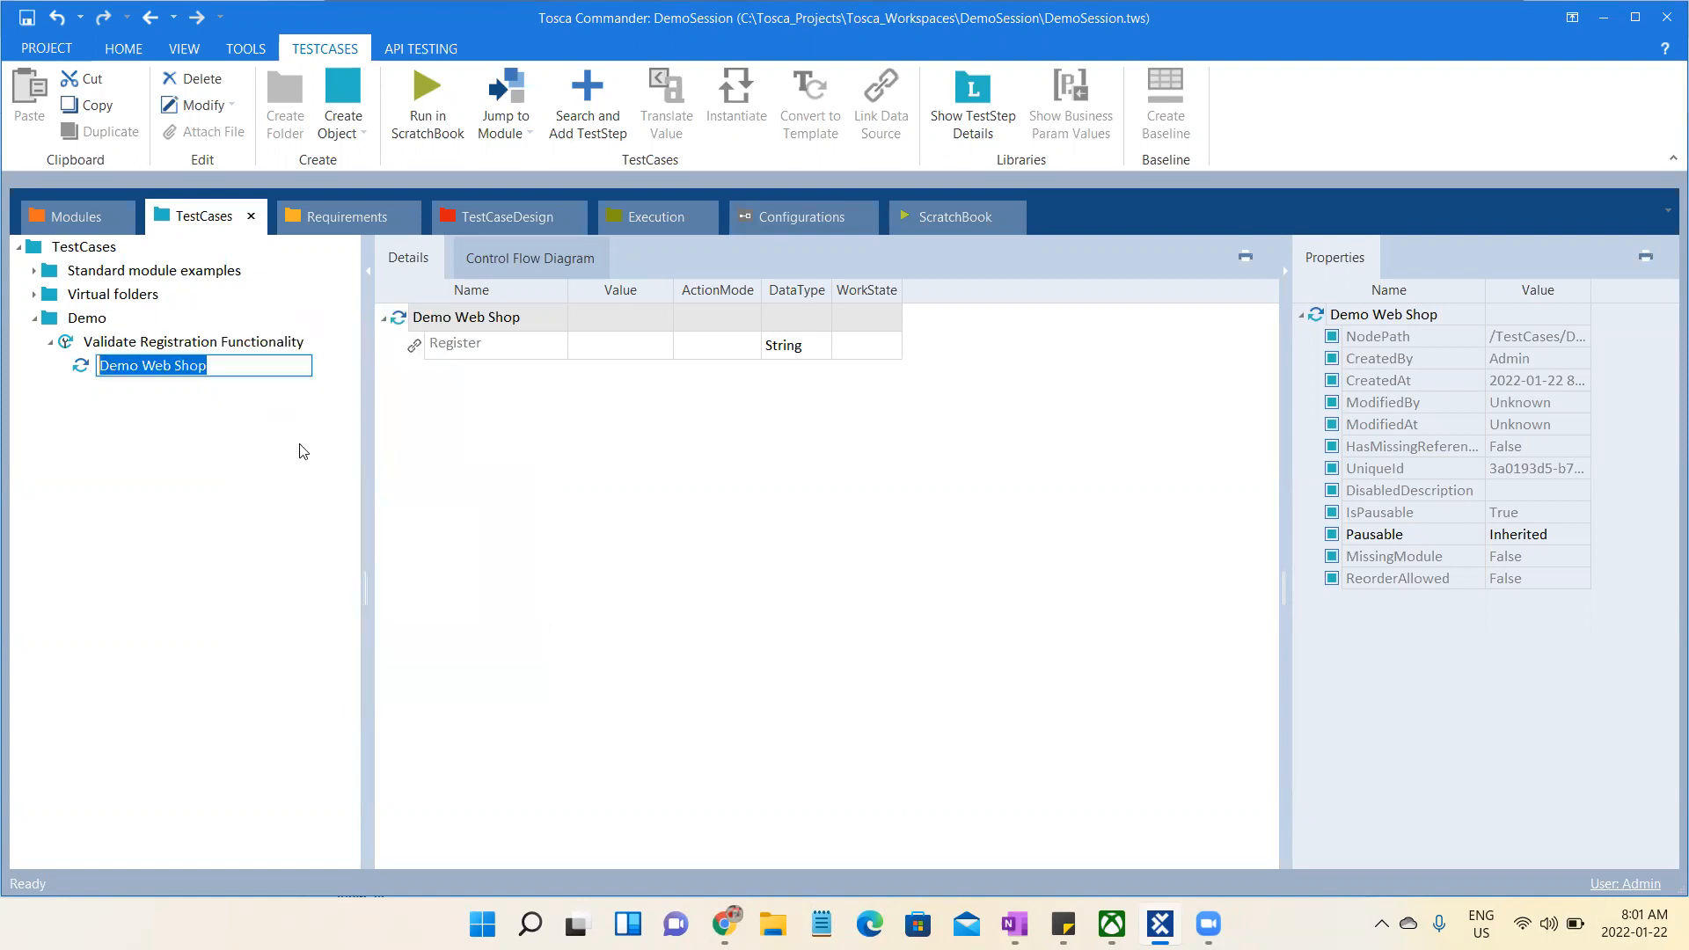
pyautogui.write('C')
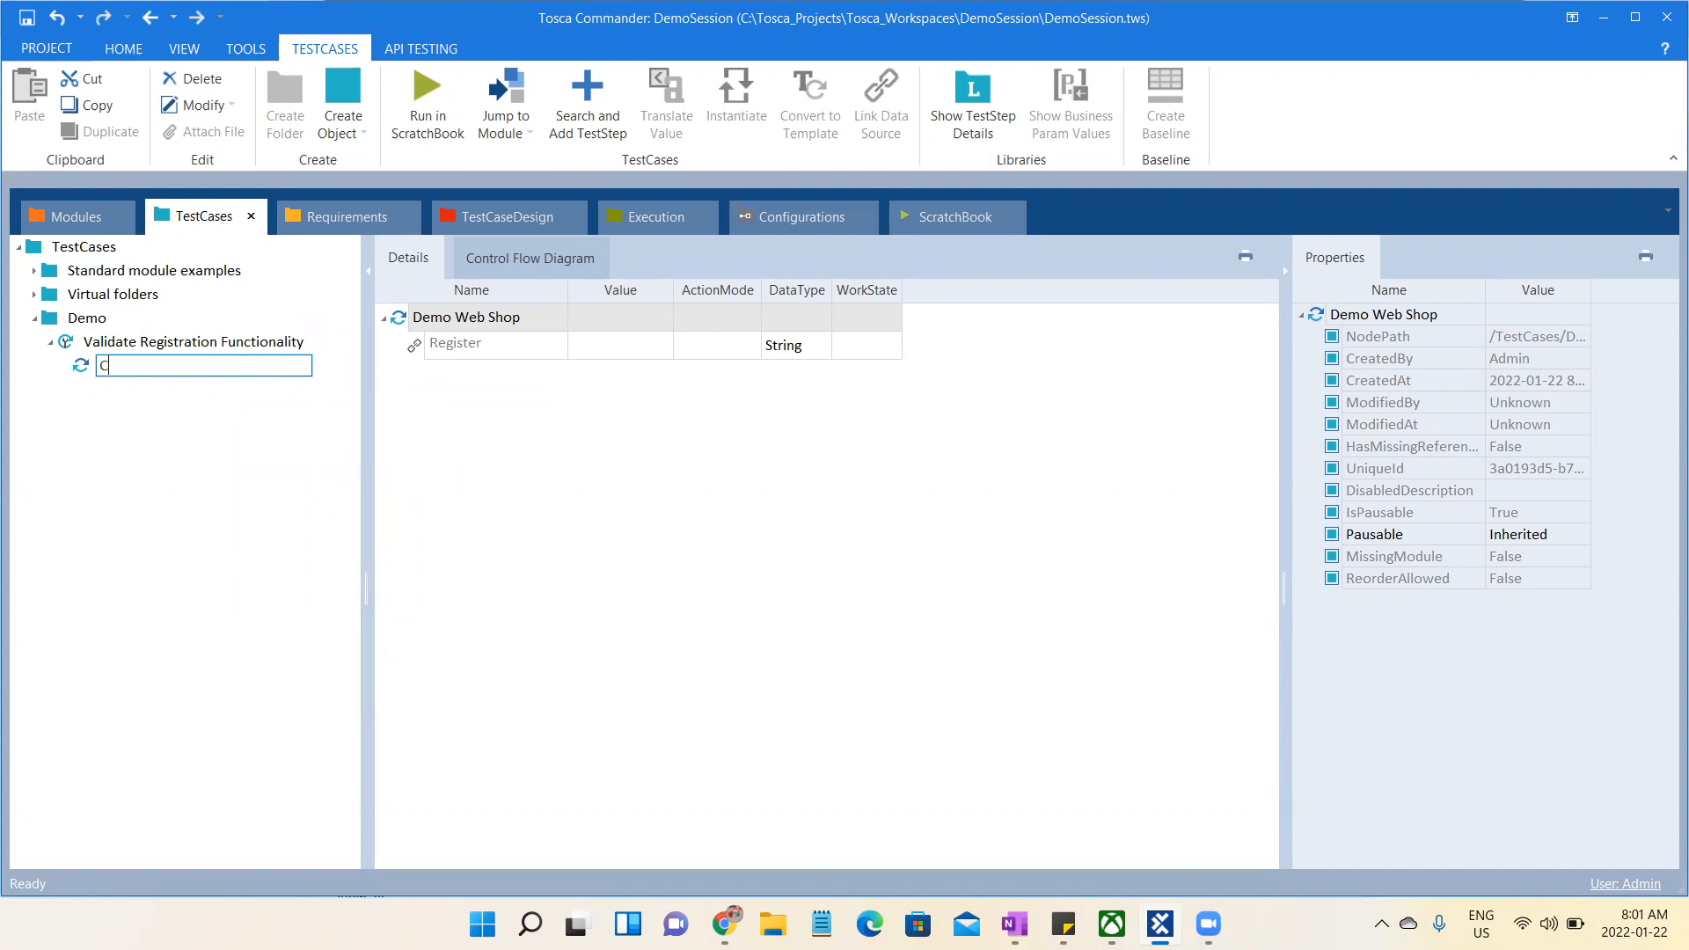
pyautogui.write('lick On Register')
pyautogui.press('Return')
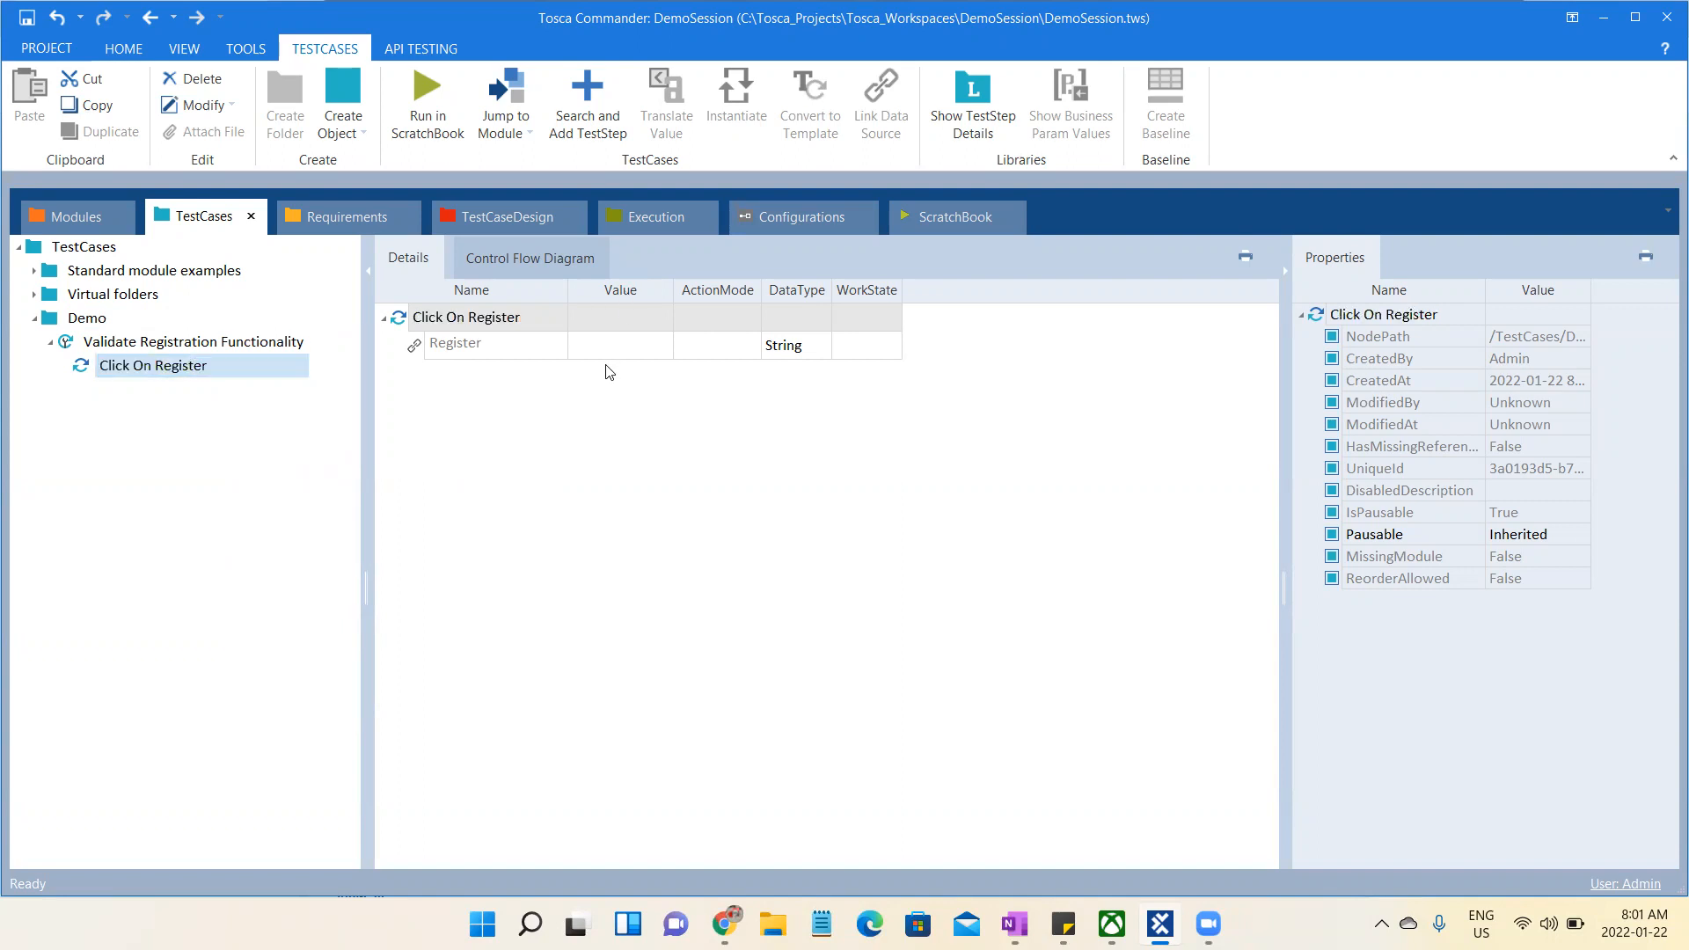
# - Set the Register value in the Click On Register test step to {Click}
pyautogui.click(624, 346)
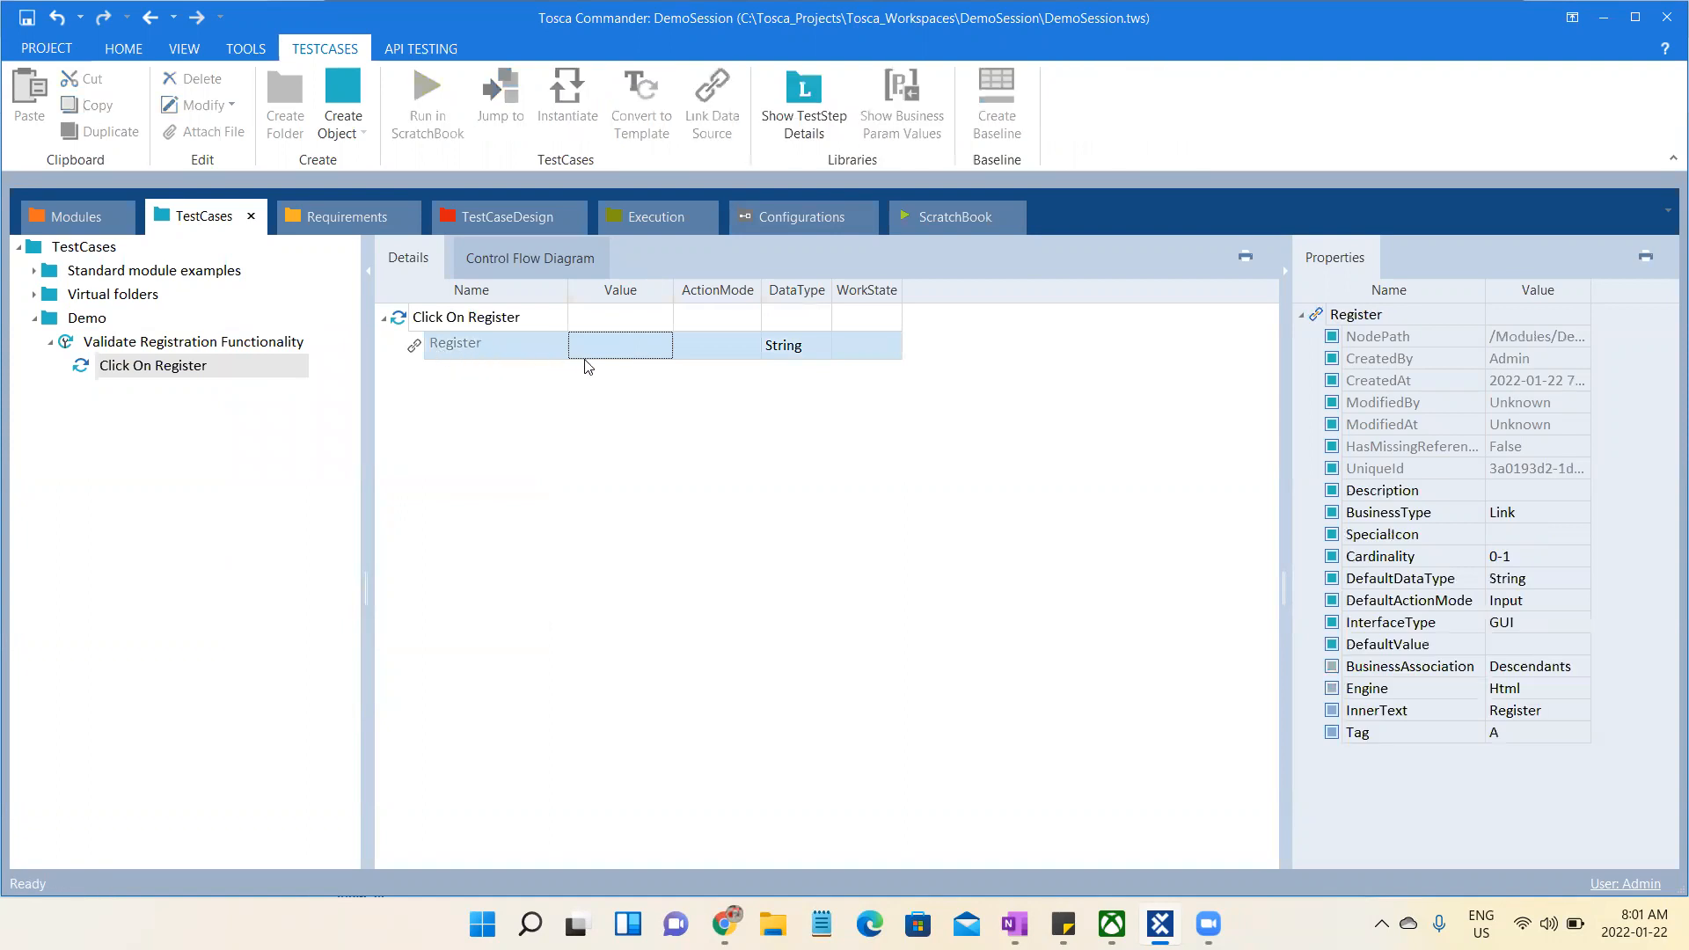
pyautogui.click(635, 352)
pyautogui.click(639, 350)
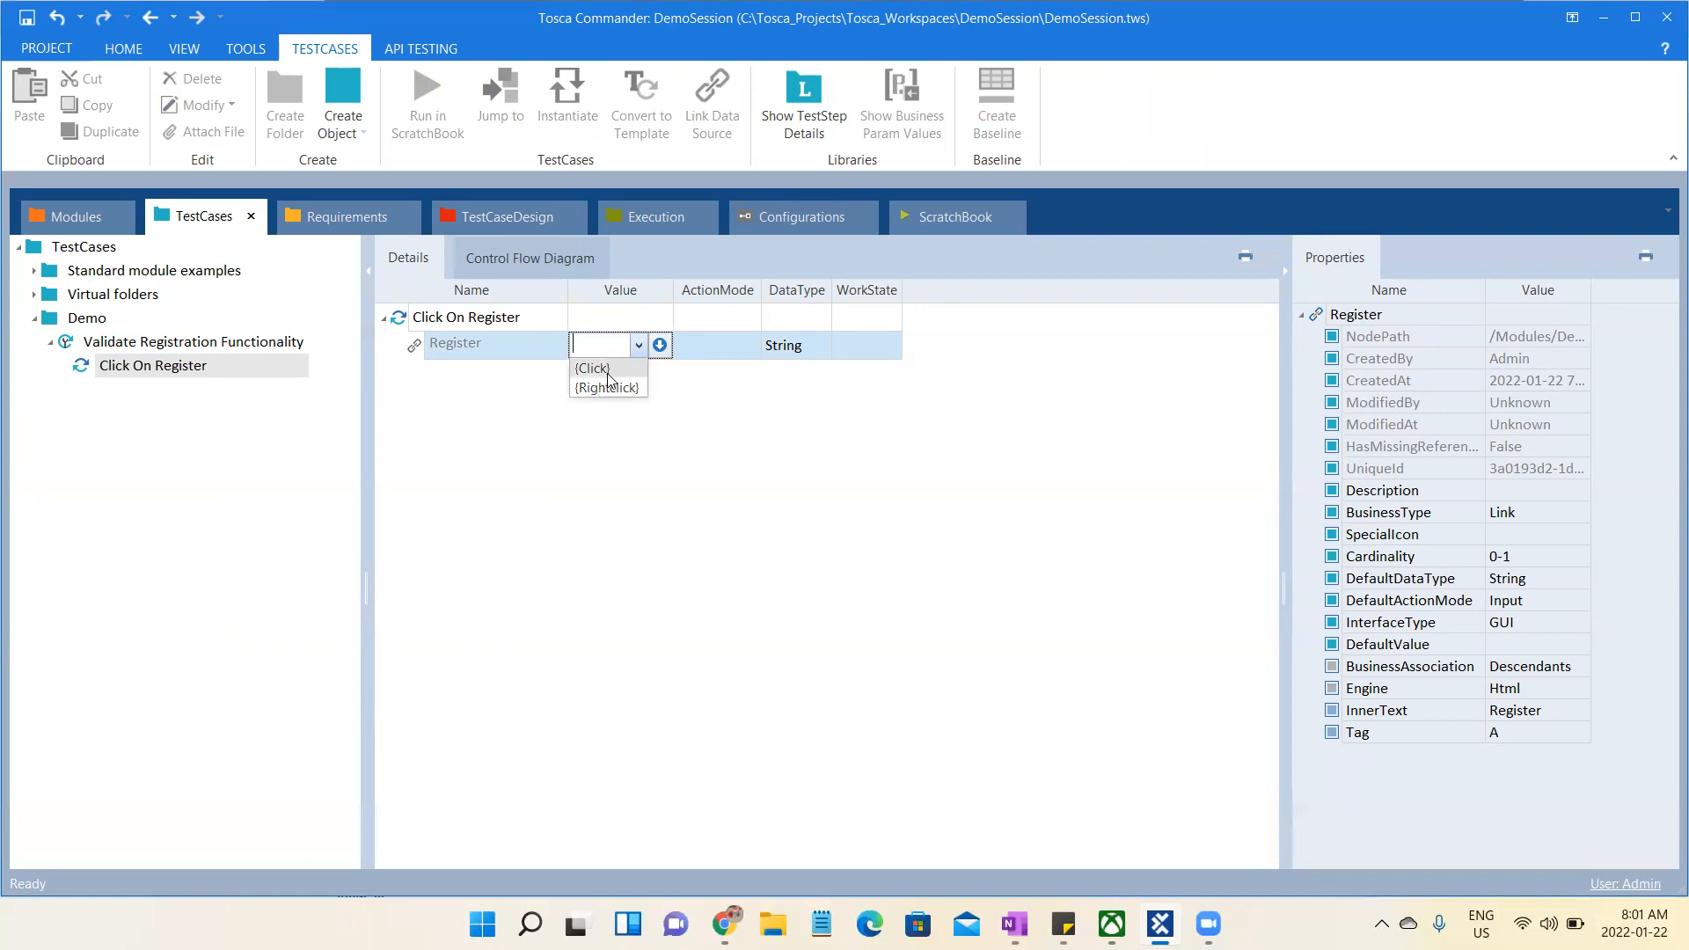
pyautogui.click(608, 369)
pyautogui.click(606, 477)
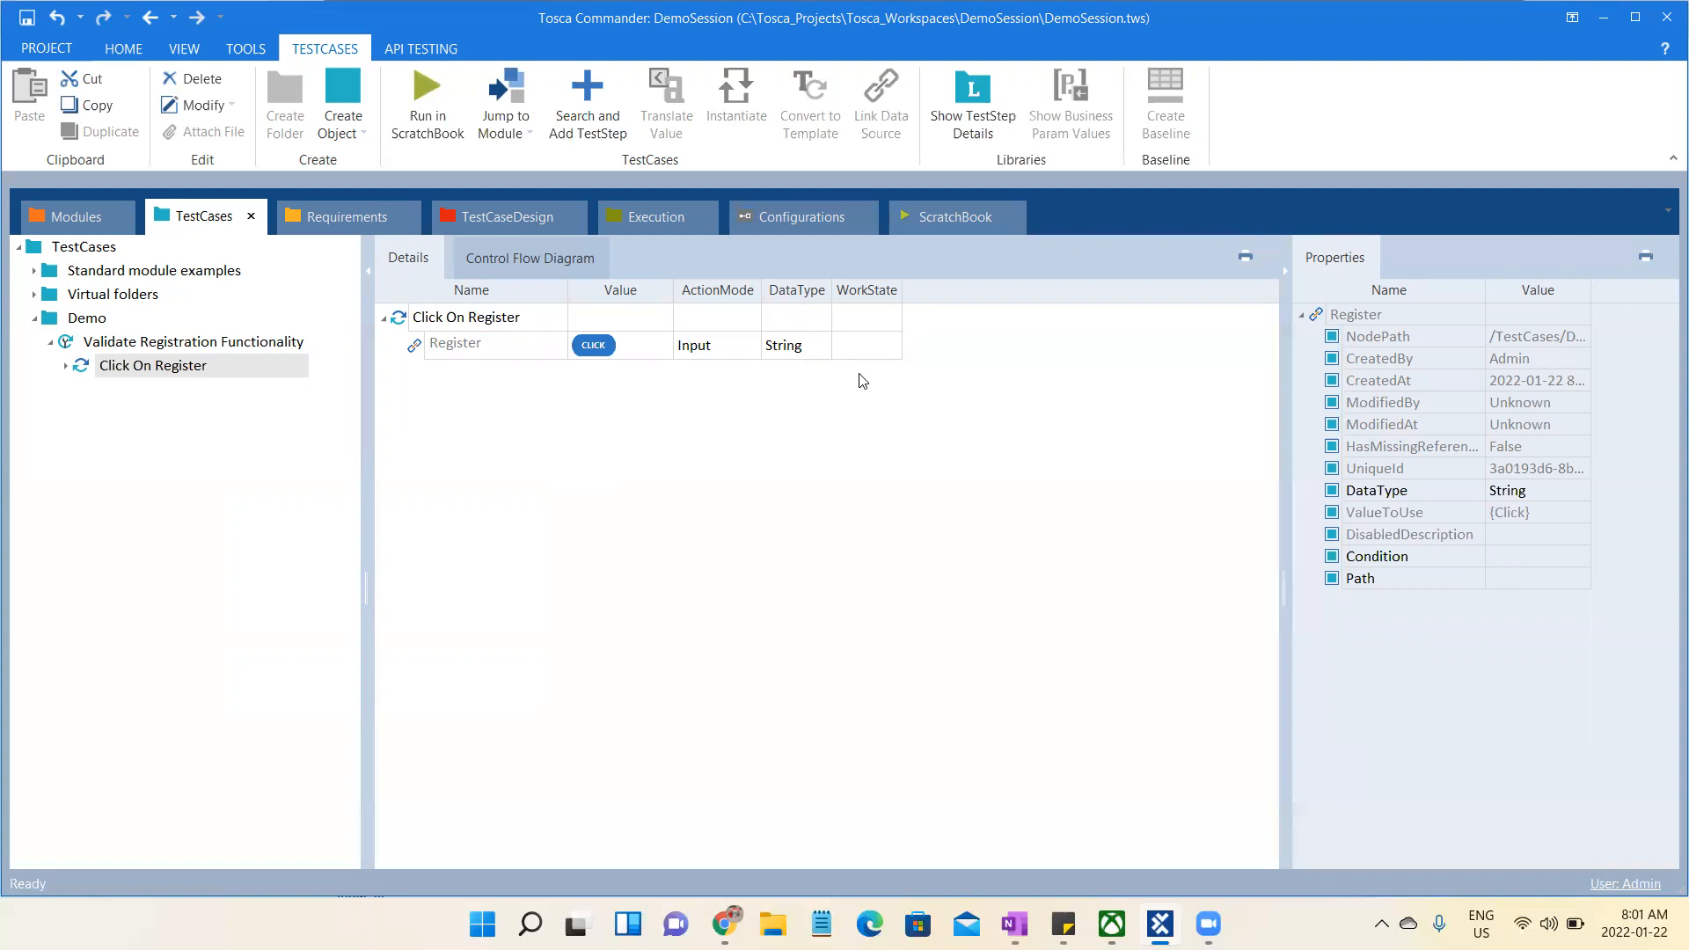
# - Run the Validate Registration Functionality test case in ScratchBook and expand its results down to the Register entry
pyautogui.click(235, 348)
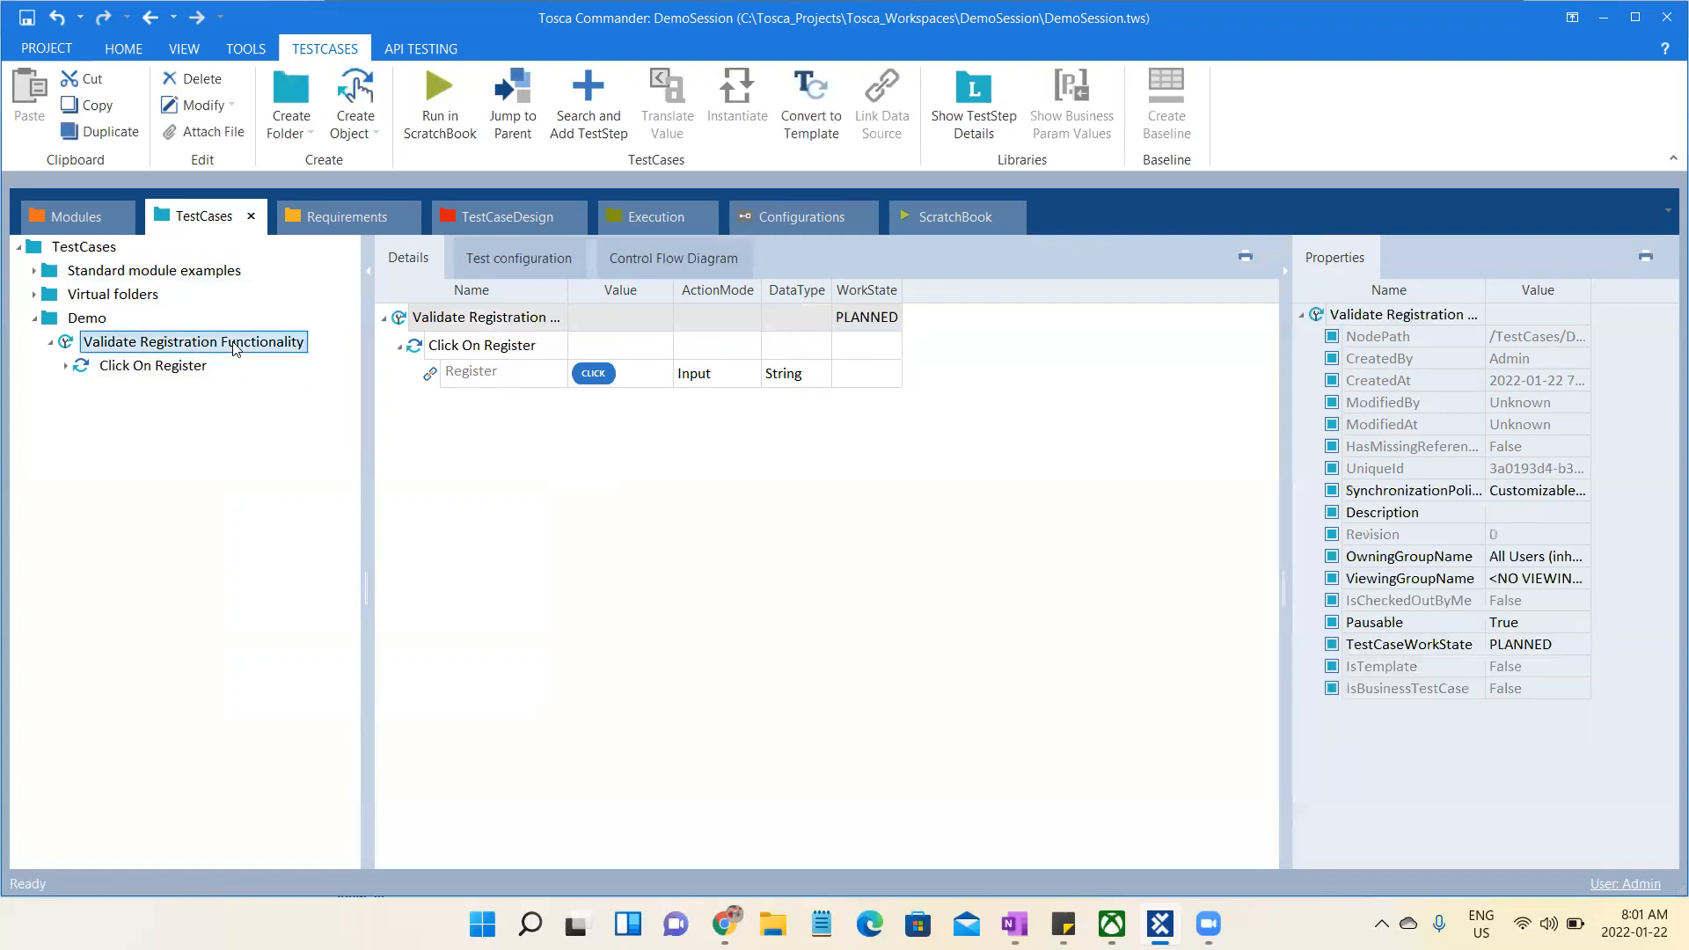
pyautogui.click(445, 97)
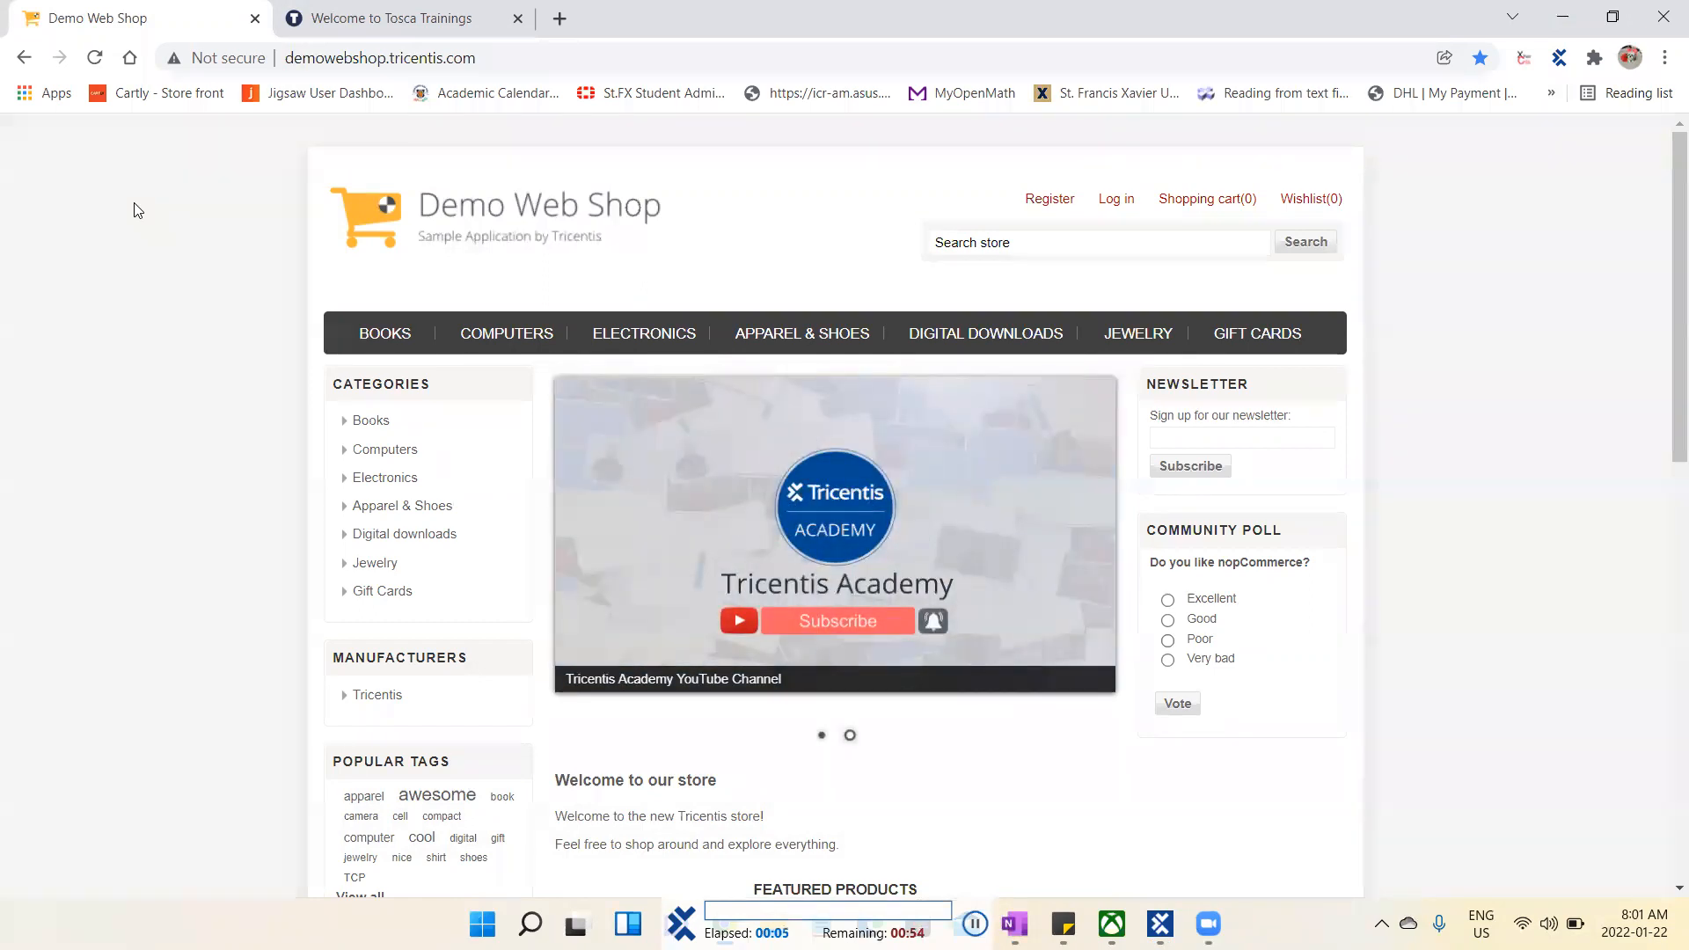
pyautogui.click(1045, 208)
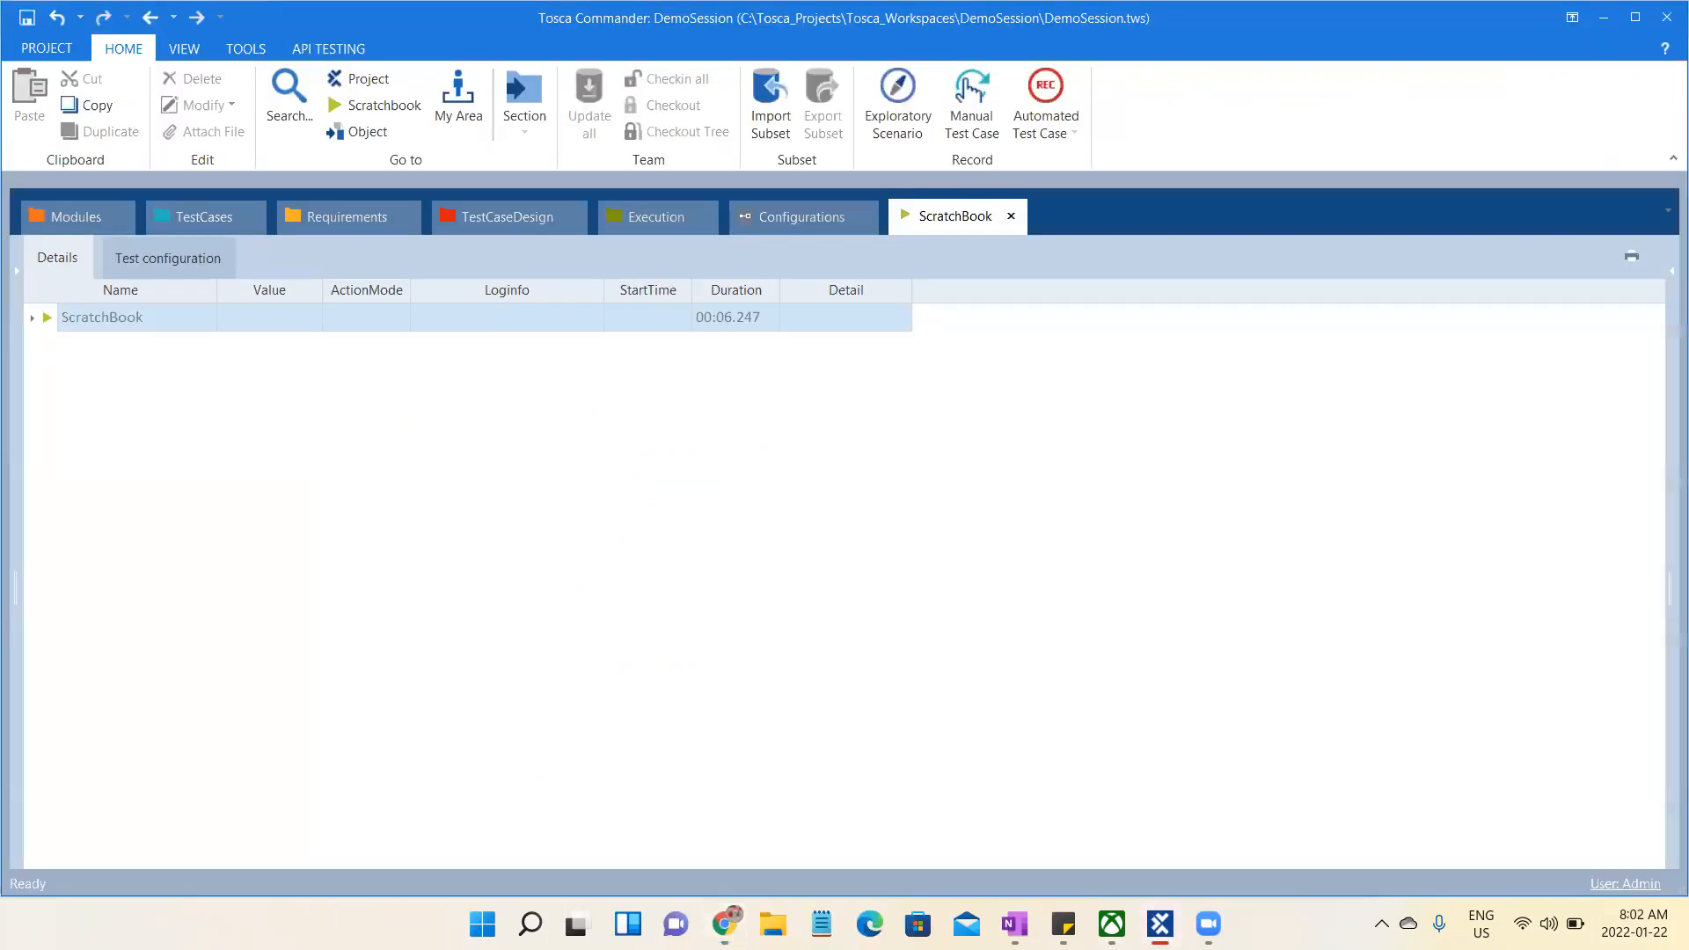
pyautogui.click(33, 318)
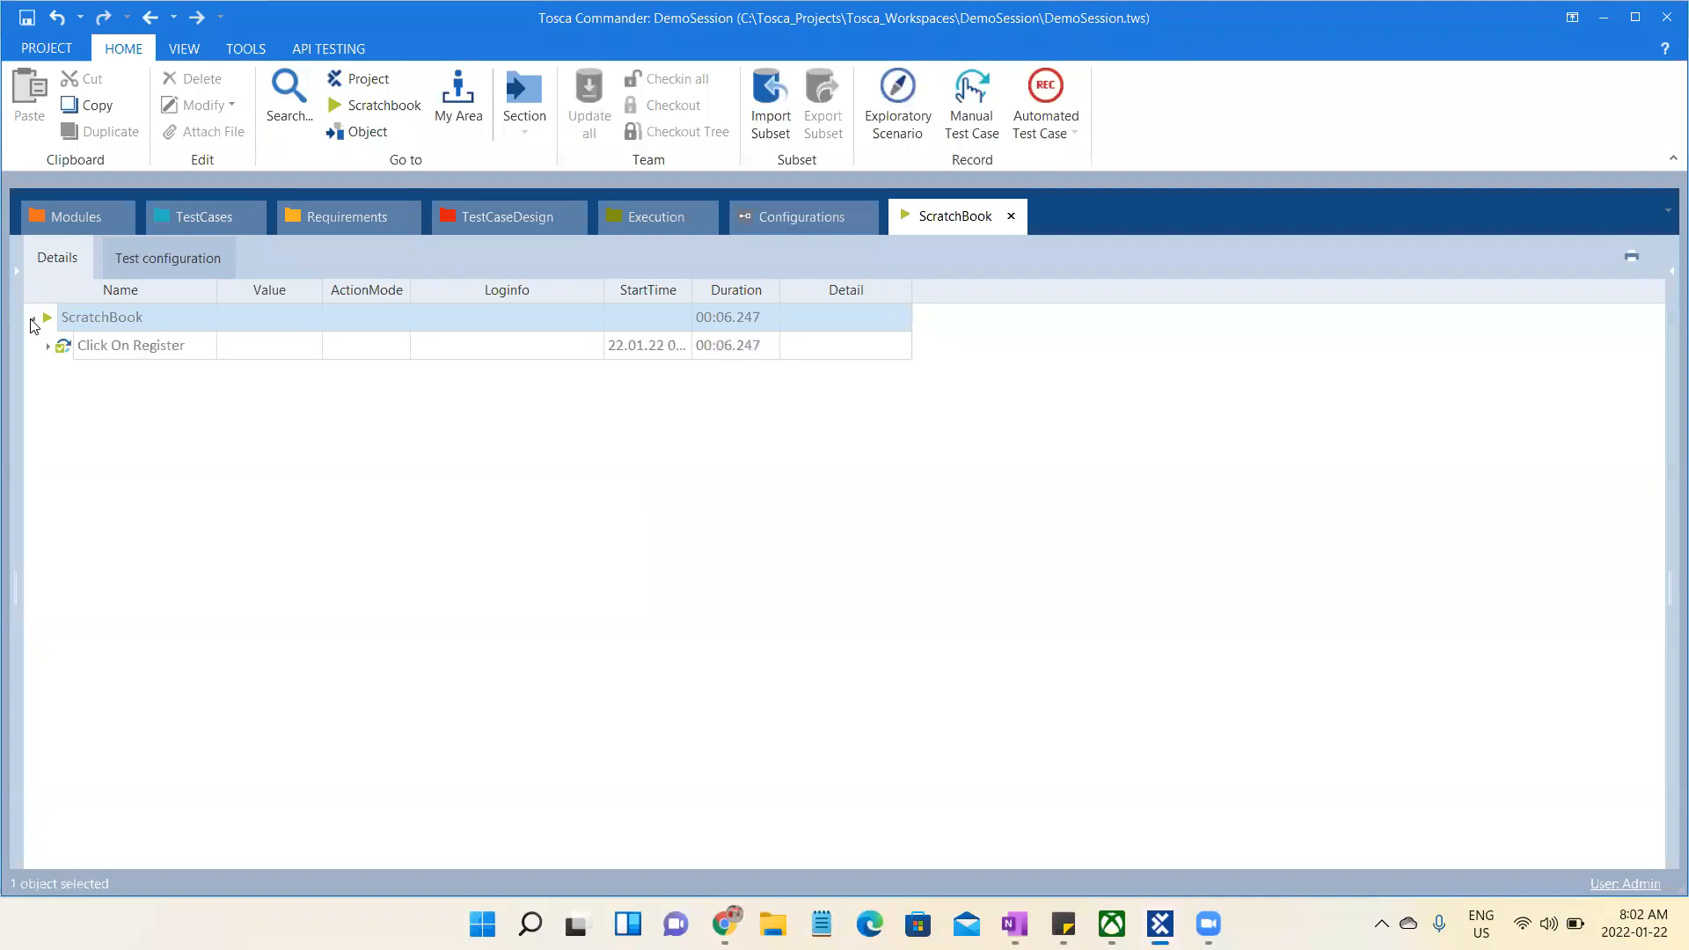
pyautogui.click(48, 348)
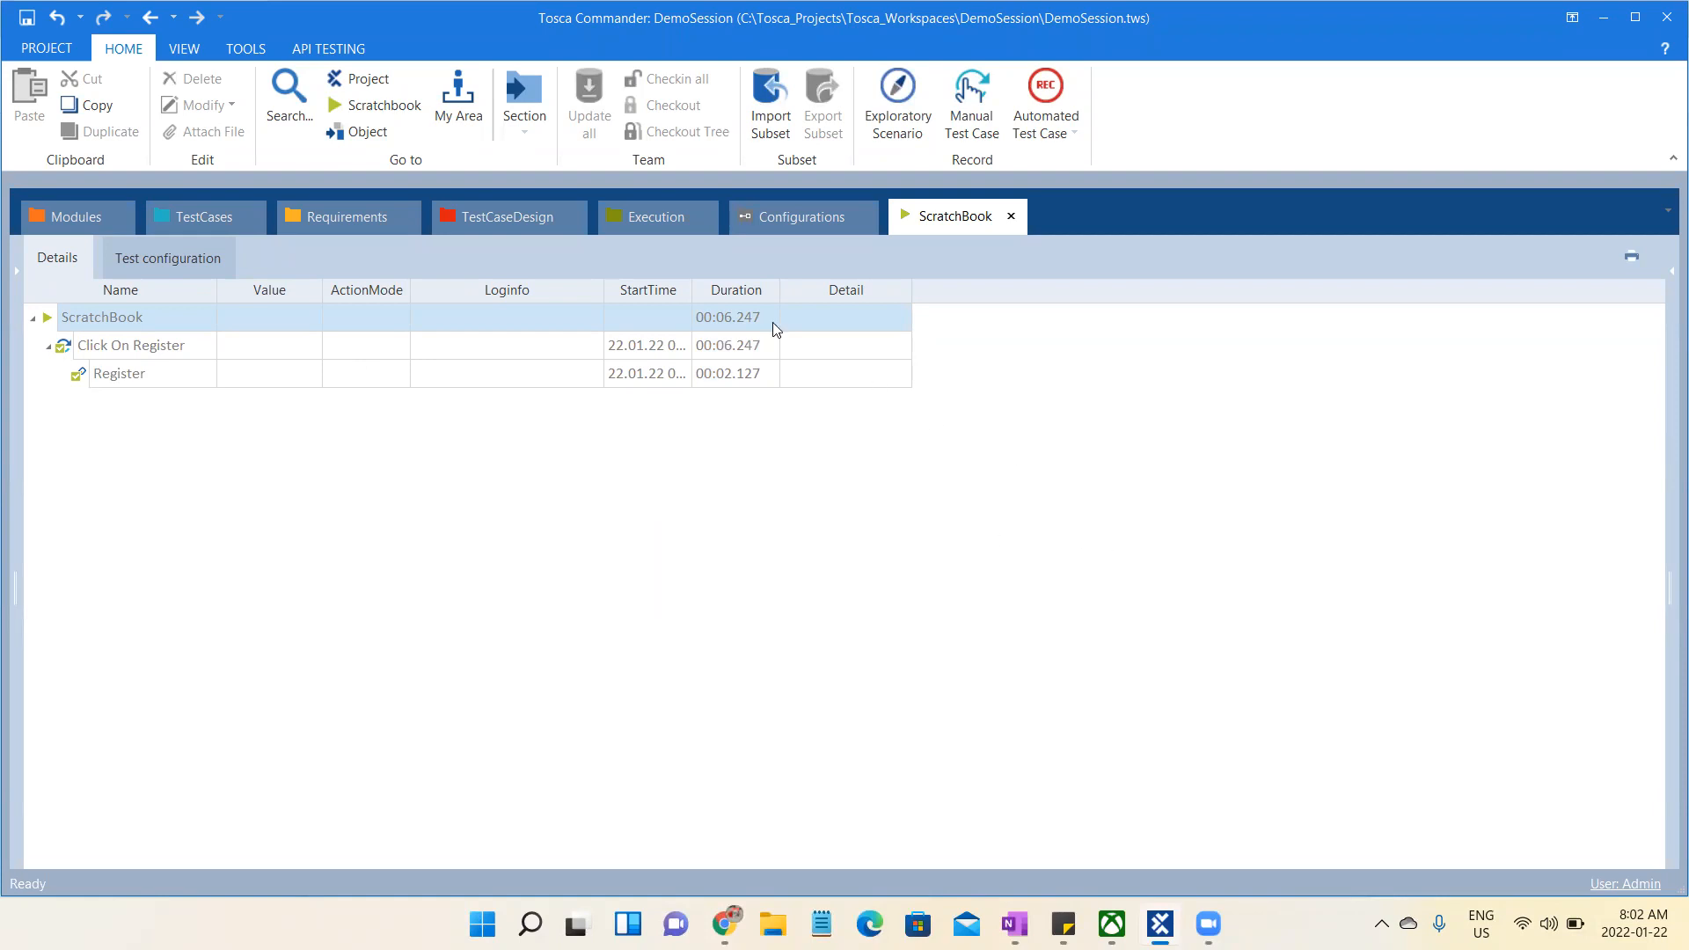
# - Remove the InnerText property from the Register attribute of the Demo Web Shop module
pyautogui.click(74, 224)
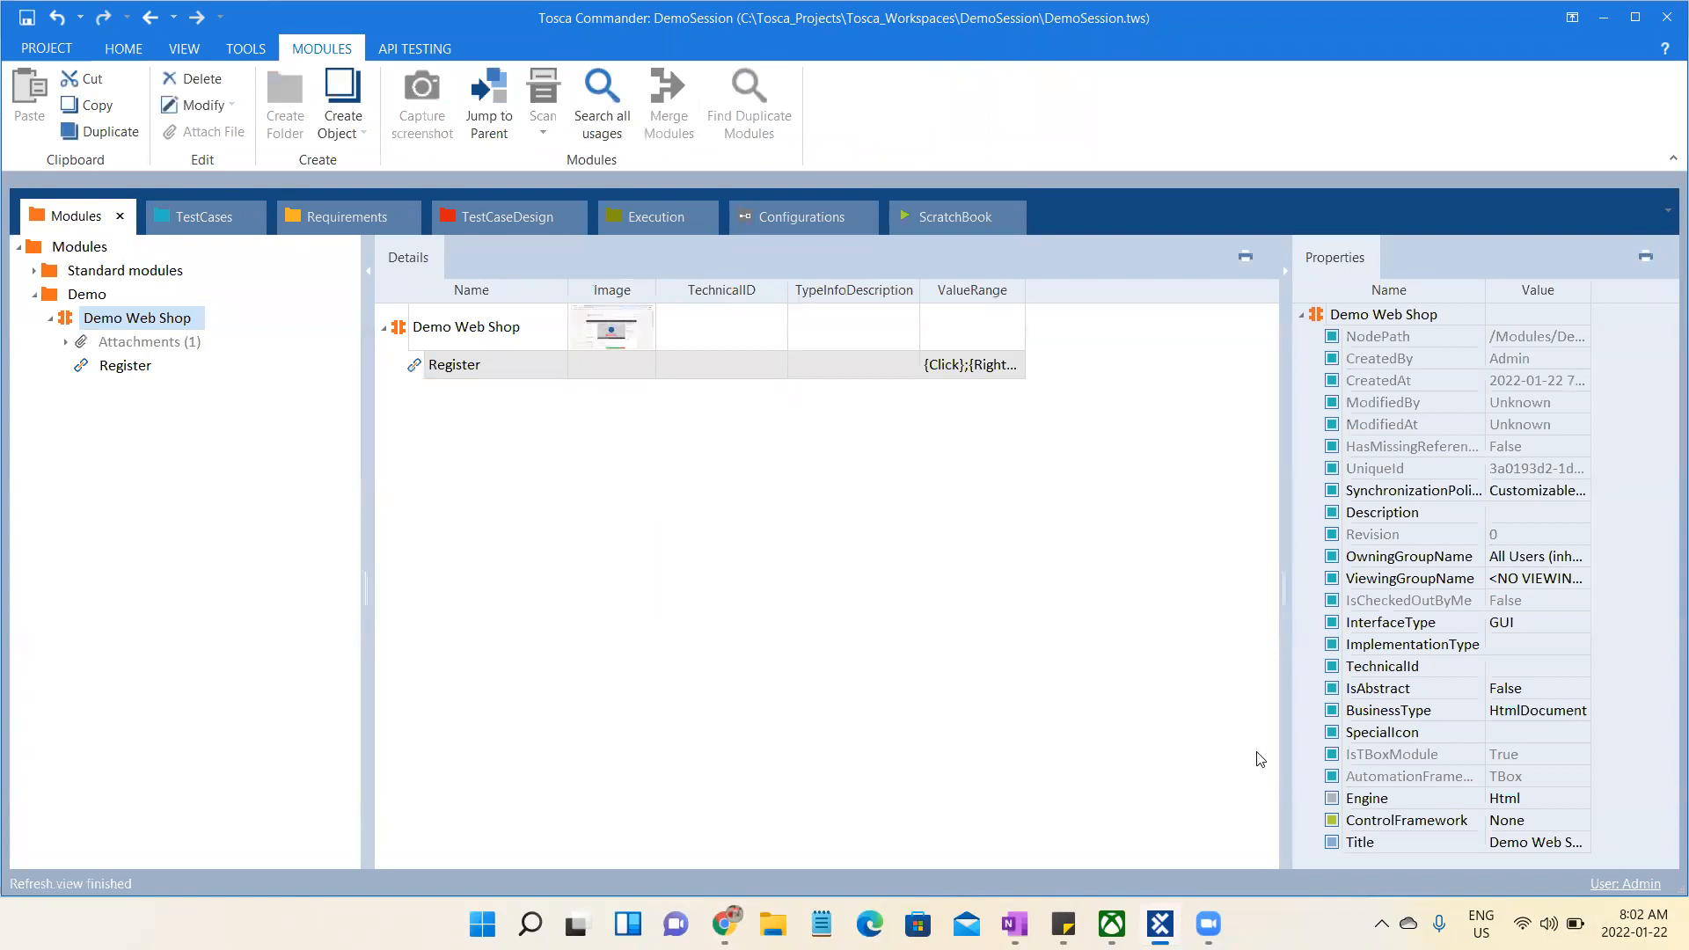
pyautogui.click(514, 369)
pyautogui.click(627, 371)
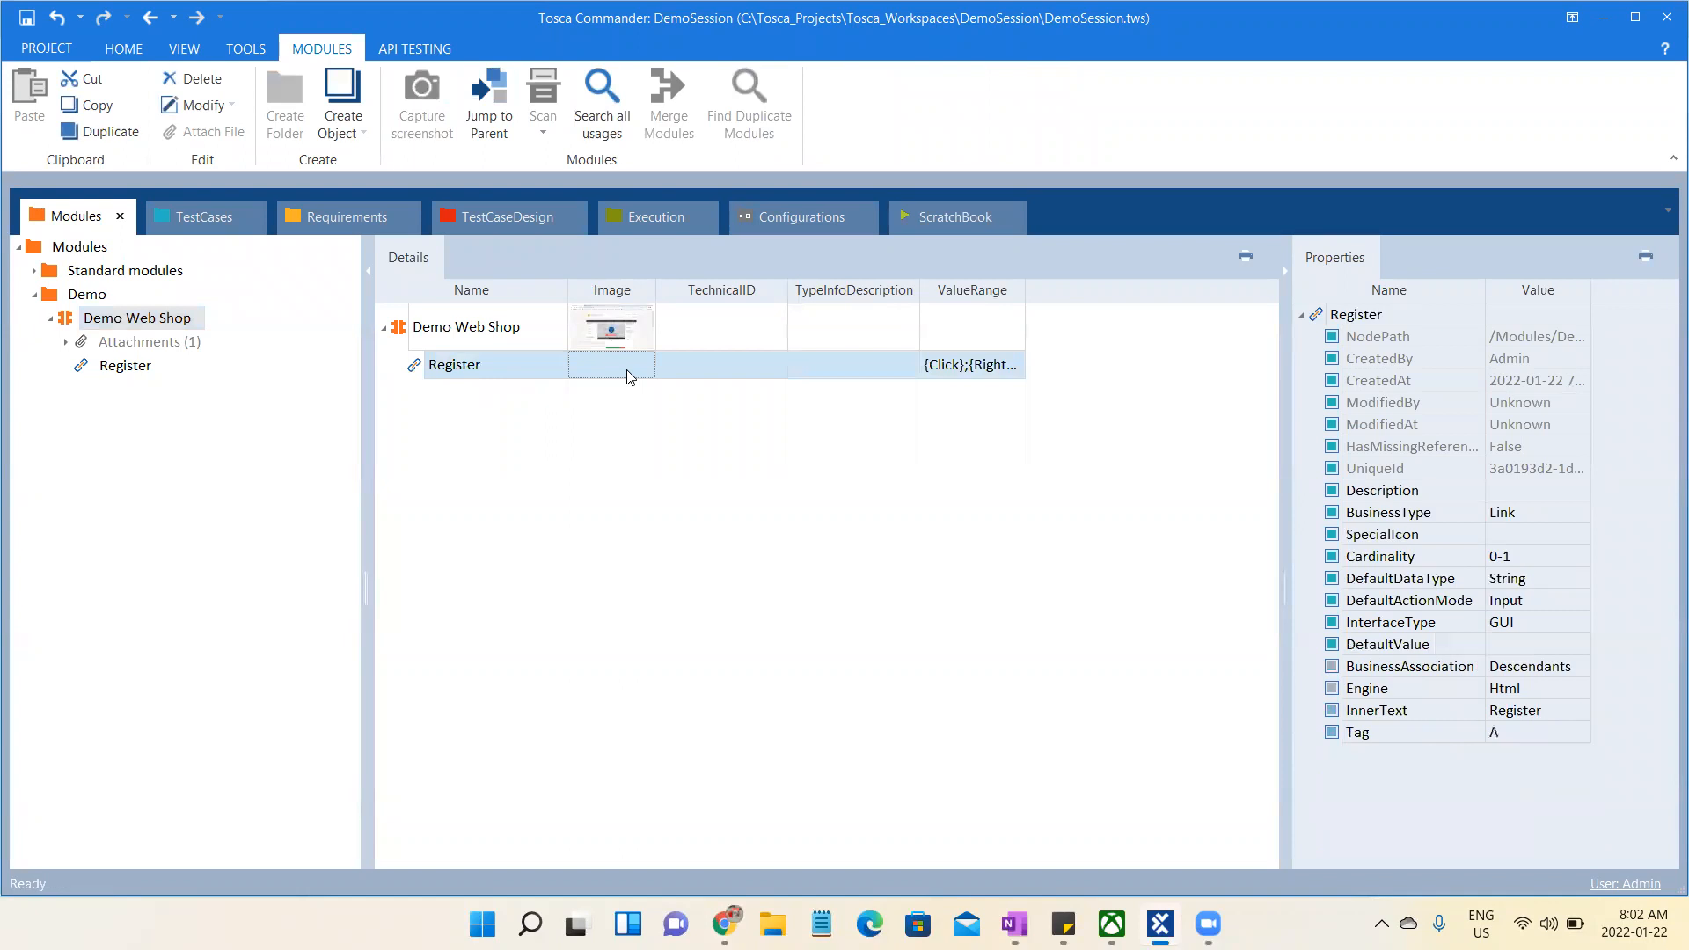
pyautogui.click(1385, 709)
pyautogui.rightClick(1343, 711)
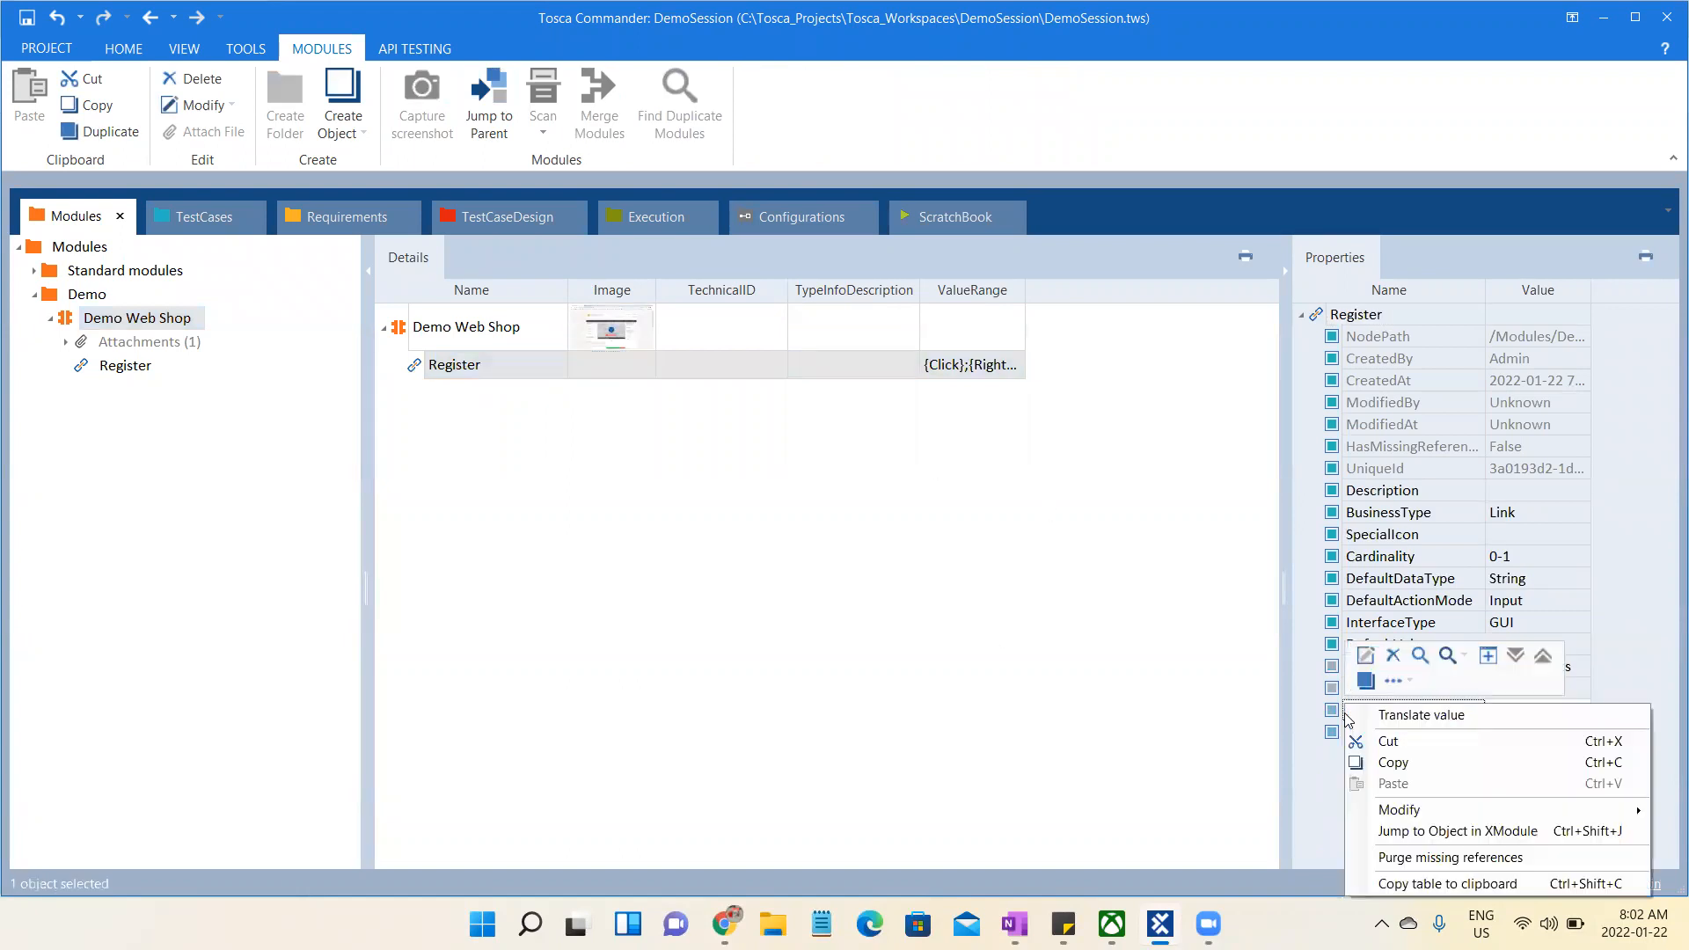
pyautogui.click(1346, 744)
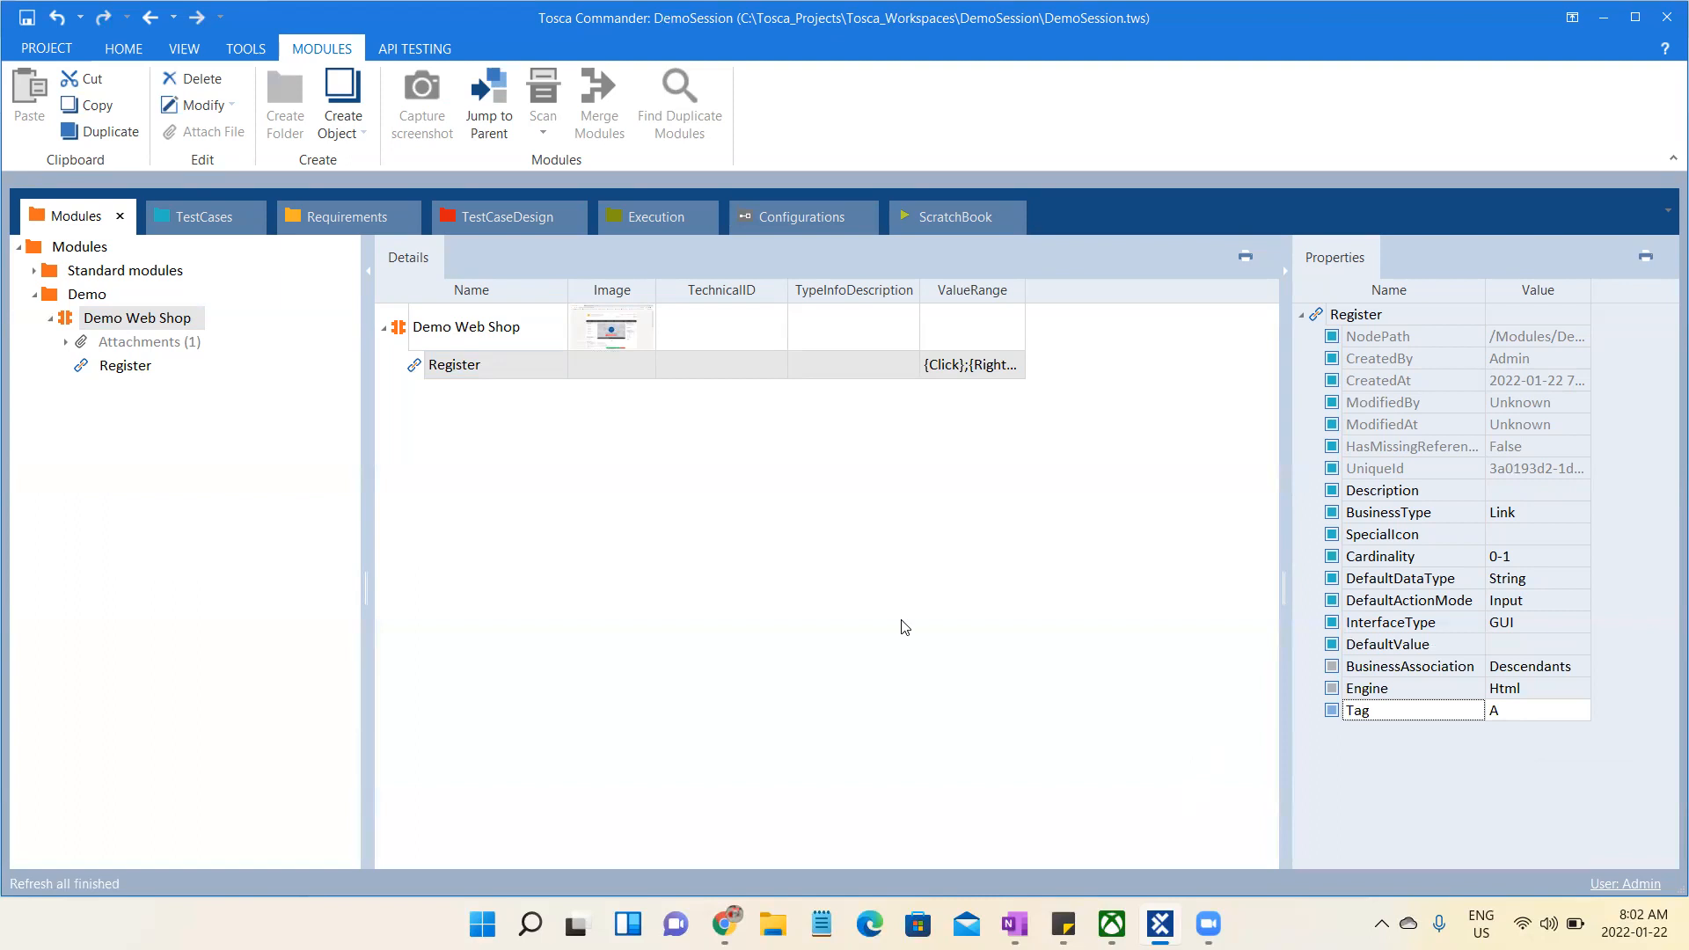
pyautogui.click(715, 605)
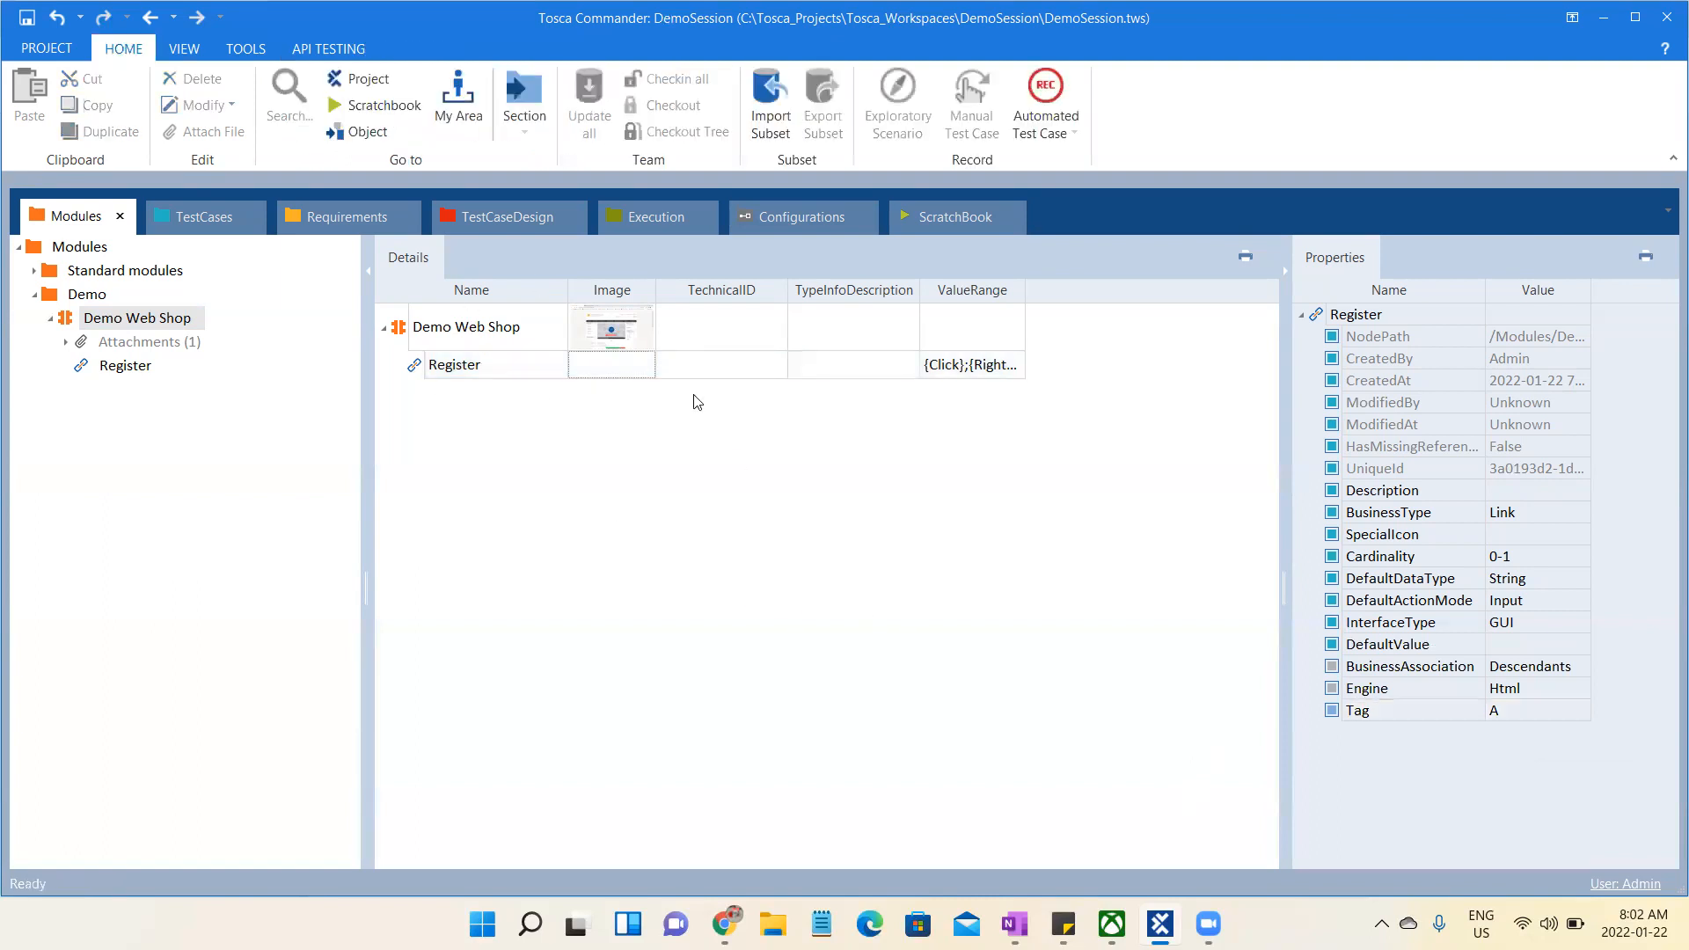
# - View the test case in the TestCases section, then switch to Chrome and return the Demo Web Shop to its home page
pyautogui.click(207, 221)
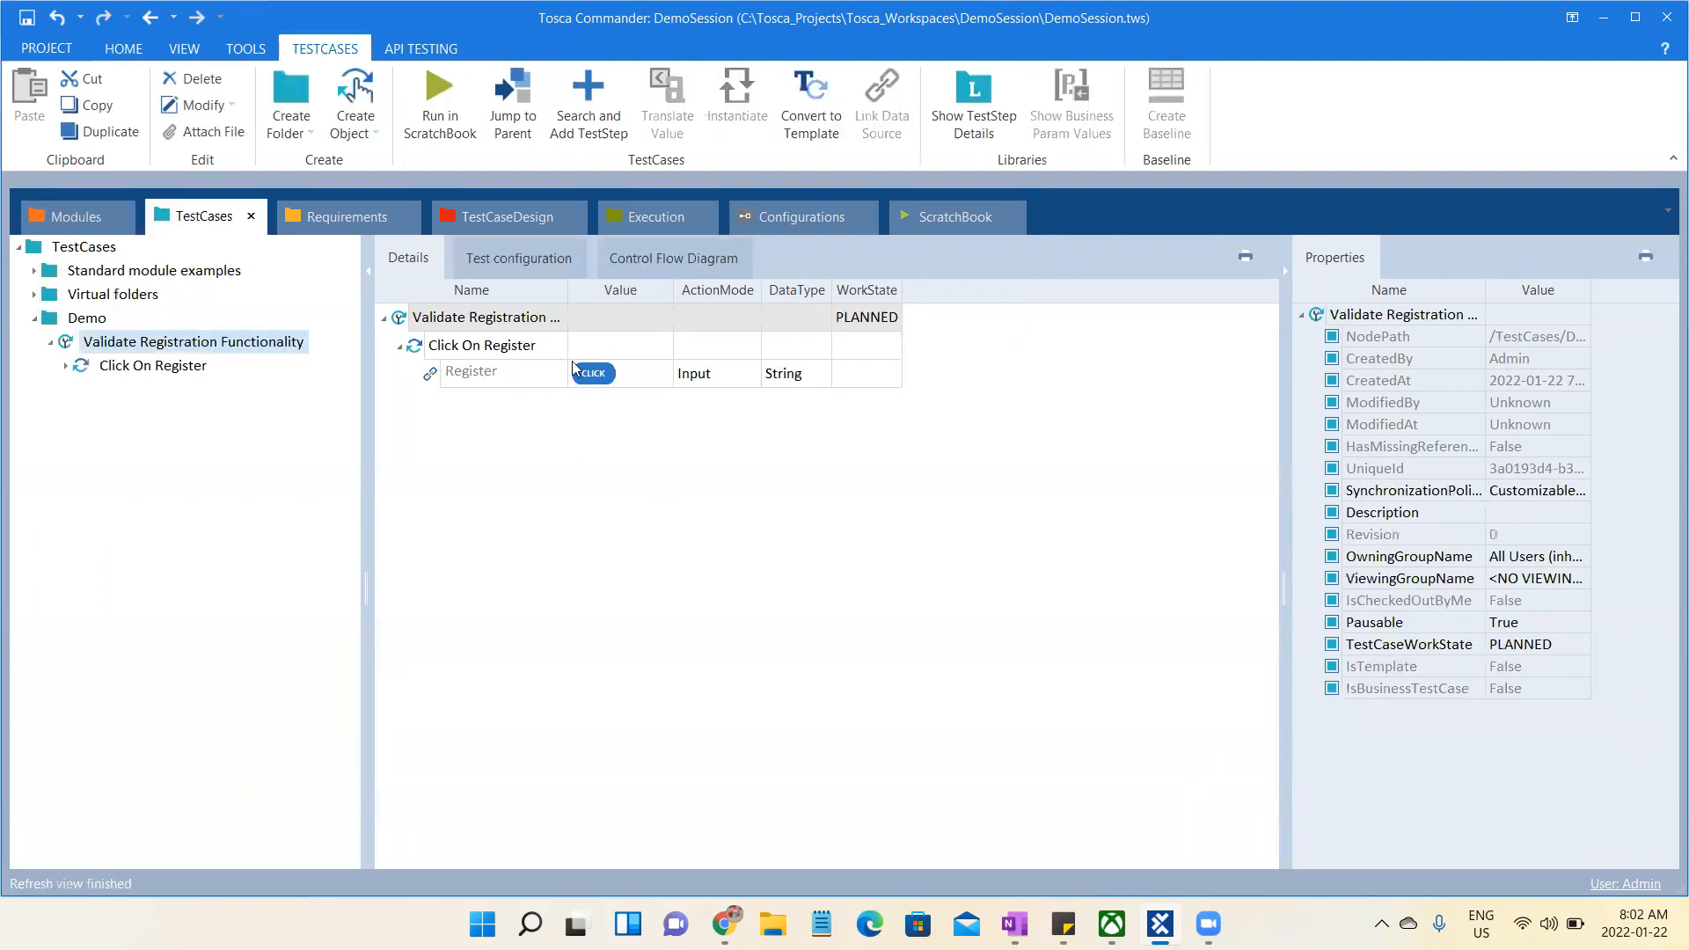
pyautogui.click(724, 923)
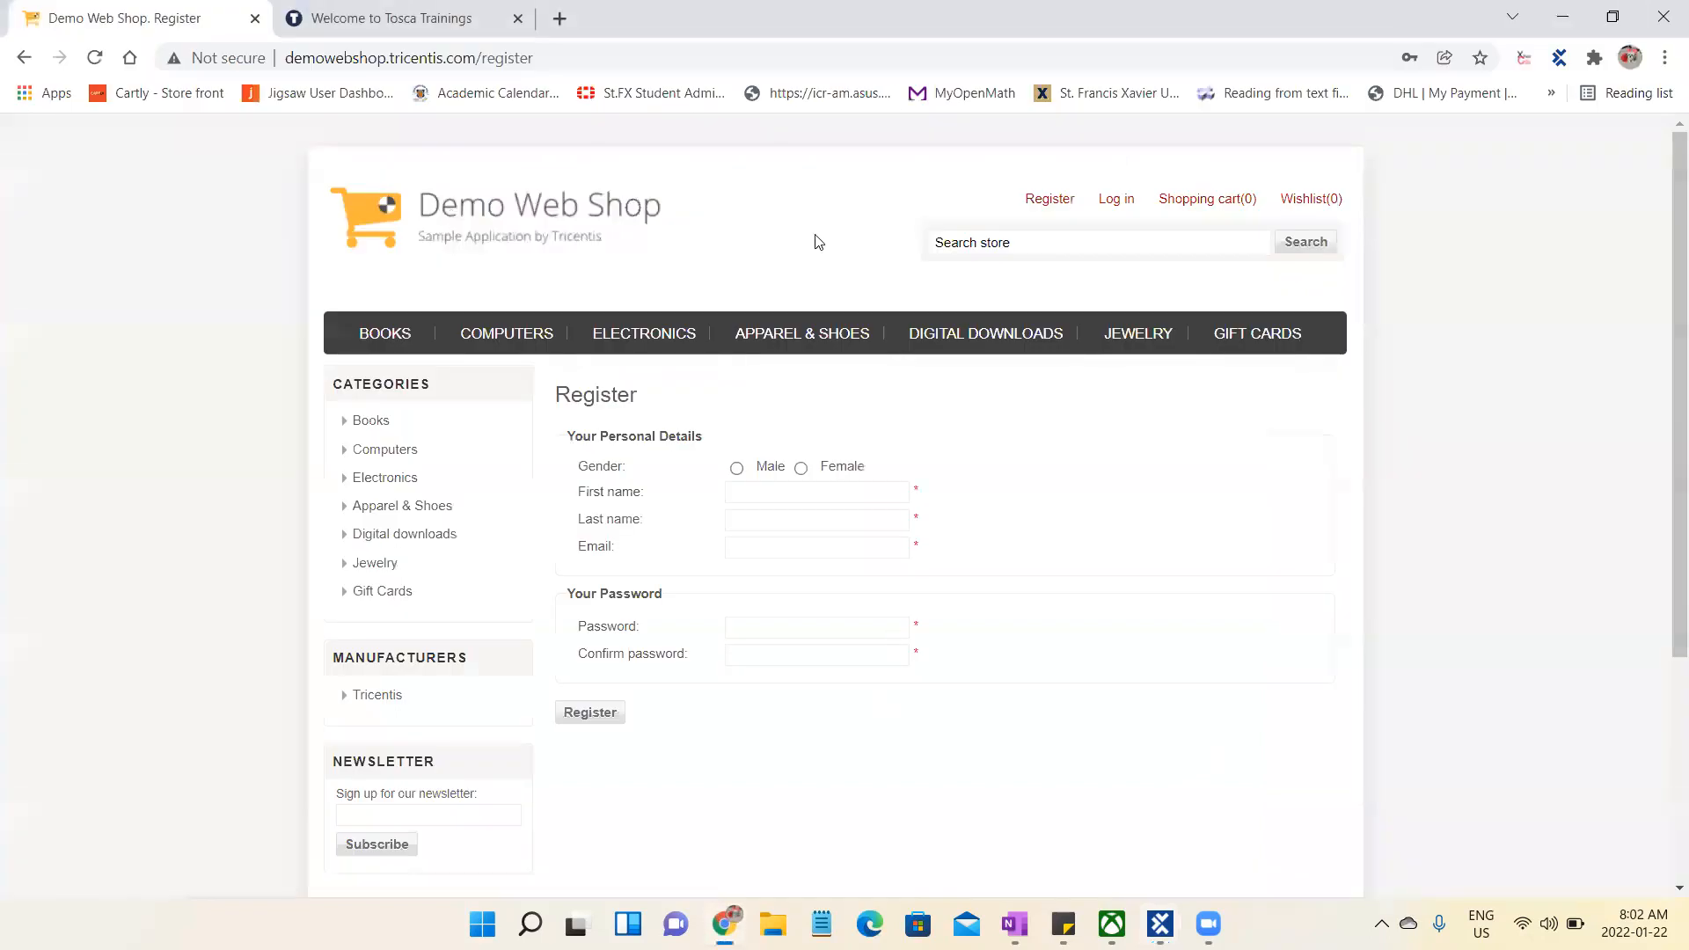
pyautogui.click(412, 189)
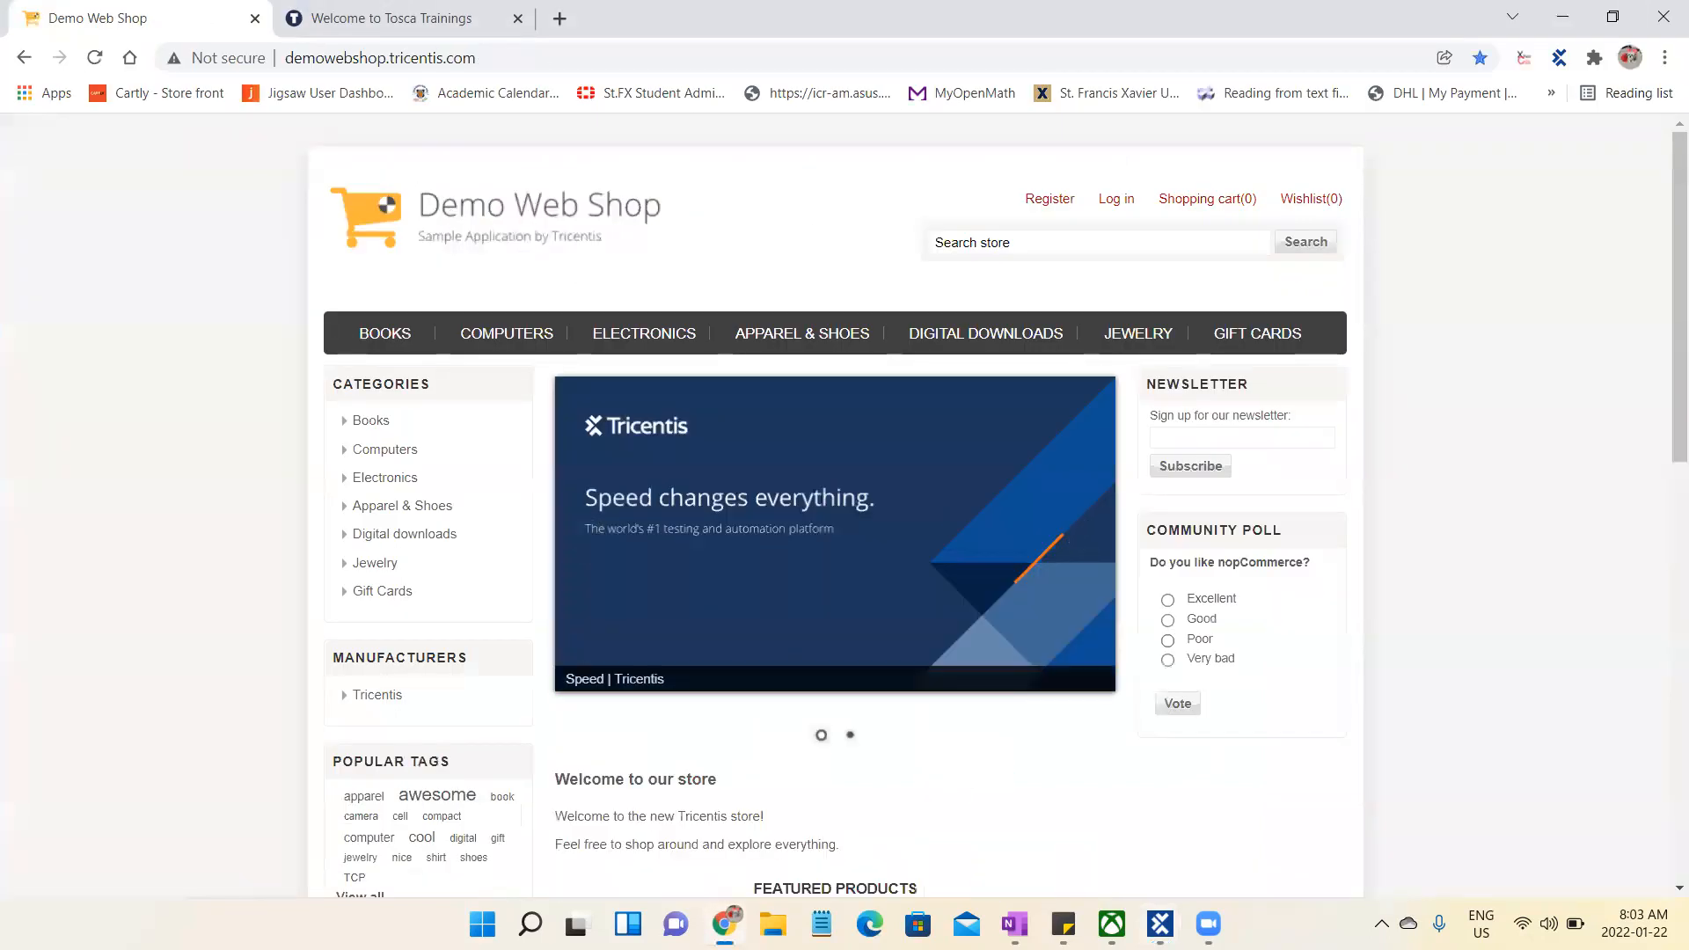
# - Switch to Tosca Commander and rerun the Validate Registration Functionality test case in ScratchBook
pyautogui.hotkey('alt', 'Tab')
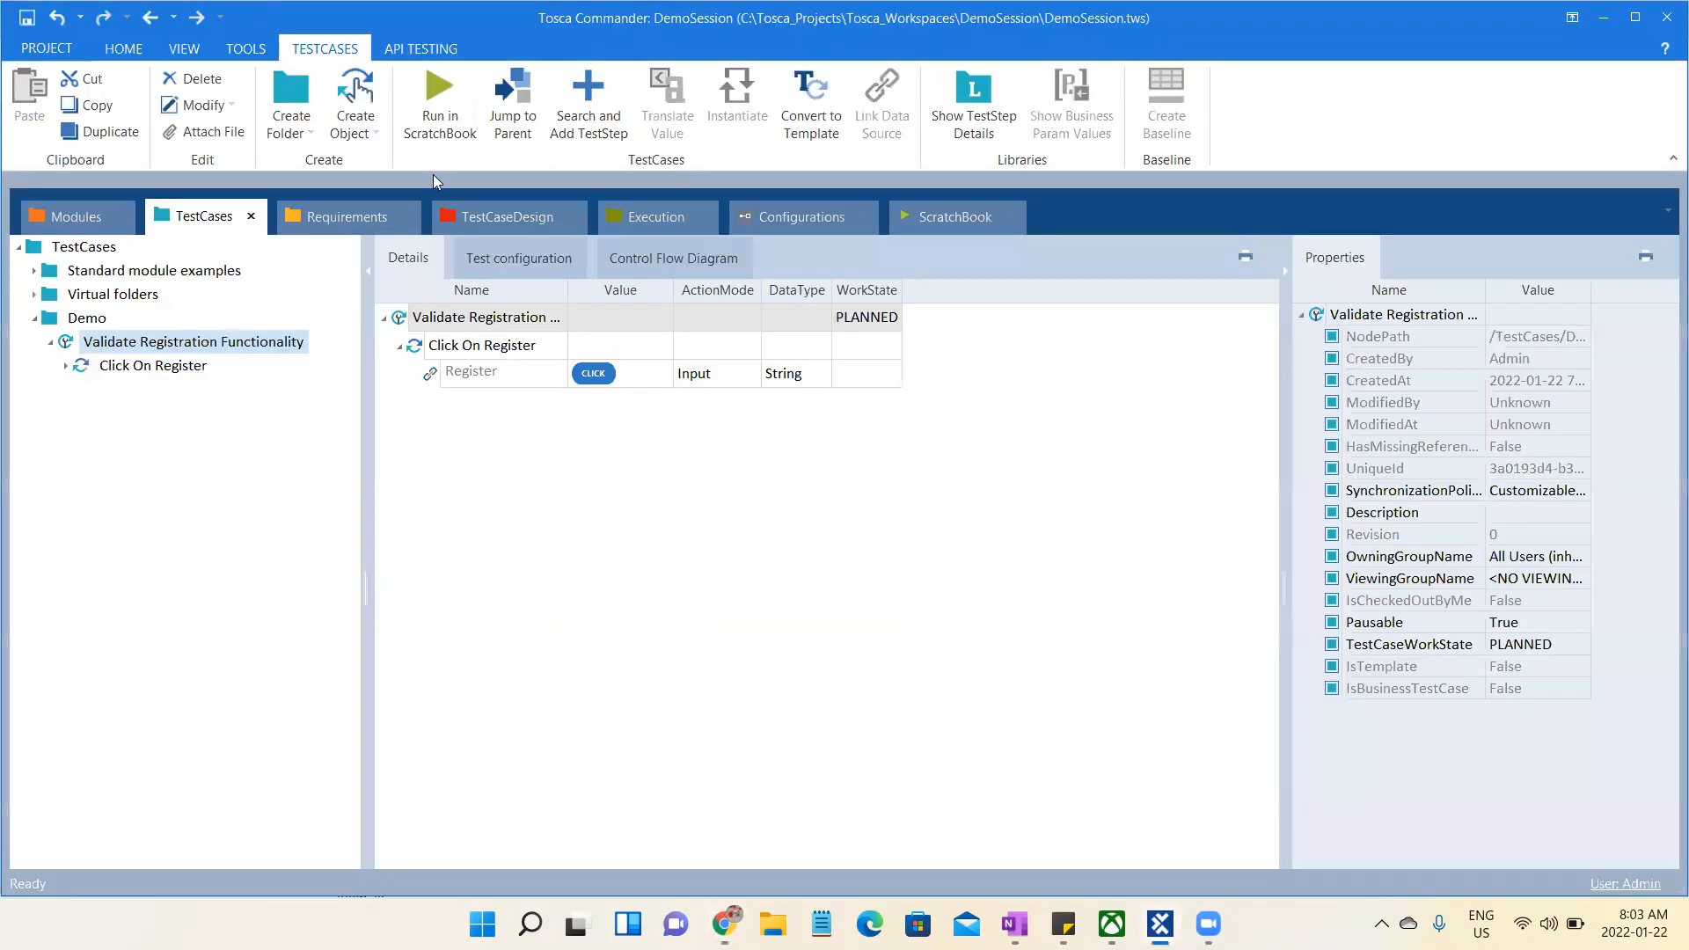
pyautogui.click(187, 368)
pyautogui.click(456, 91)
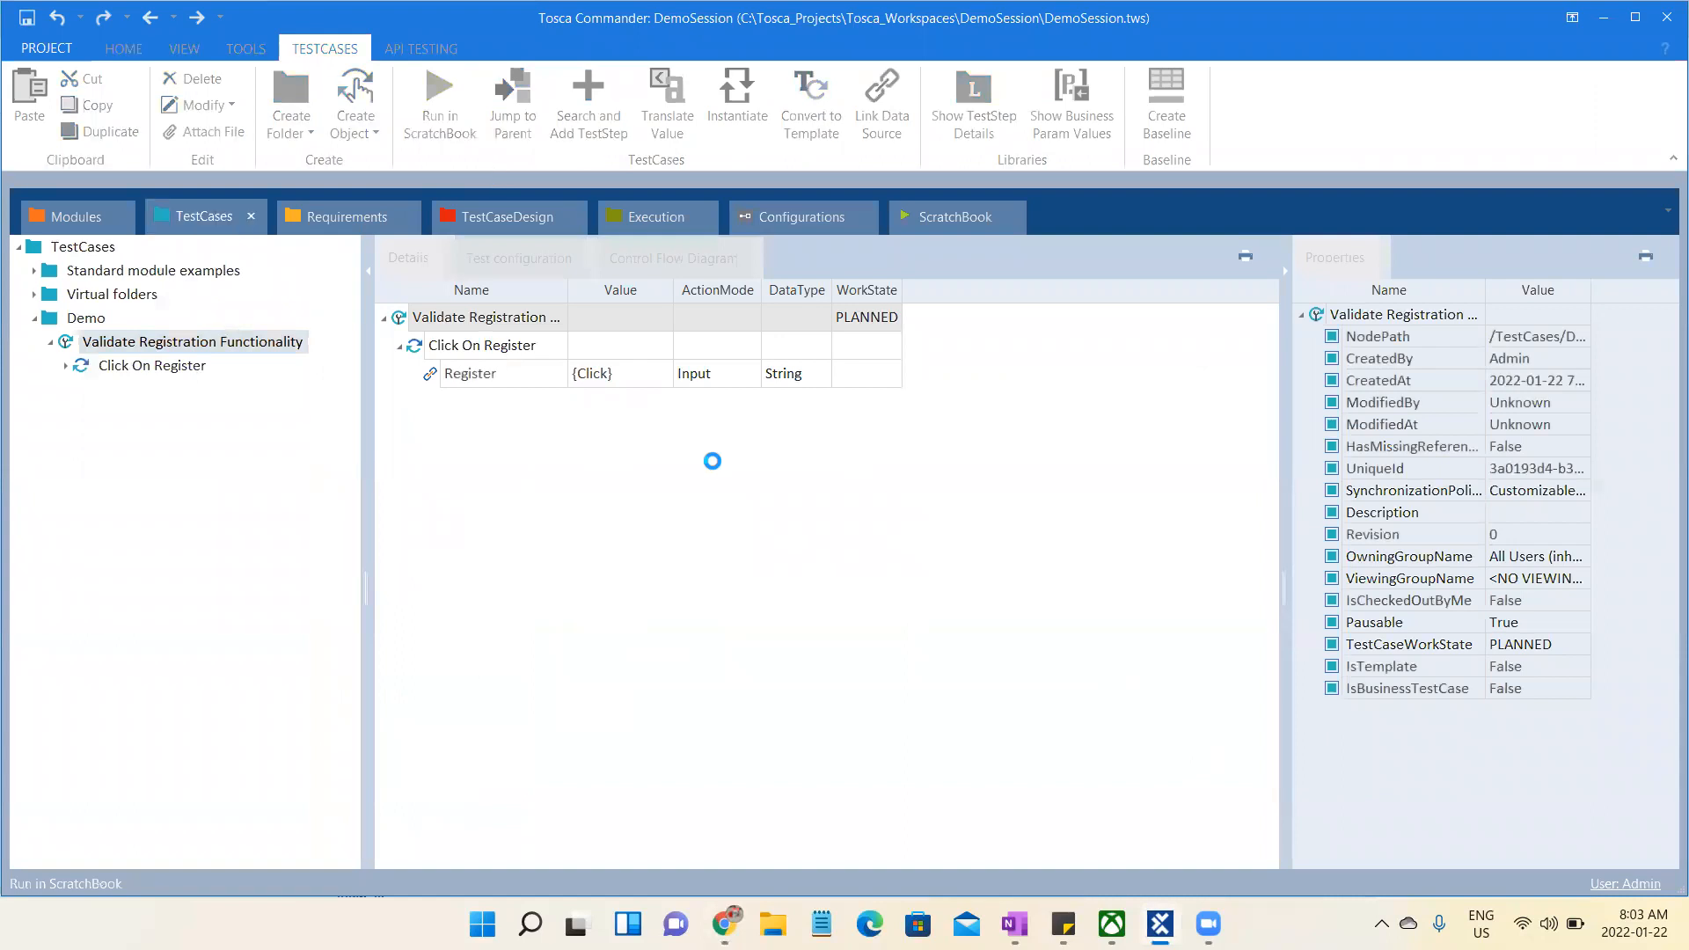
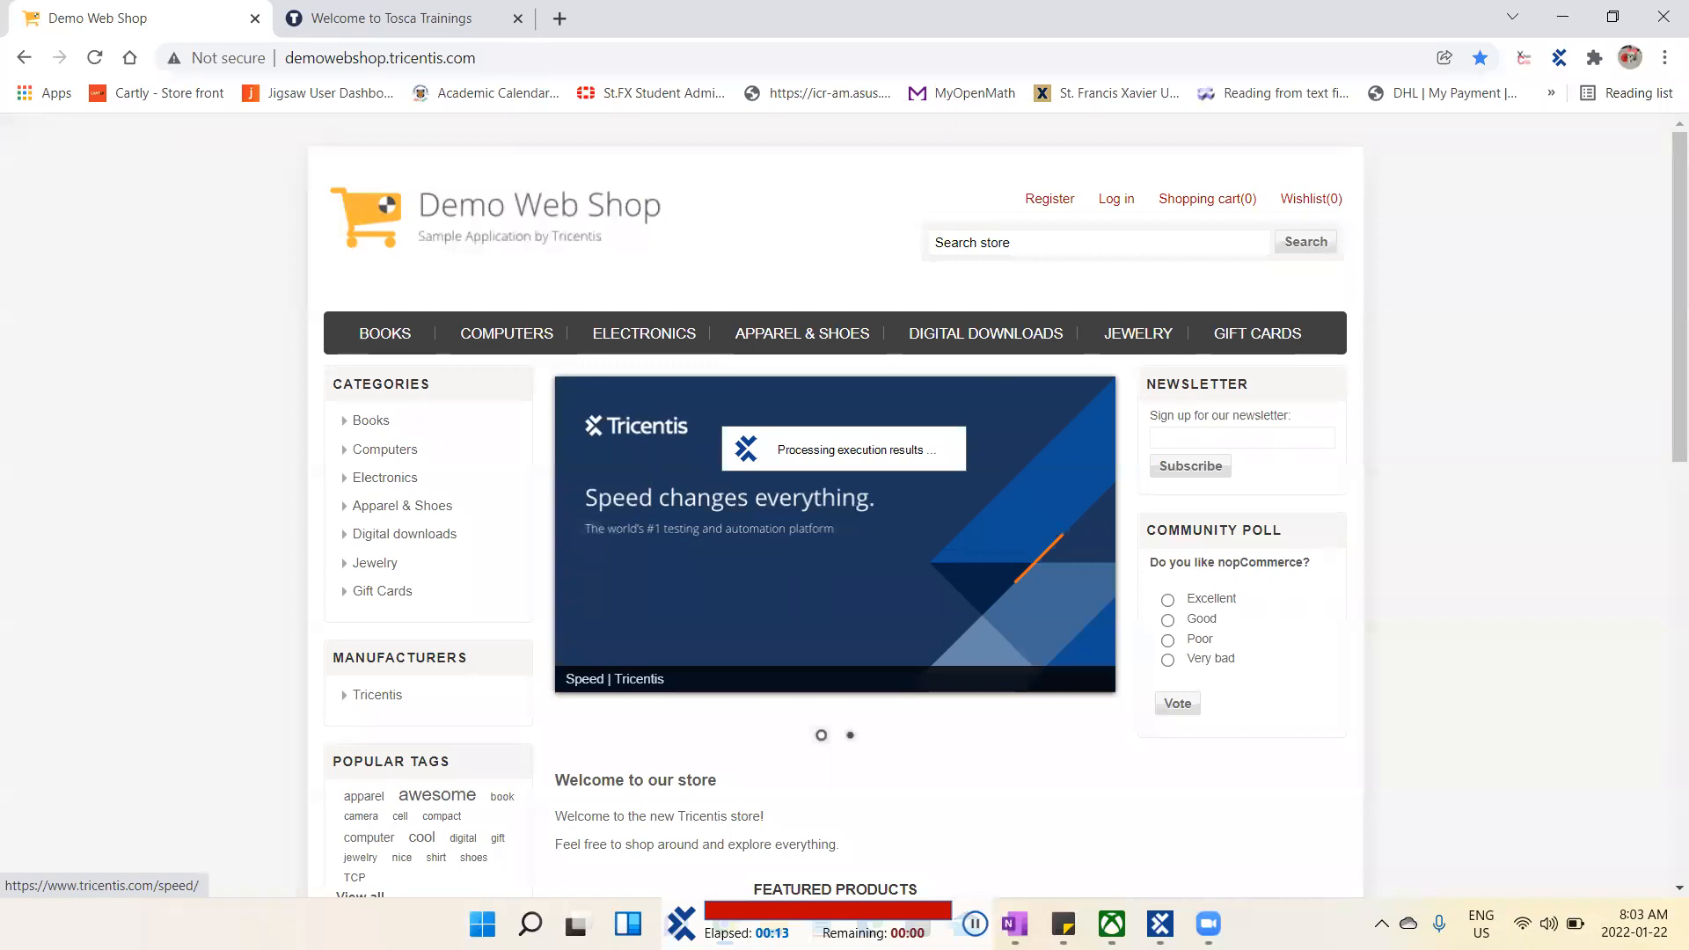
# - Switch to Tosca Commander, read the full log message of the Register entry in the ScratchBook results, and open the Modules section
pyautogui.moveTo(1161, 924)
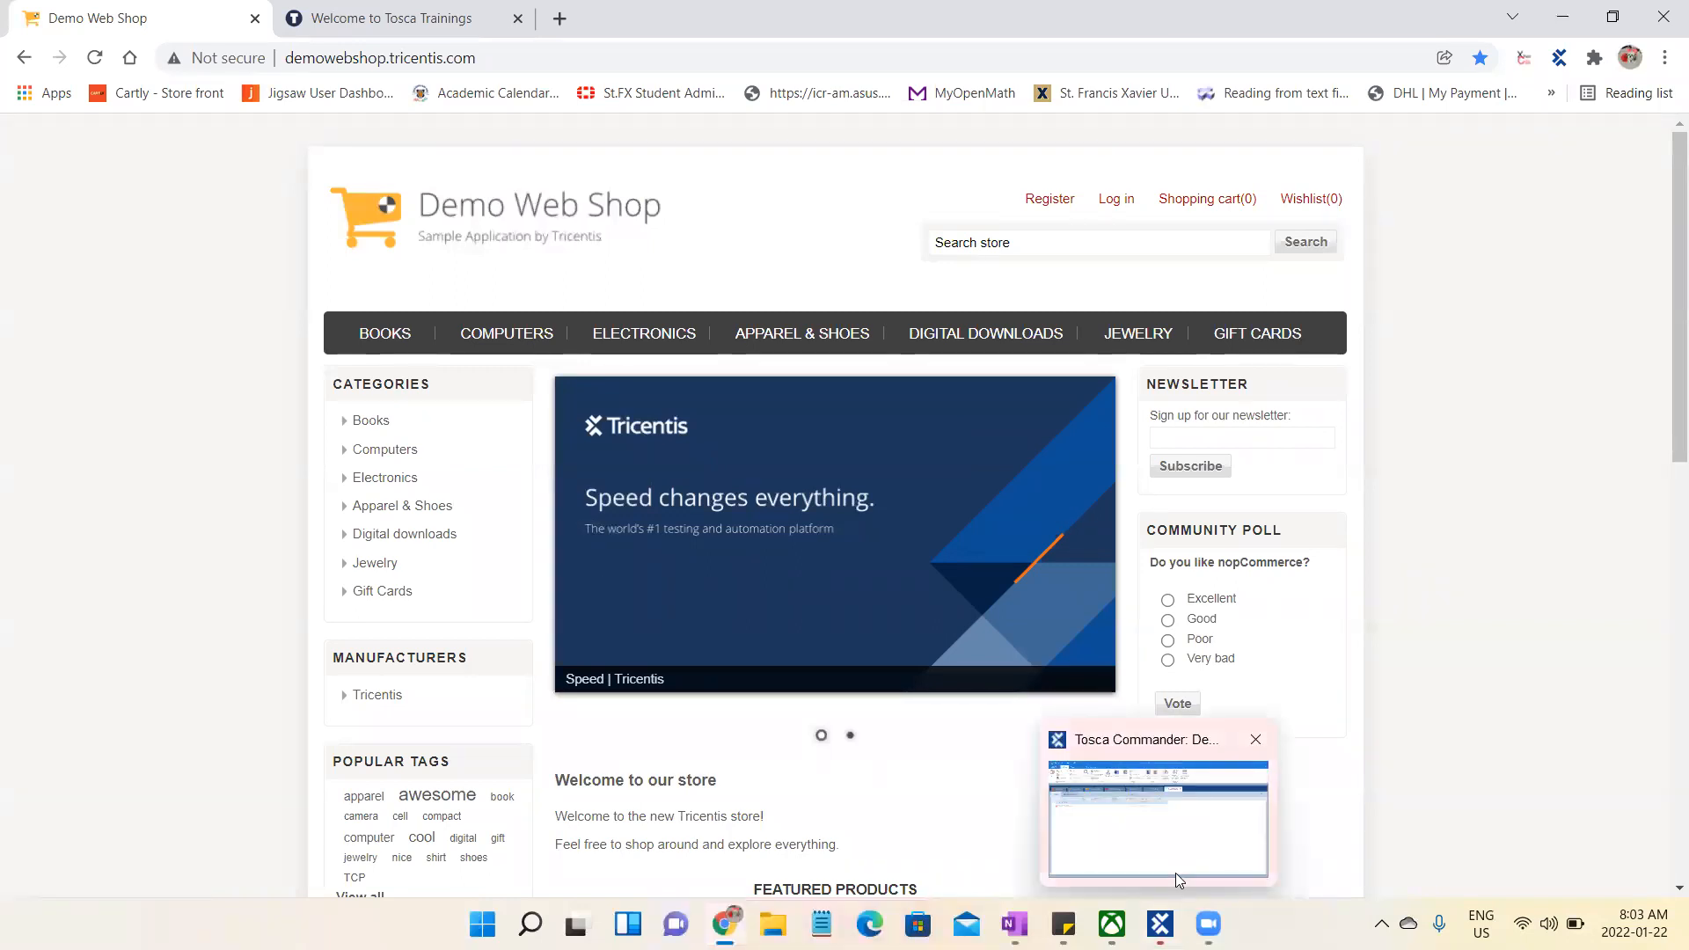
pyautogui.click(1175, 872)
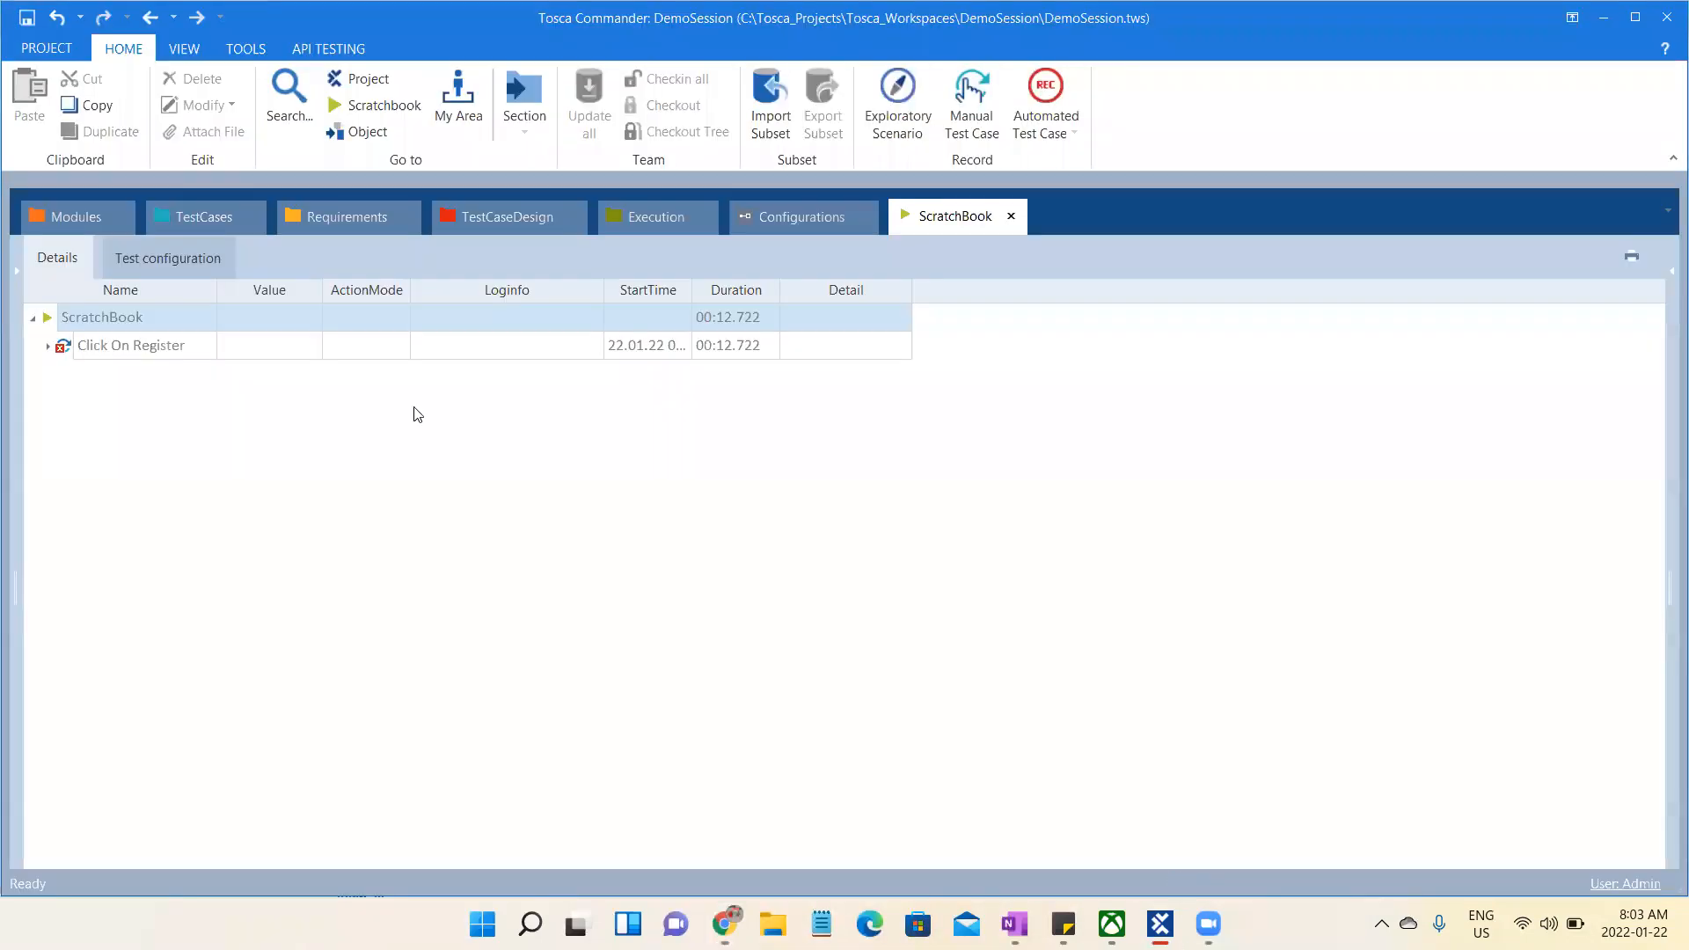
pyautogui.click(48, 346)
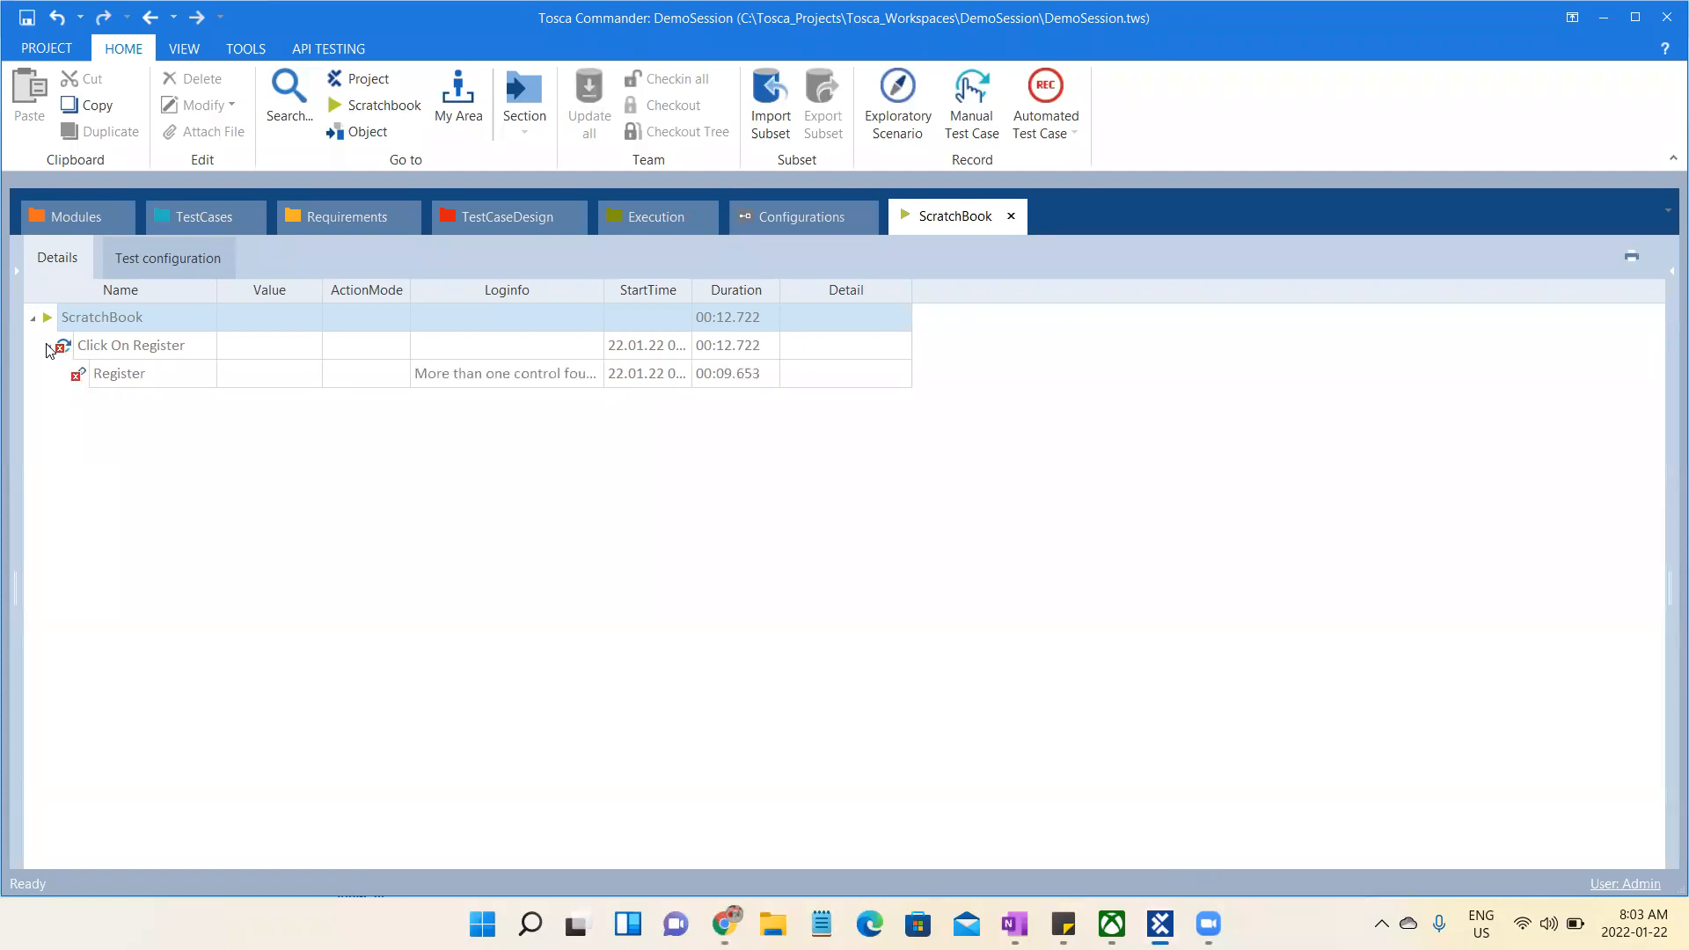
pyautogui.click(586, 375)
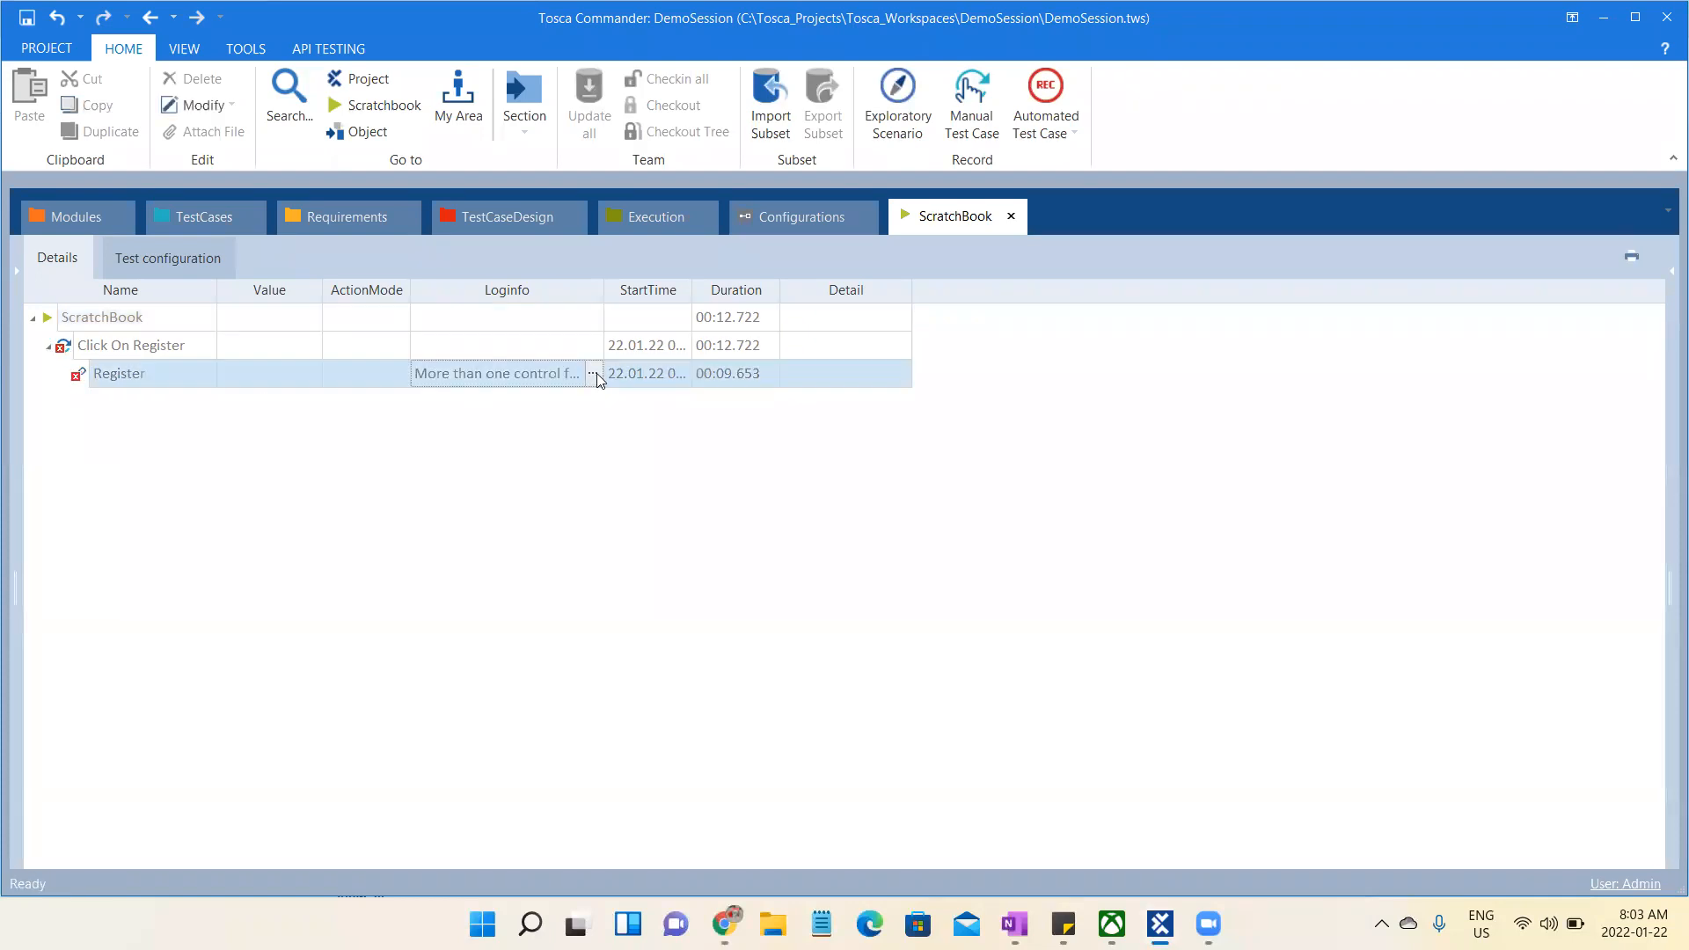
pyautogui.click(594, 373)
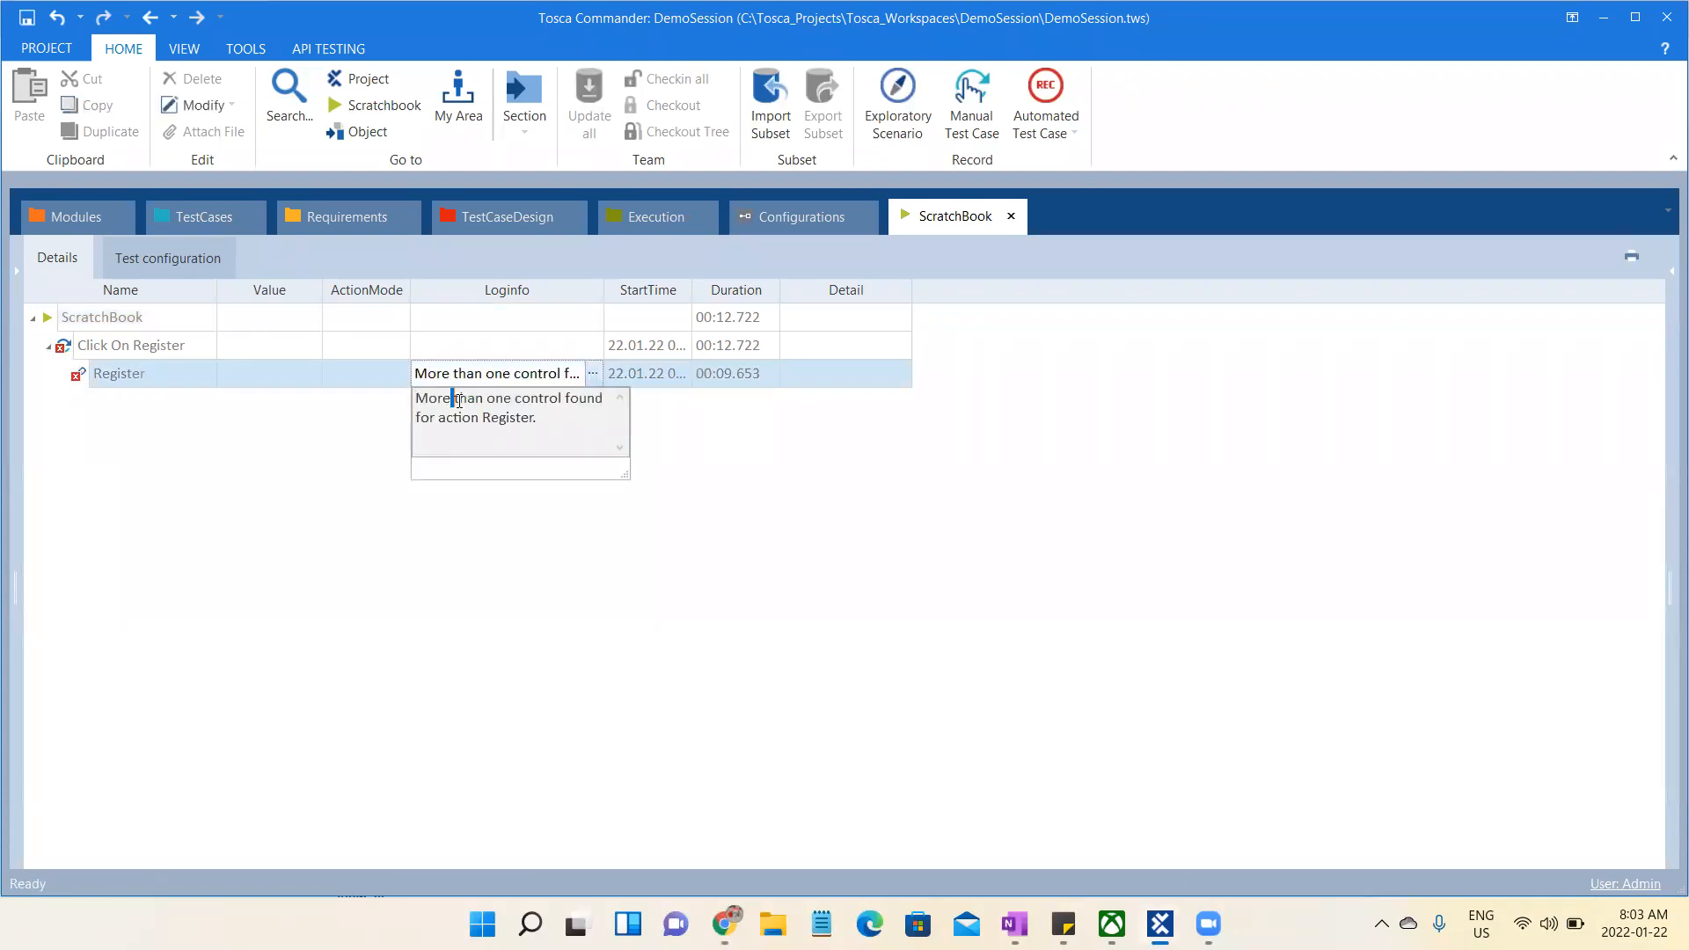
pyautogui.moveTo(452, 401); pyautogui.dragTo(545, 419)
pyautogui.click(561, 425)
pyautogui.moveTo(534, 419); pyautogui.dragTo(495, 425)
pyautogui.click(62, 220)
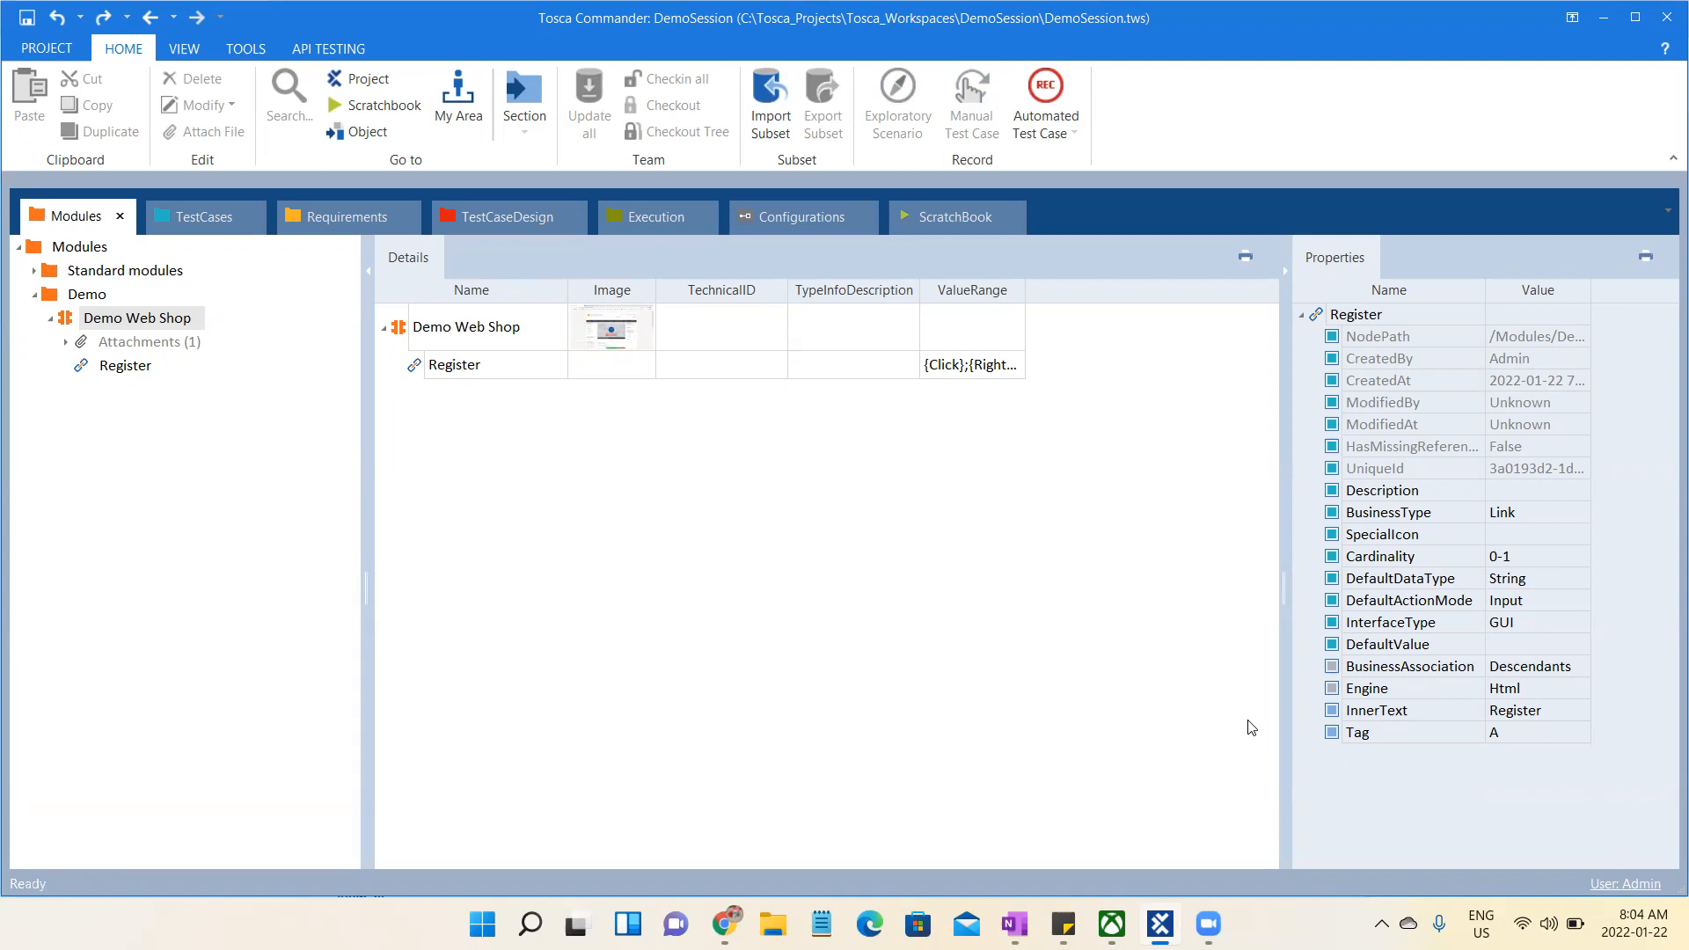
# - Switch to Chrome and look through the course topics on the Tosca Trainings site, then return to the Demo Web Shop page
pyautogui.hotkey('alt', 'Tab')
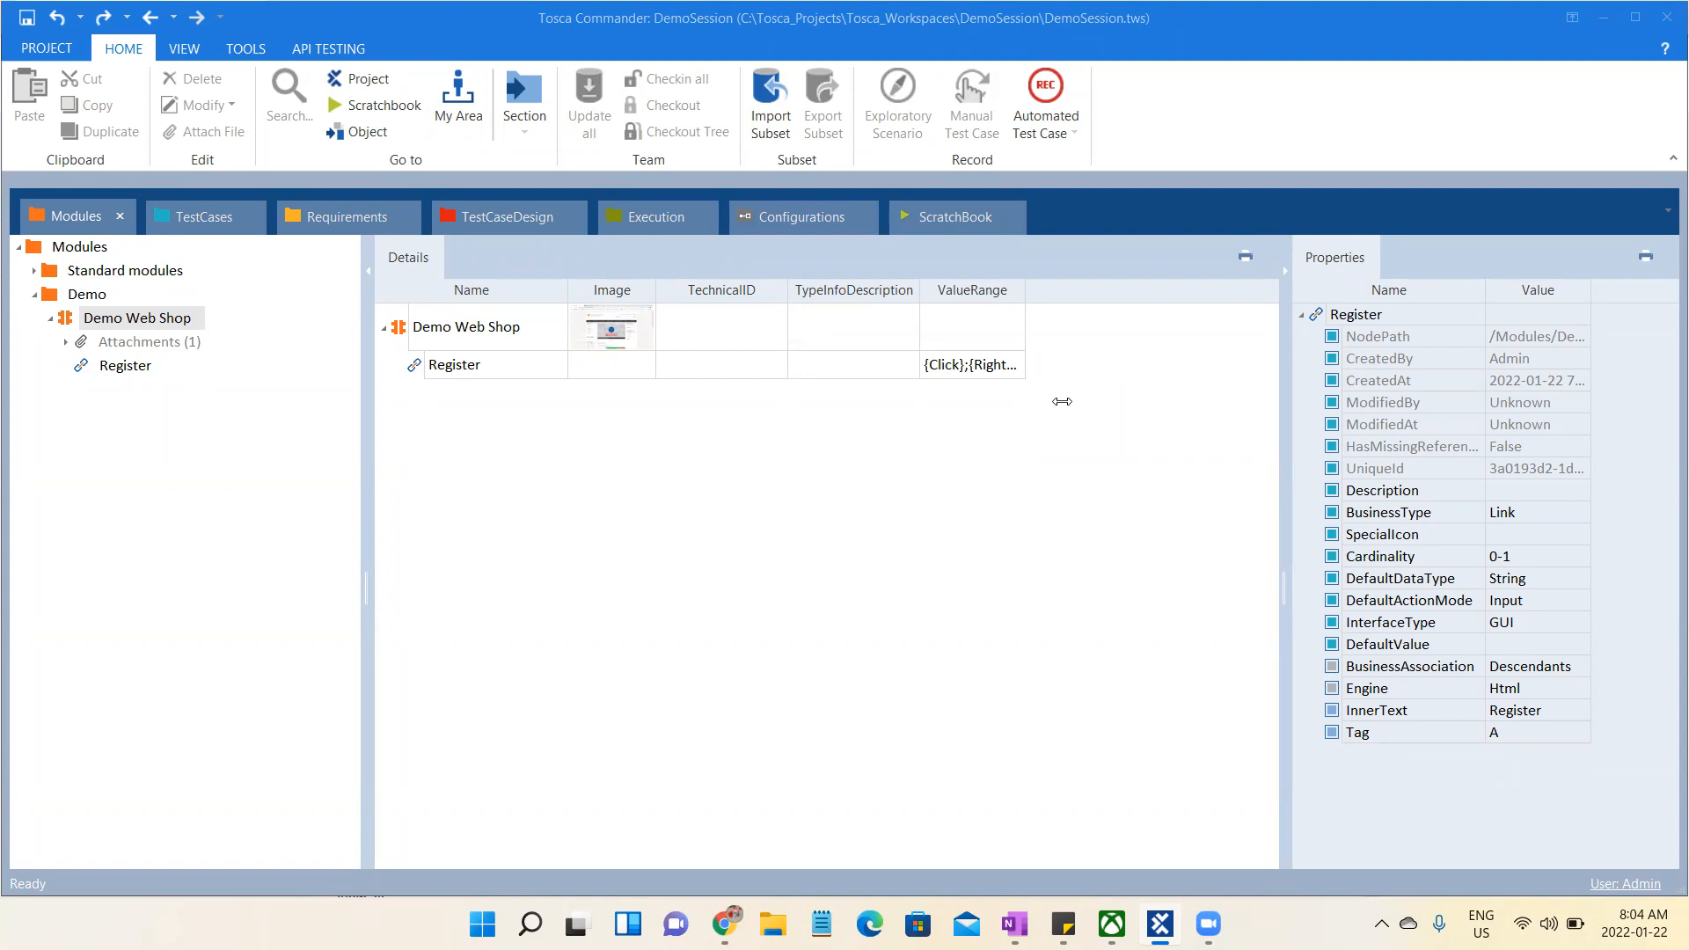
pyautogui.click(724, 923)
pyautogui.click(466, 17)
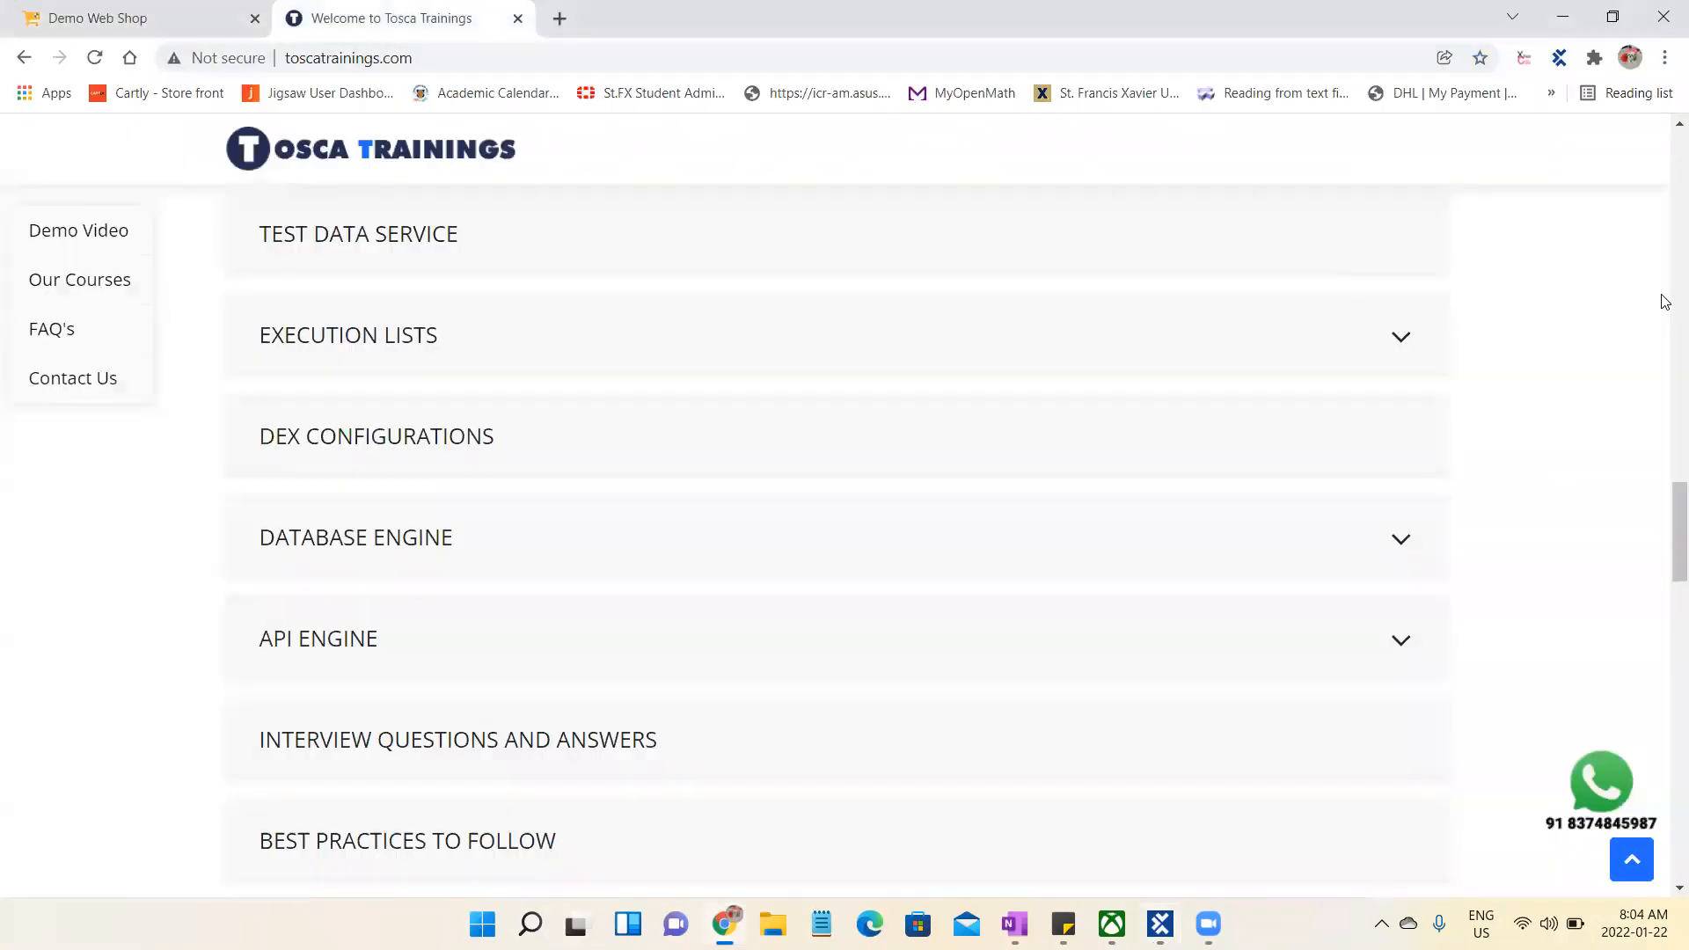
pyautogui.moveTo(1665, 513); pyautogui.dragTo(1665, 396)
pyautogui.click(450, 48)
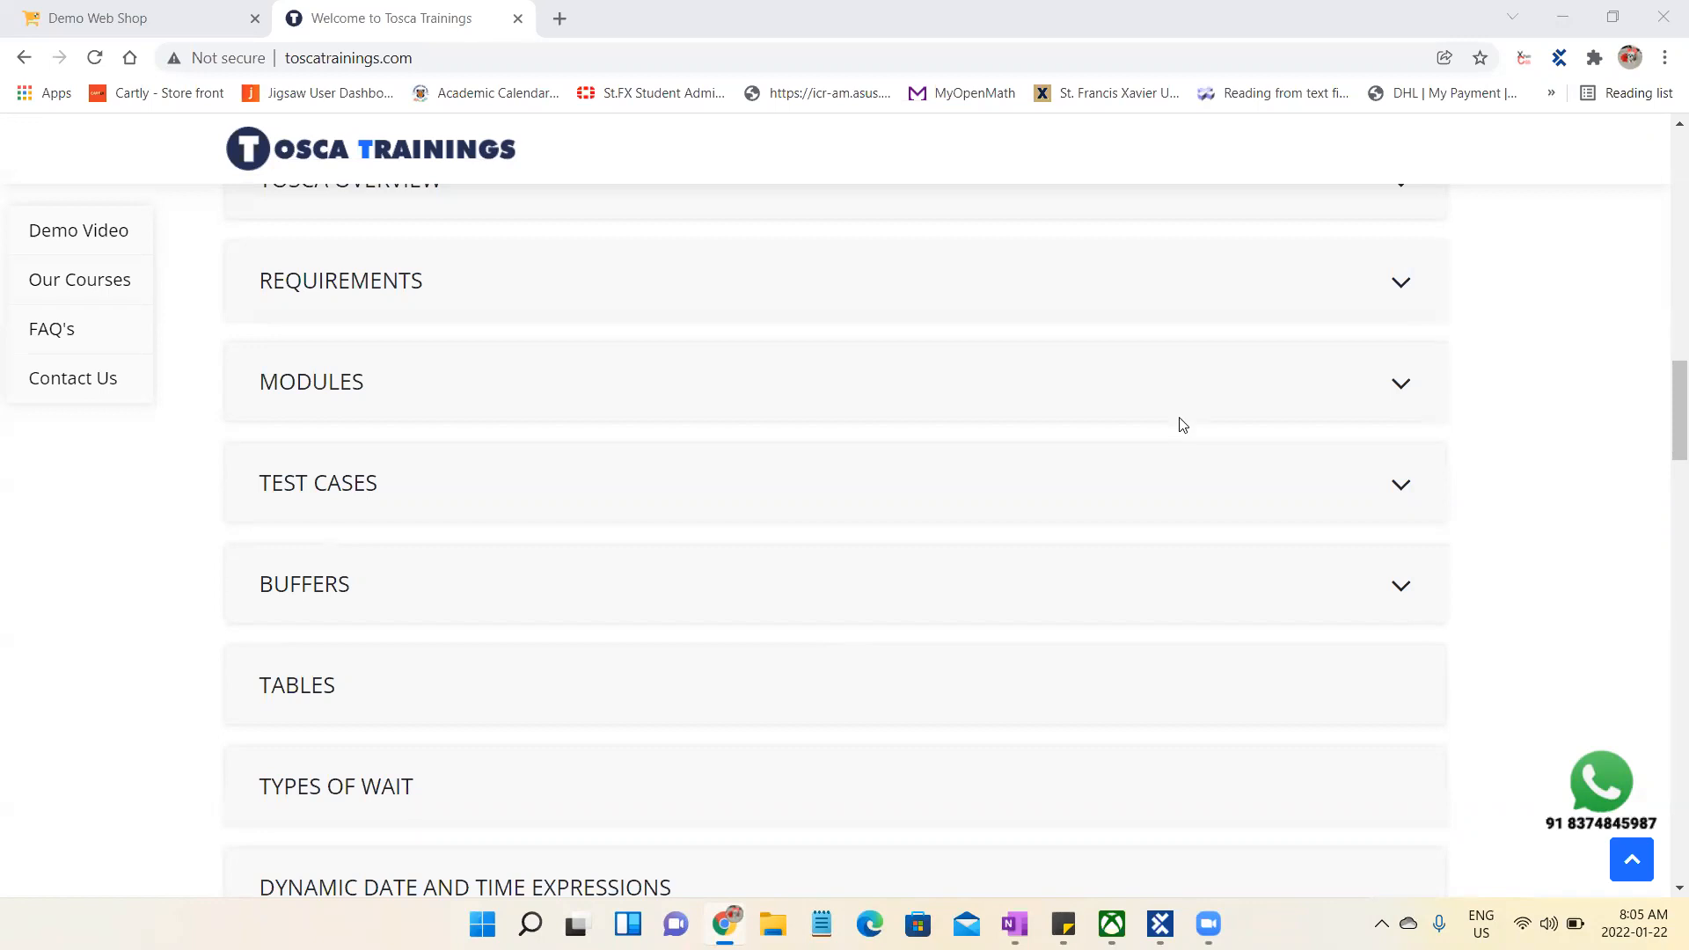
pyautogui.click(110, 12)
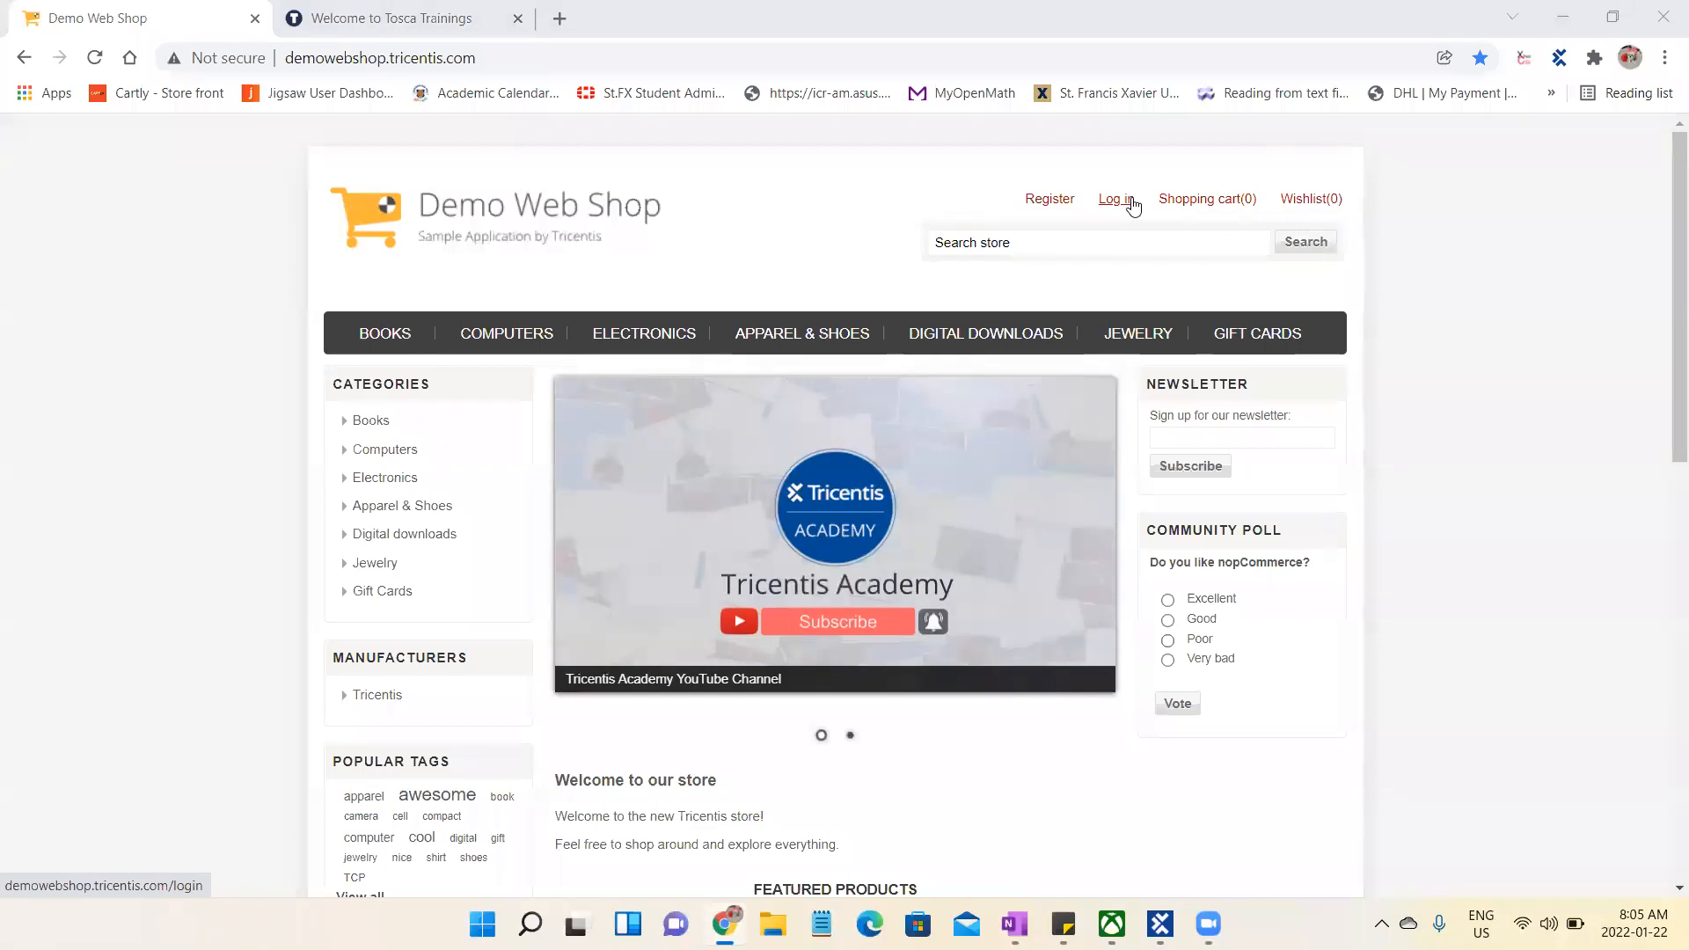
# - Switch back to Tosca Commander and view the Validate Registration Functionality test case in the TestCases section
pyautogui.hotkey('alt', 'Tab')
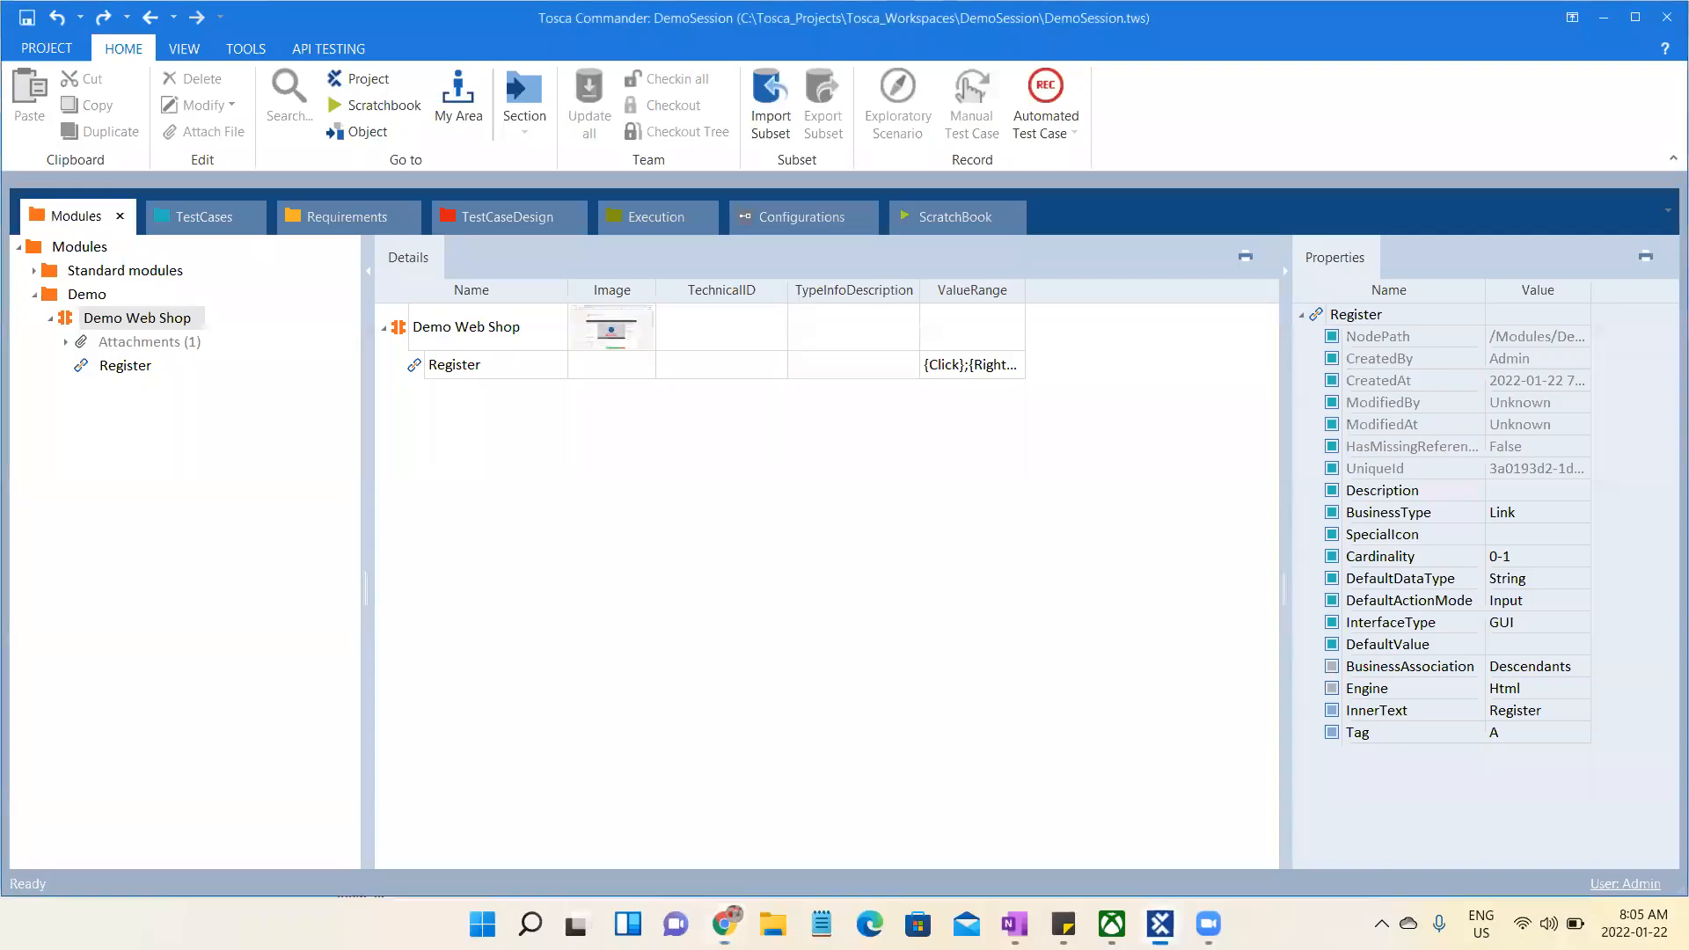
pyautogui.click(204, 211)
pyautogui.click(92, 344)
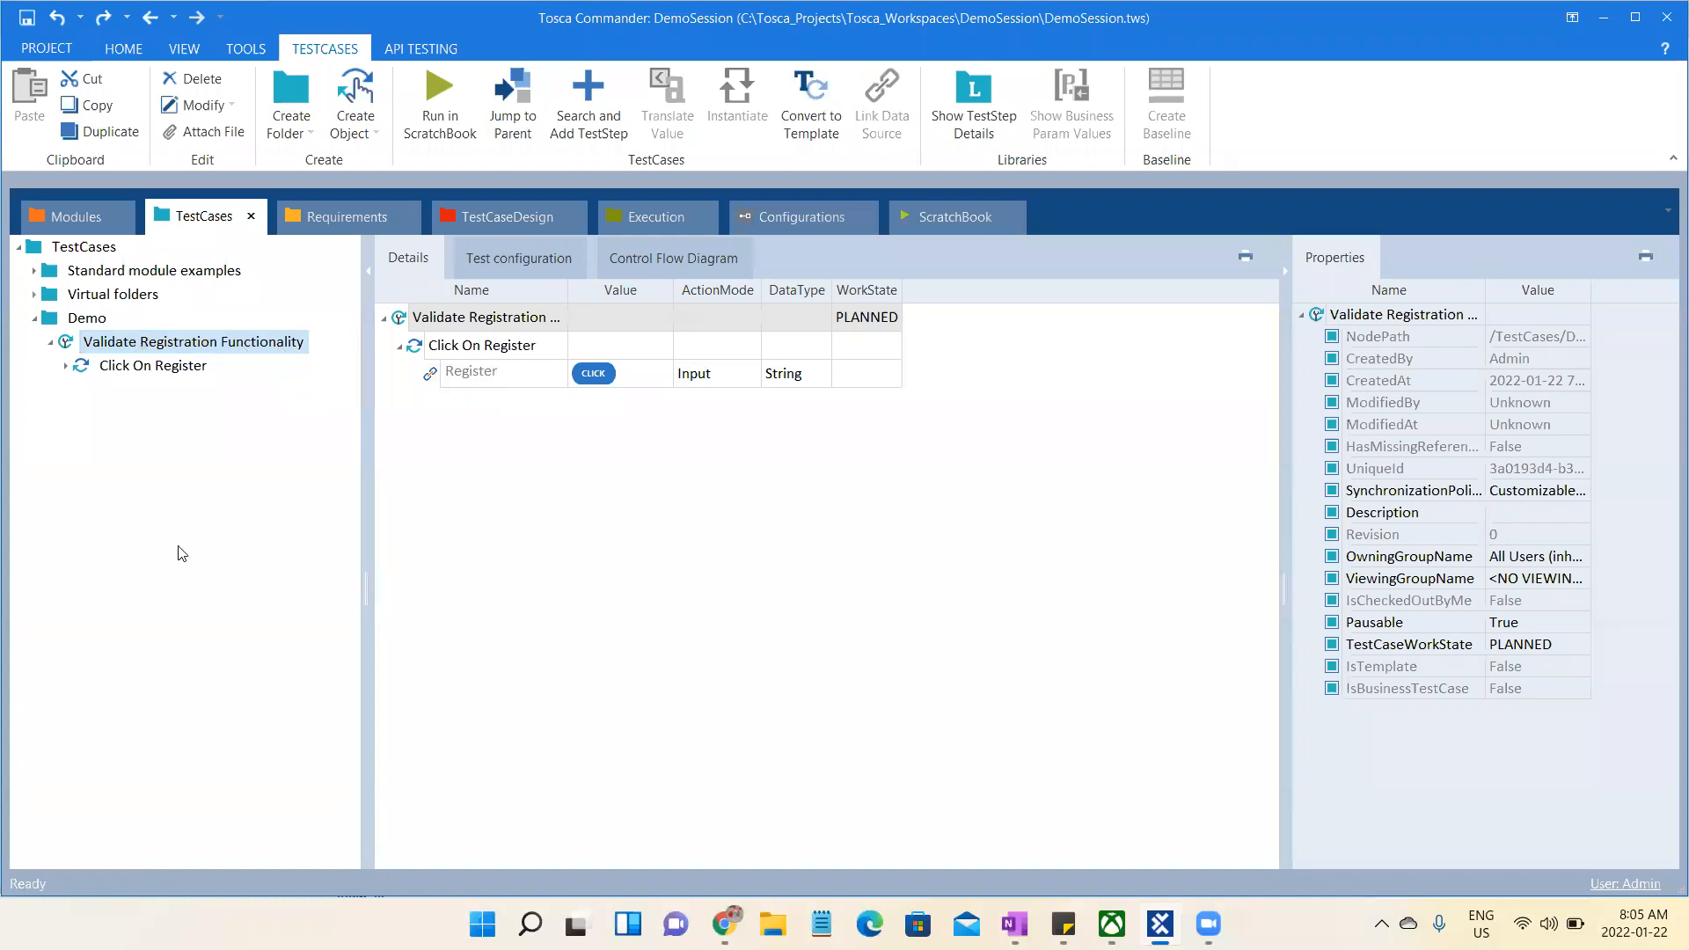
pyautogui.click(255, 348)
pyautogui.hotkey('alt', 'Tab')
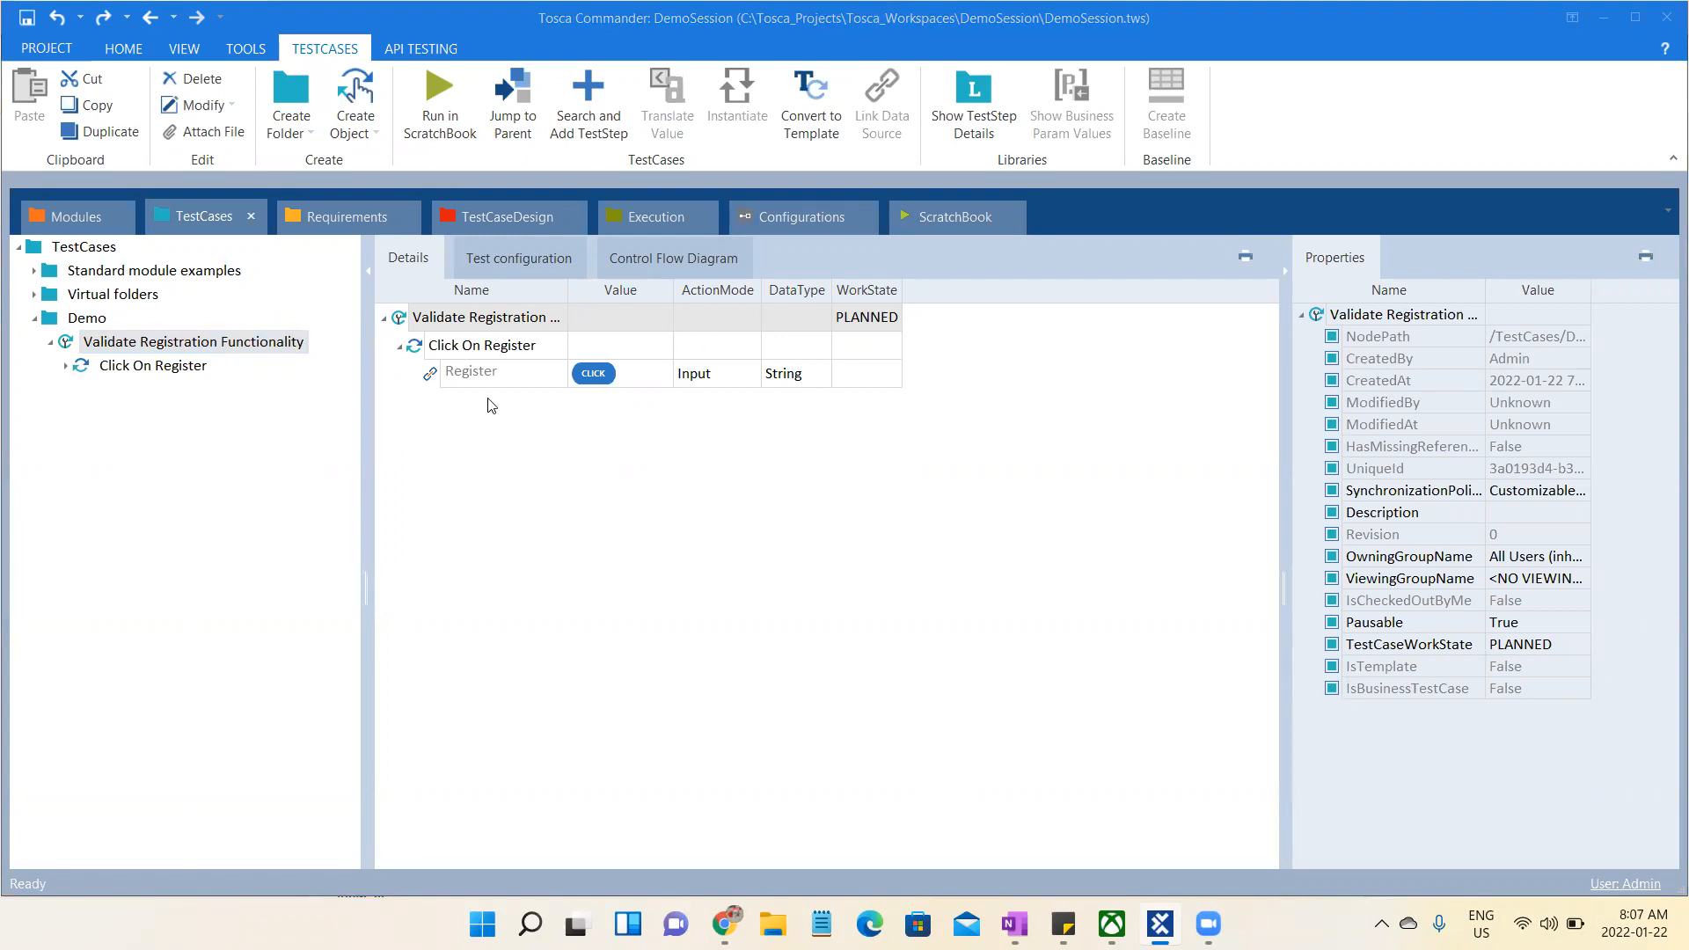
# - Create a requirement set under Requirements and add a new requirement inside it, keeping the default names
pyautogui.click(355, 217)
pyautogui.click(130, 250)
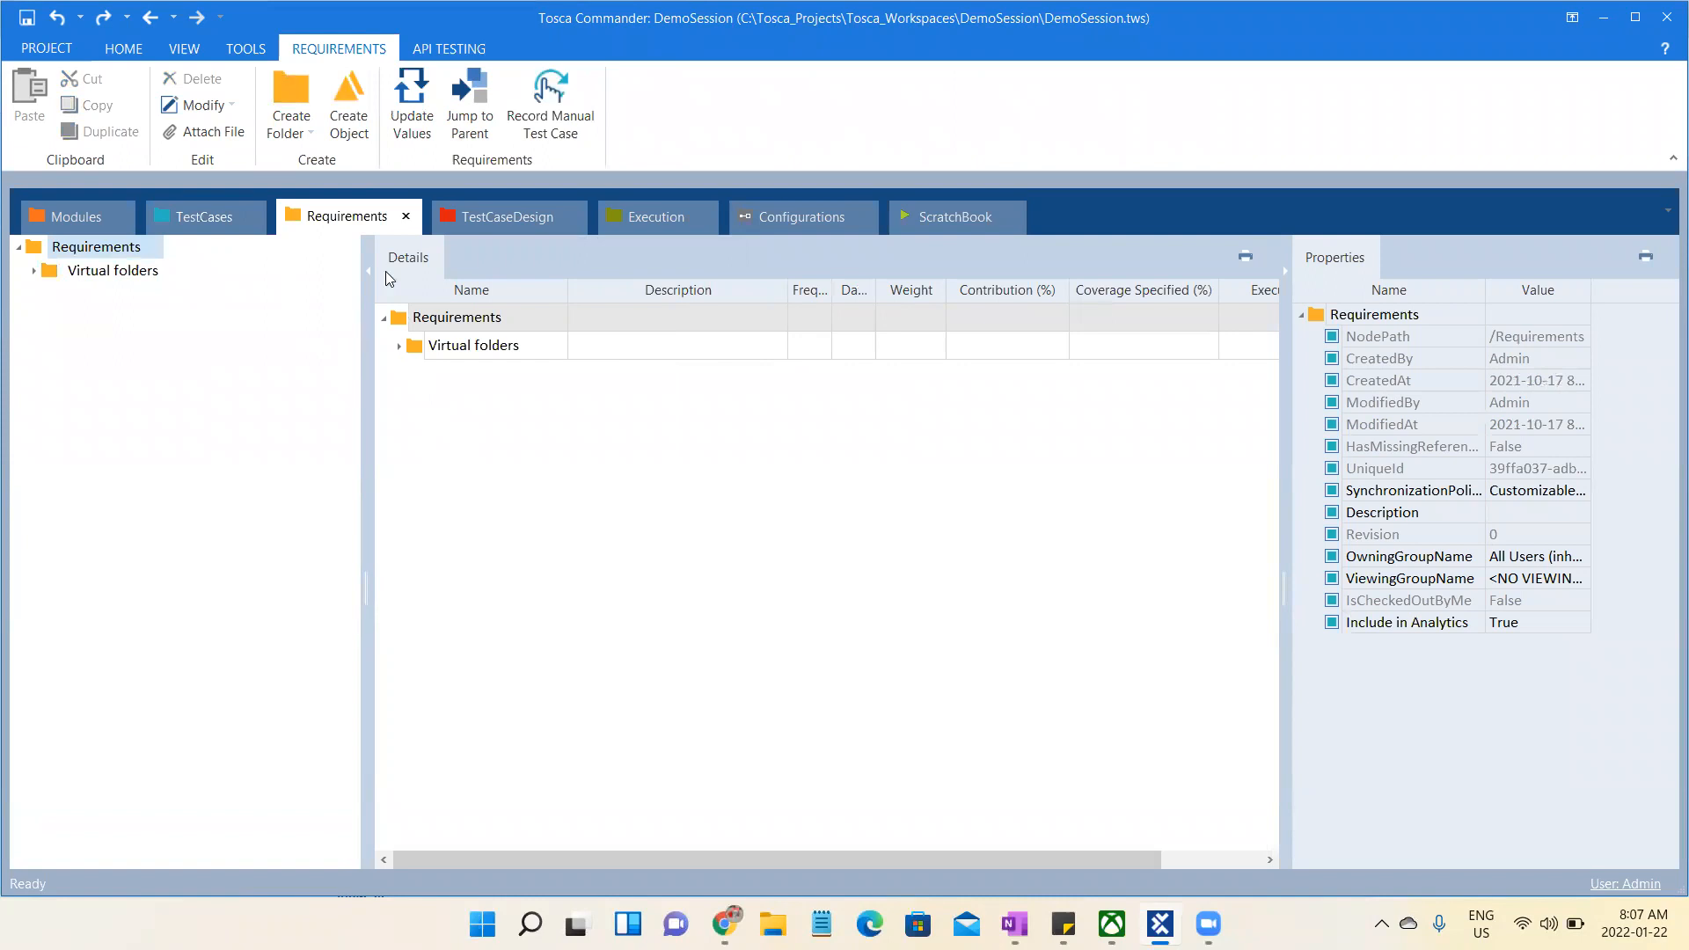
pyautogui.click(344, 126)
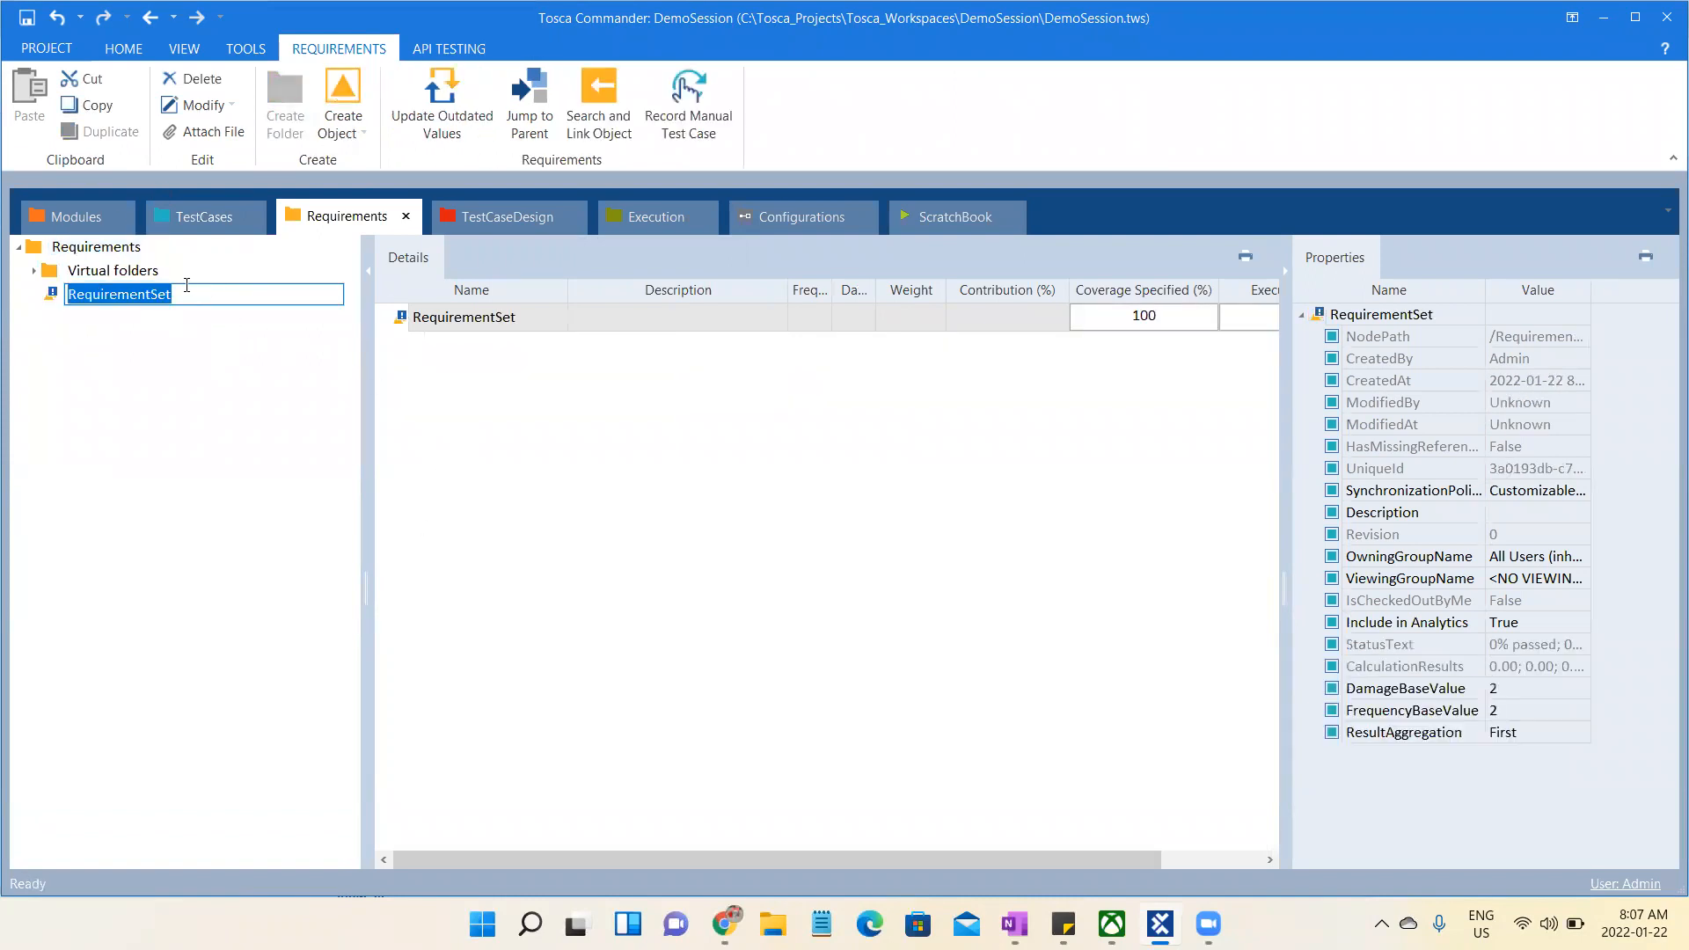
pyautogui.click(350, 78)
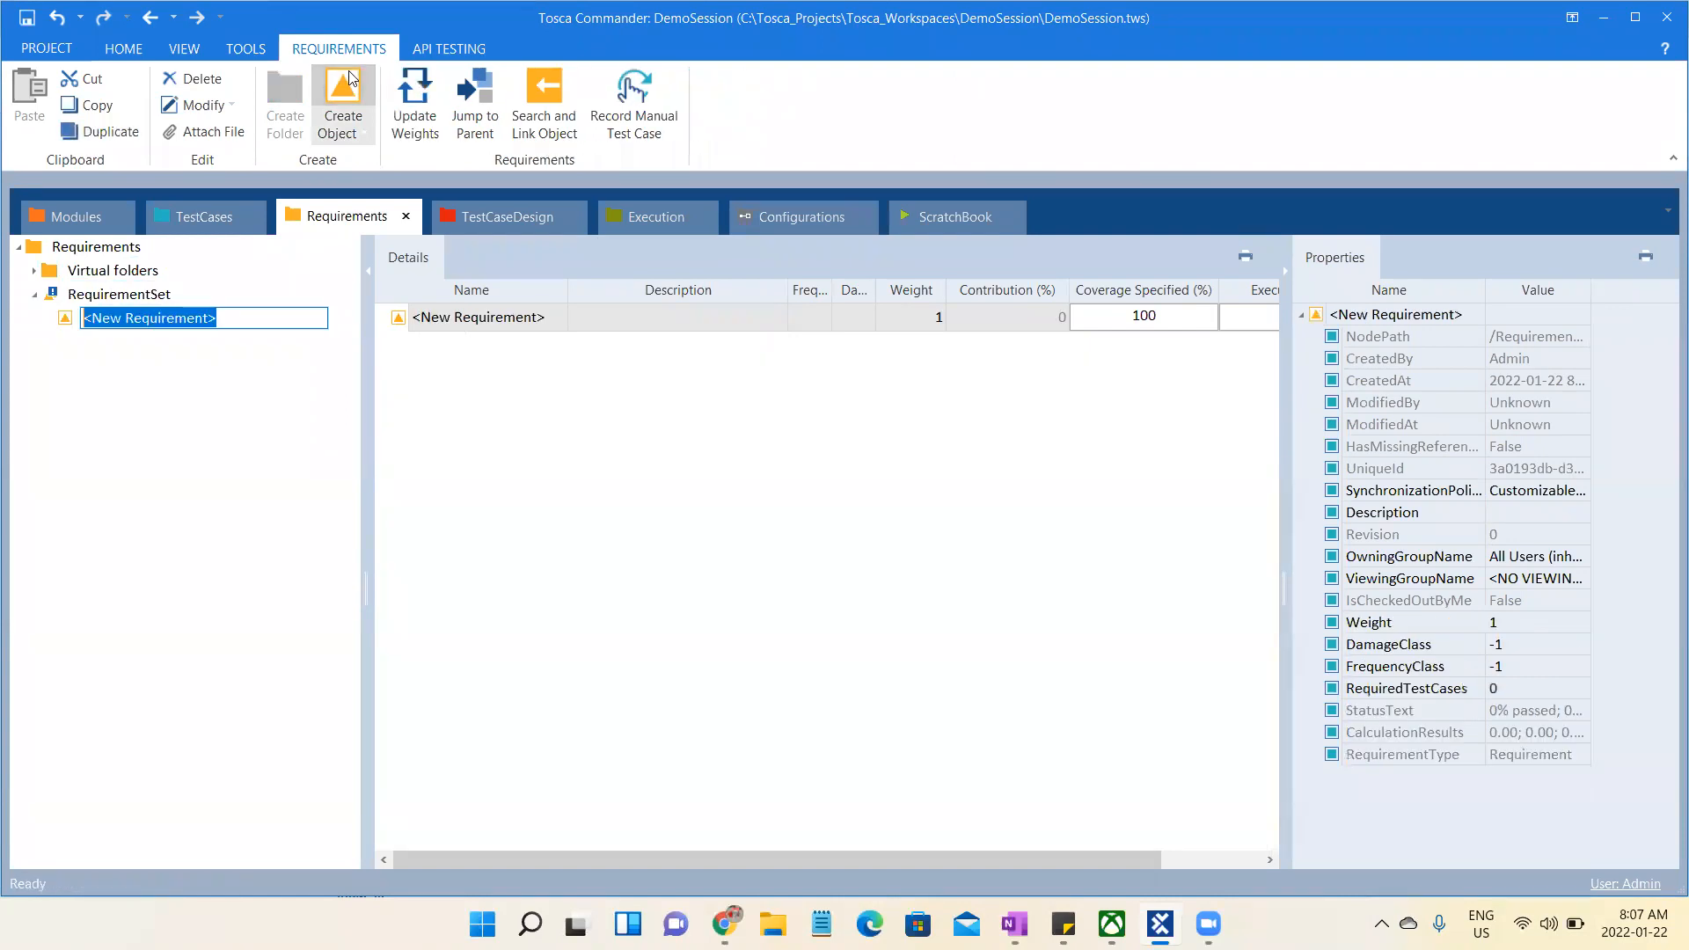
pyautogui.click(220, 328)
# - Link the Validate Registration Functionality test case to the new requirement, then select the requirement set
pyautogui.click(204, 220)
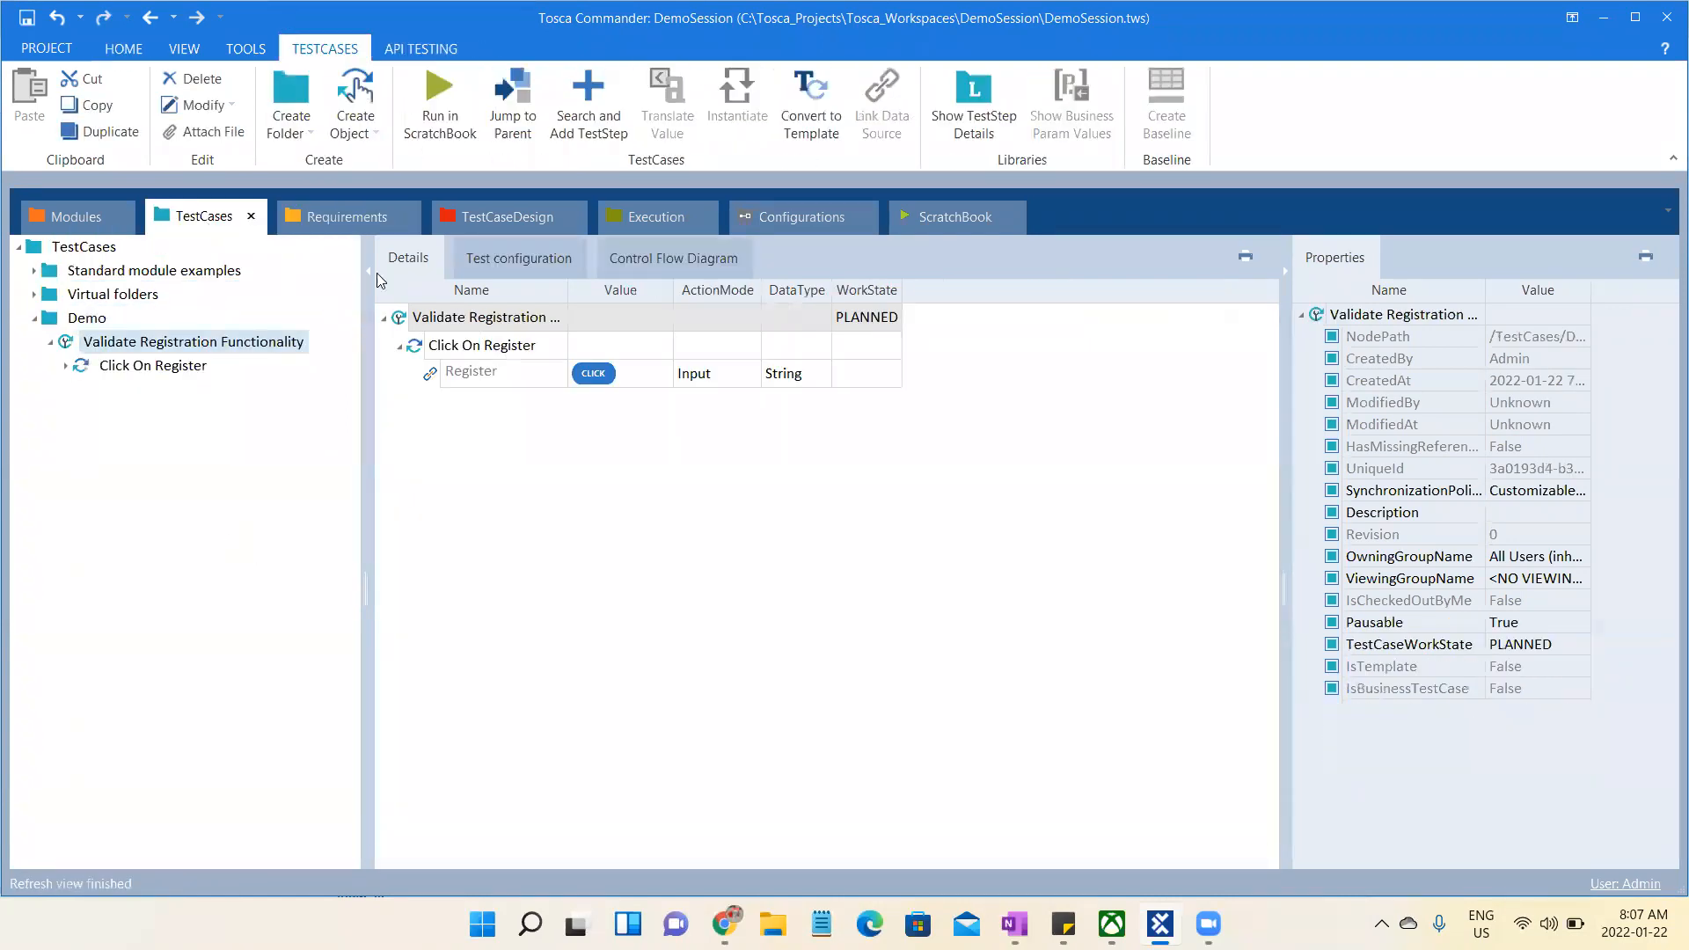
pyautogui.click(143, 348)
pyautogui.moveTo(143, 349); pyautogui.dragTo(365, 218)
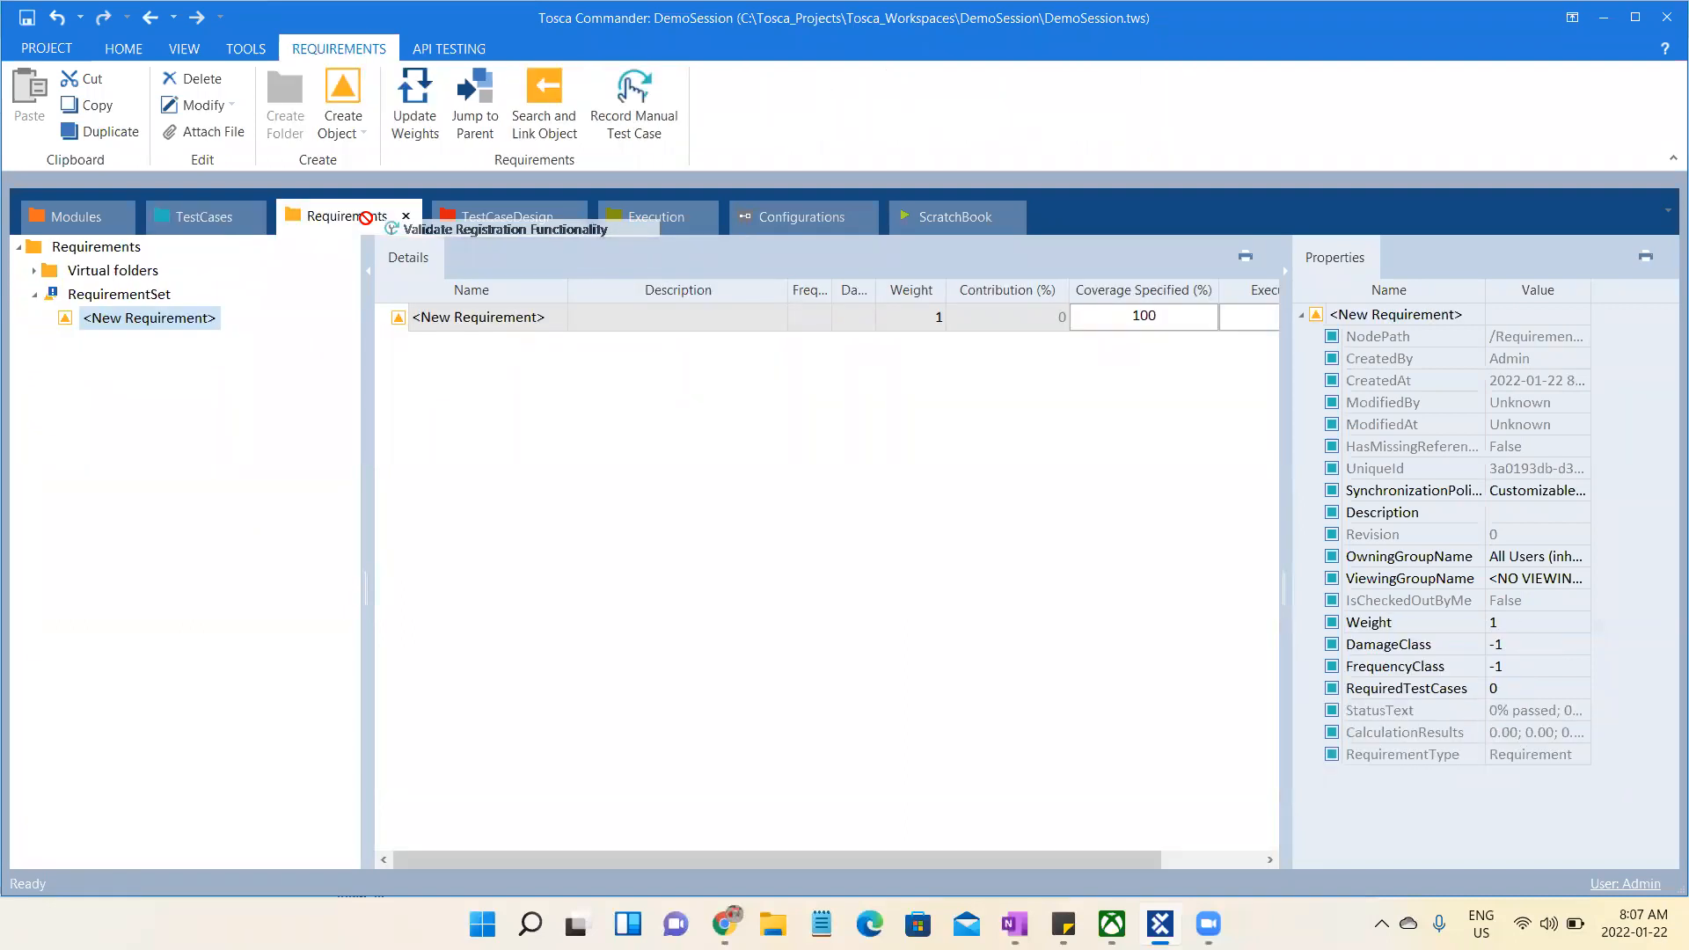
pyautogui.moveTo(365, 218); pyautogui.dragTo(181, 328)
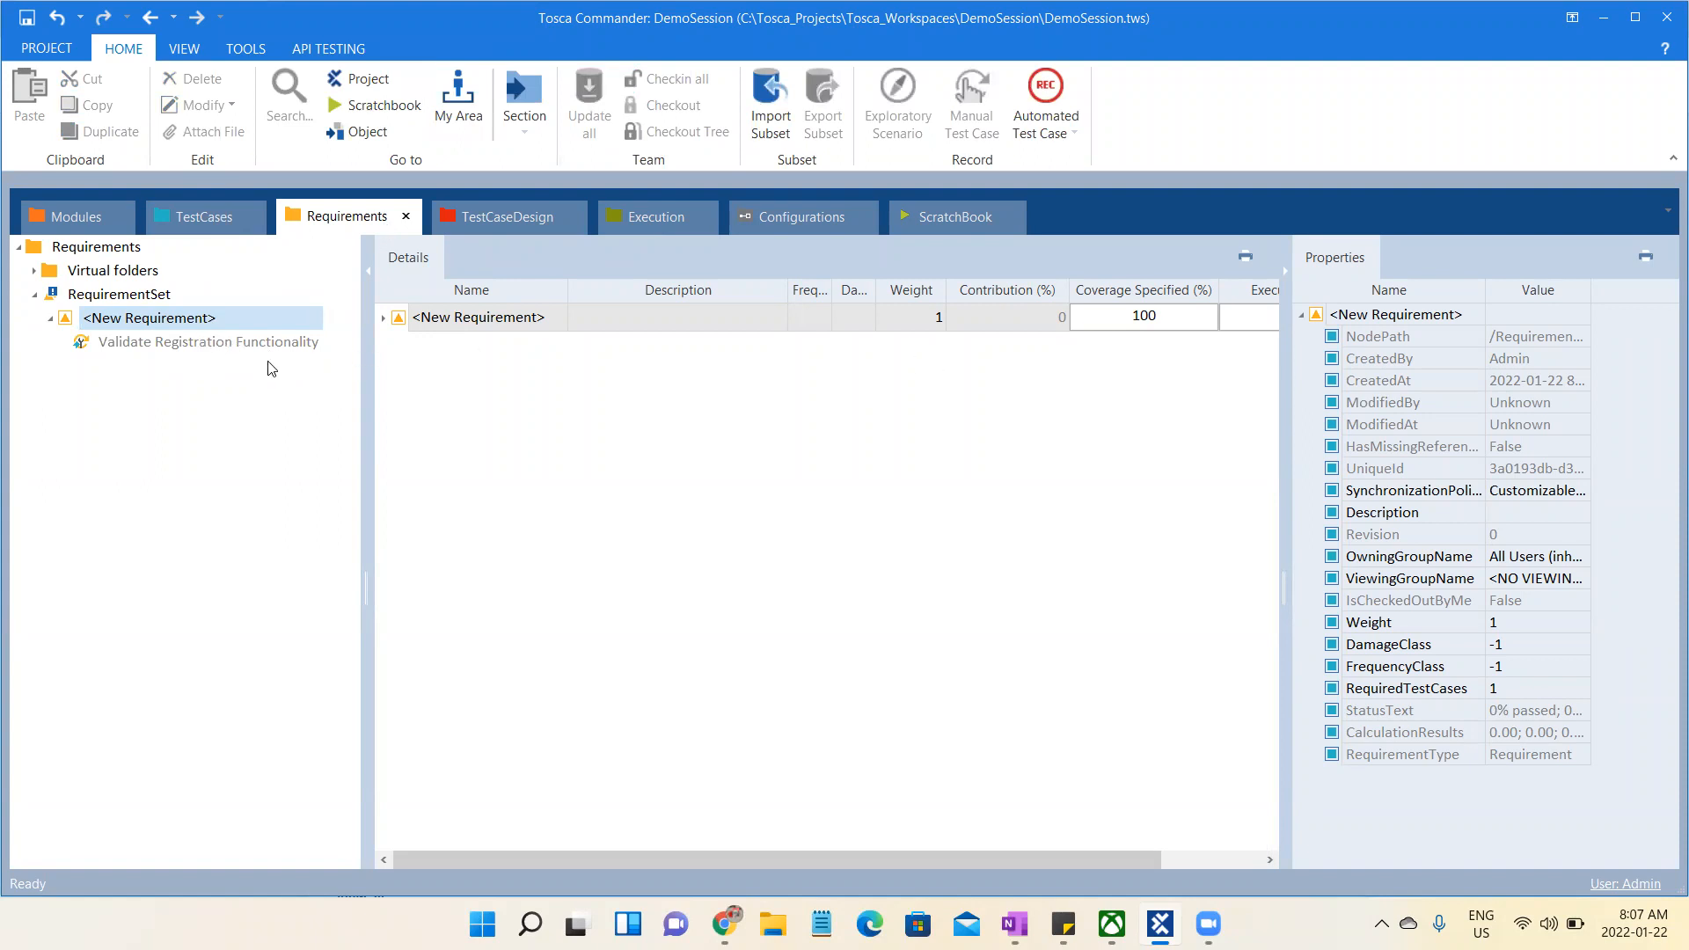
pyautogui.click(171, 297)
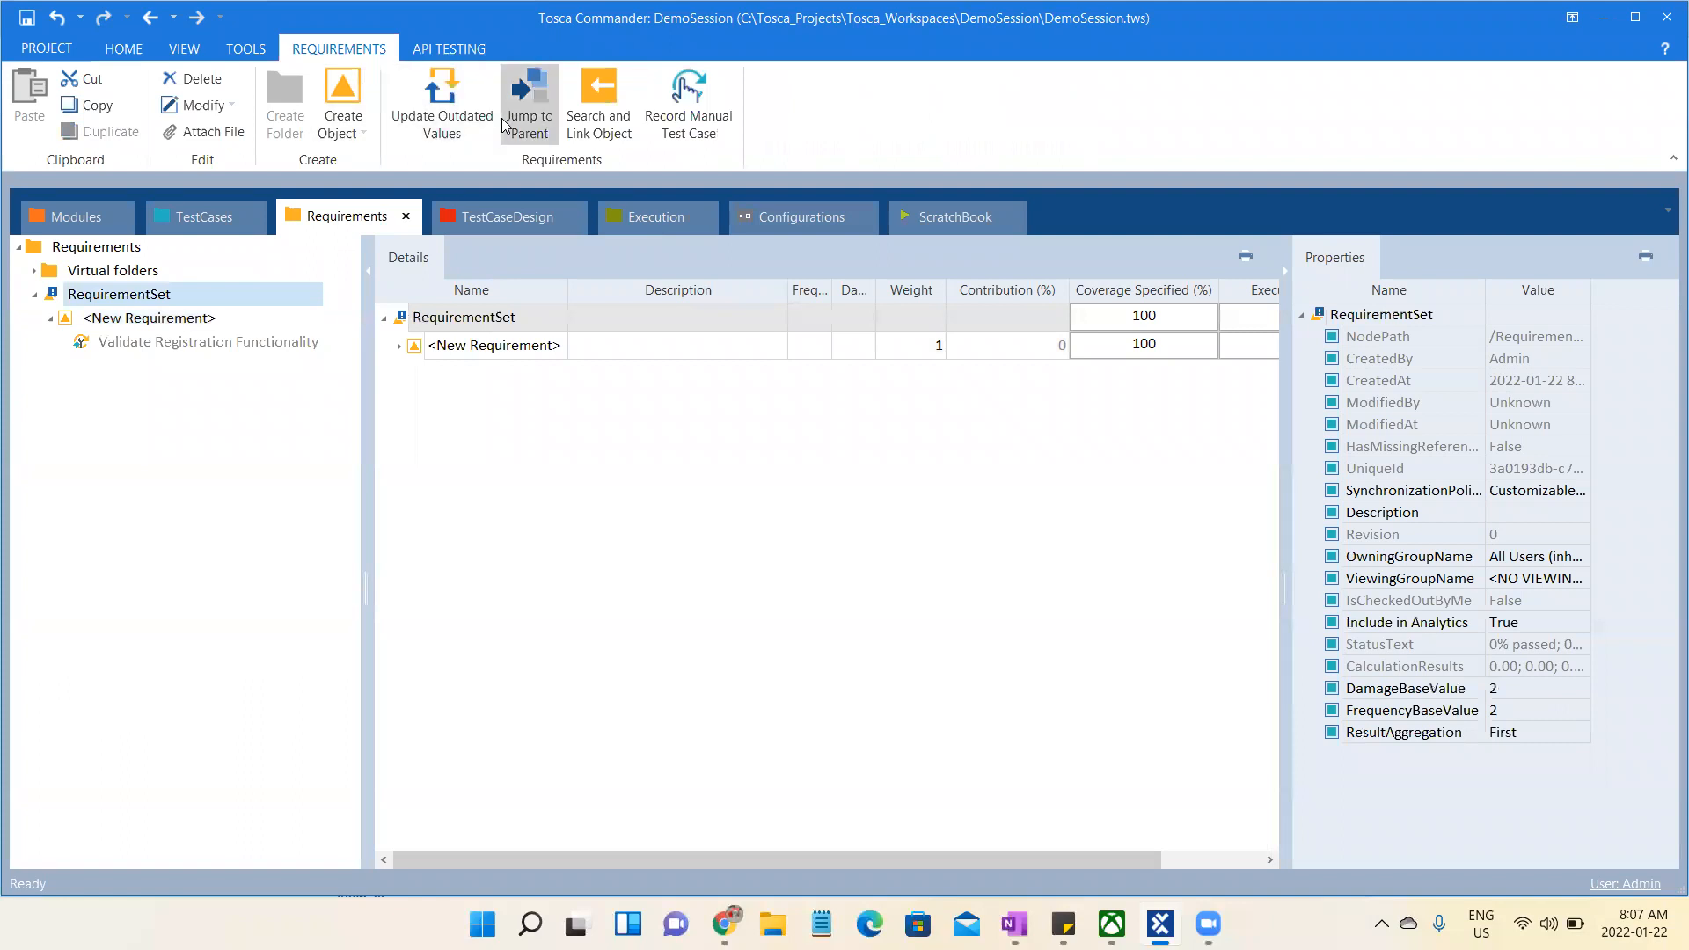
# - Set the work state of the Validate Registration Functionality test case to COMPLETED
pyautogui.click(231, 226)
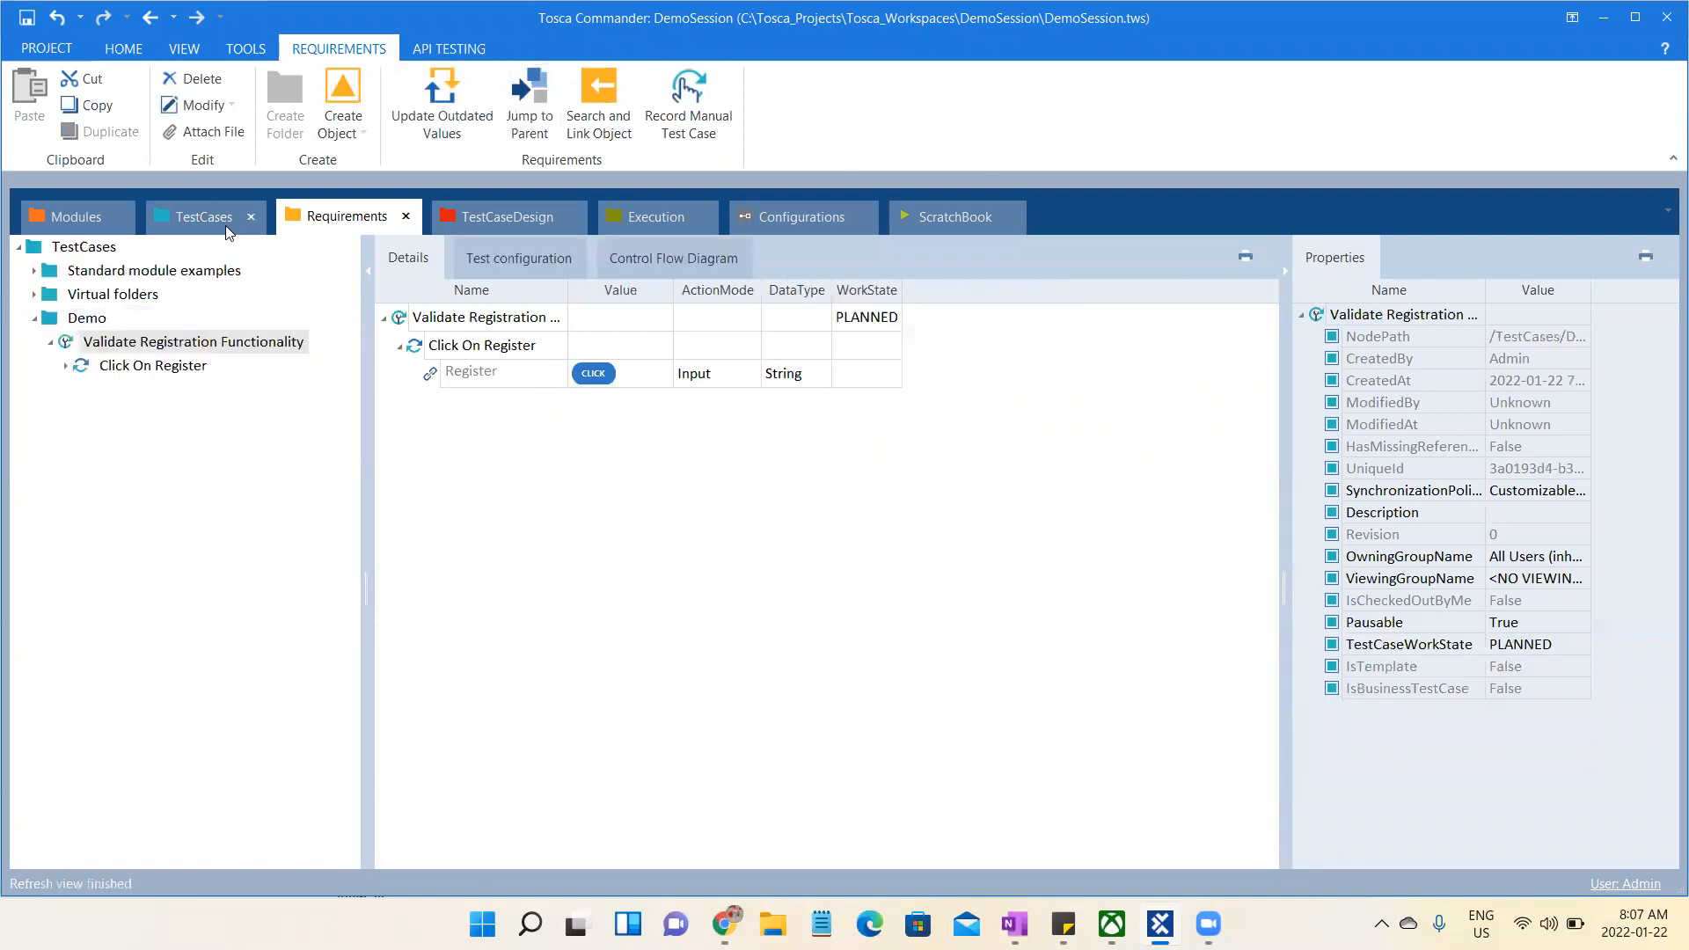
pyautogui.click(887, 321)
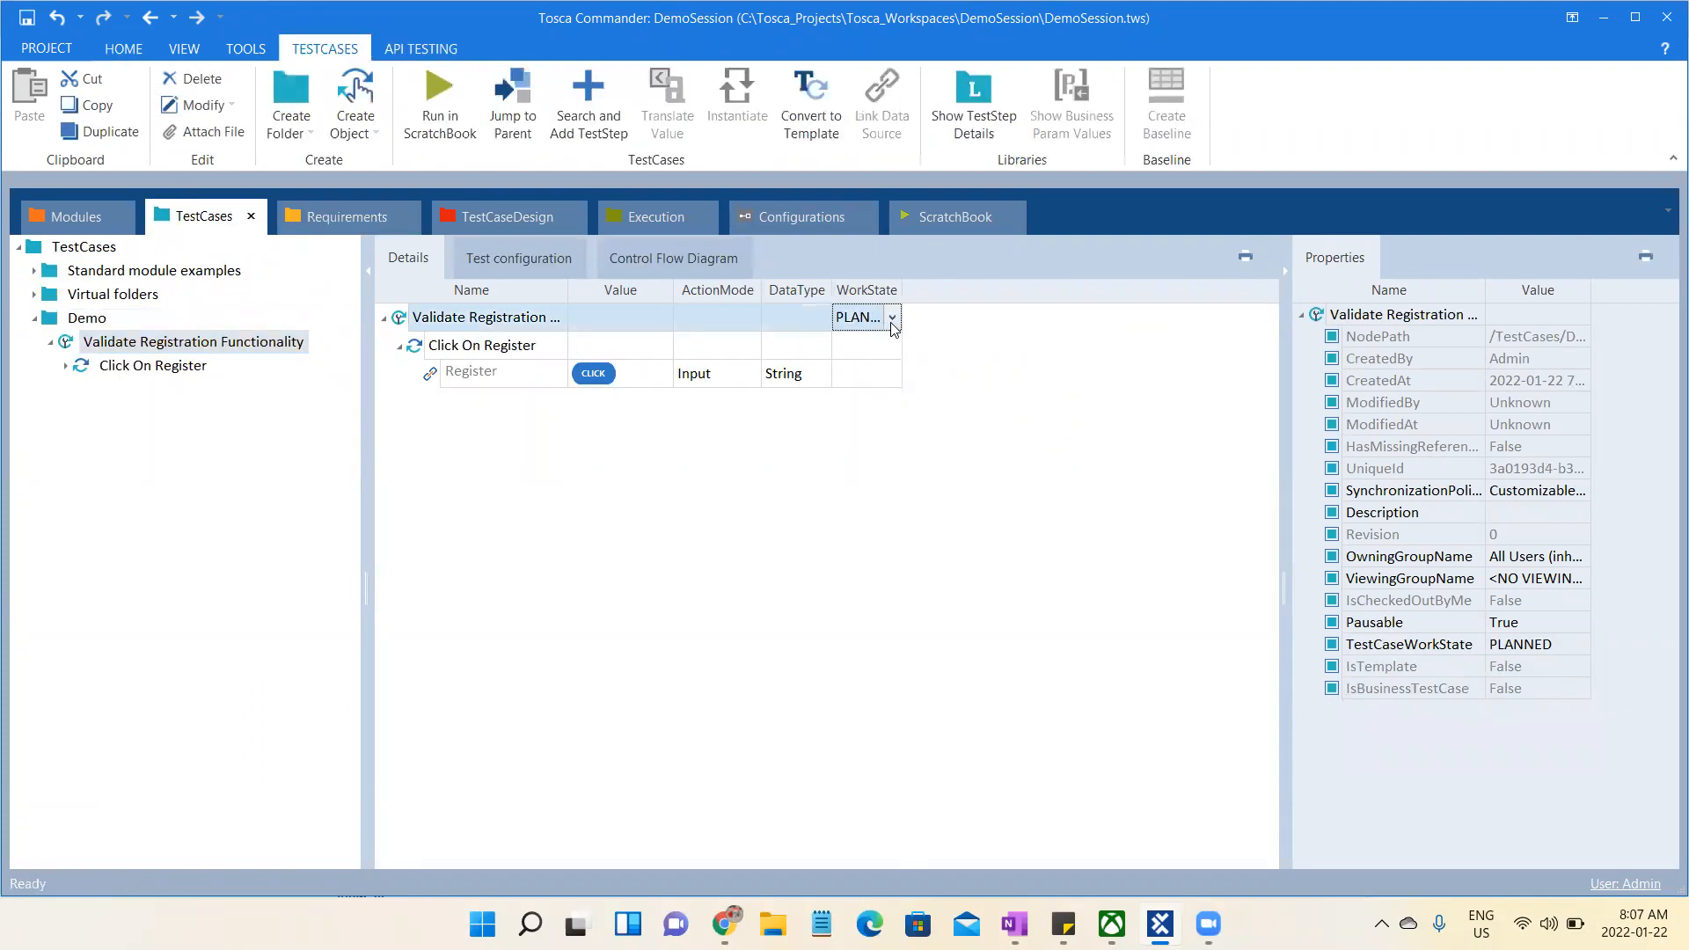
pyautogui.click(892, 318)
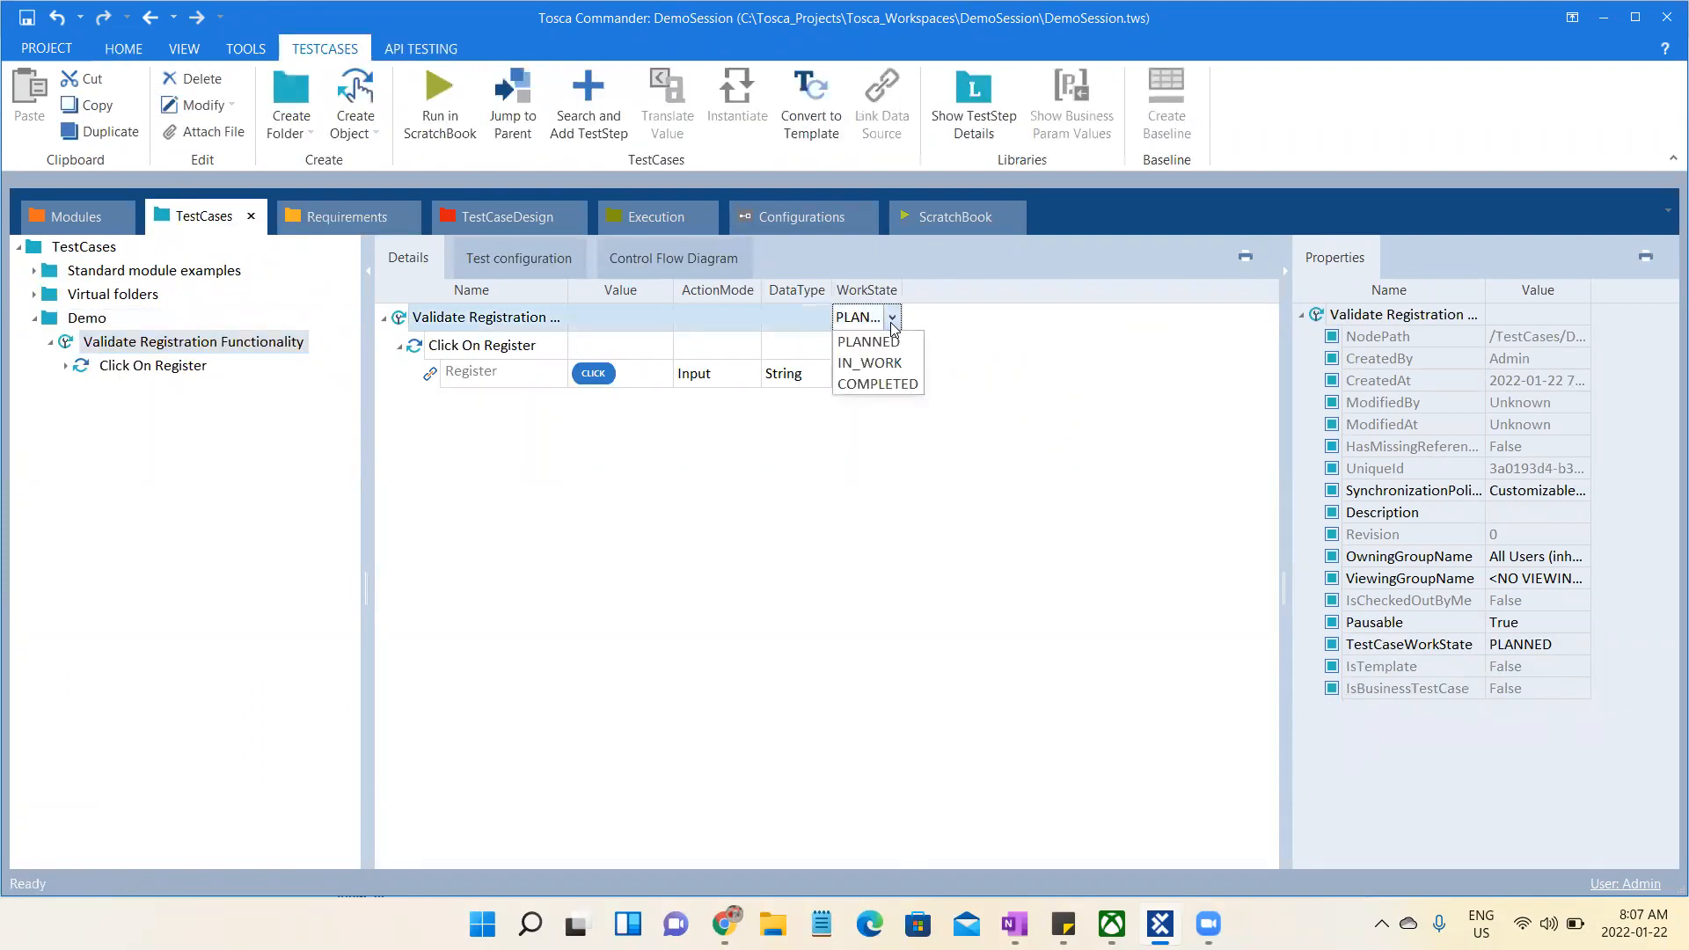
pyautogui.click(892, 390)
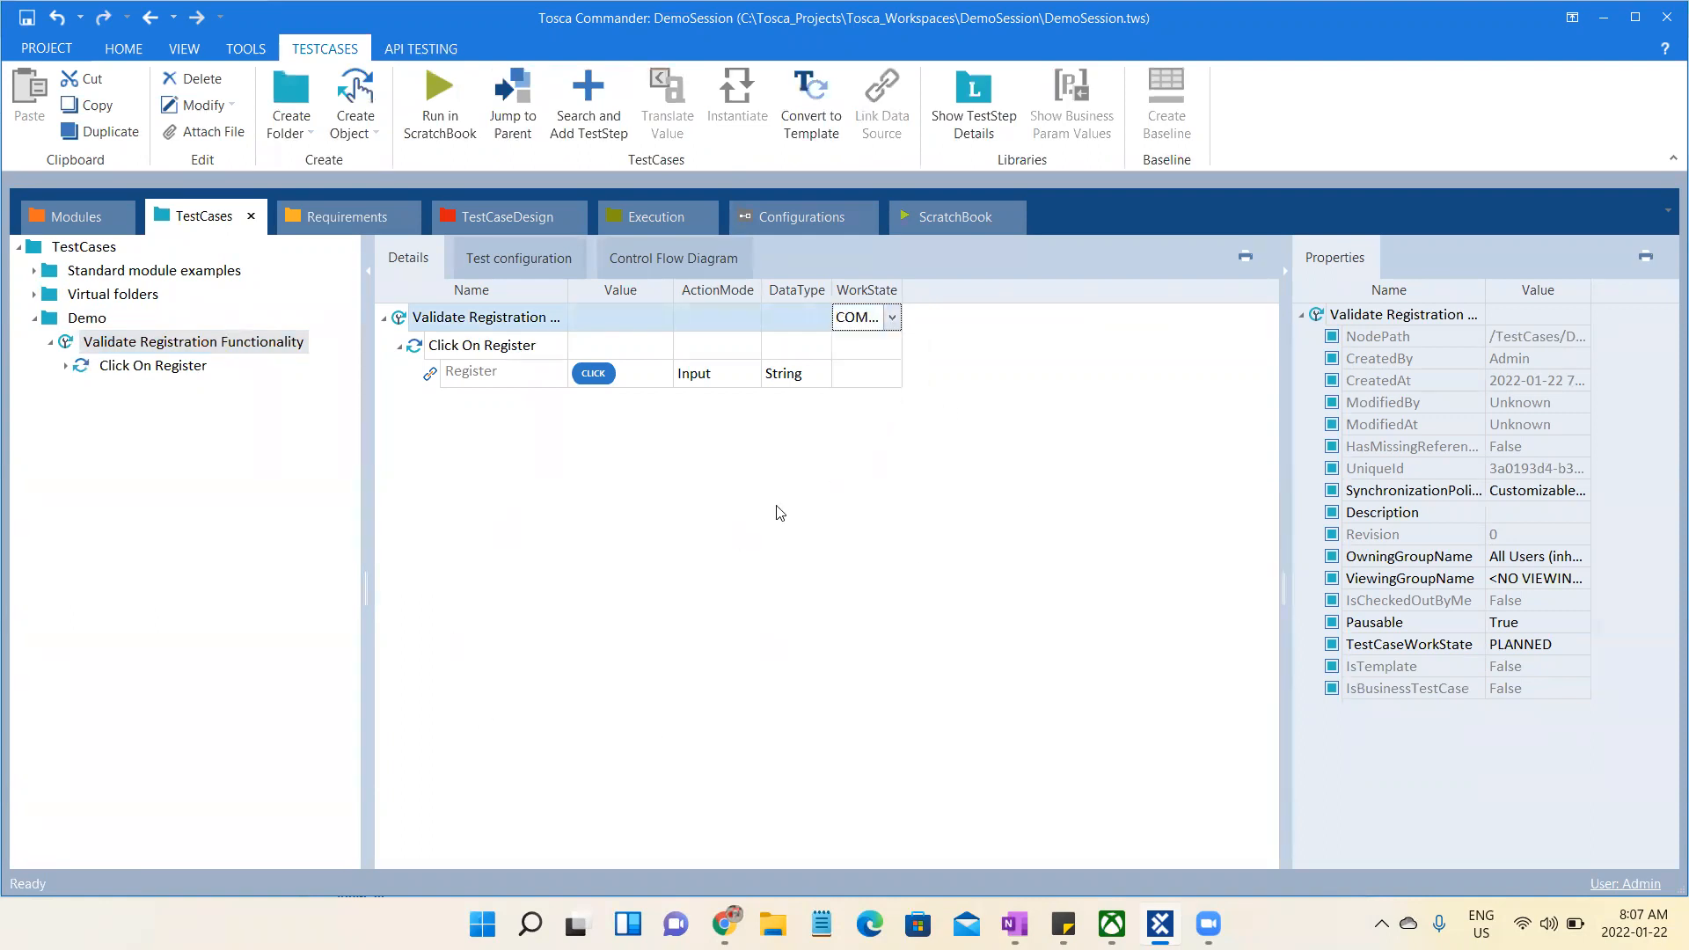
pyautogui.click(631, 529)
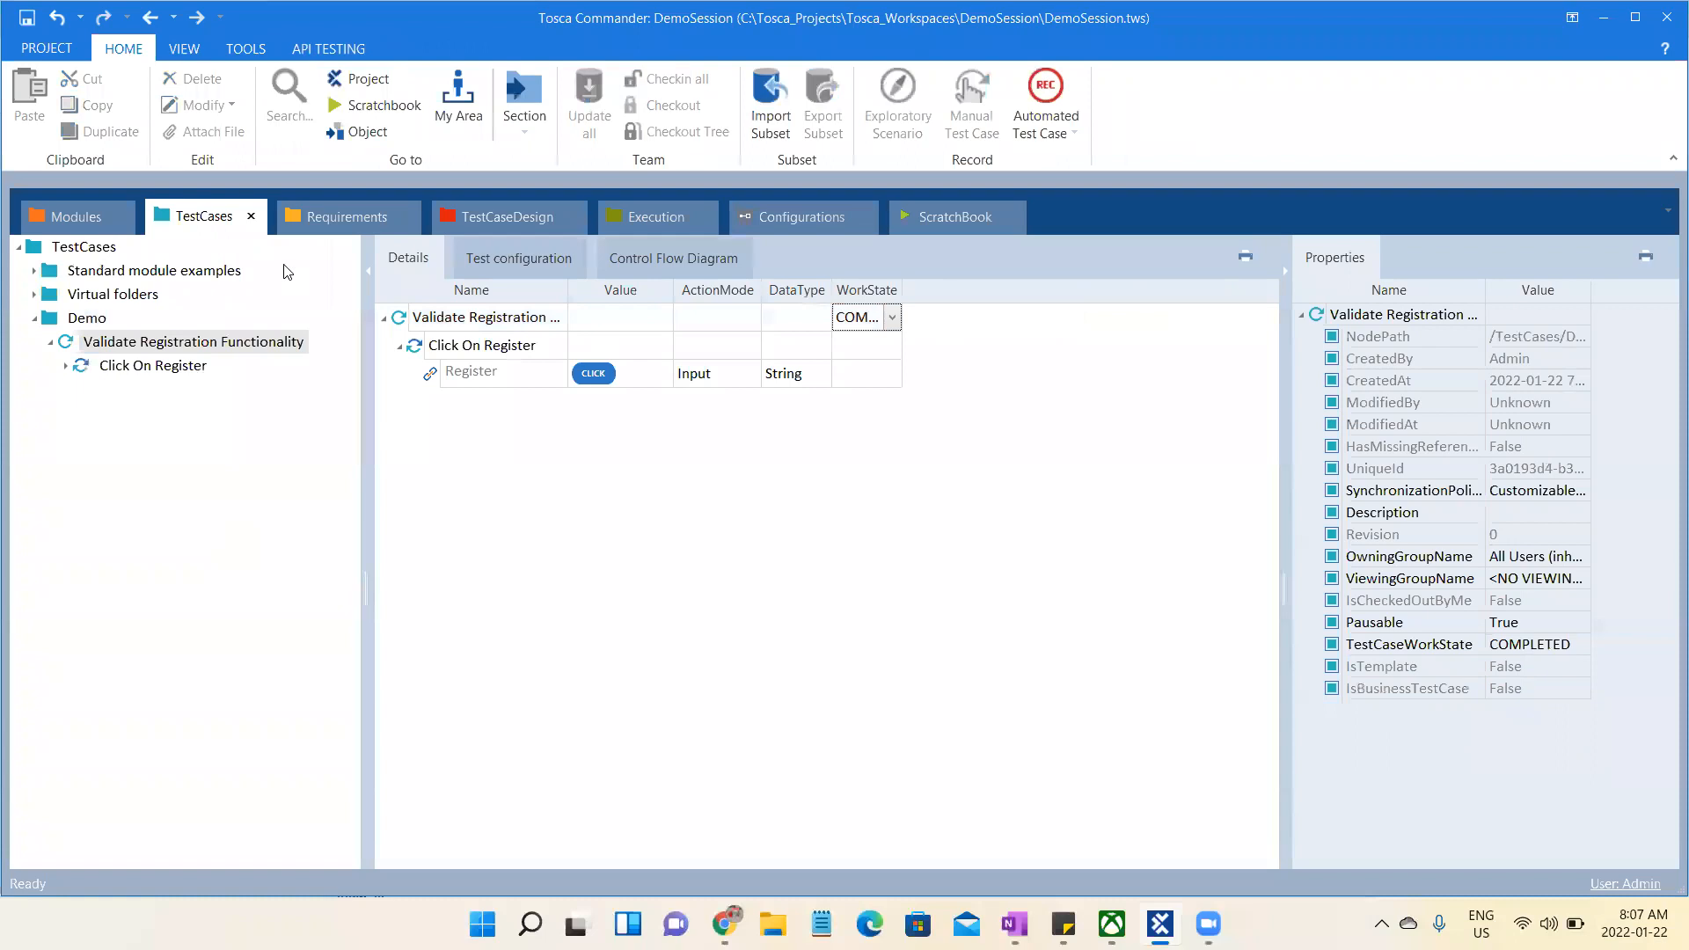
# - Update the outdated values of the requirement set and check its Coverage Specified and Execution State columns
pyautogui.click(355, 223)
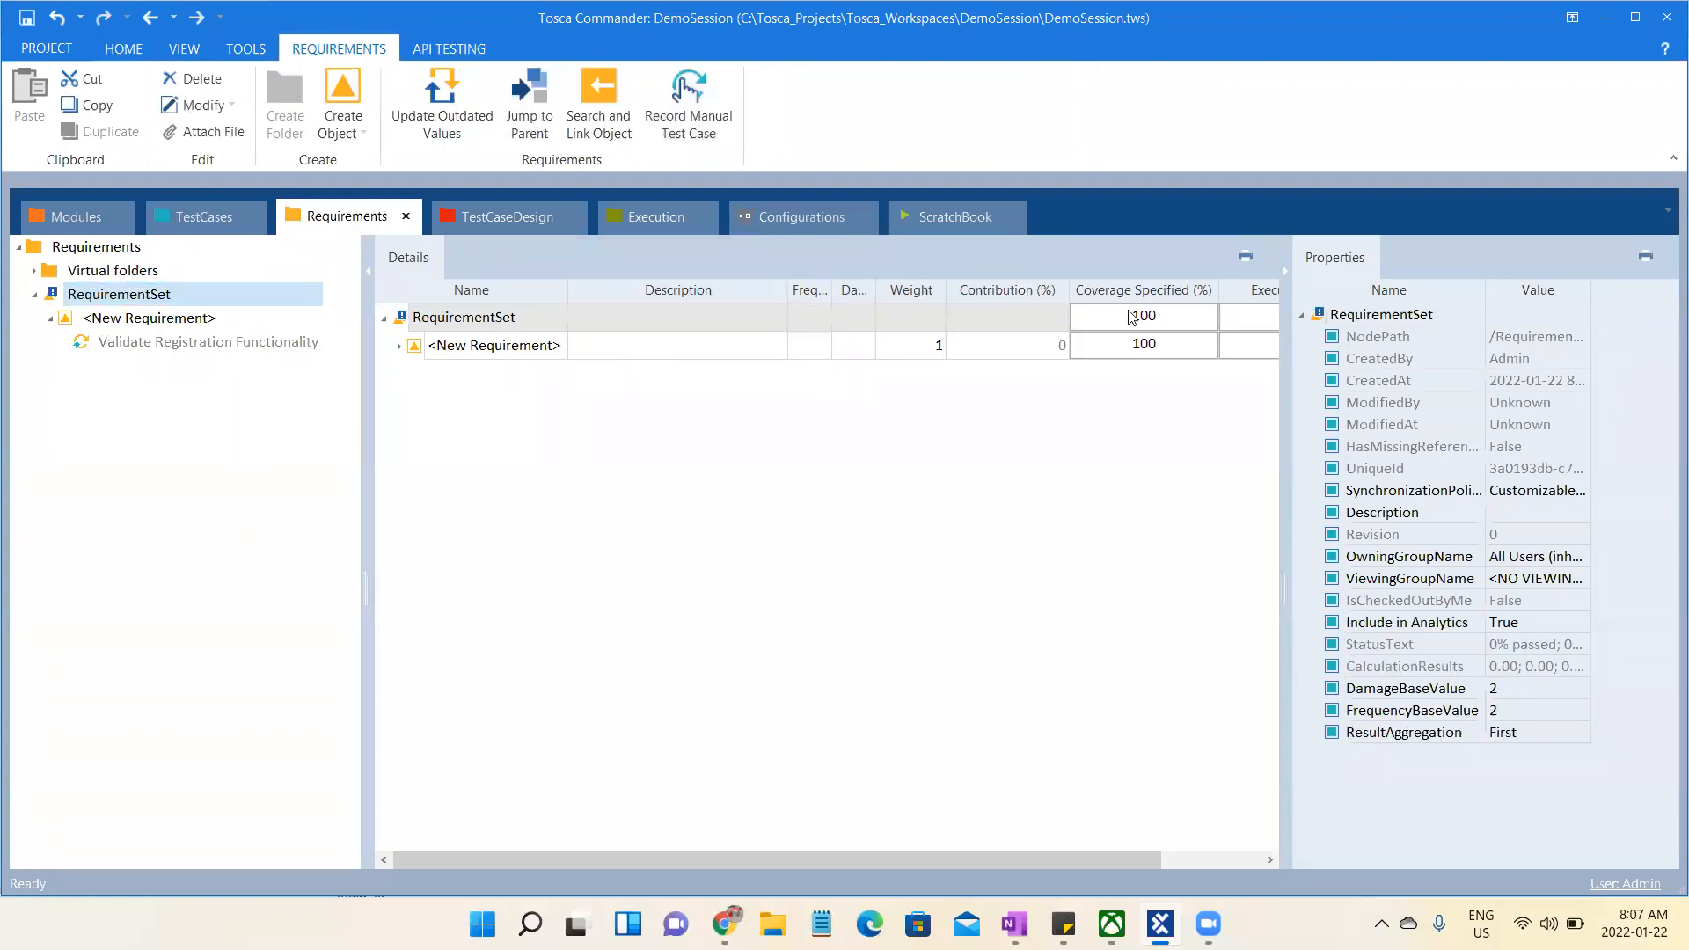
pyautogui.rightClick(158, 302)
pyautogui.click(413, 307)
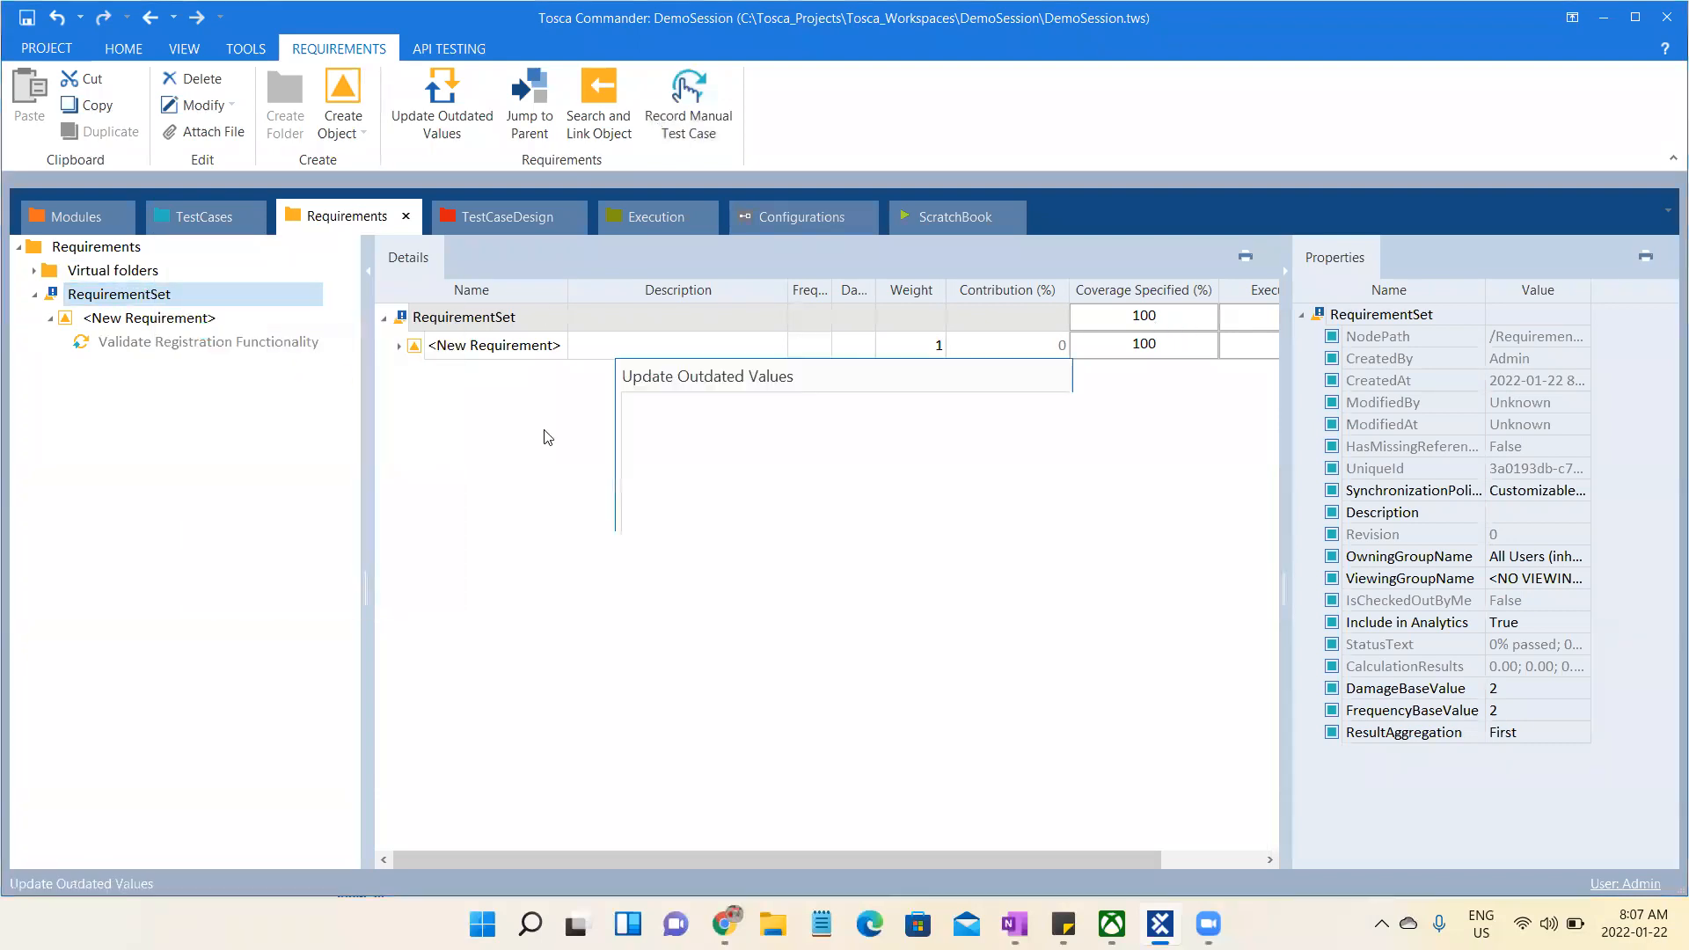
pyautogui.click(804, 506)
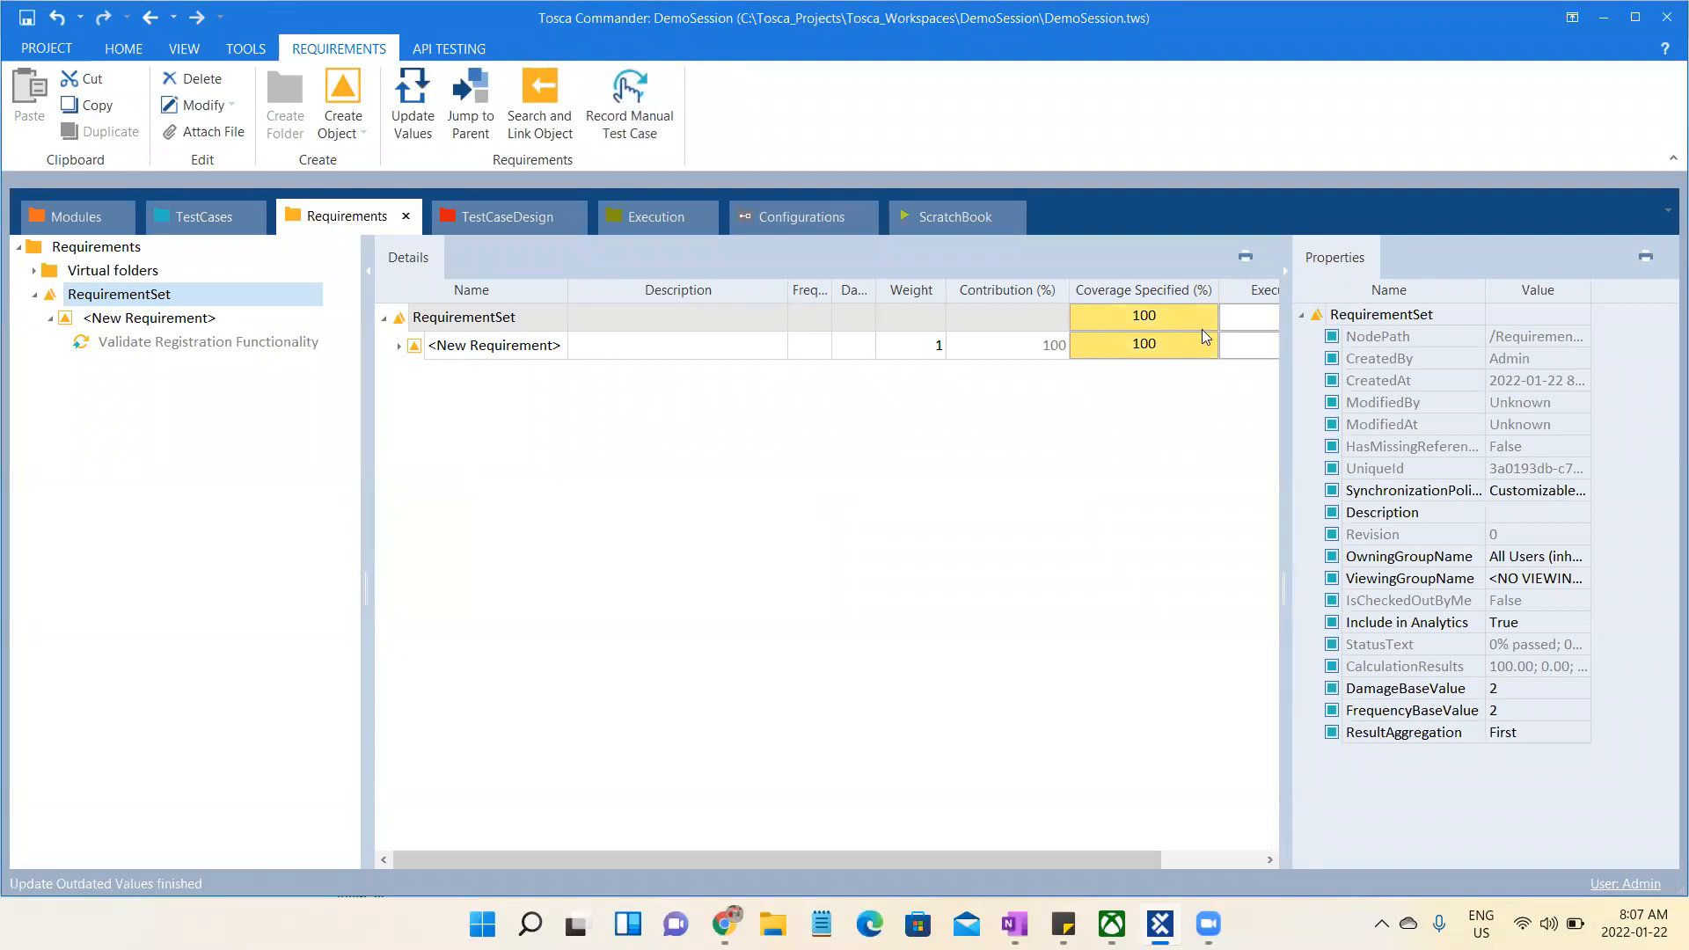
pyautogui.moveTo(1202, 329)
pyautogui.hscroll(2, 1135, 763)
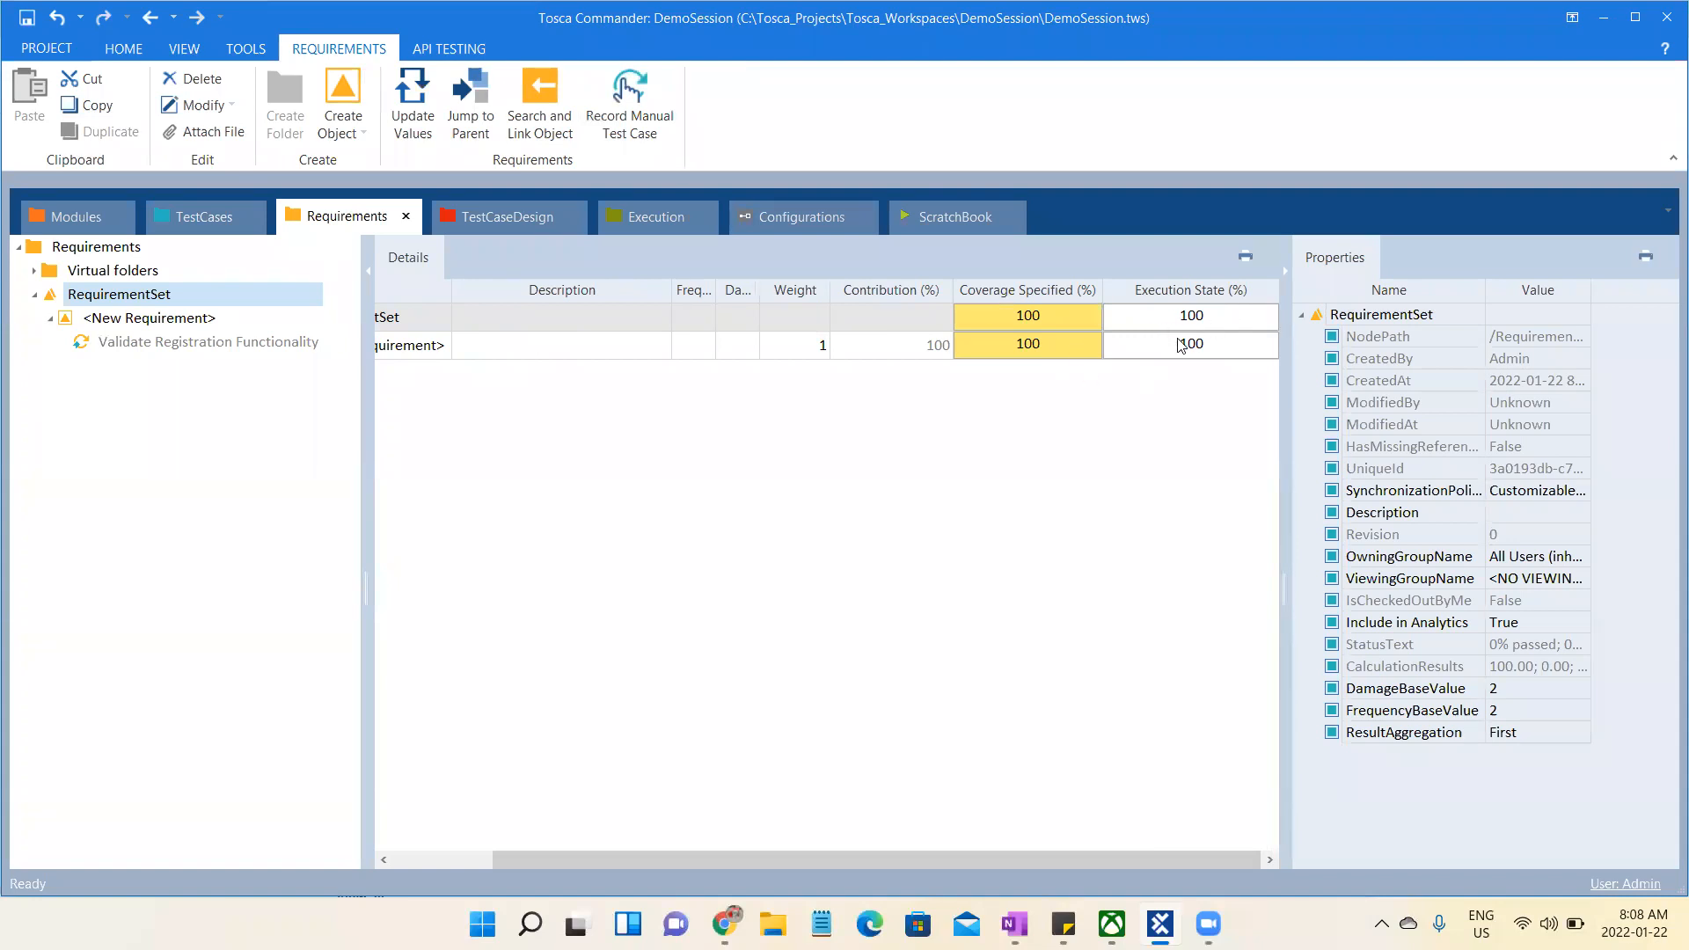
# - Look at the Execution section and the requirement set, then return to the test case in the TestCases section
pyautogui.click(651, 218)
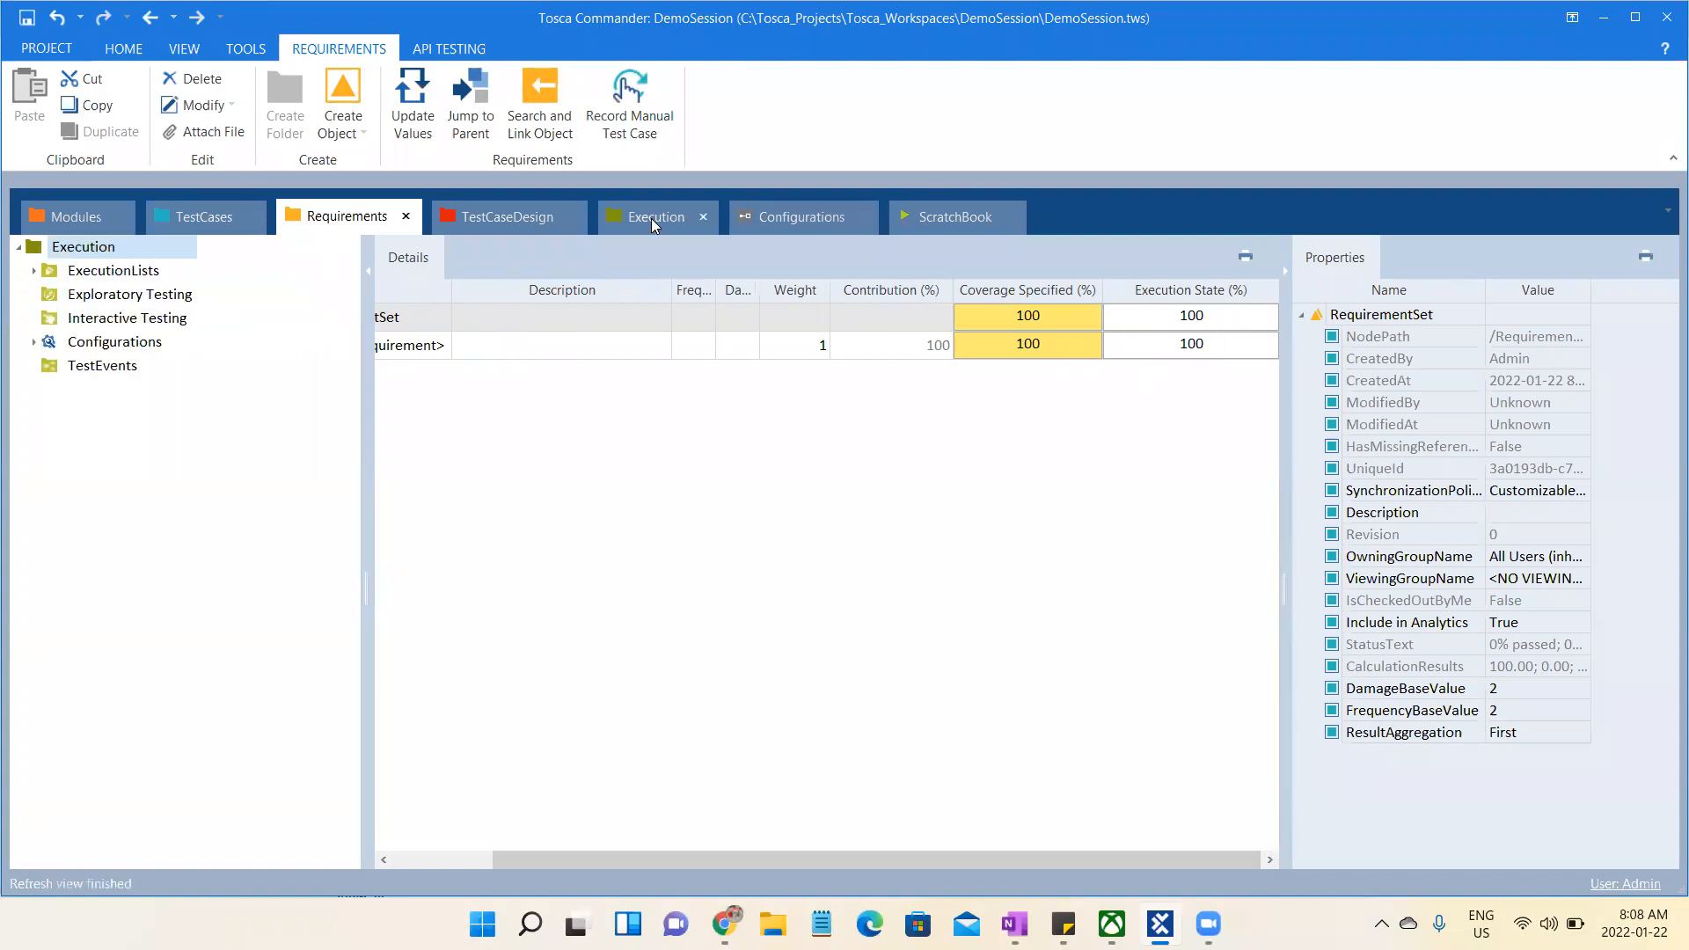
pyautogui.click(357, 216)
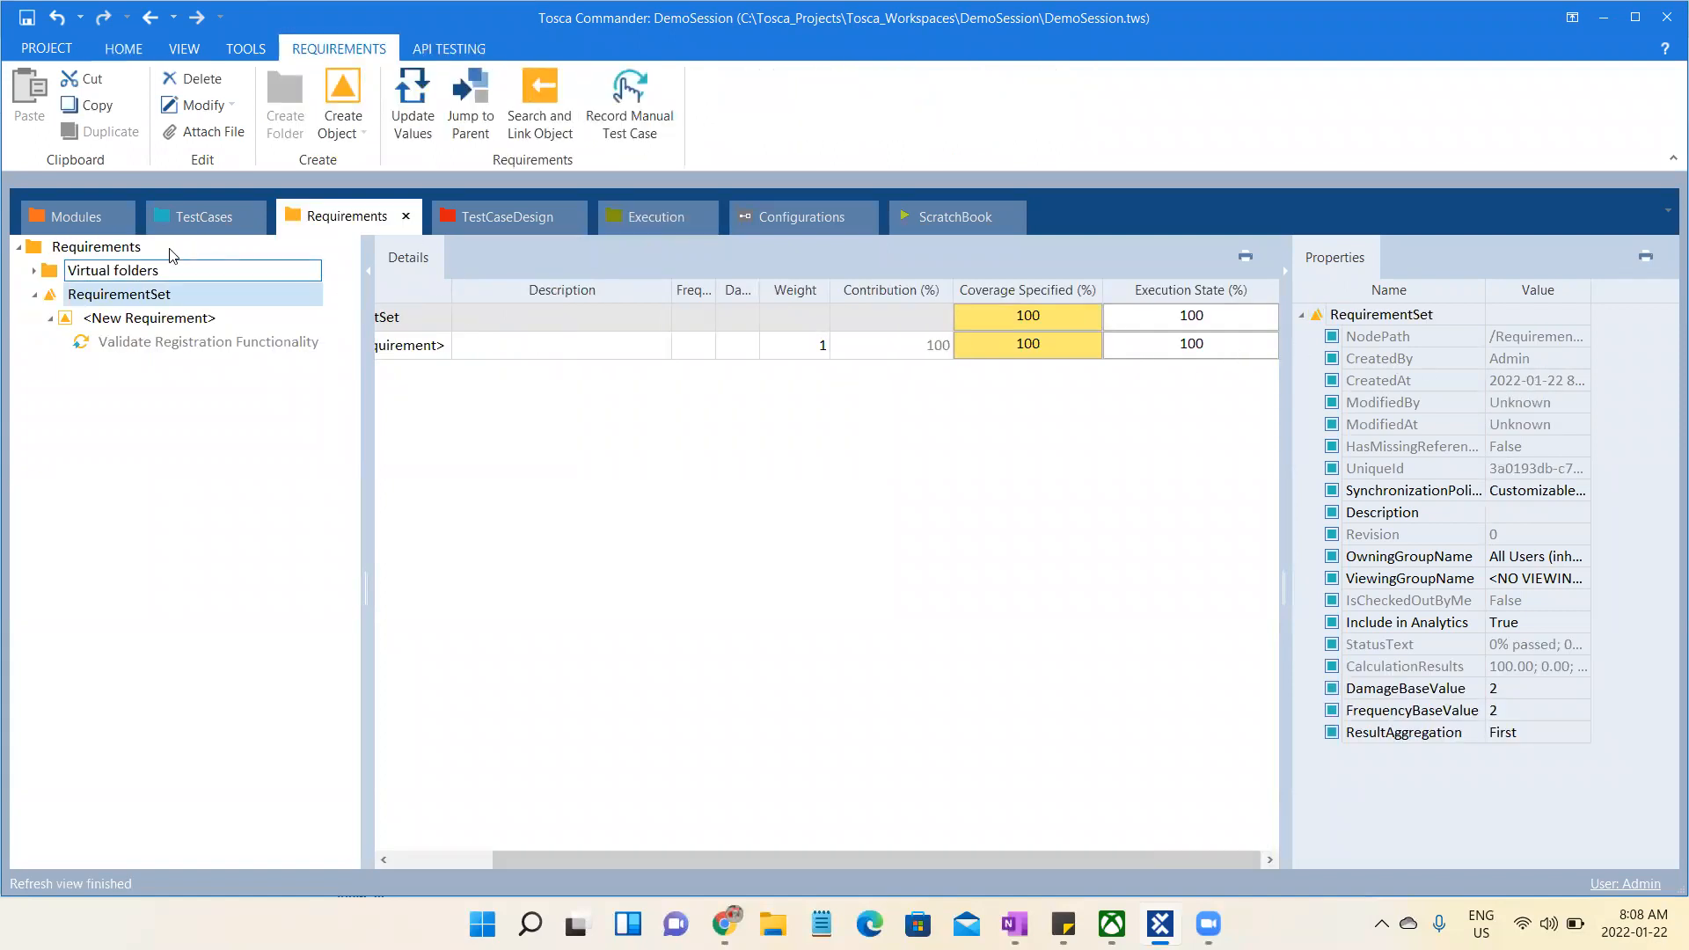
pyautogui.click(210, 219)
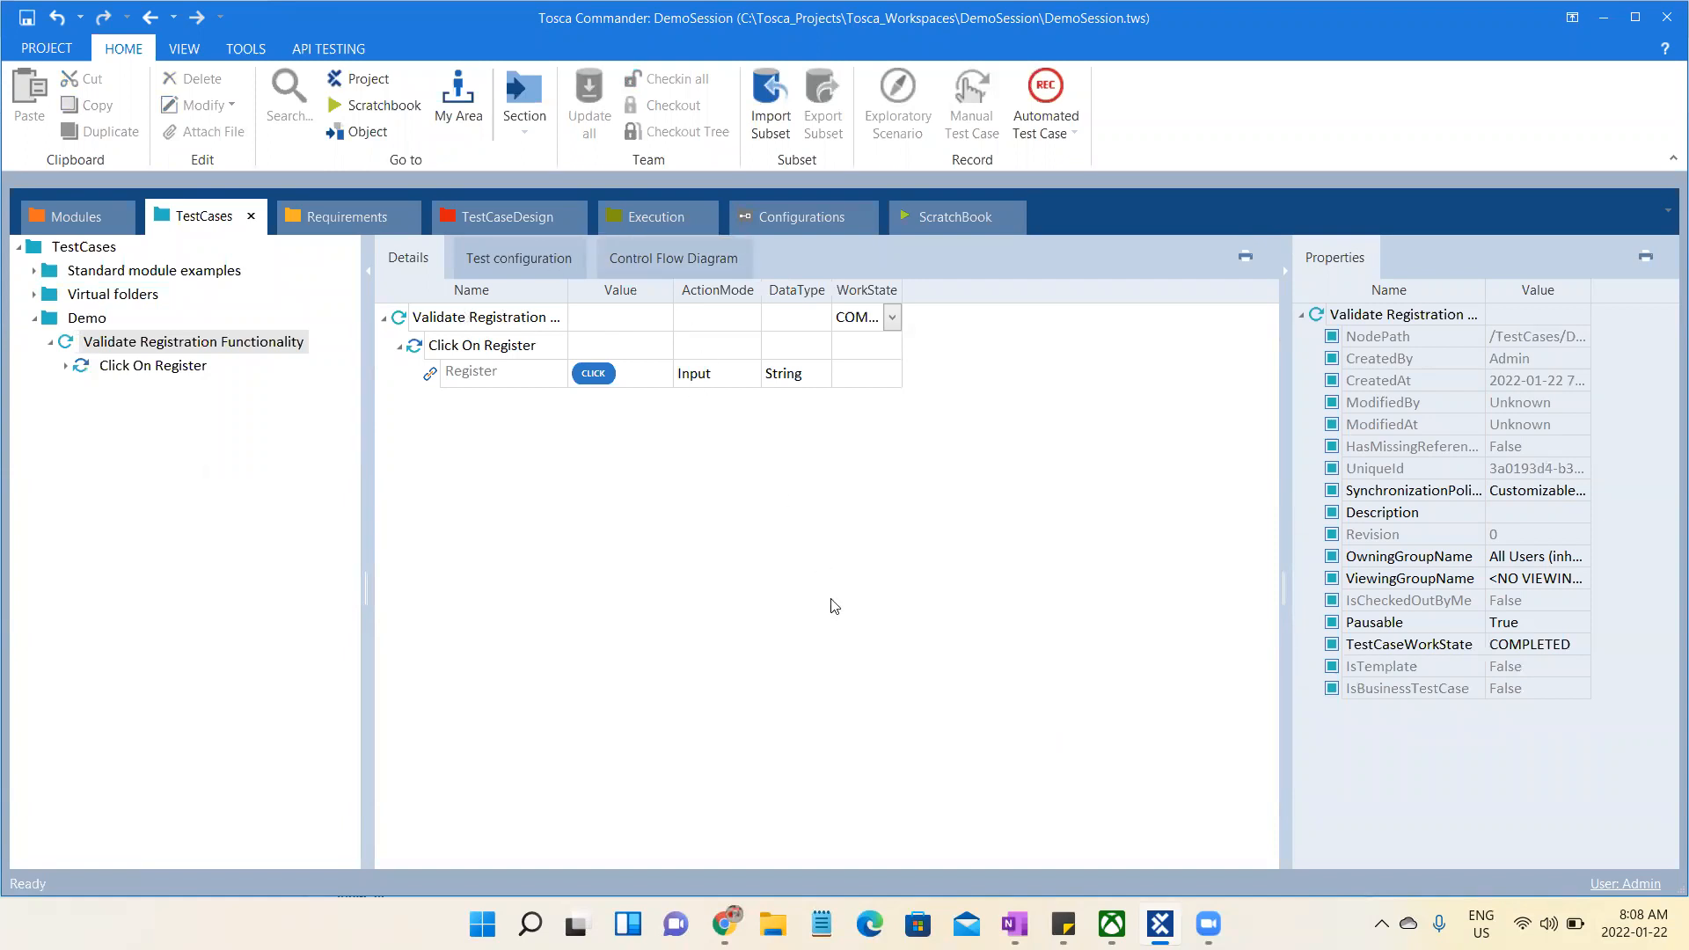
# - Open the full UniqueId value of the Validate Registration Functionality test case and select its text
pyautogui.click(898, 905)
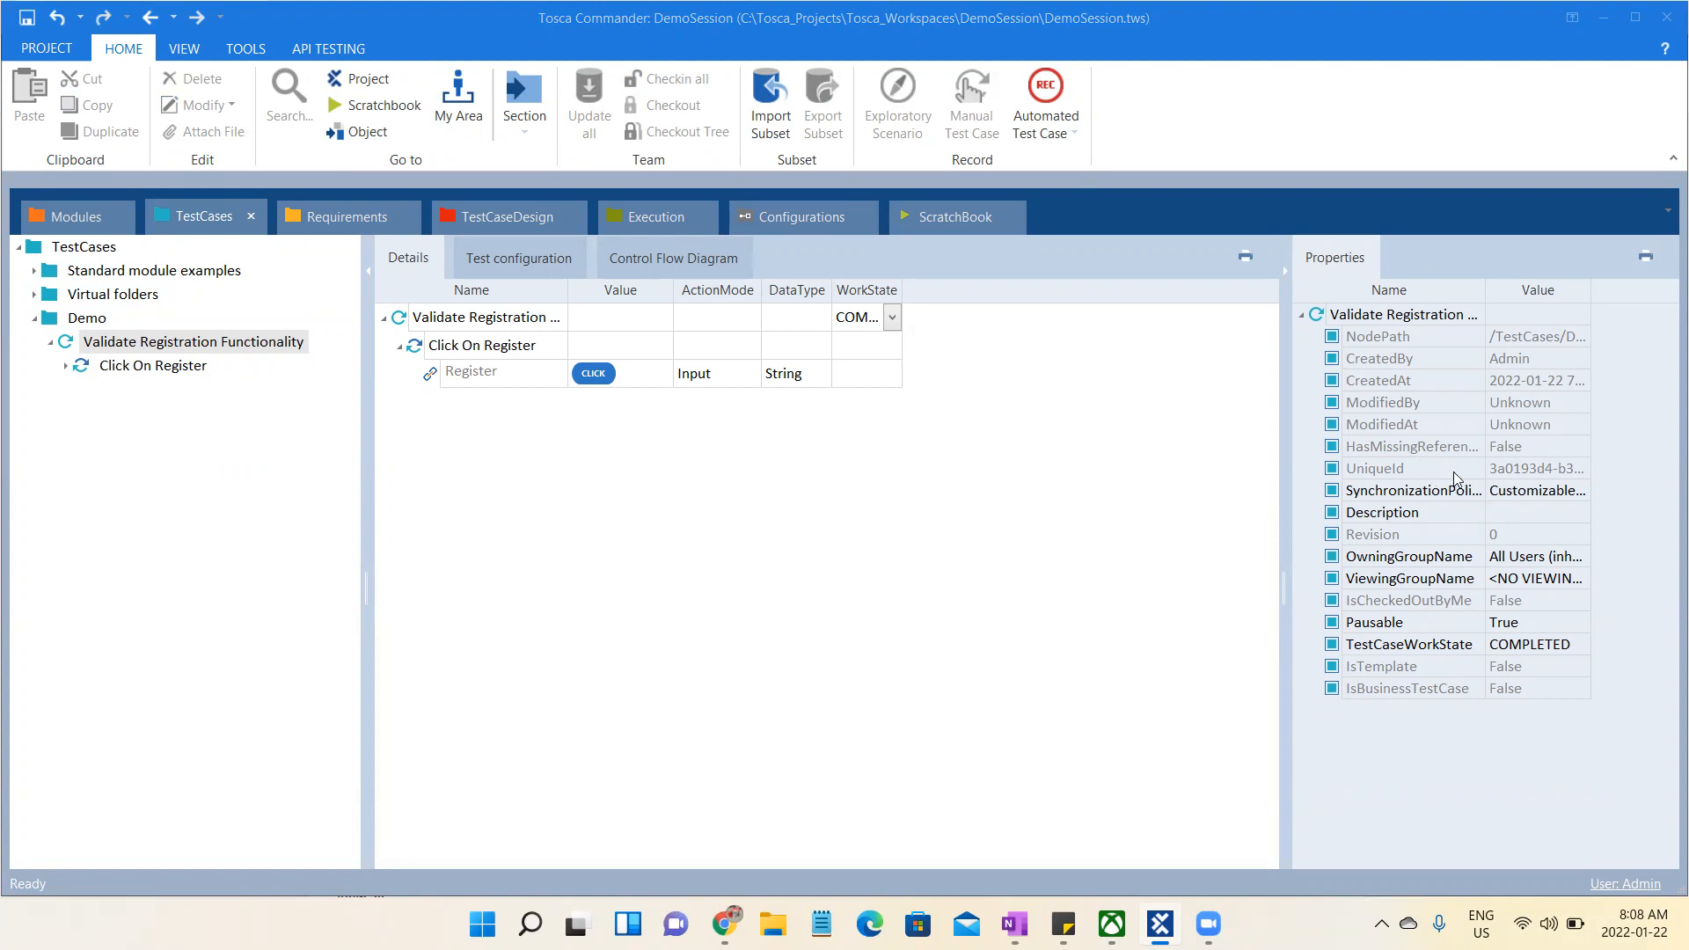
pyautogui.click(1571, 475)
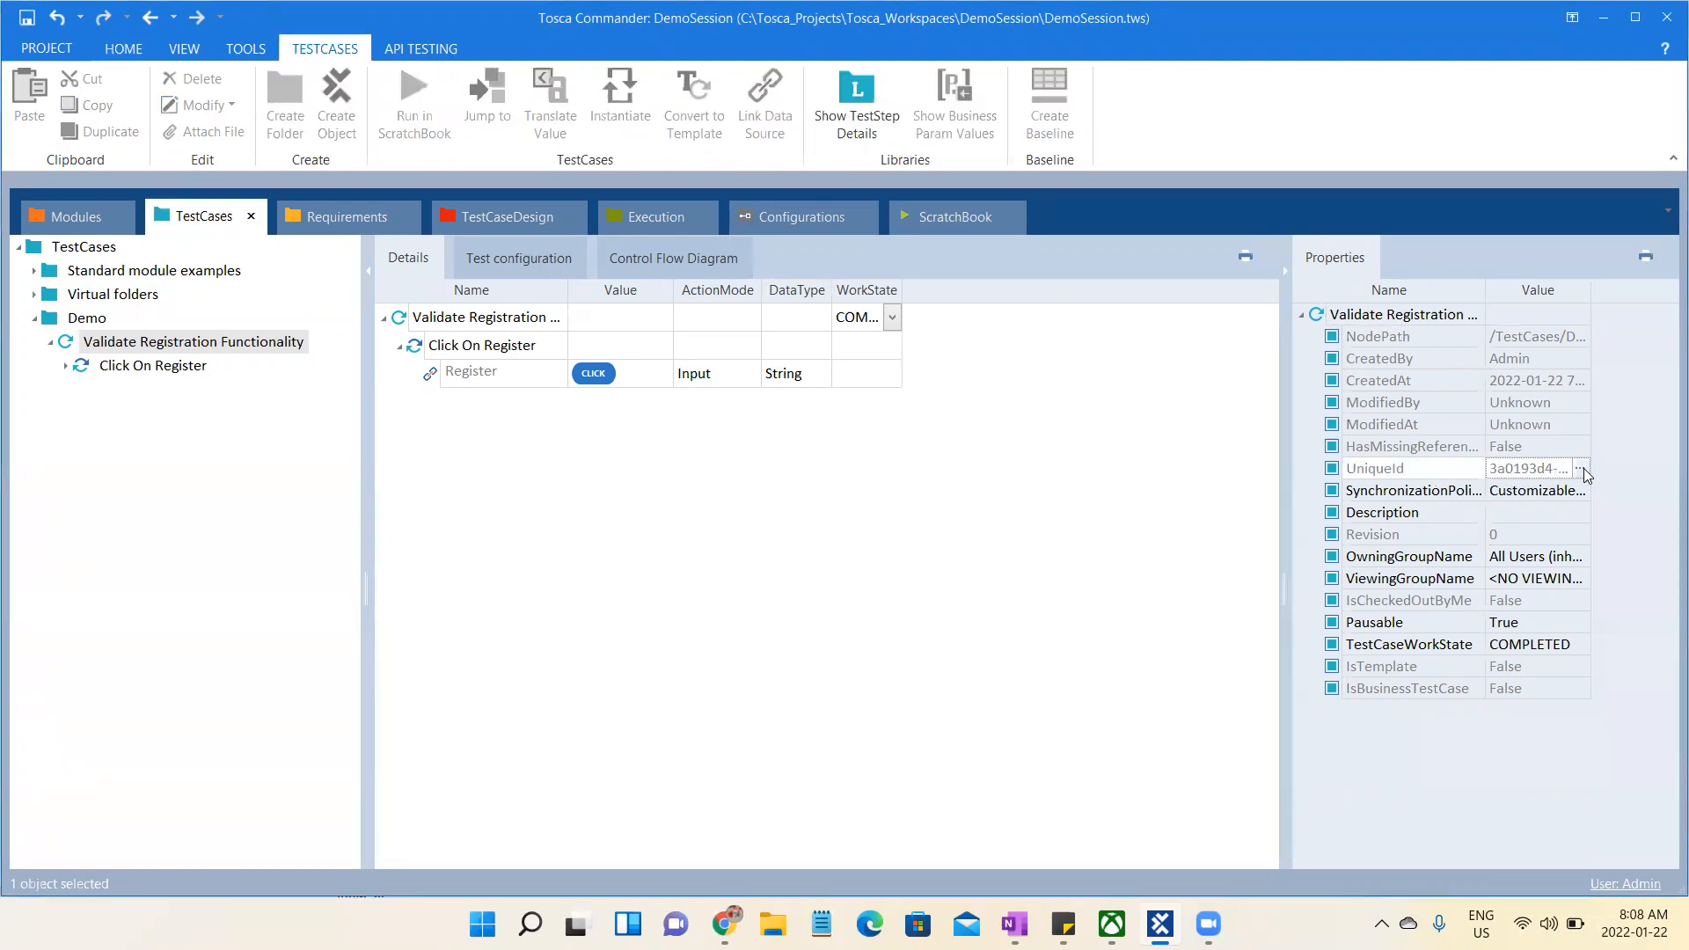
pyautogui.click(1581, 467)
pyautogui.moveTo(1570, 511); pyautogui.dragTo(1452, 490)
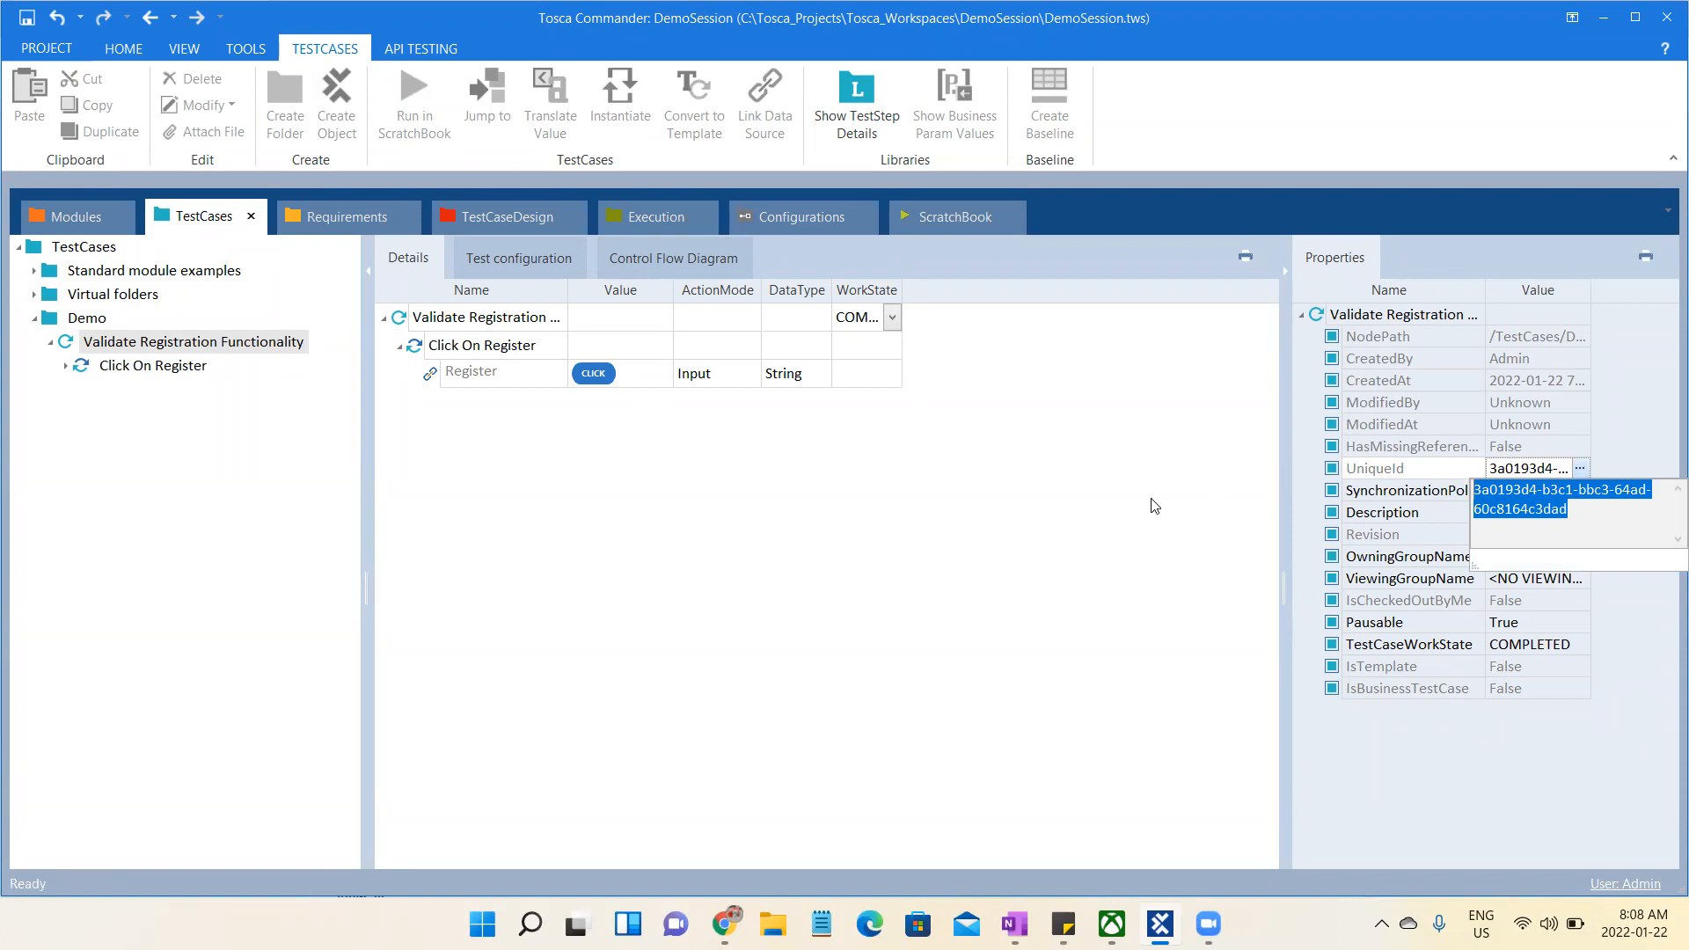
# - Close the UniqueId value and open the full NodePath value of the Validate Registration Functionality test case
pyautogui.press('Escape')
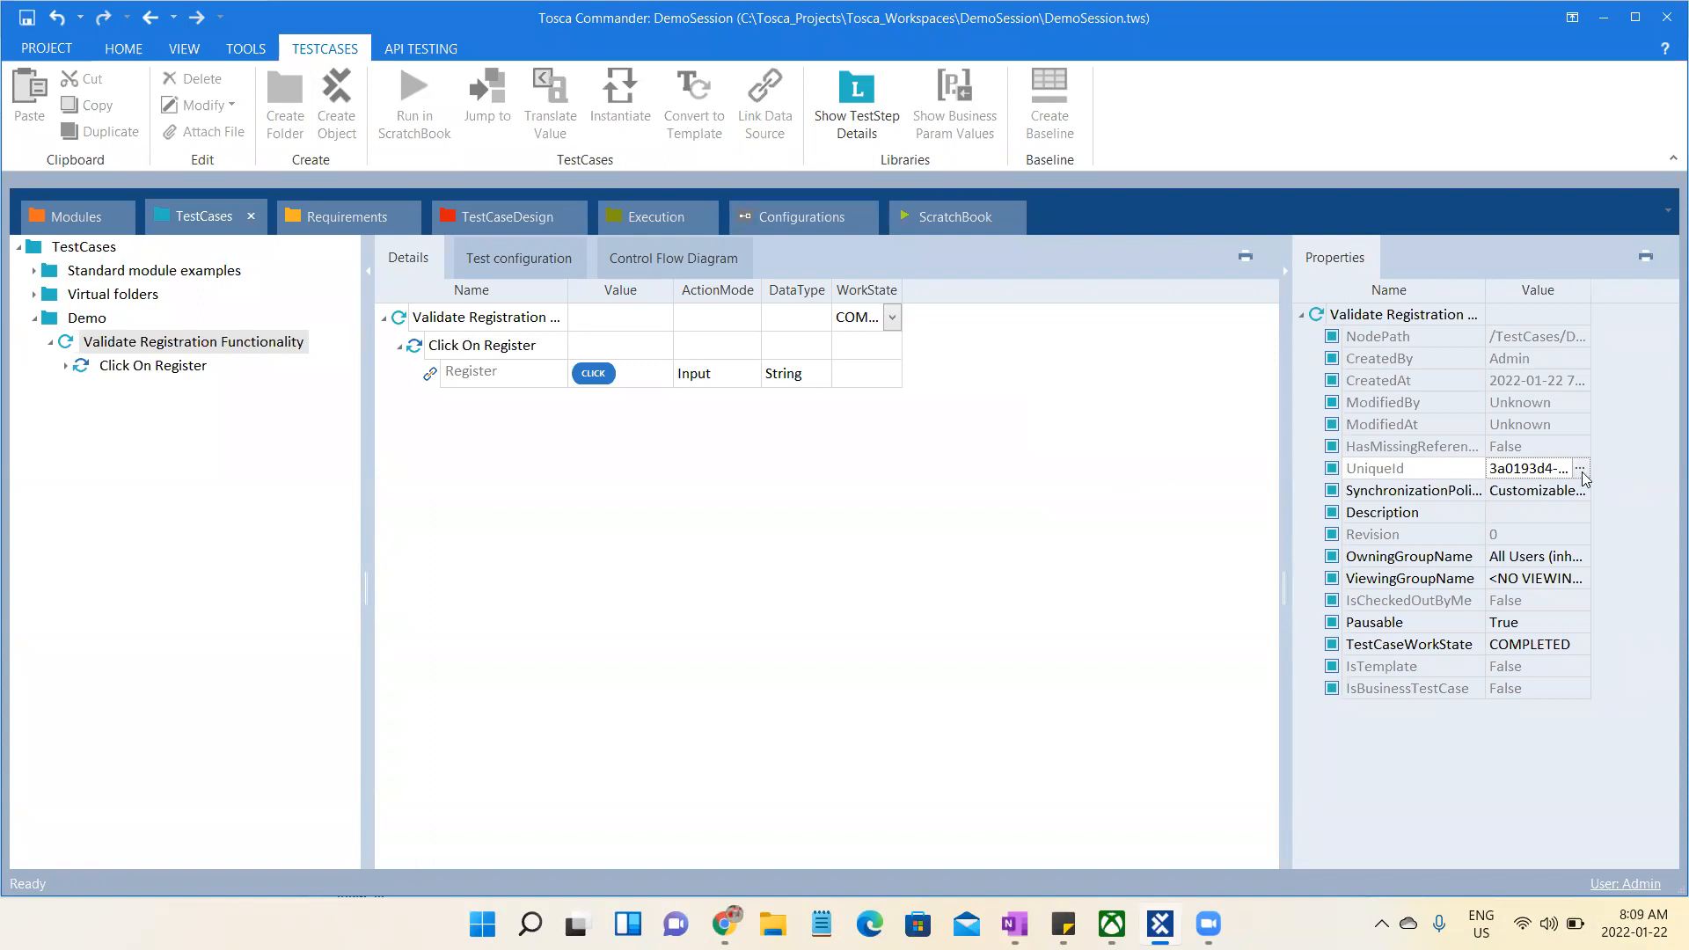
pyautogui.click(1559, 336)
pyautogui.click(1580, 337)
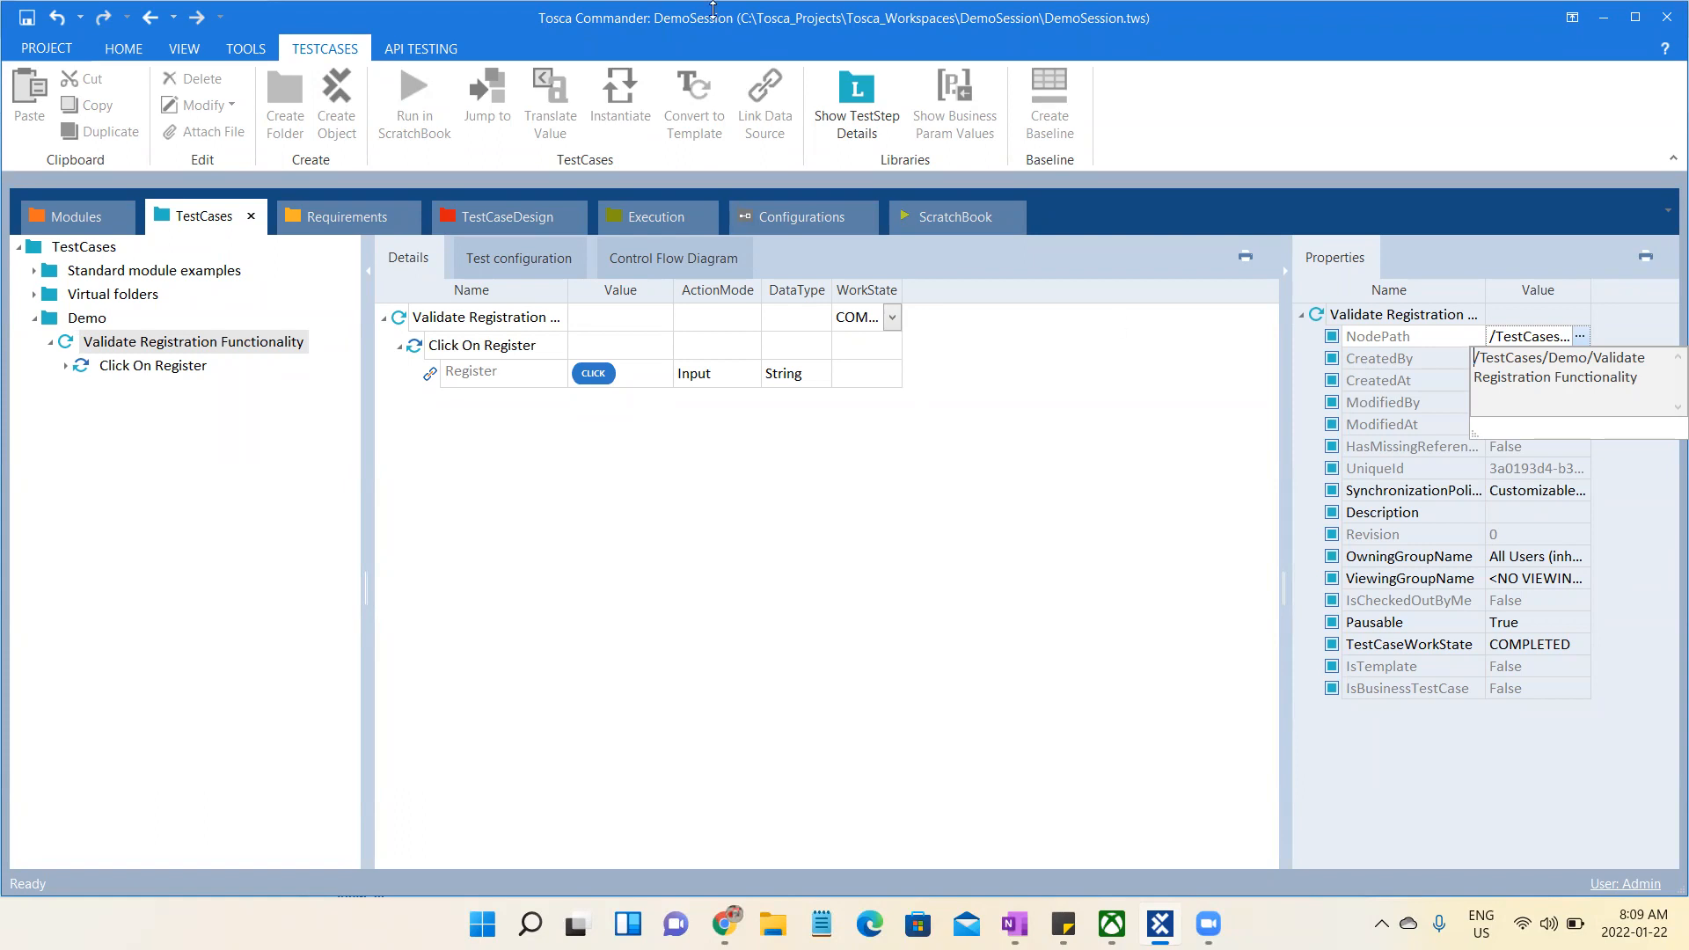
# - Search for all usages of the Demo Web Shop module in the Modules section
pyautogui.click(81, 225)
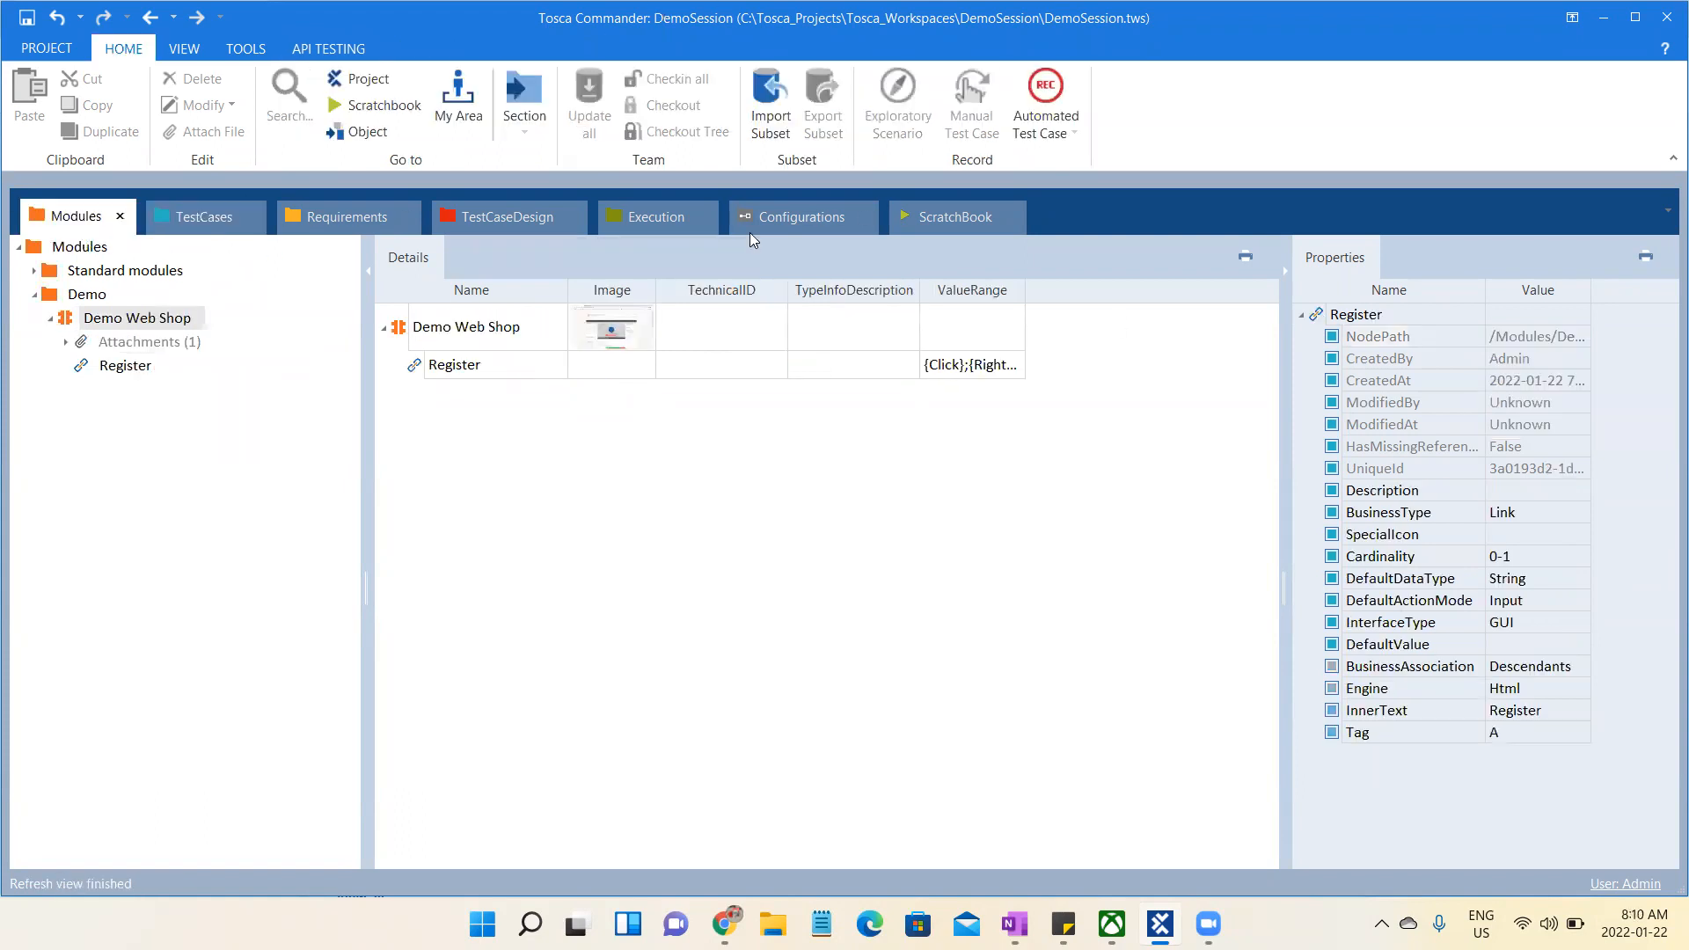
pyautogui.click(154, 317)
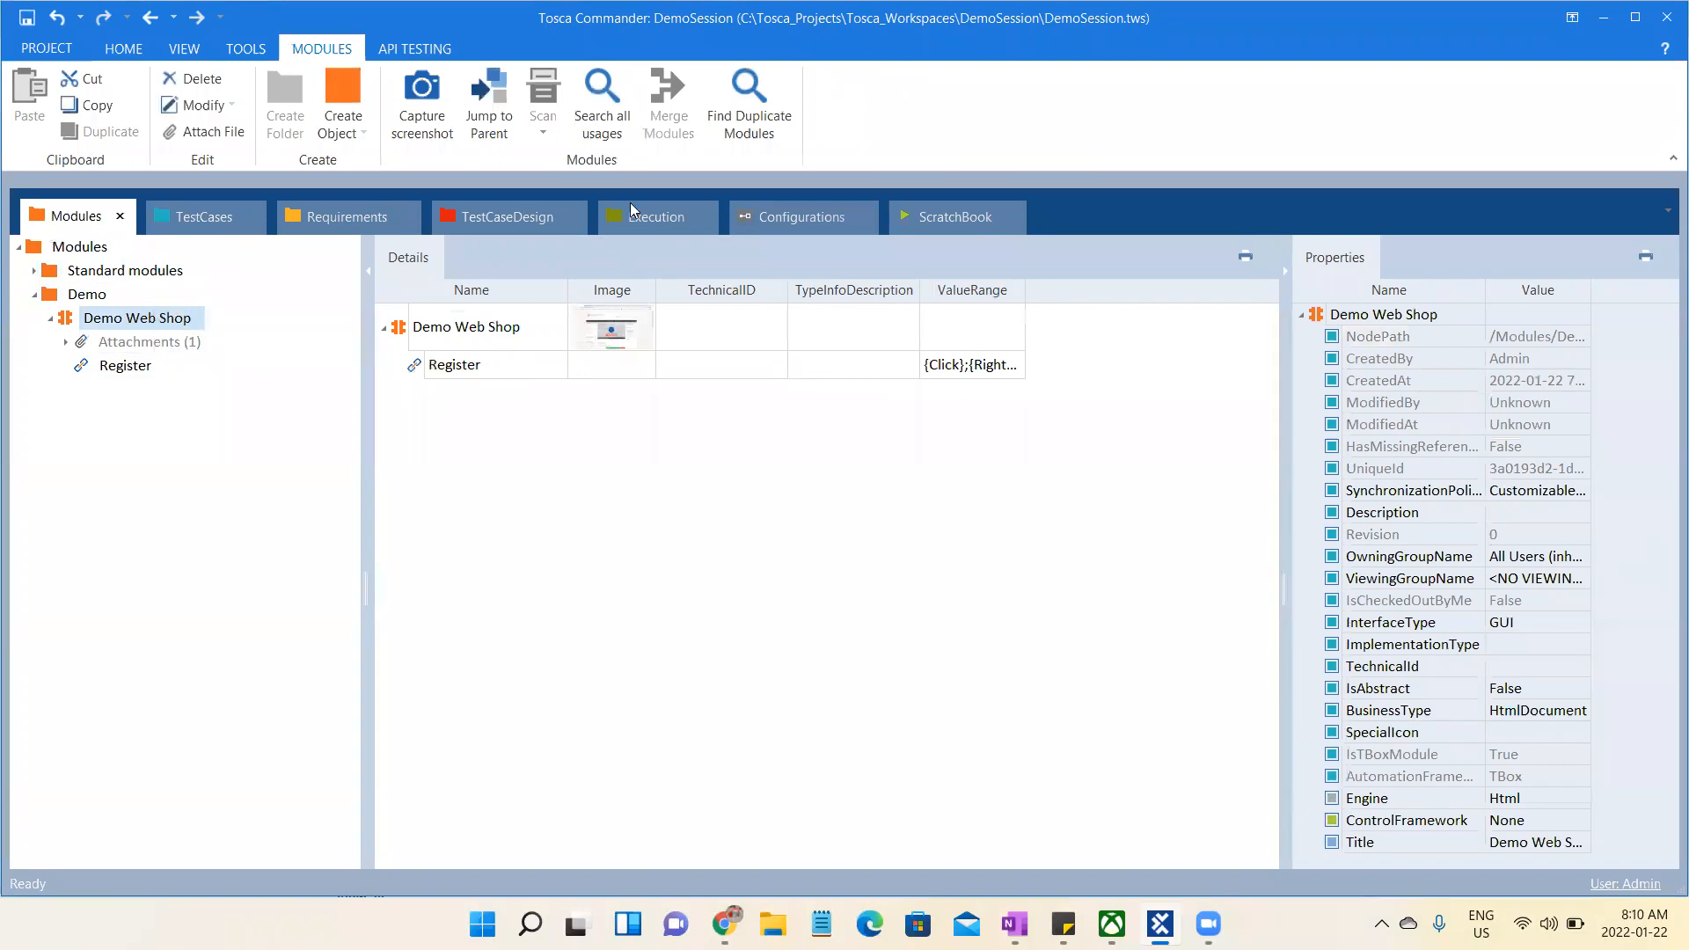
pyautogui.click(609, 86)
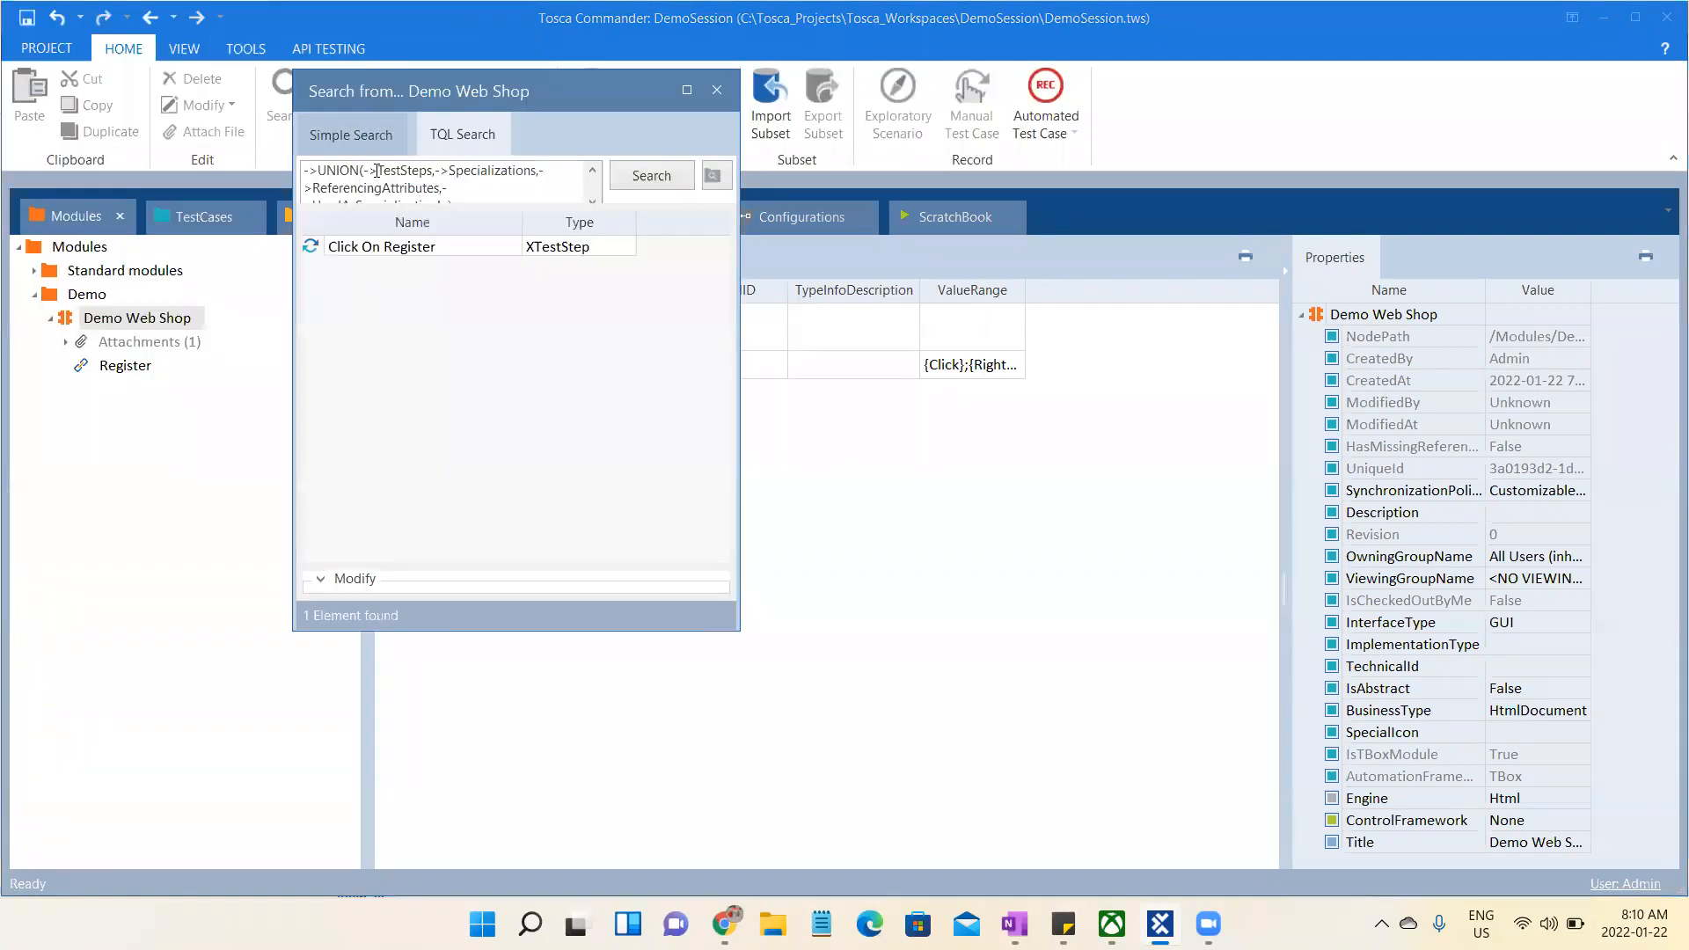
# - Read through the TQL query of the usage search, rerun it and check the Click On Register result before closing the search
pyautogui.moveTo(308, 168); pyautogui.dragTo(454, 210)
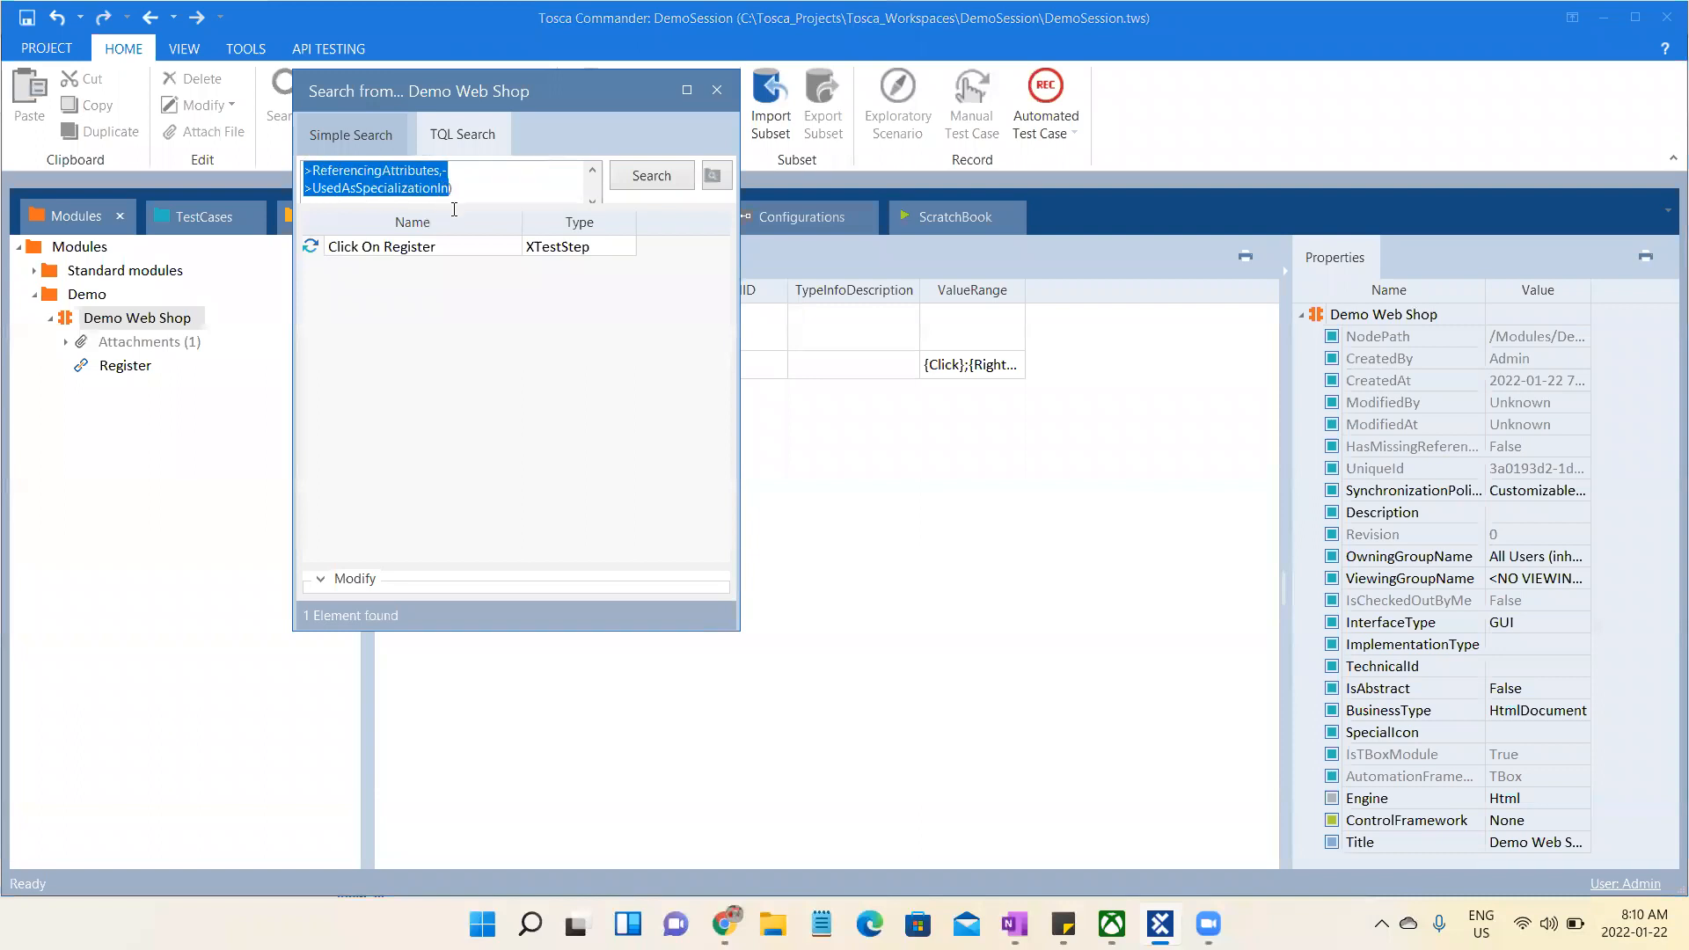
pyautogui.click(521, 192)
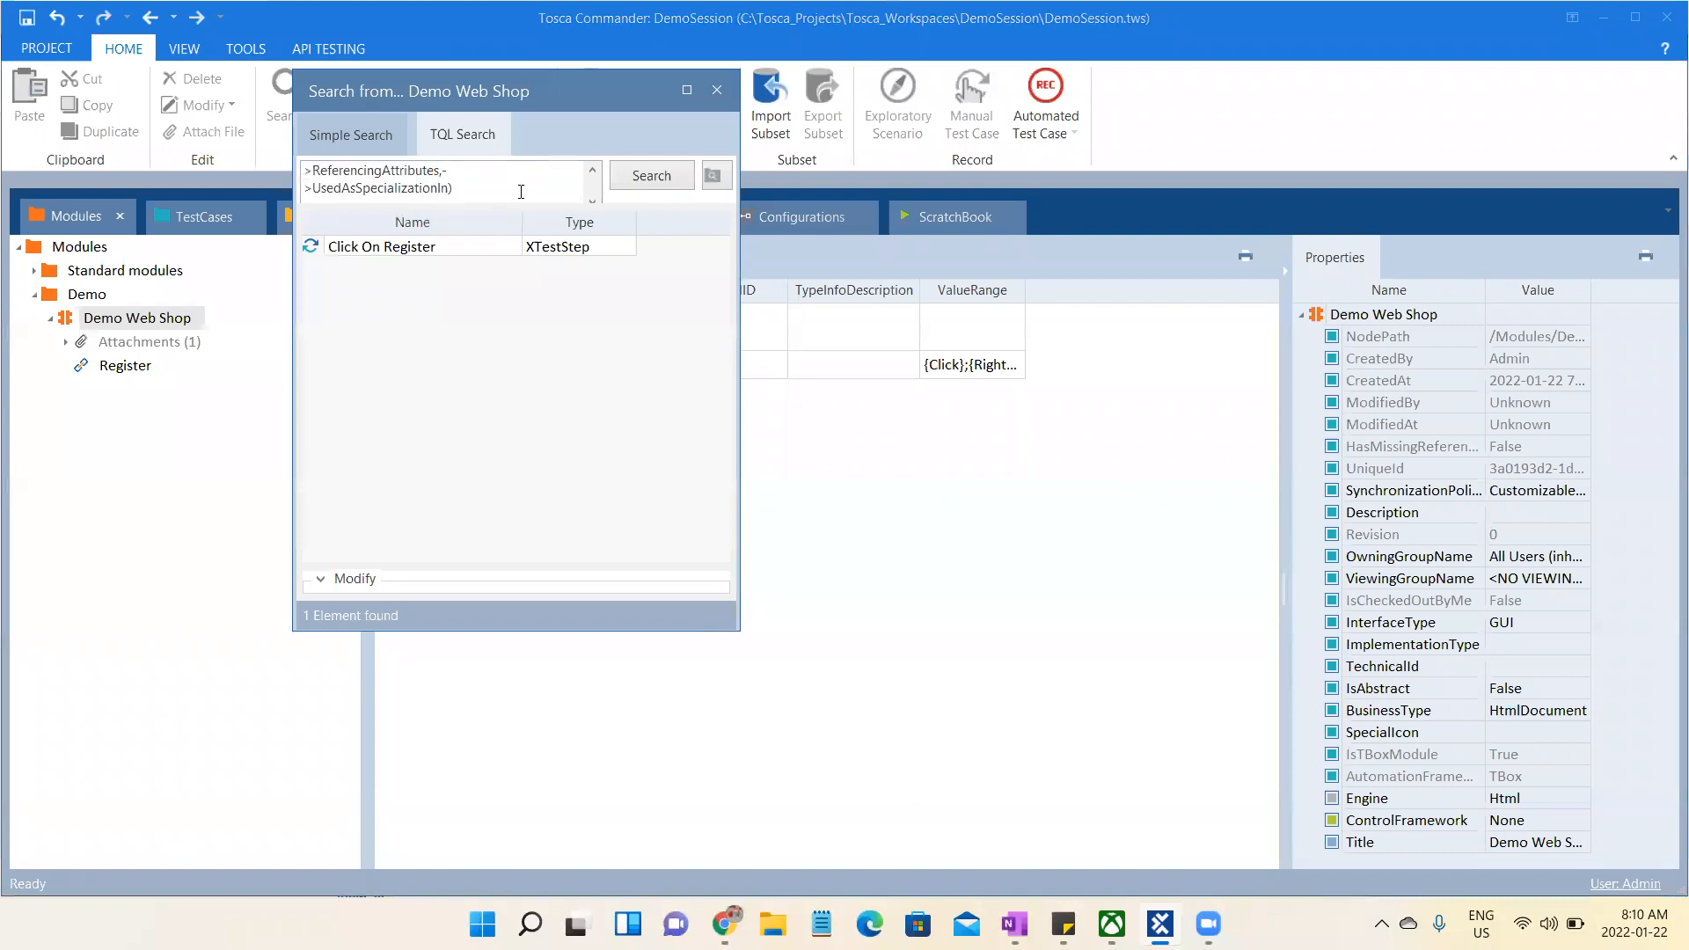
pyautogui.click(592, 170)
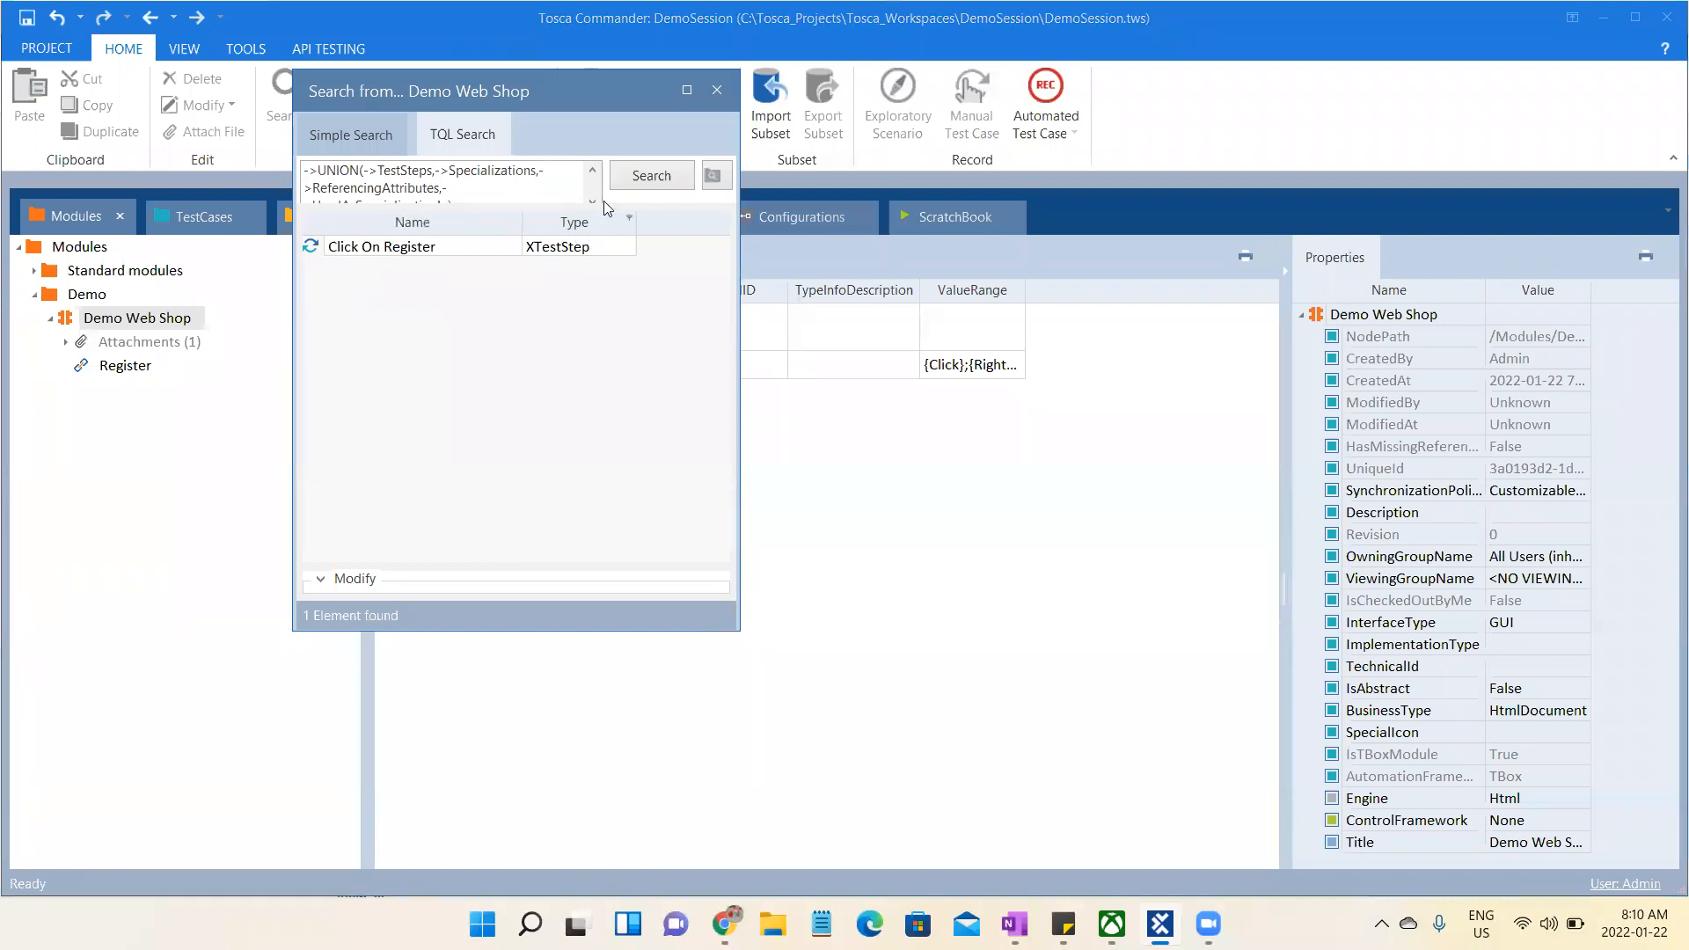
pyautogui.click(651, 175)
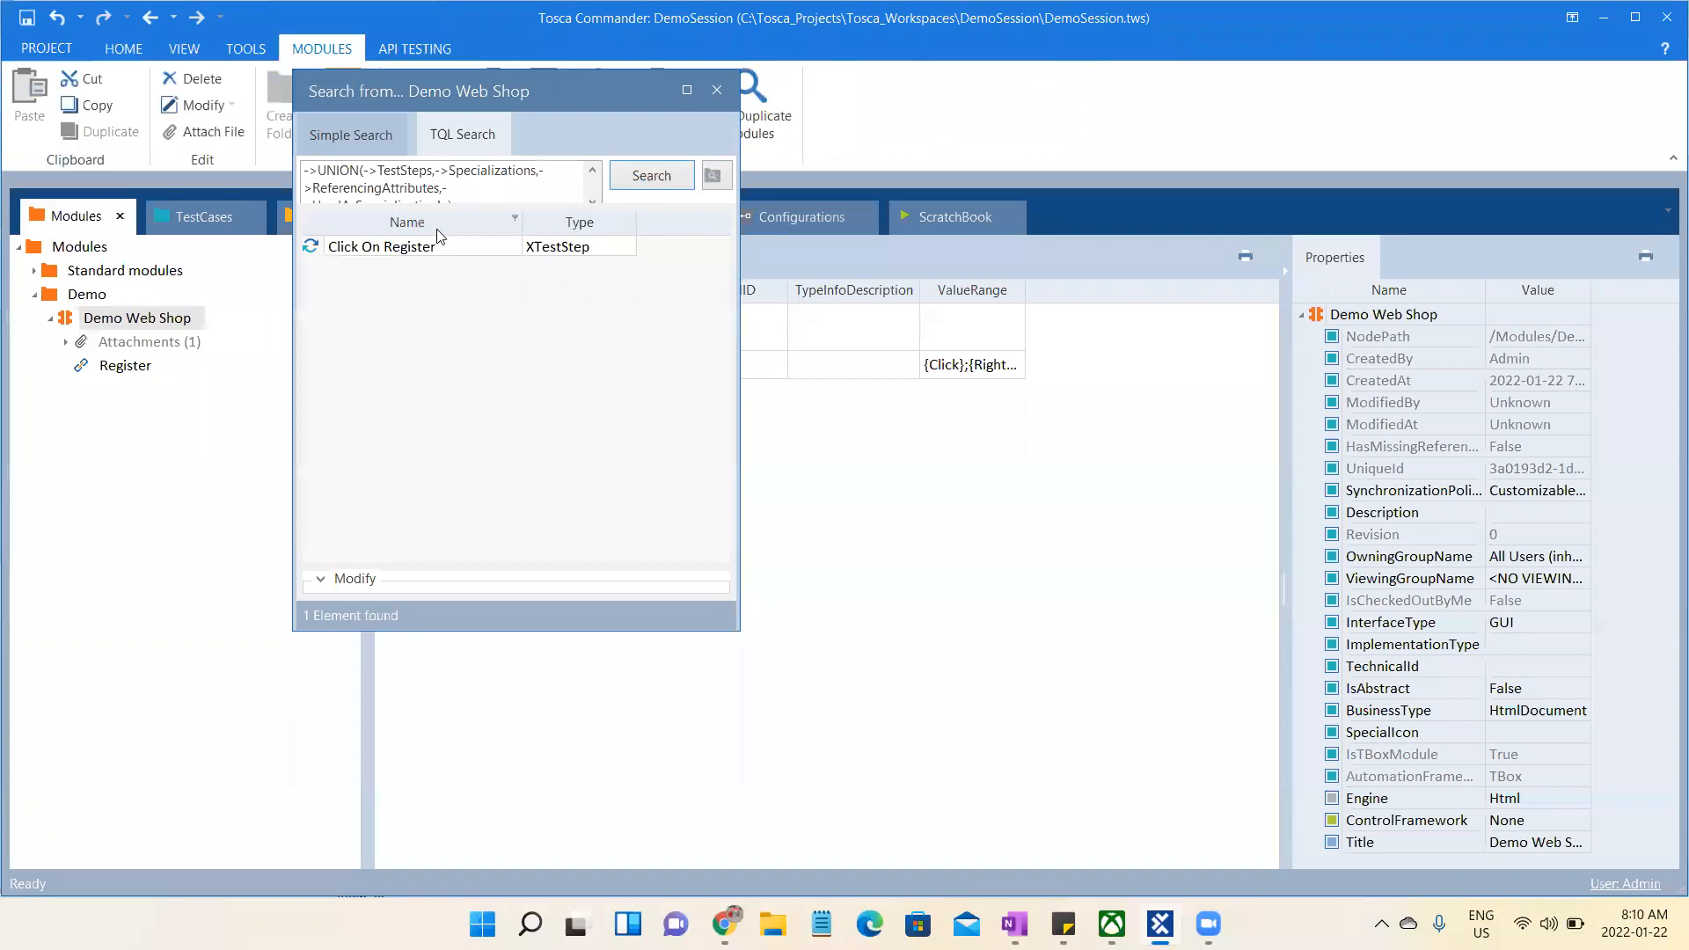
pyautogui.click(422, 247)
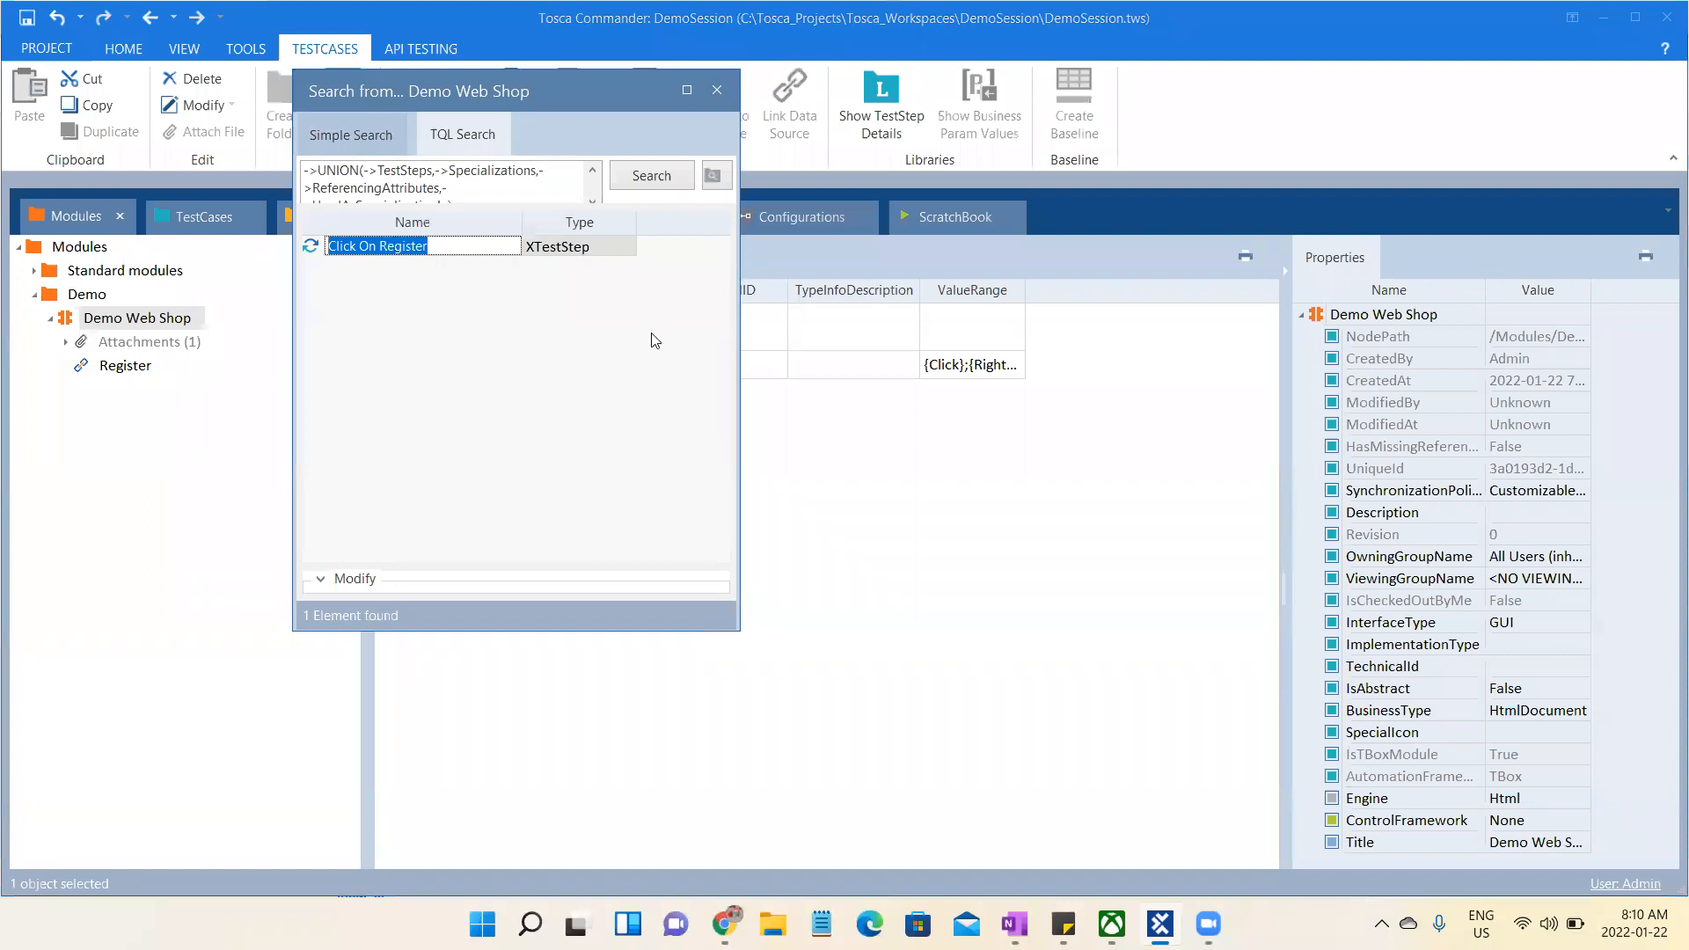
pyautogui.click(716, 91)
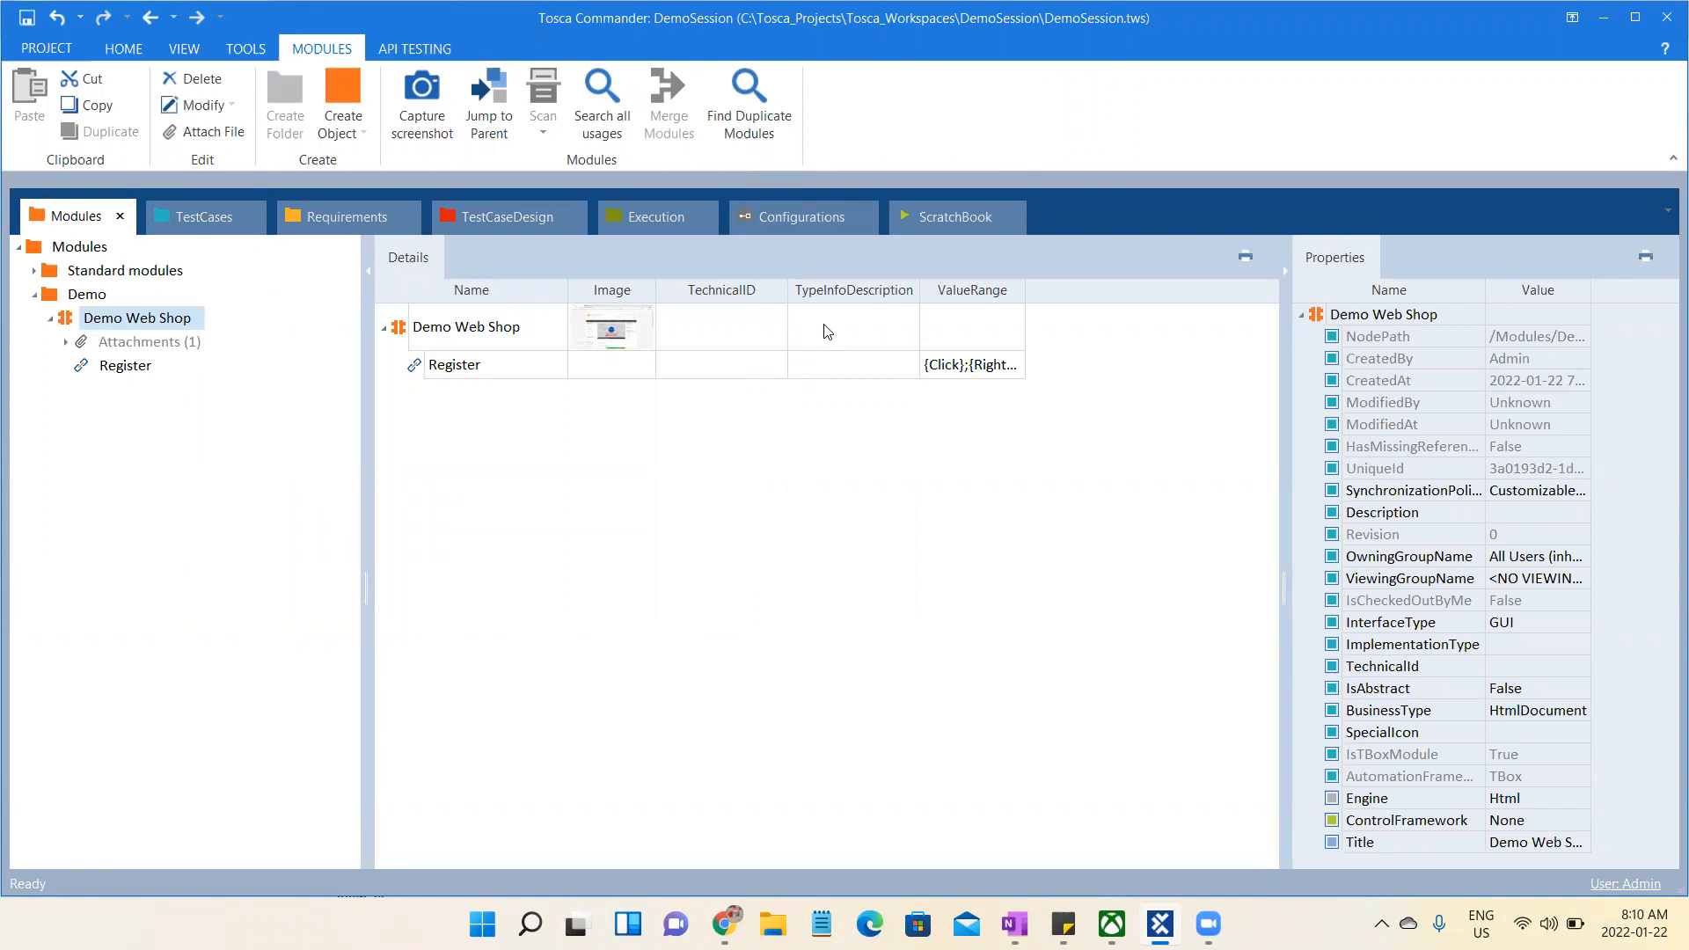
# - Switch to the OneNote page and add the lines "Manual Testing" and "Agile" below the Operation----TestCases note
pyautogui.click(849, 921)
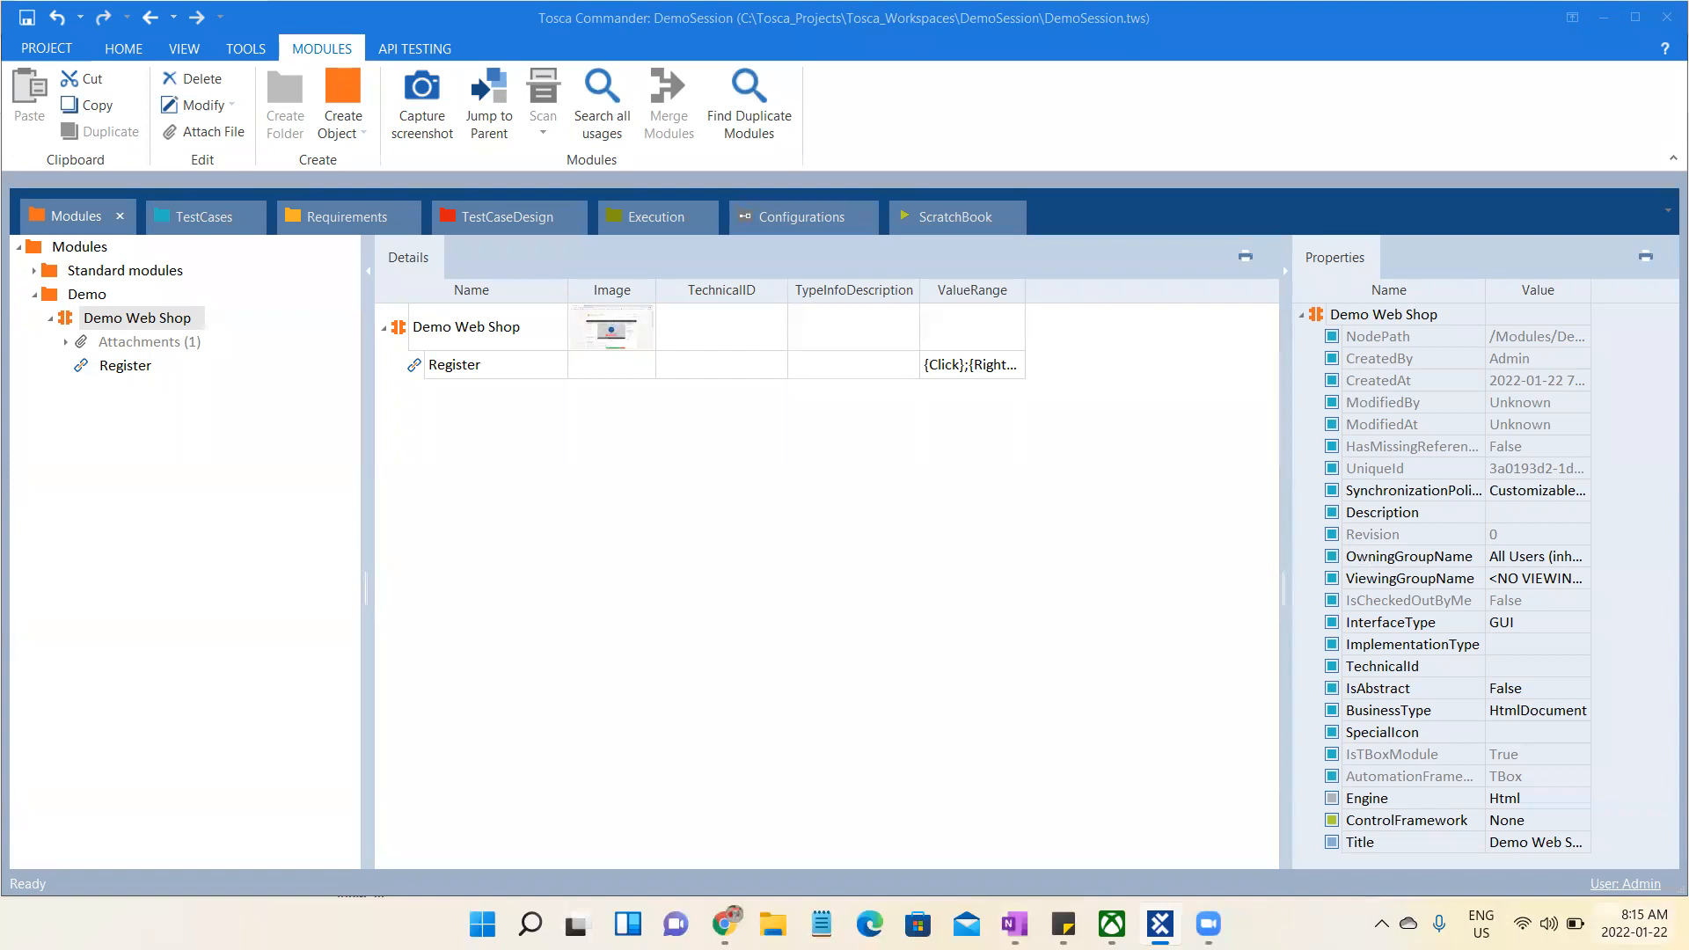
pyautogui.click(1015, 924)
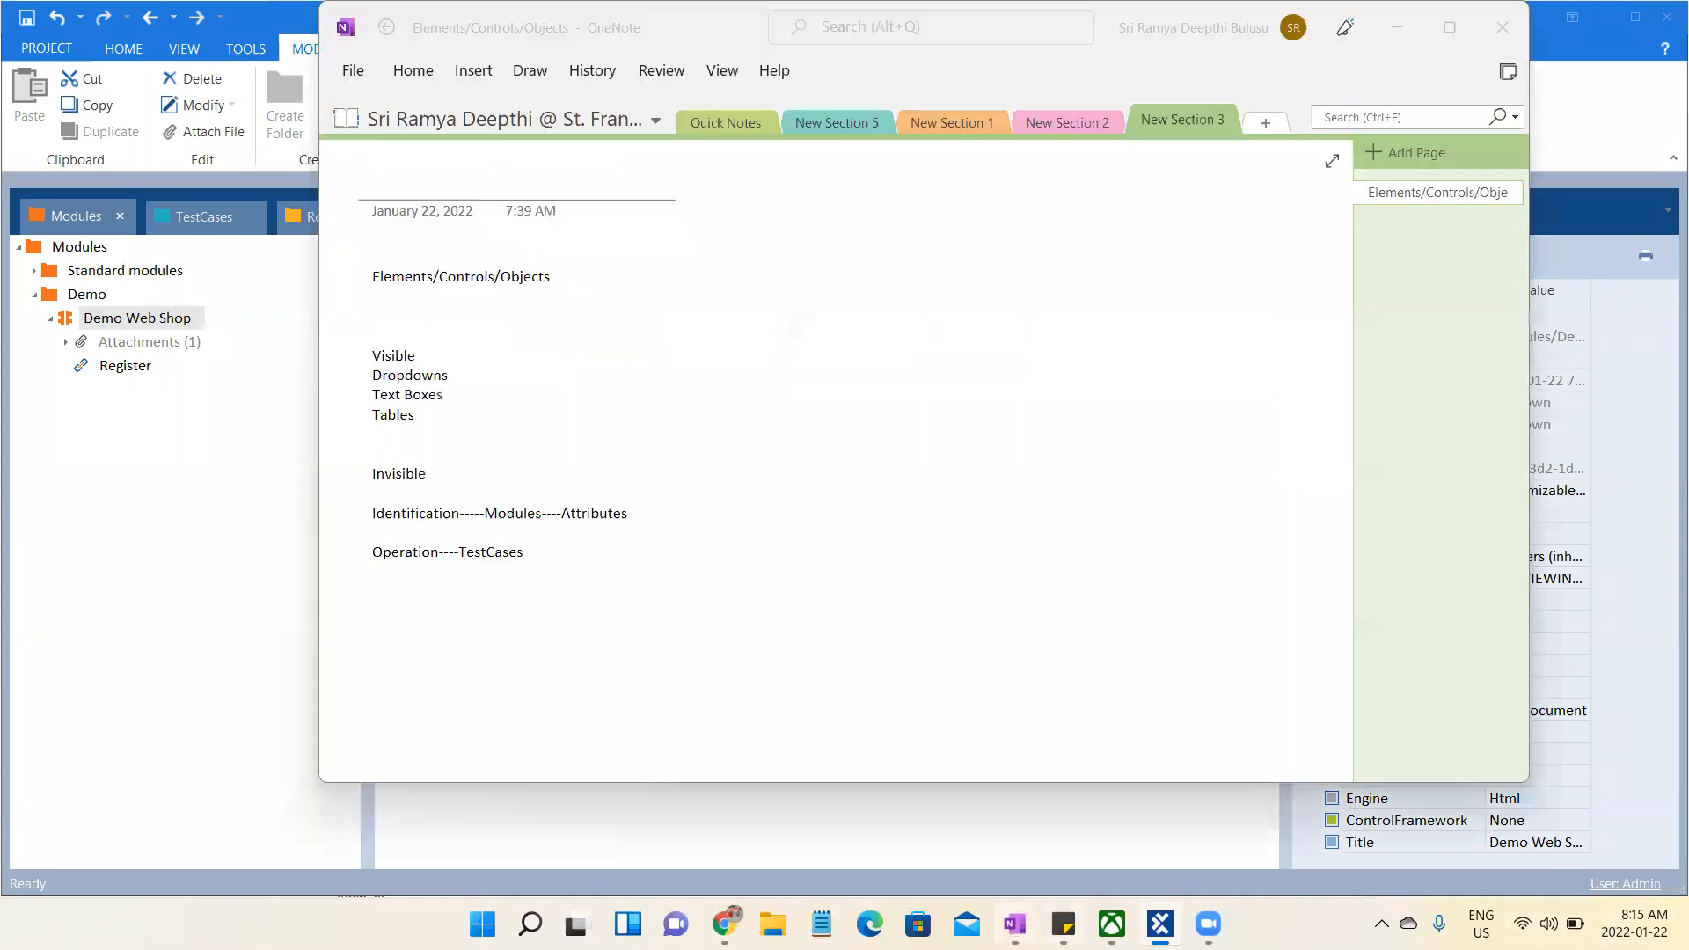
pyautogui.click(560, 577)
pyautogui.press('Return')
pyautogui.write('Manual')
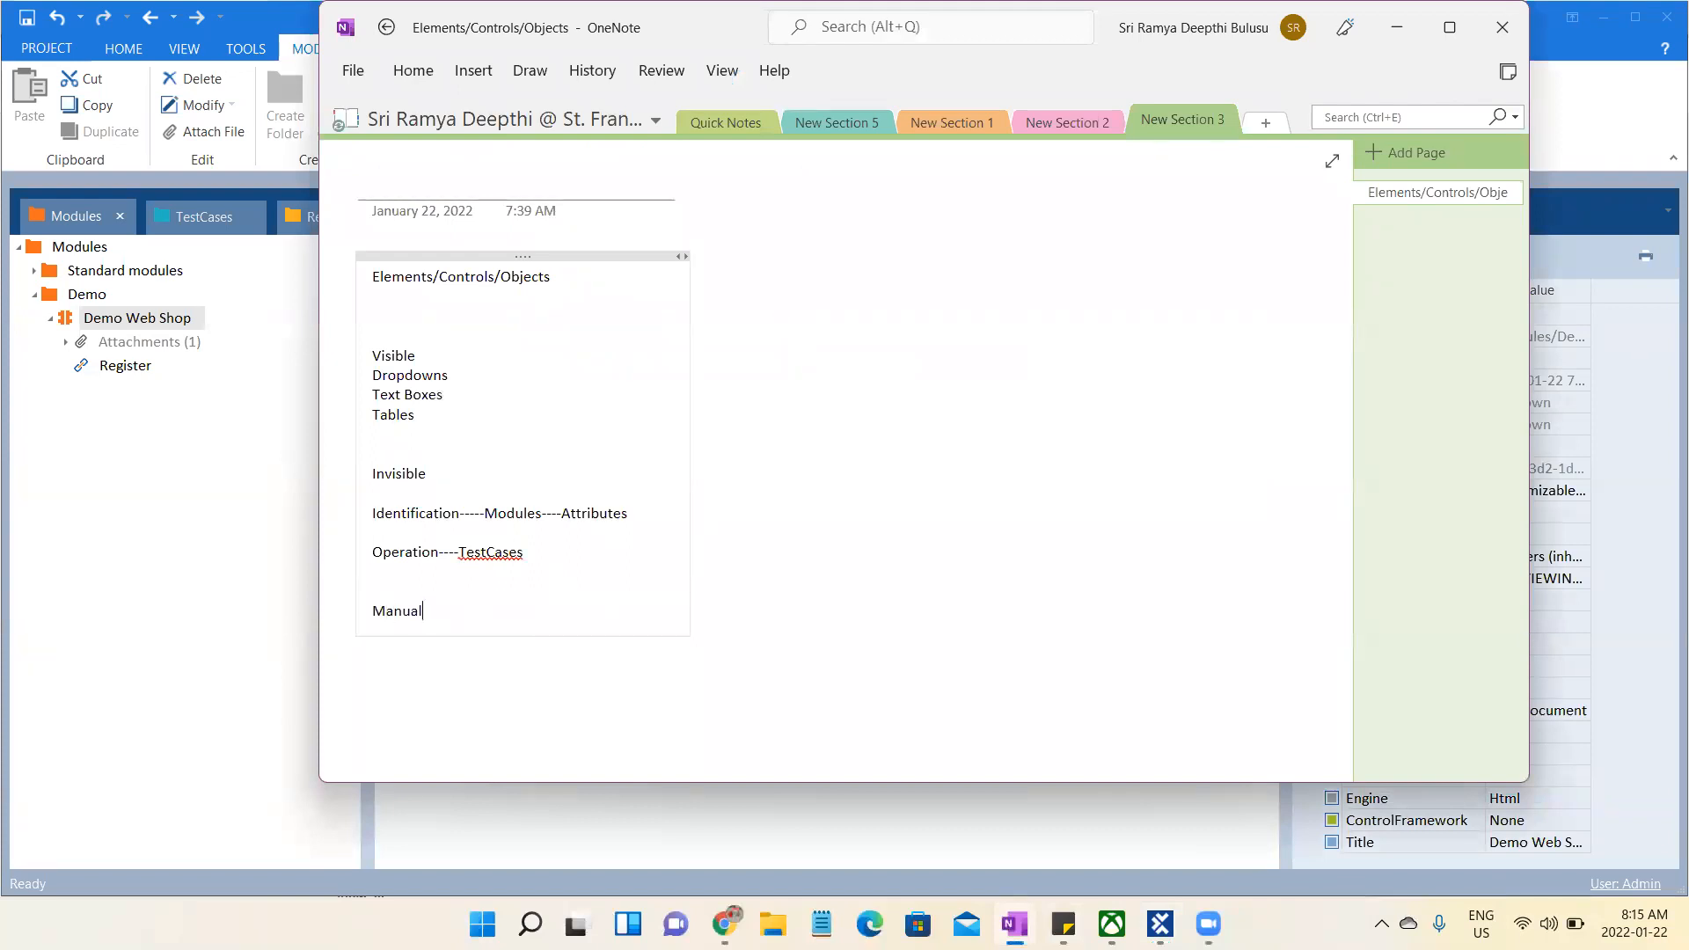
pyautogui.write(' Testing')
pyautogui.press('Return')
pyautogui.write('Agiles')
pyautogui.press('BackSpace')
pyautogui.press('Return')
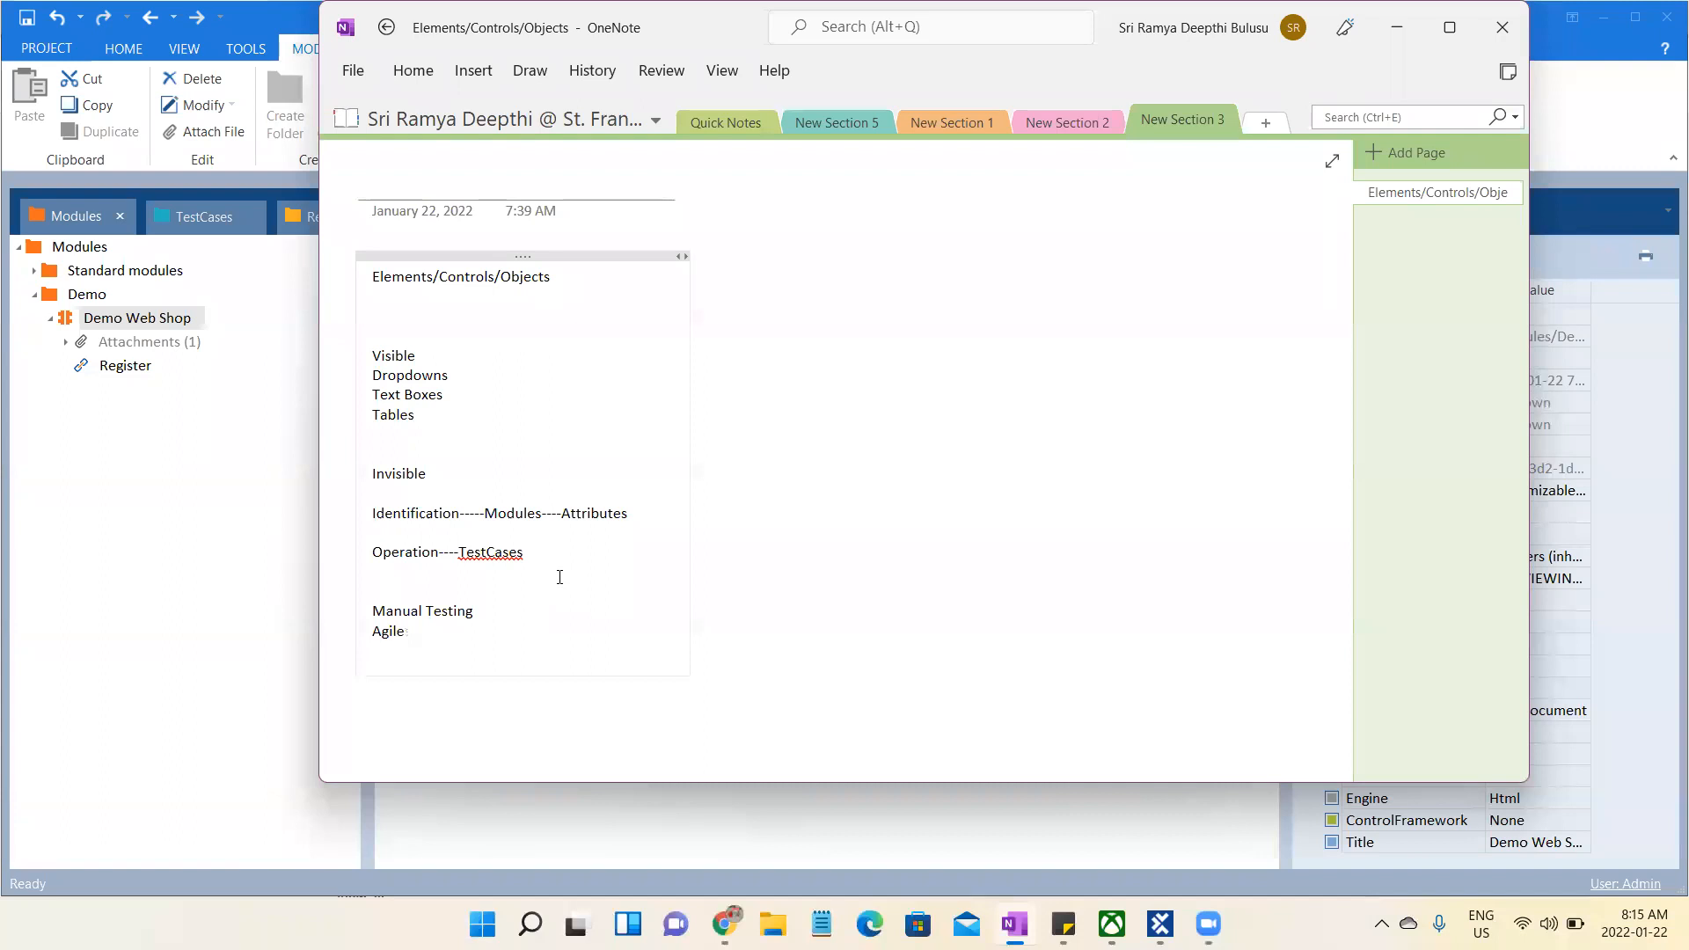
# - Add the lines "Basic Database" and "Basic API" to the notes below "Agile"
pyautogui.write('Basic Databas')
pyautogui.press('BackSpace')
pyautogui.write('ase')
pyautogui.press('Return')
pyautogui.write('Basic API')
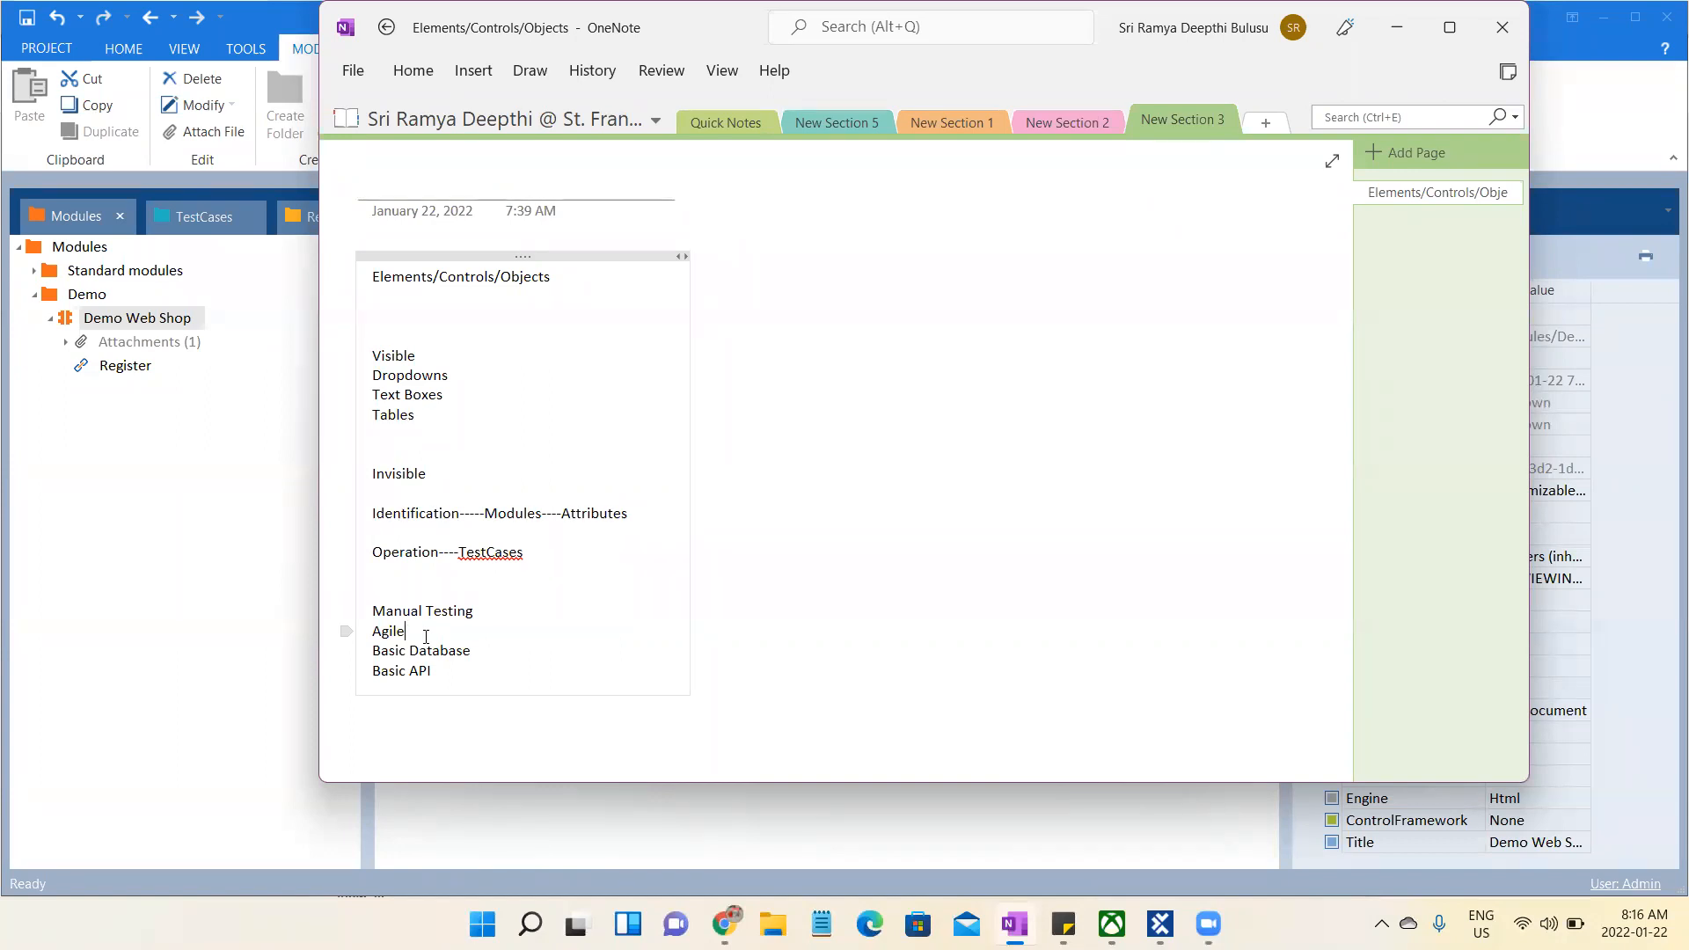
pyautogui.click(426, 636)
# - Switch to Chrome and search Google for "tosca jobs in india" in a new tab
pyautogui.click(723, 924)
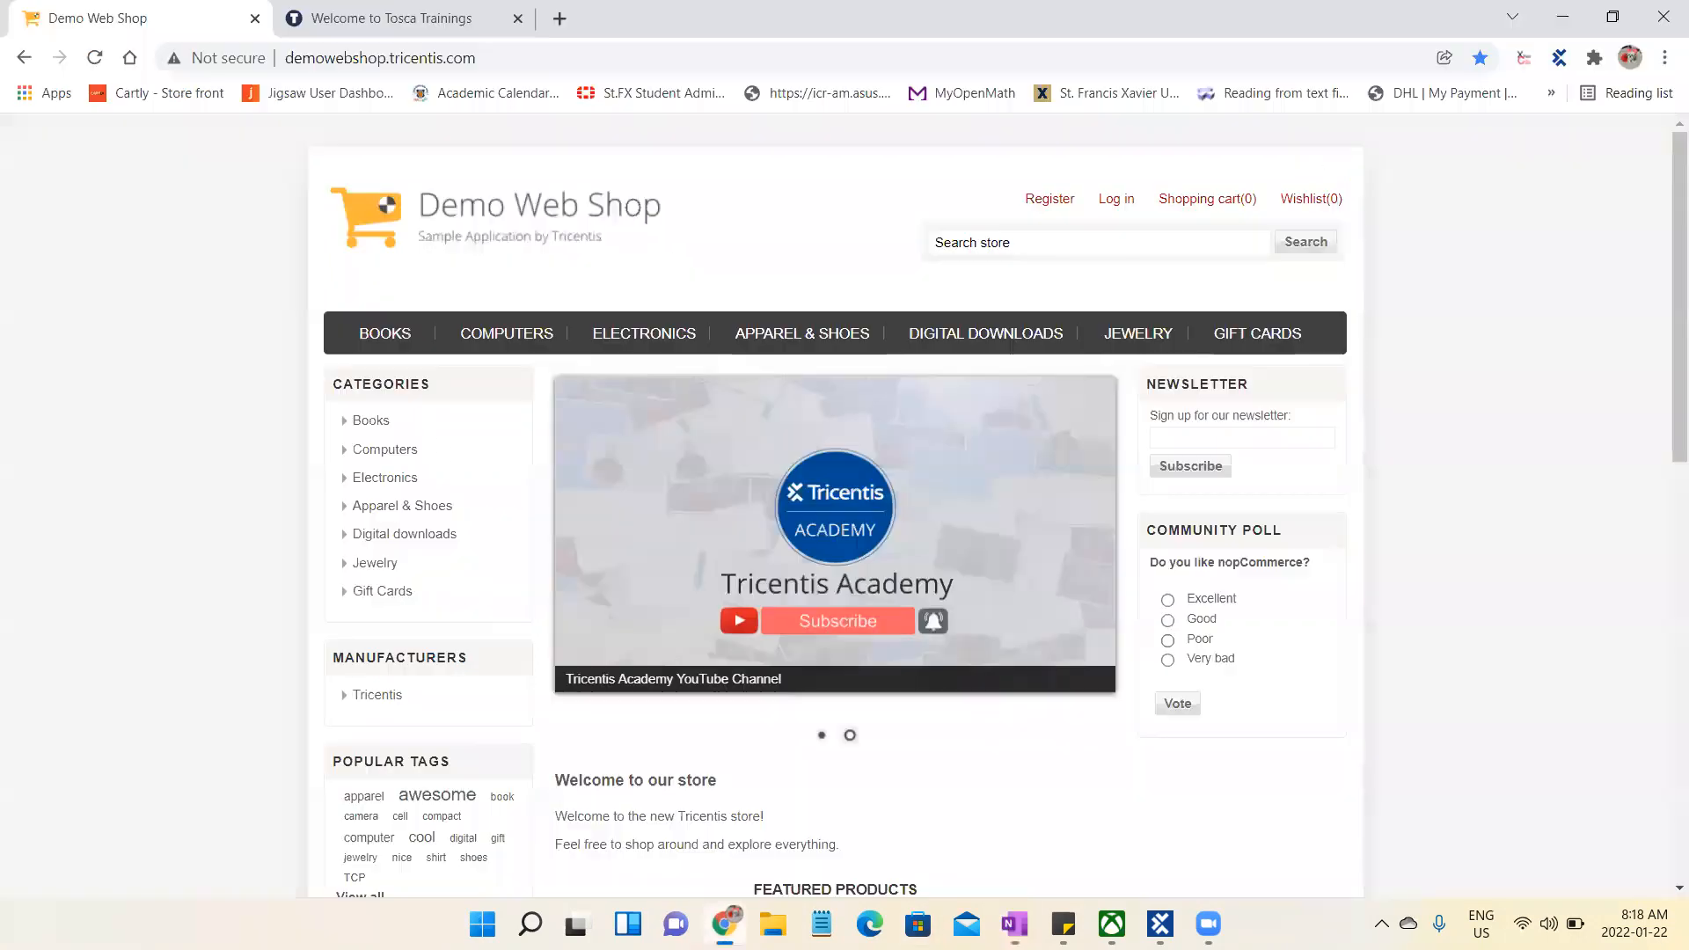
pyautogui.click(559, 19)
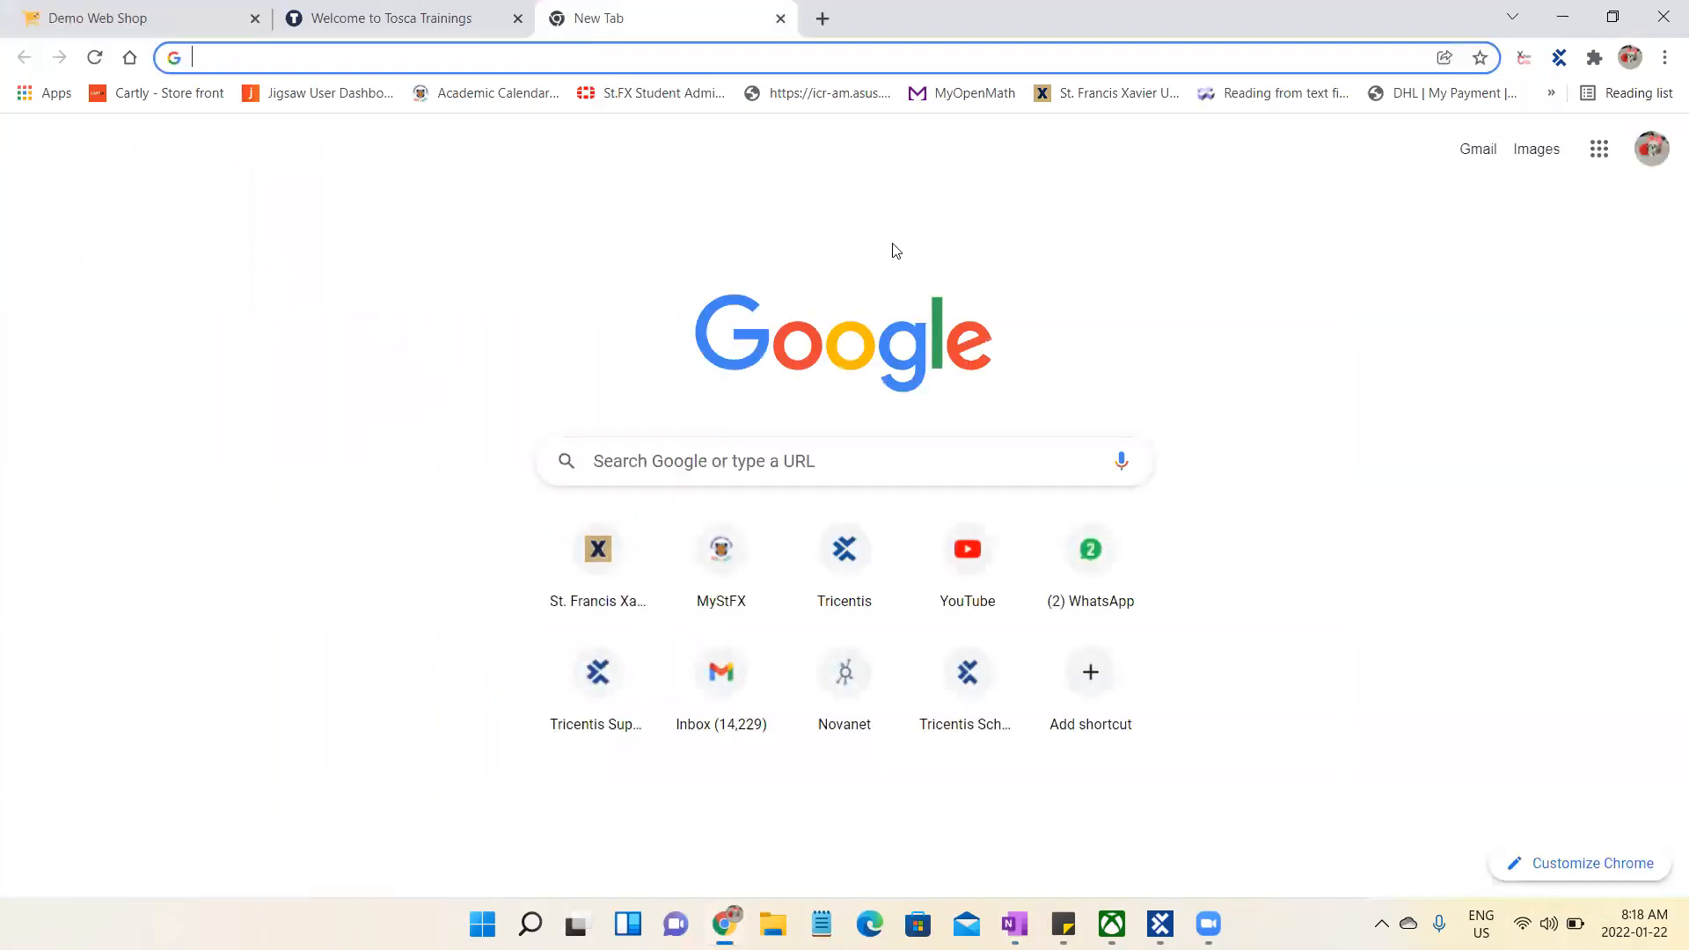
pyautogui.click(915, 451)
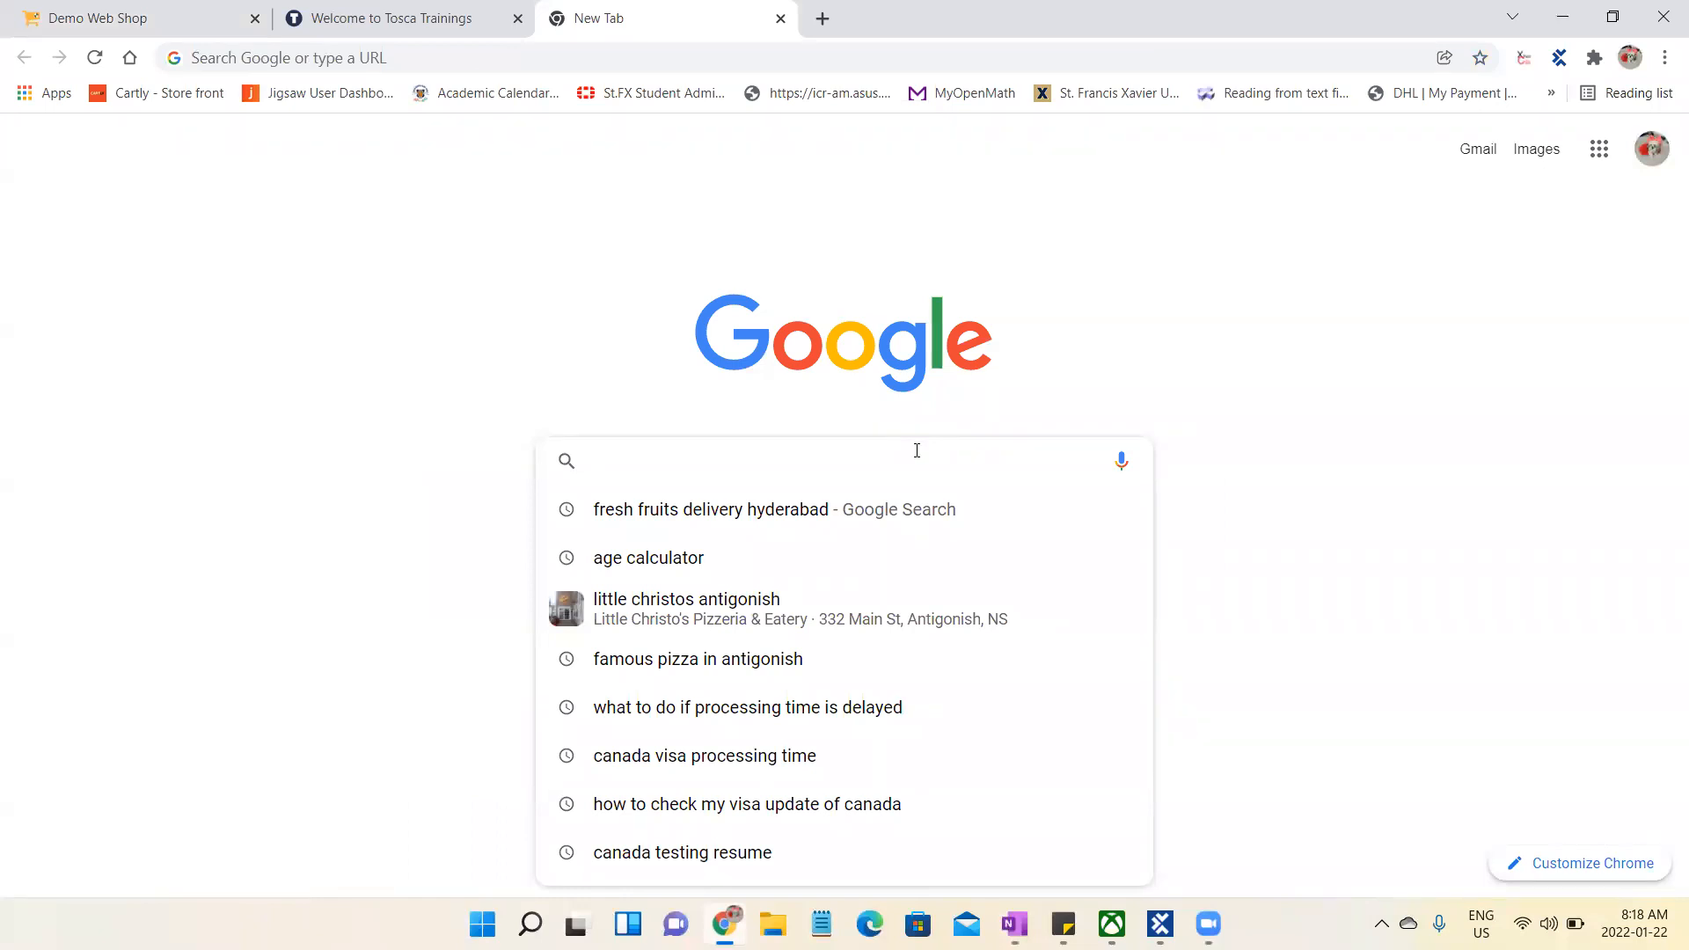
pyautogui.write('tosca jobs')
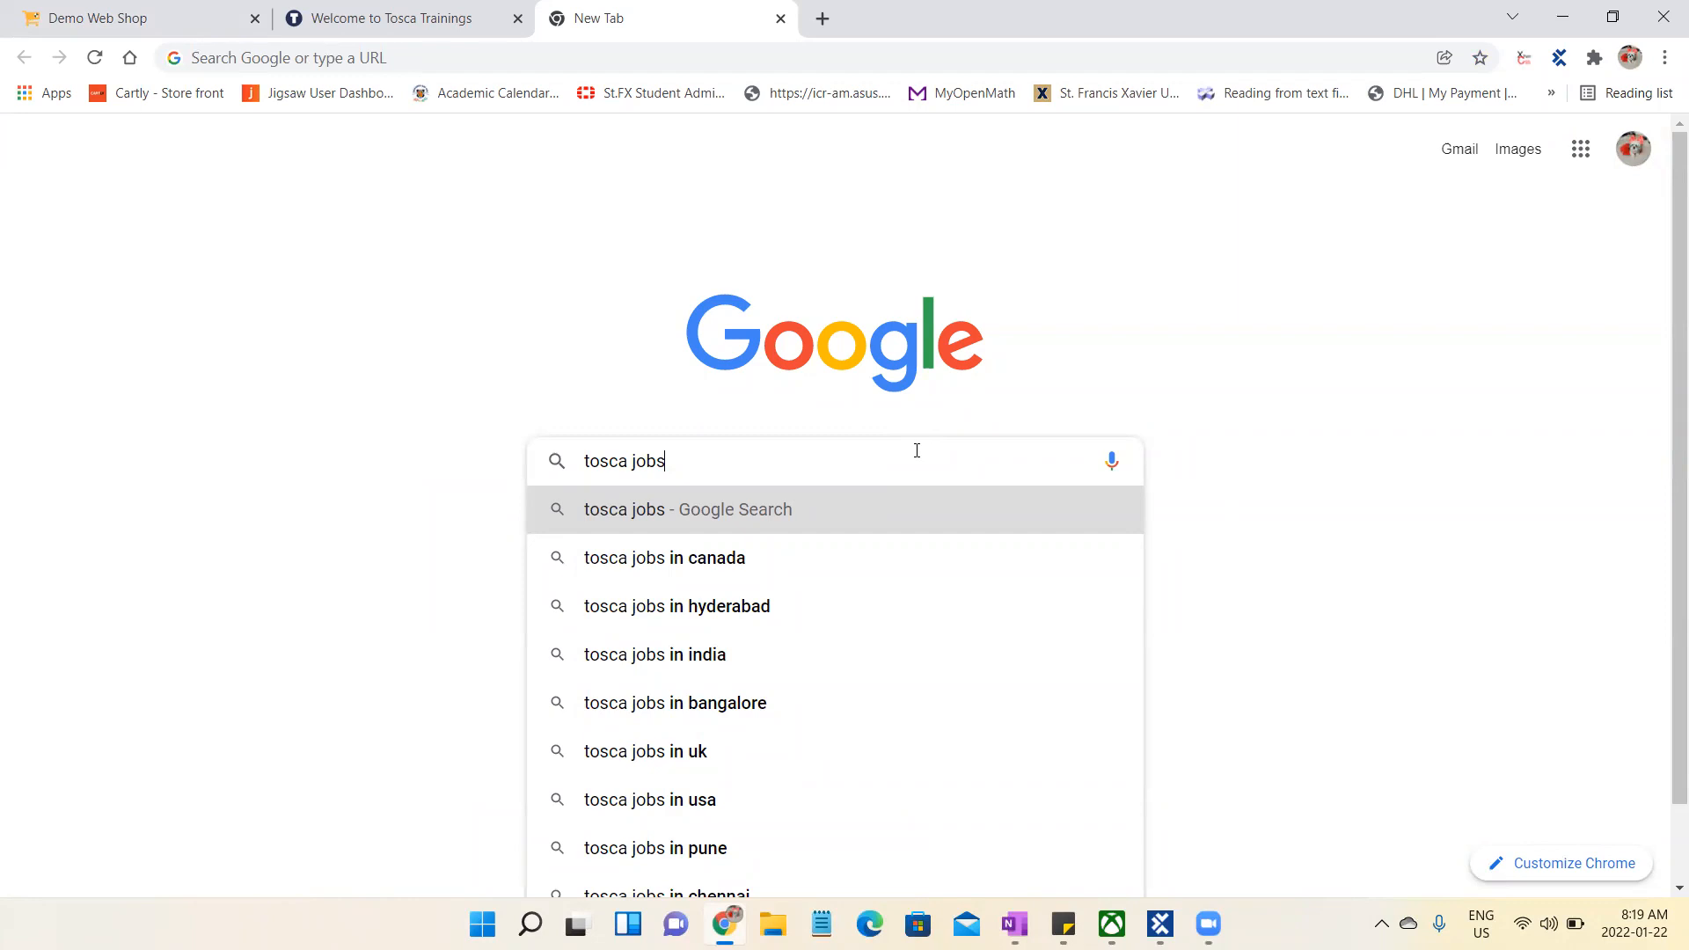
pyautogui.write('in india')
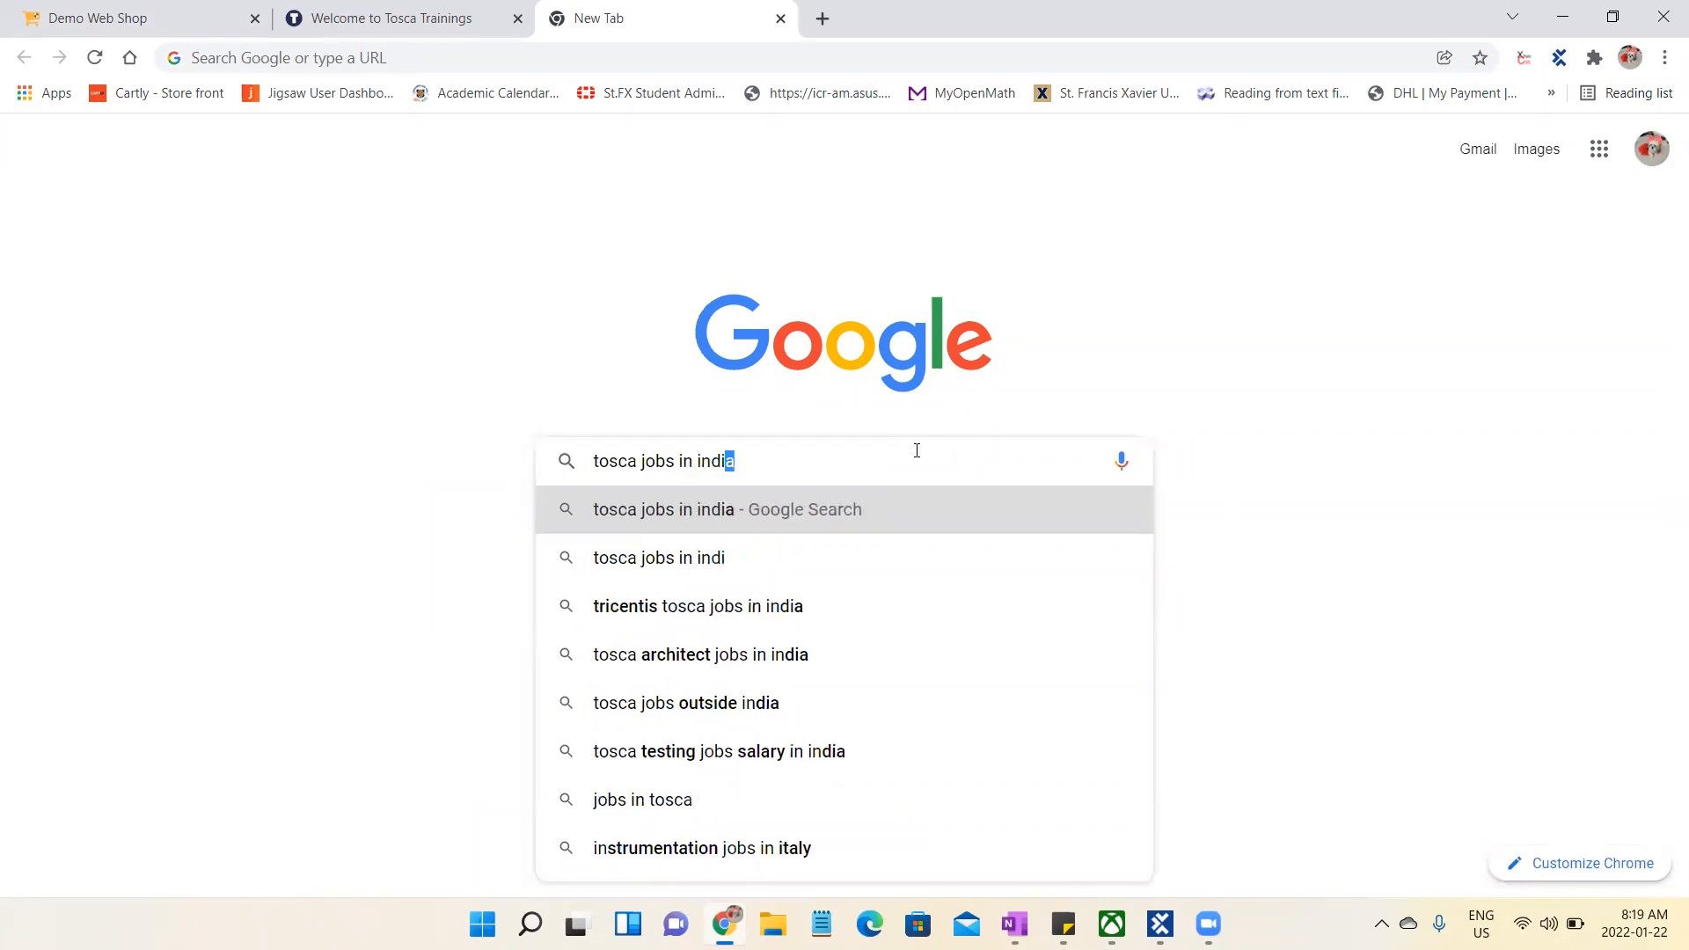
pyautogui.press('Return')
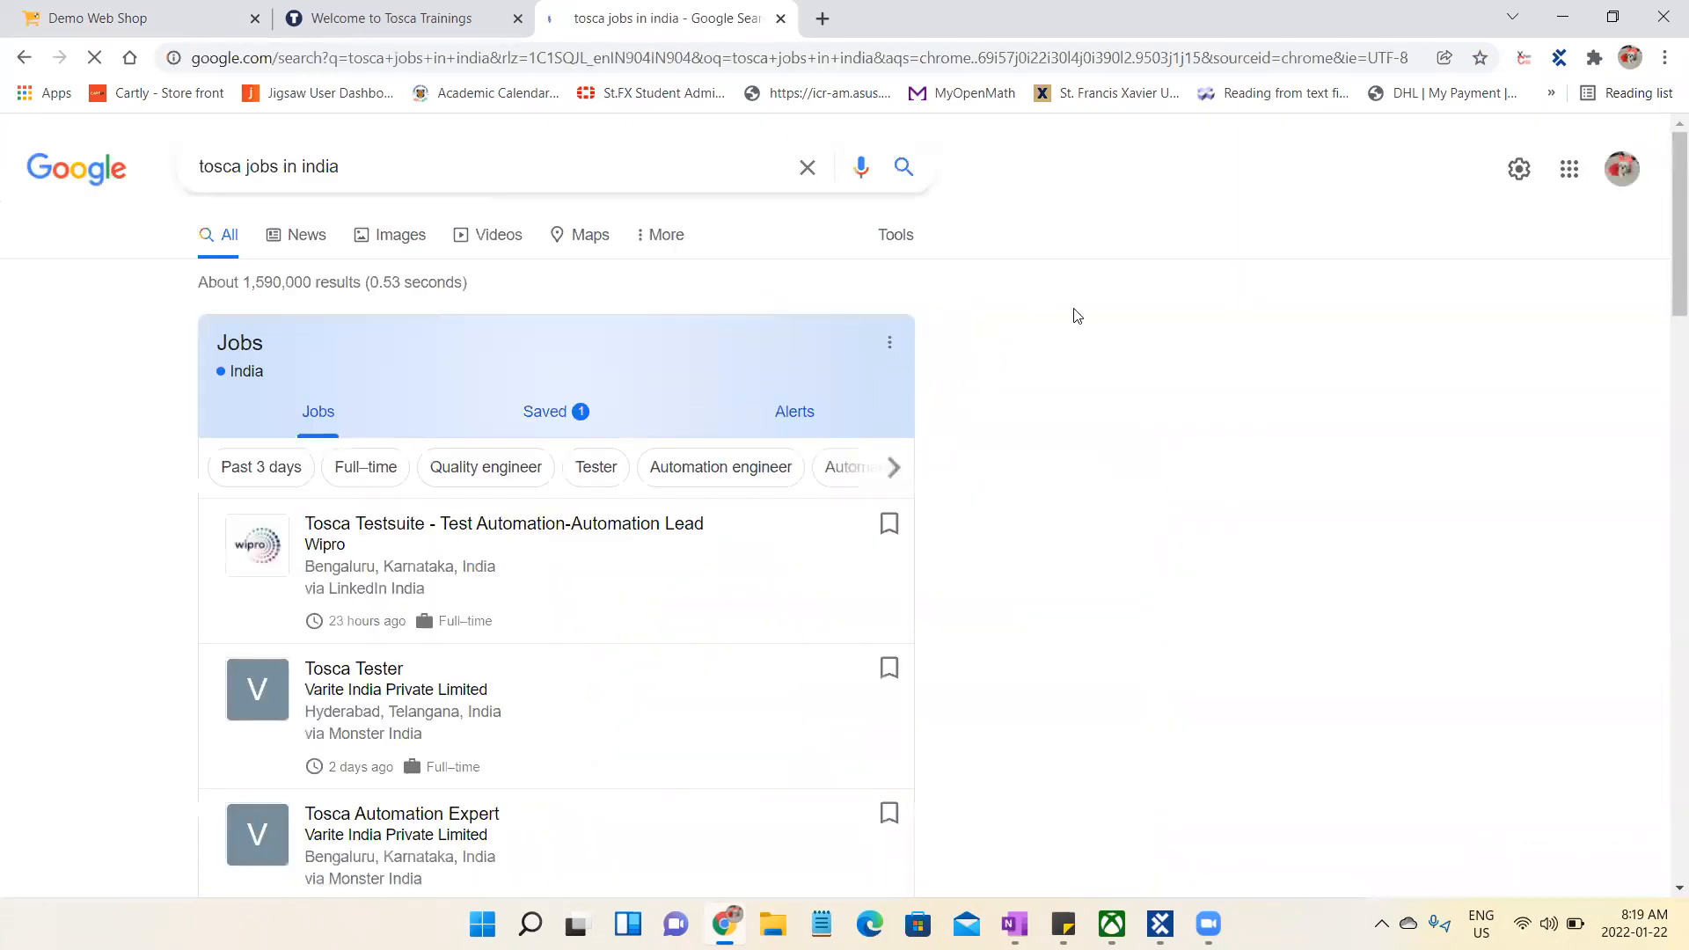
# - Look over the Tosca job listings and highlight the word "india" in the search query
pyautogui.moveTo(1673, 278); pyautogui.dragTo(1665, 318)
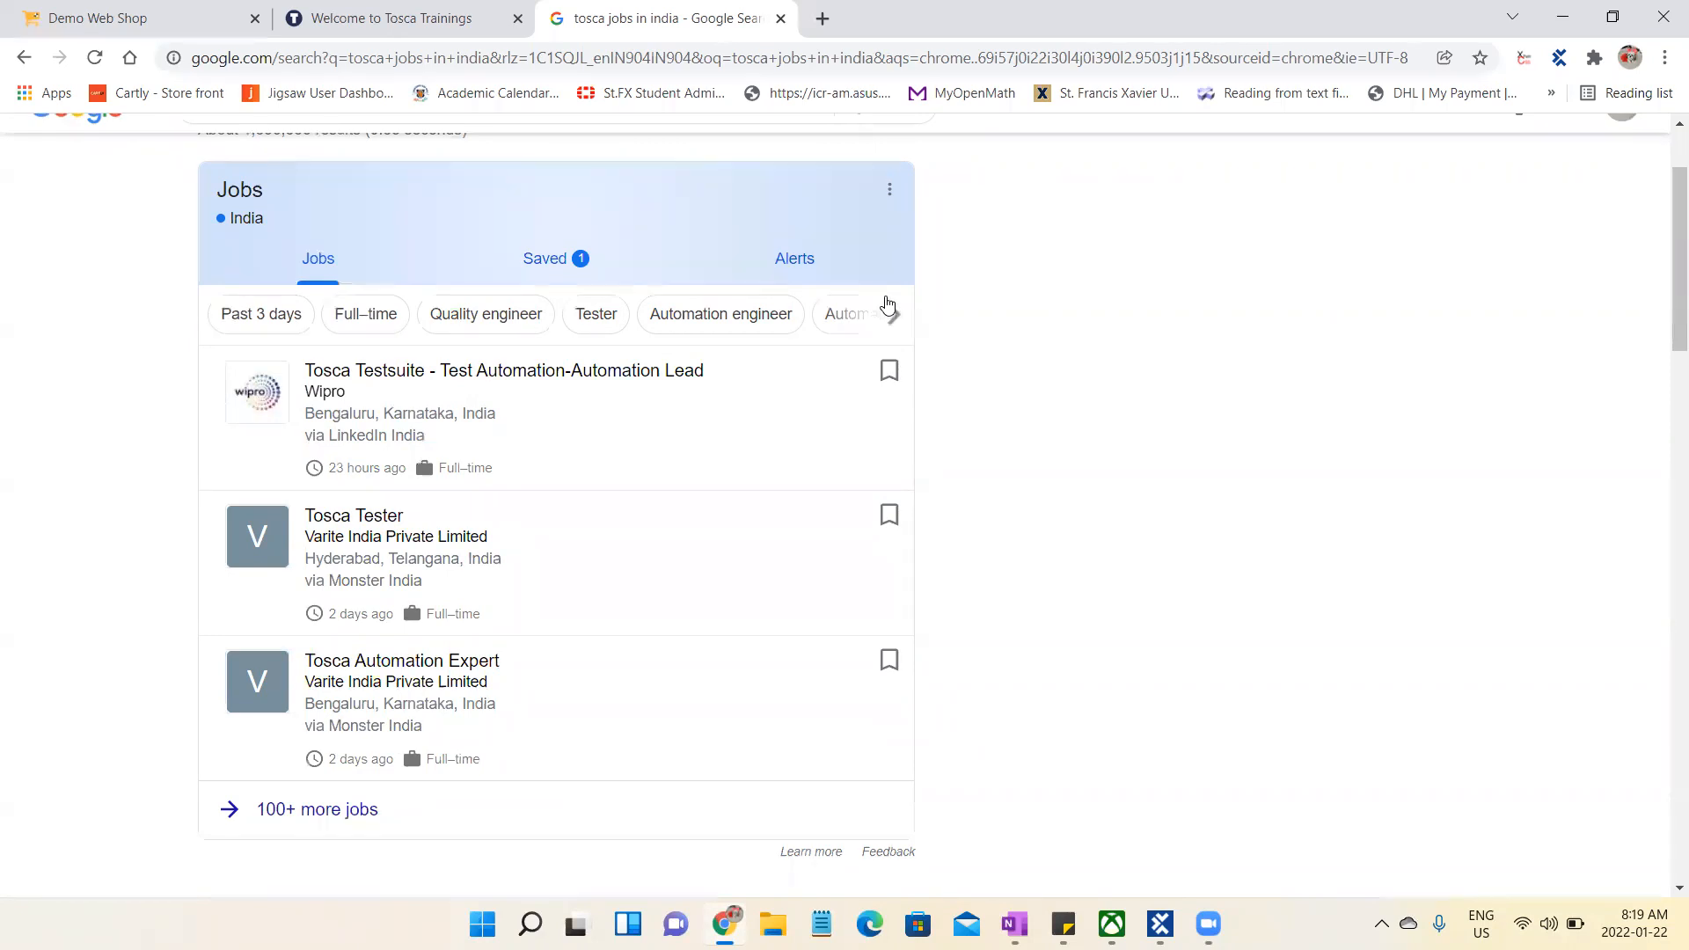
pyautogui.scroll(2, 774, 339)
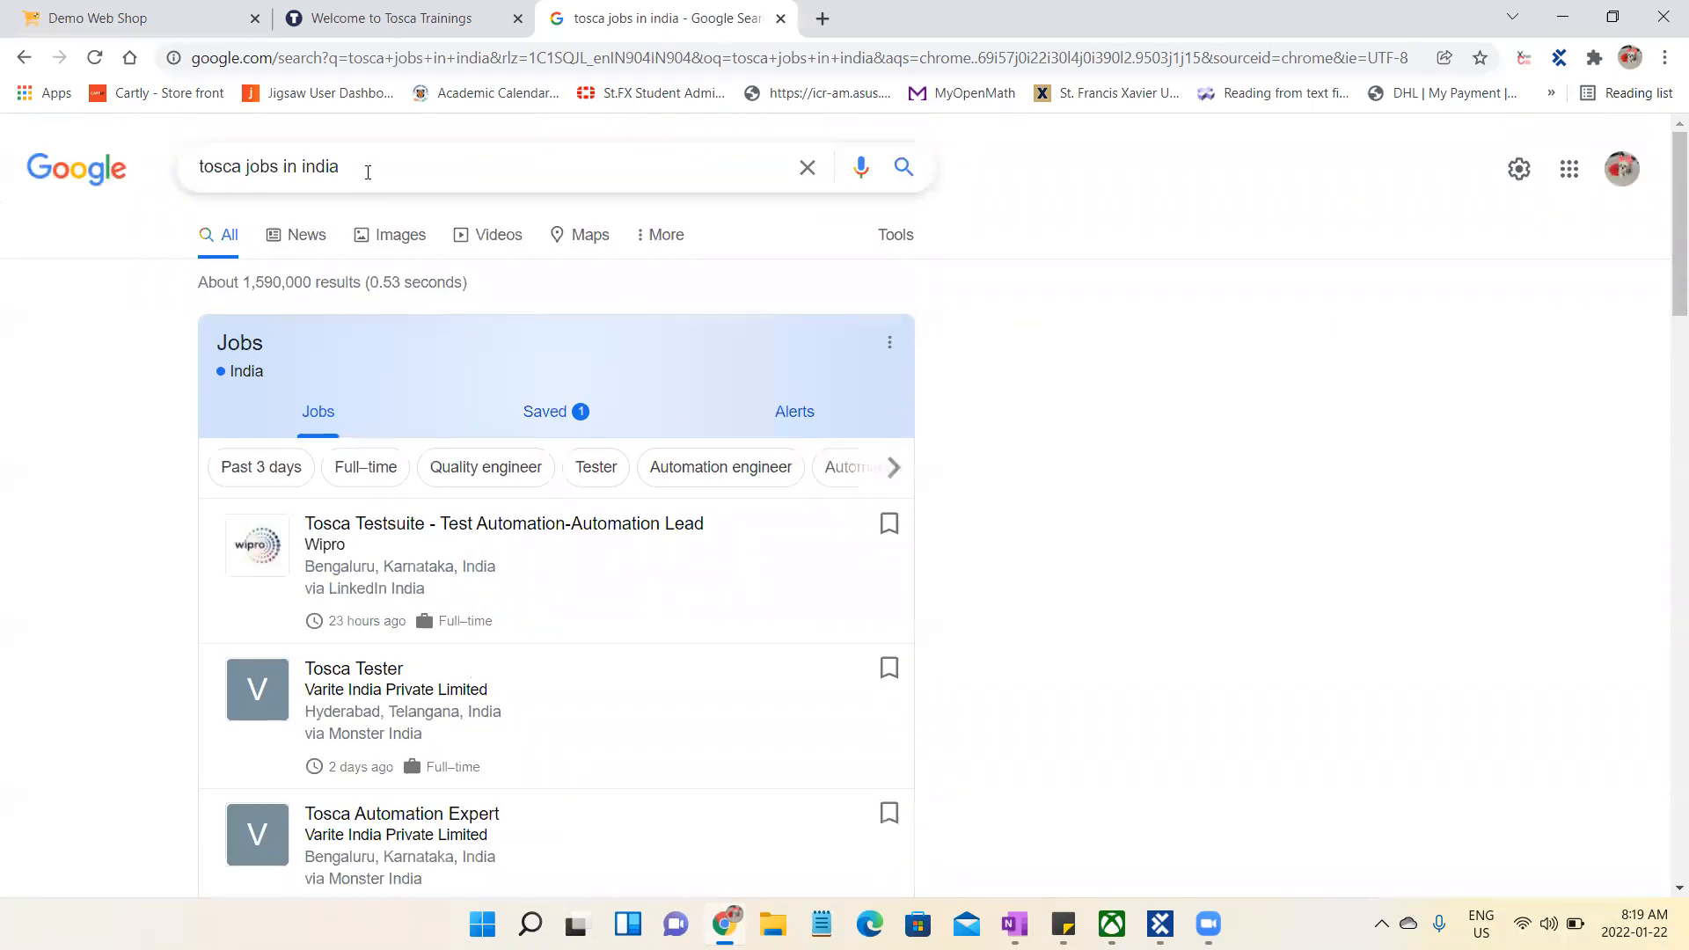
pyautogui.moveTo(340, 169); pyautogui.dragTo(308, 176)
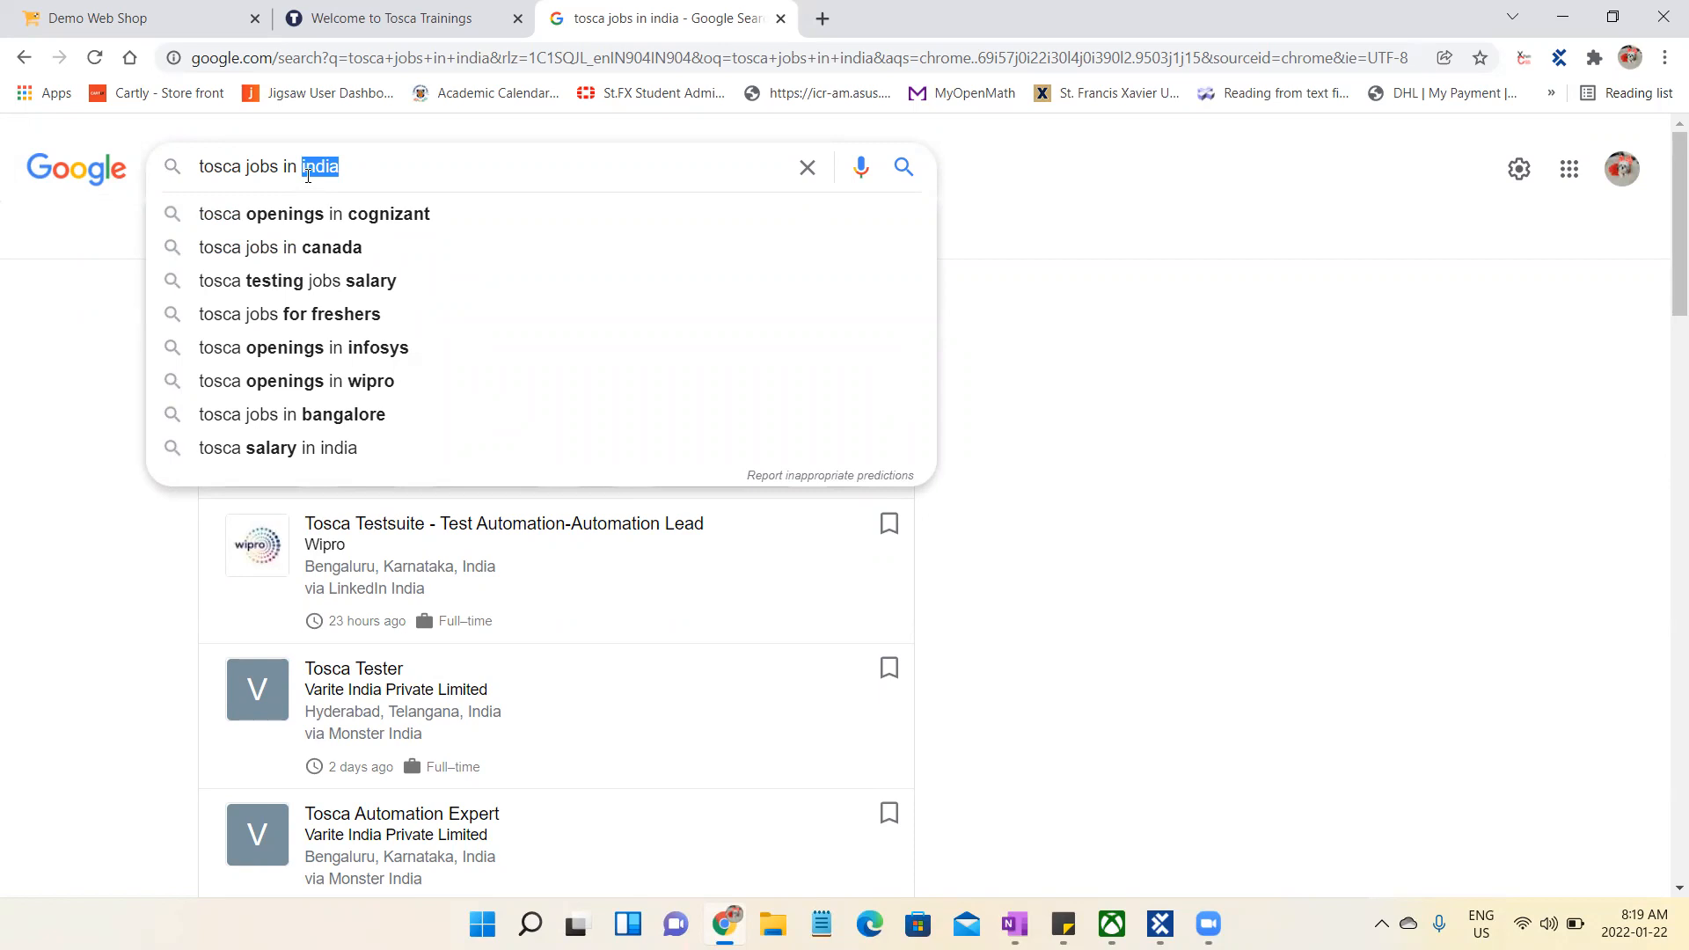
pyautogui.click(1333, 425)
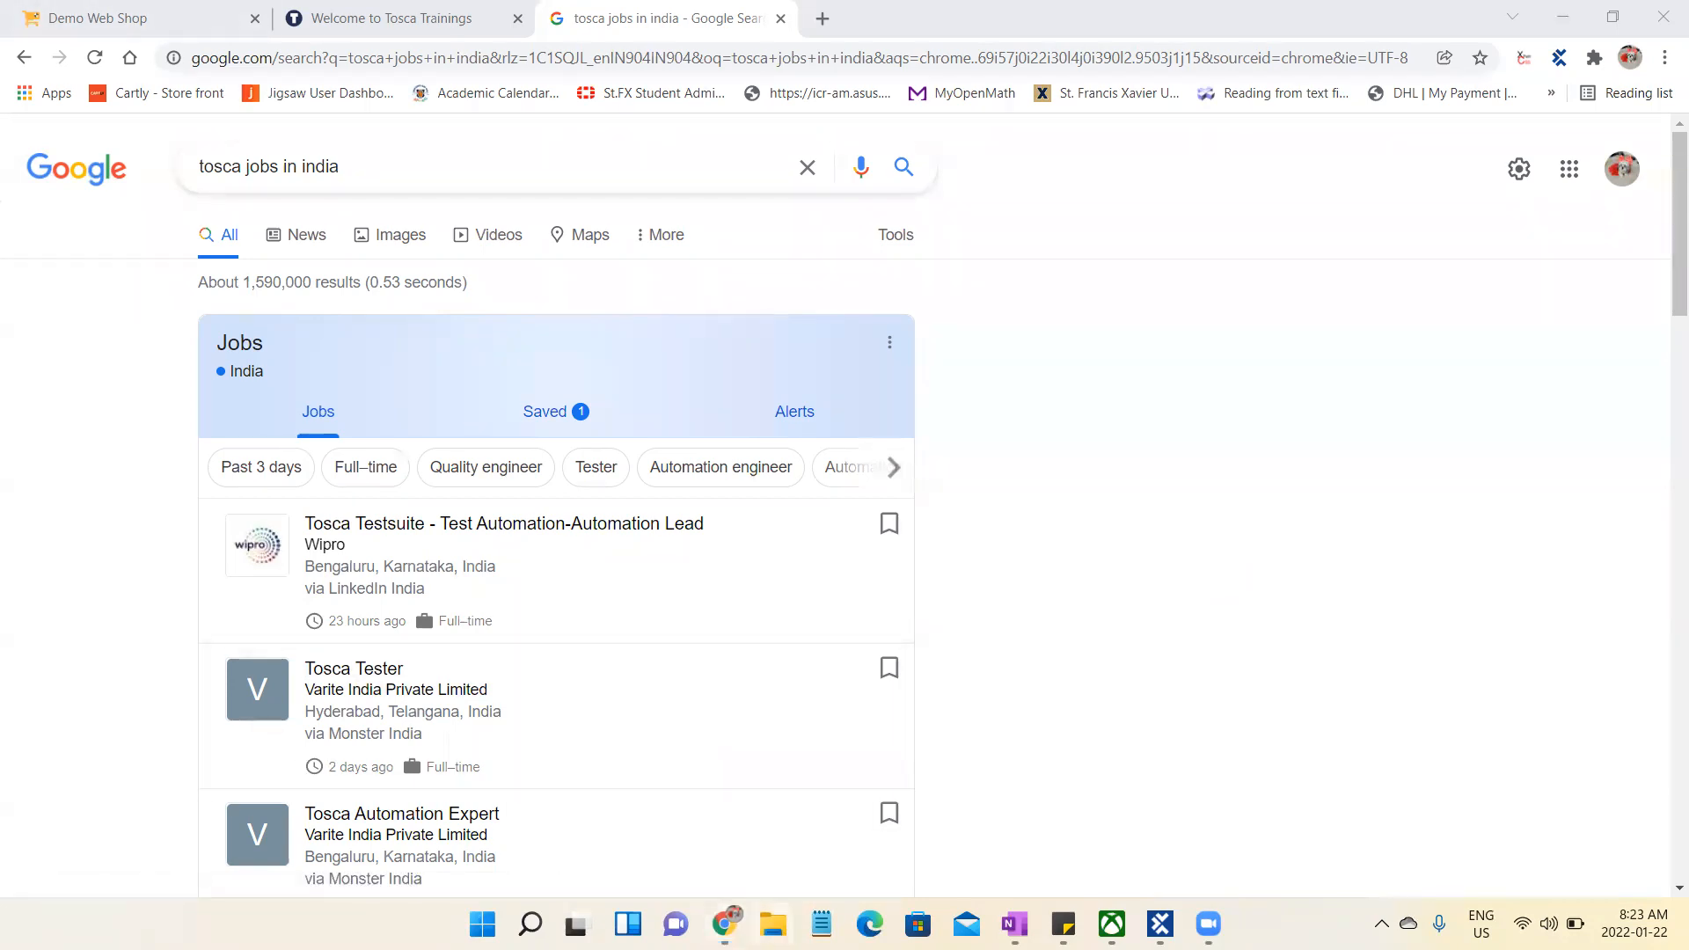
# - Open File Explorer at the Quick access folders
pyautogui.click(773, 924)
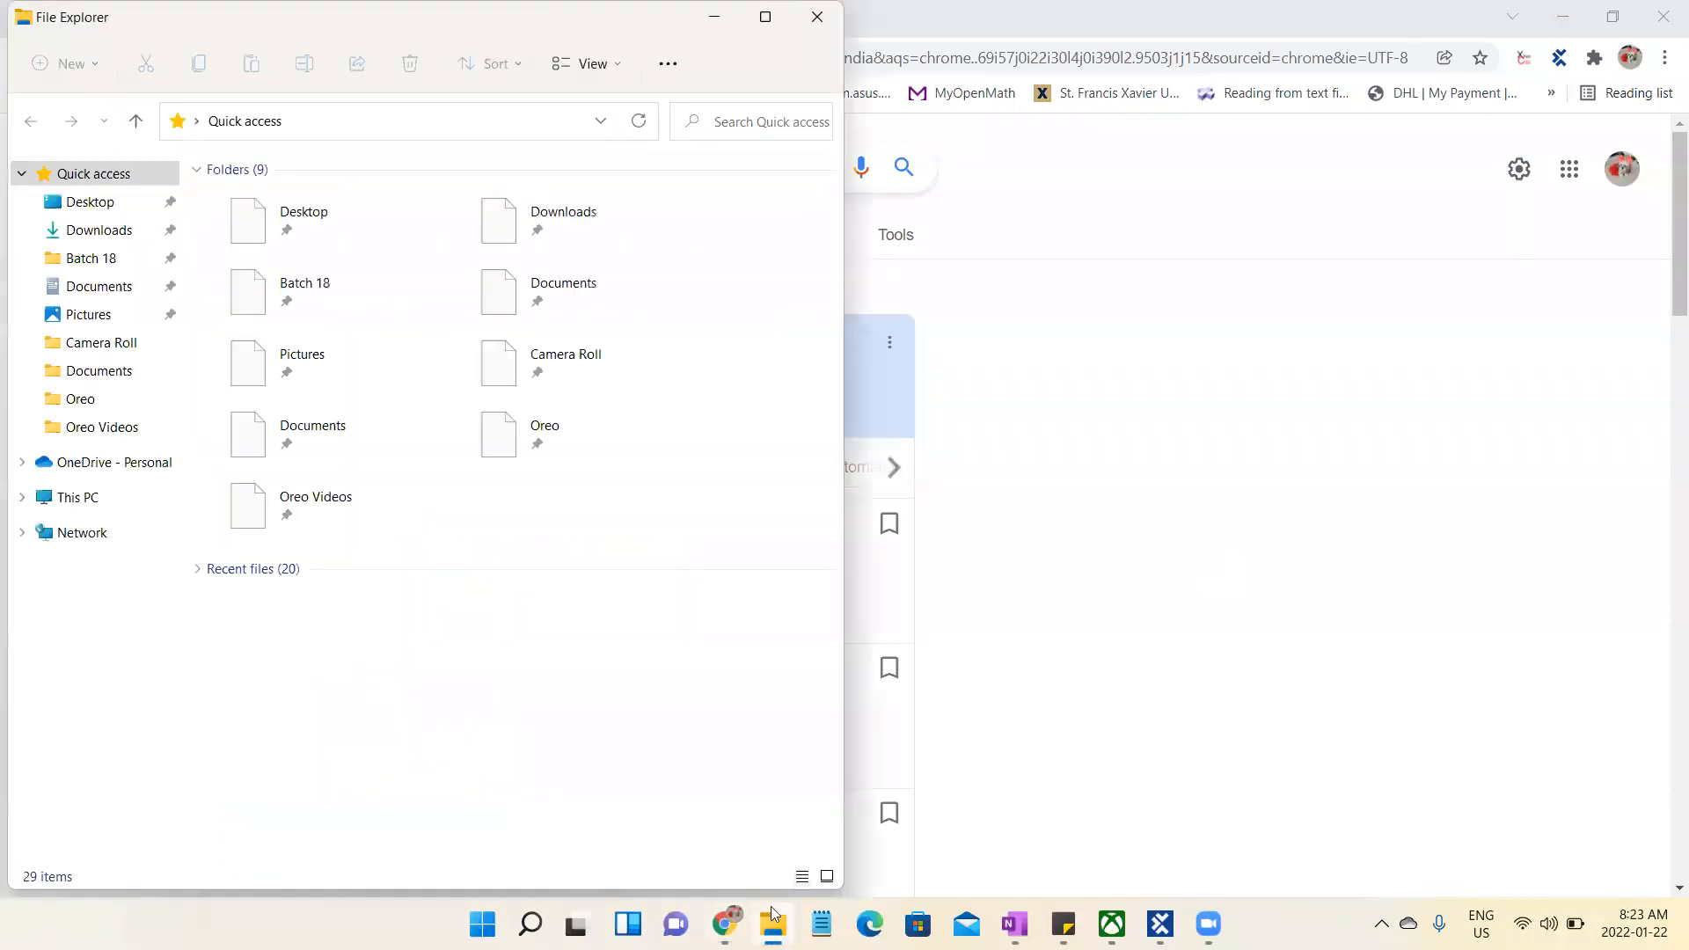